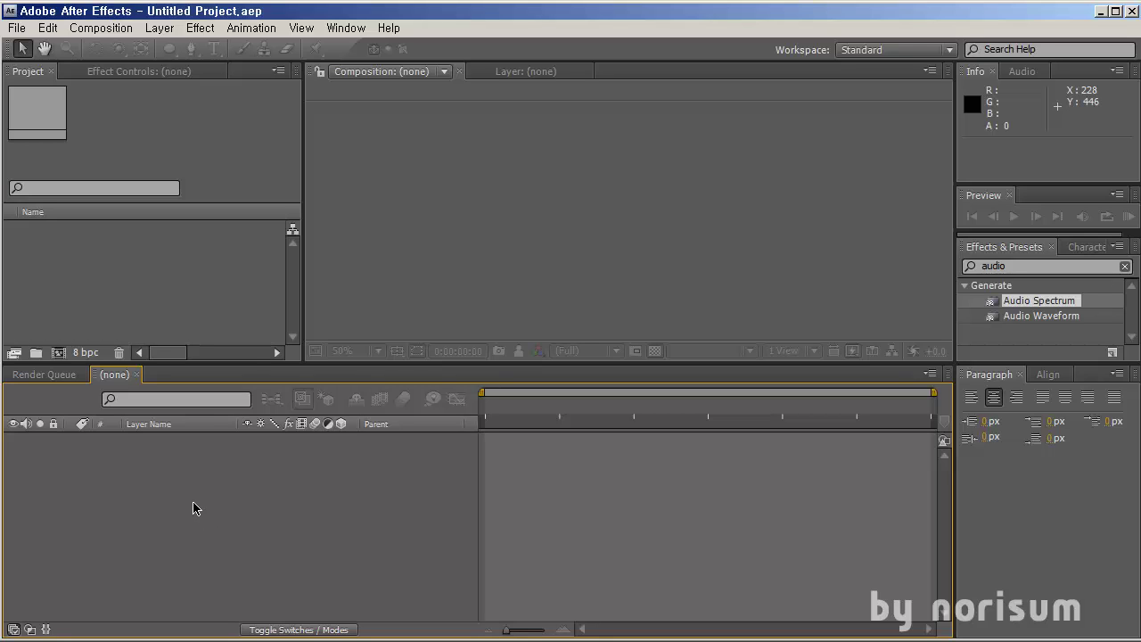
Rearrange the workspace by shortening the timeline area and slightly narrowing the Project panel.
left_click_drag(195, 360, 195, 410)
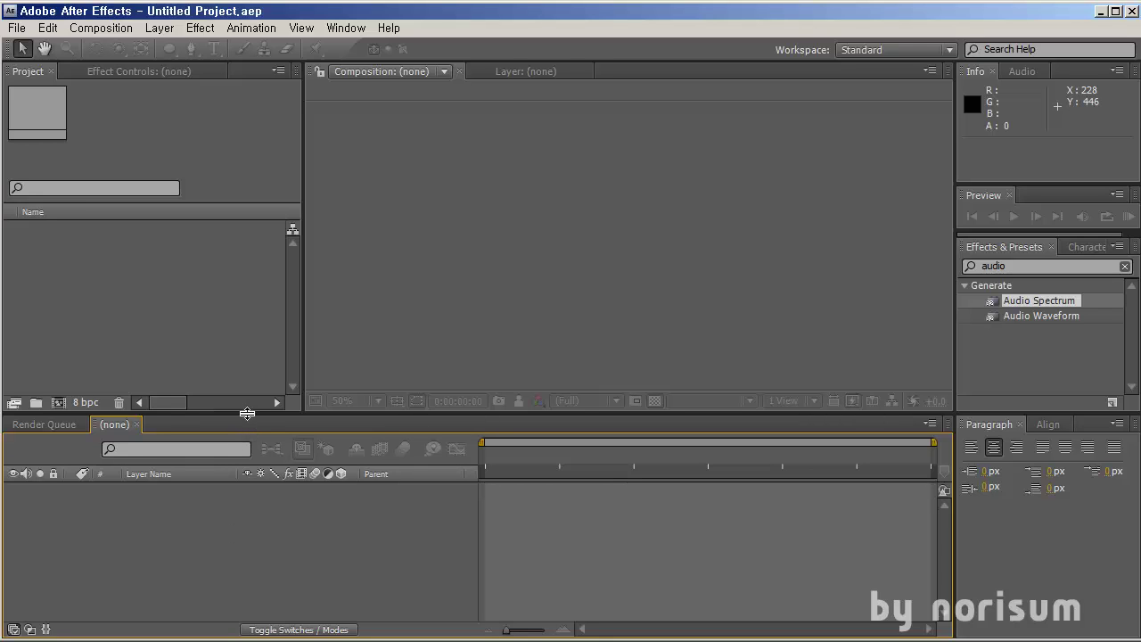
left_click_drag(247, 412, 265, 442)
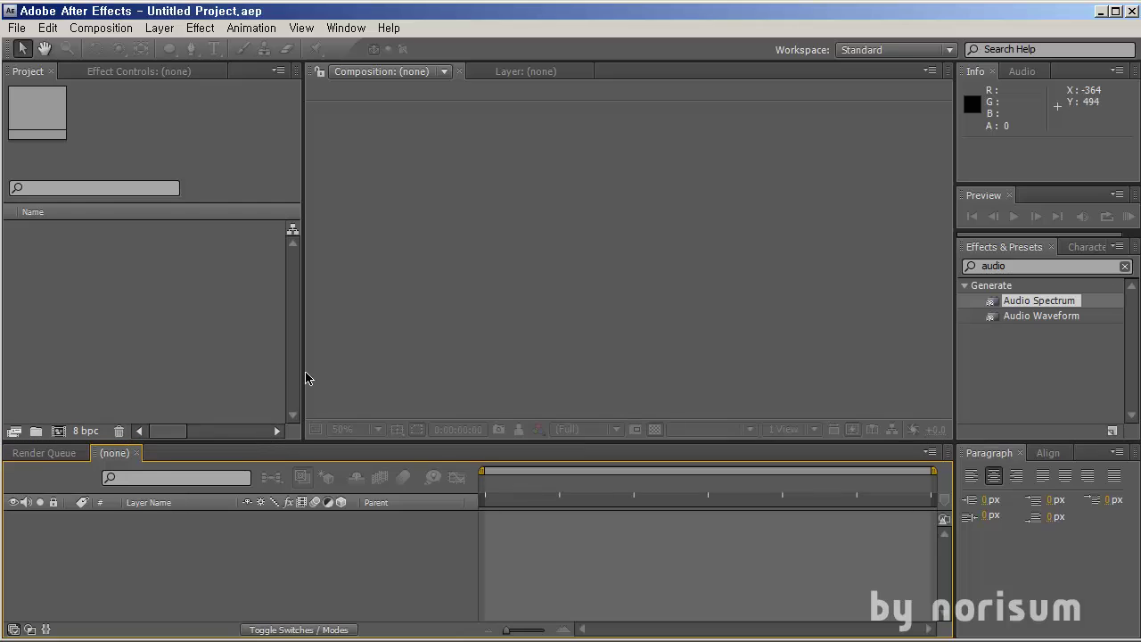
mouse_move(302, 368)
left_mouse_down()
mouse_move(237, 375)
mouse_move(289, 374)
left_mouse_up()
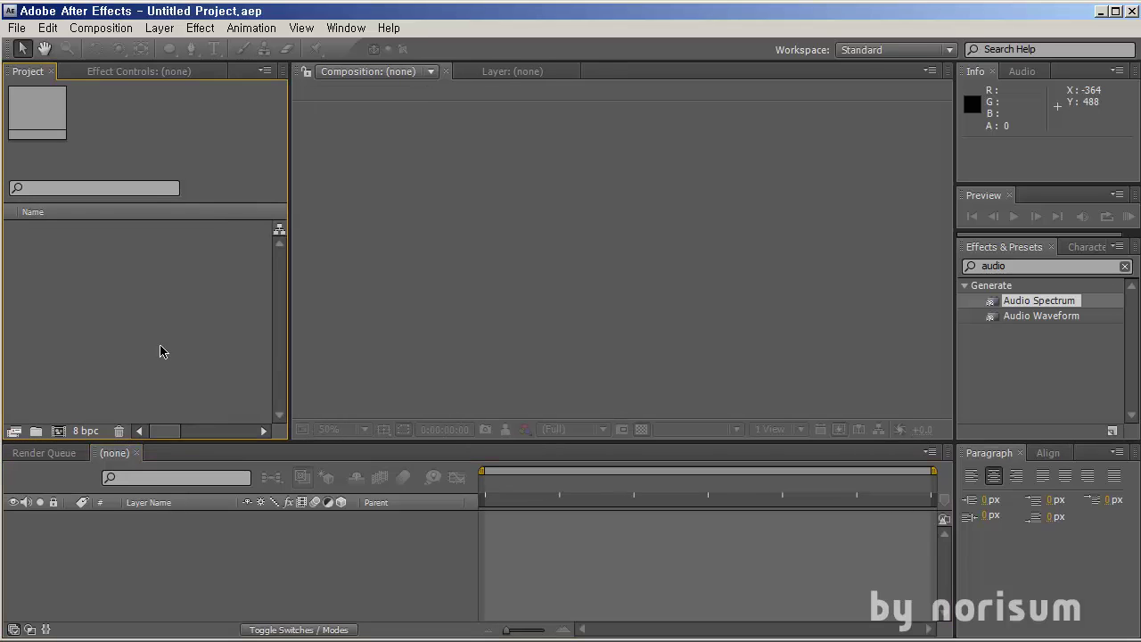
left_click(136, 72)
left_click(27, 71)
Create a new composition from the HDTV 1080 29.97 preset, locking the 16:9 aspect ratio and setting the width to 720 px.
key("ctrl+n")
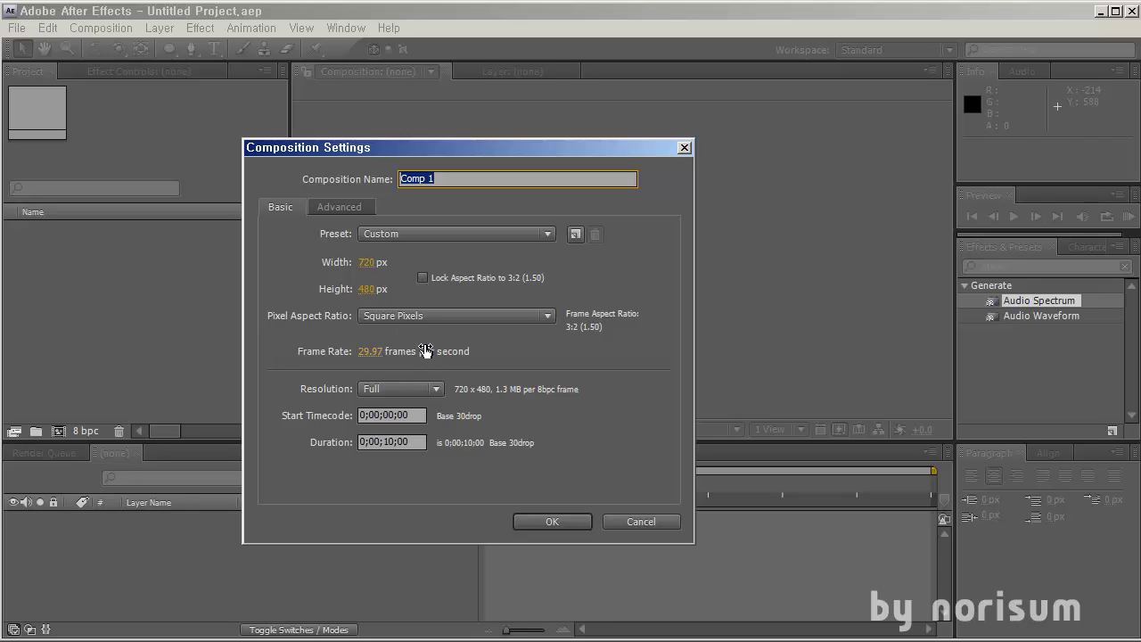
left_click(445, 232)
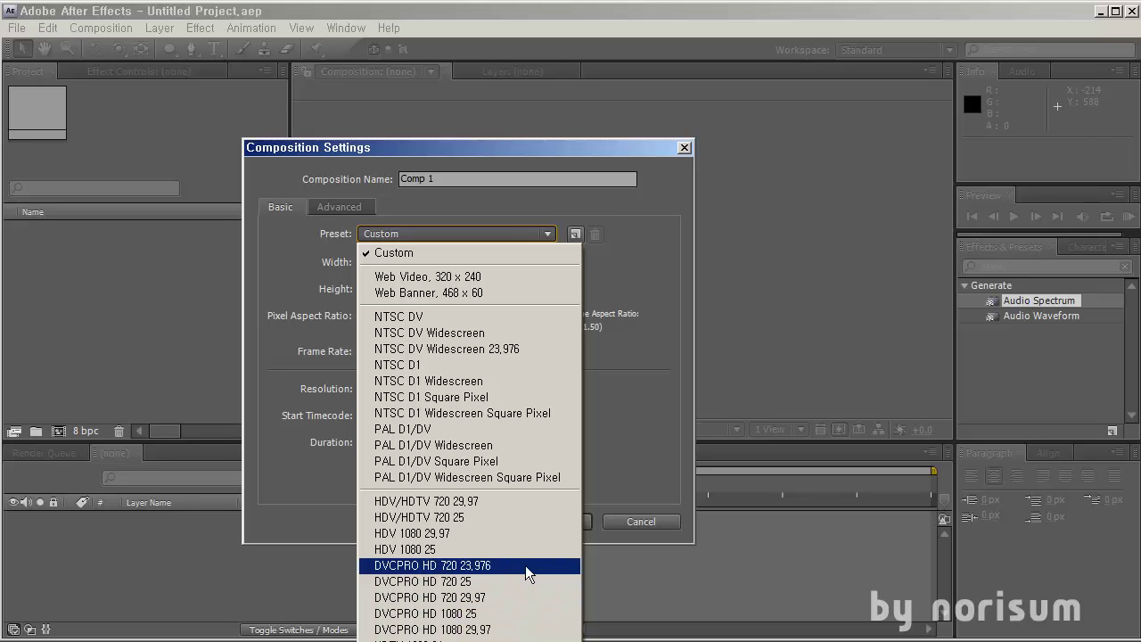
left_click(486, 635)
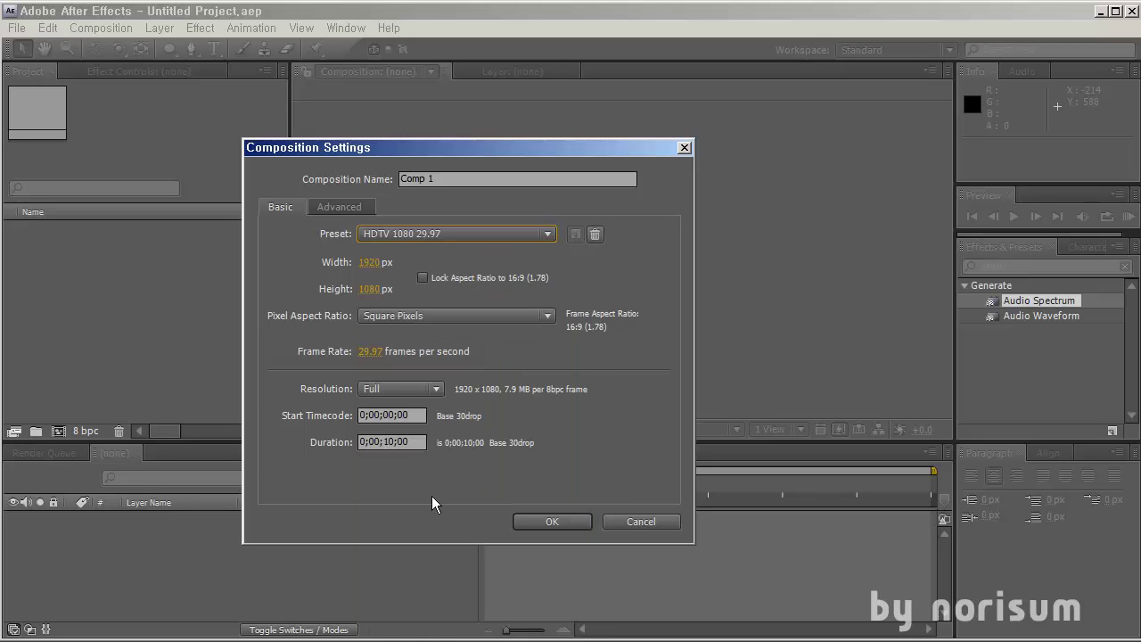
left_click(423, 277)
left_click(373, 260)
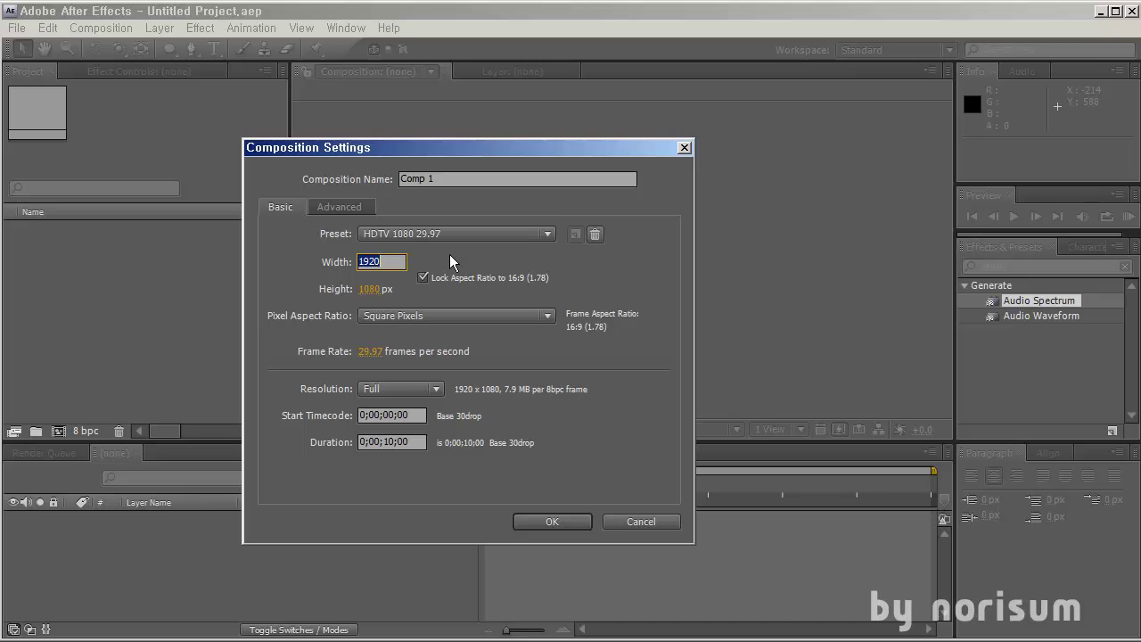
type("720")
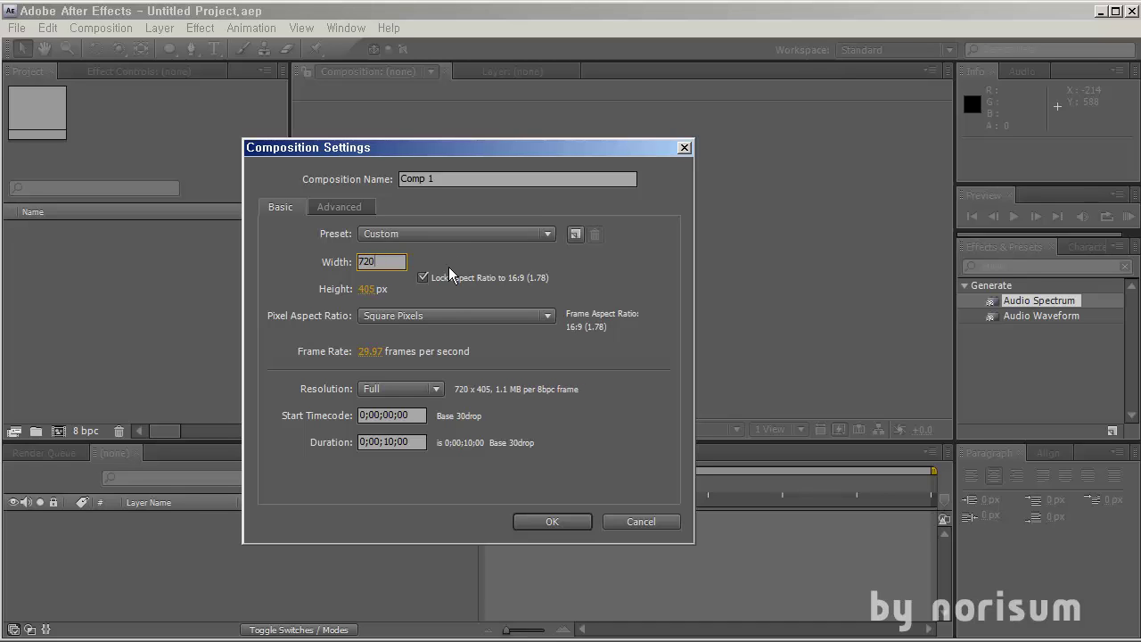
left_click(531, 517)
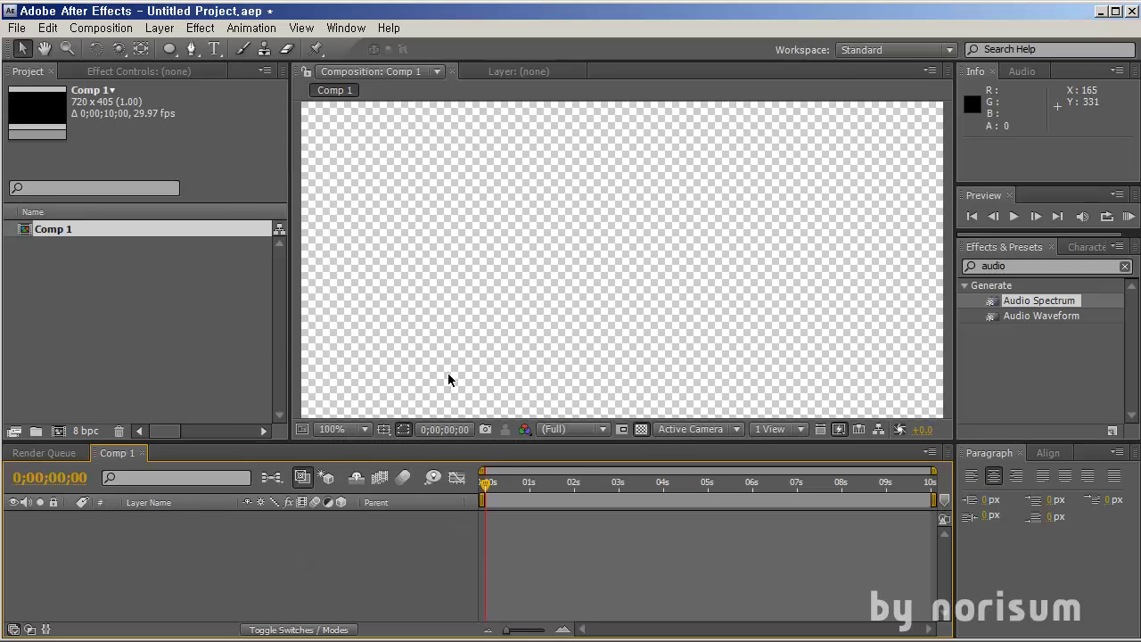
Display the Title/Action Safe guides over the composition.
left_click(404, 430)
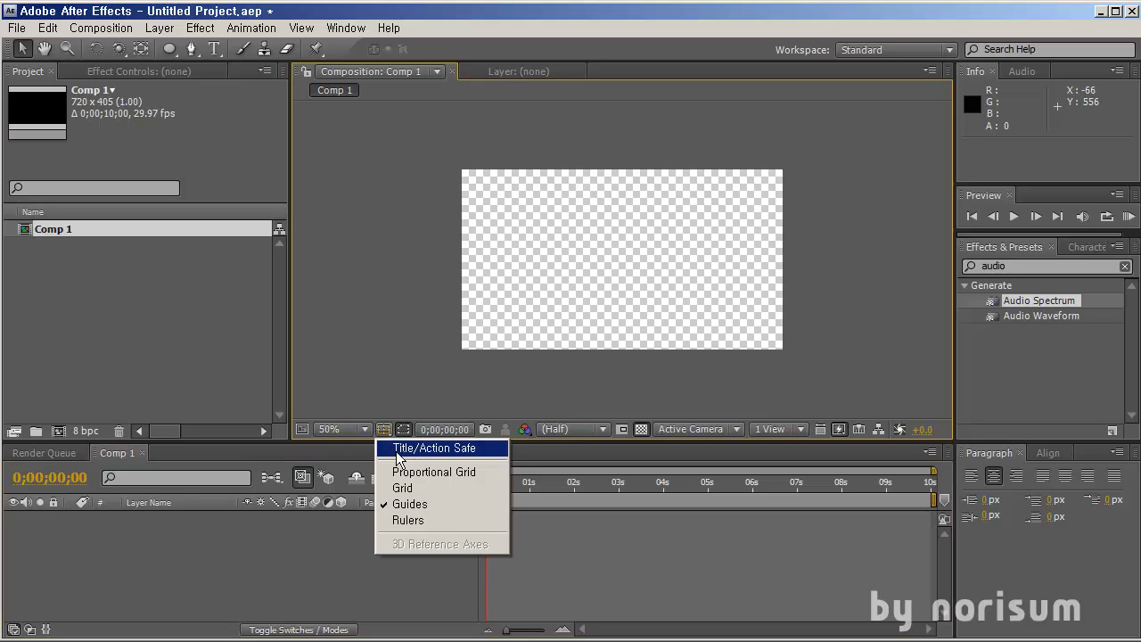
left_click(398, 449)
left_click(152, 341)
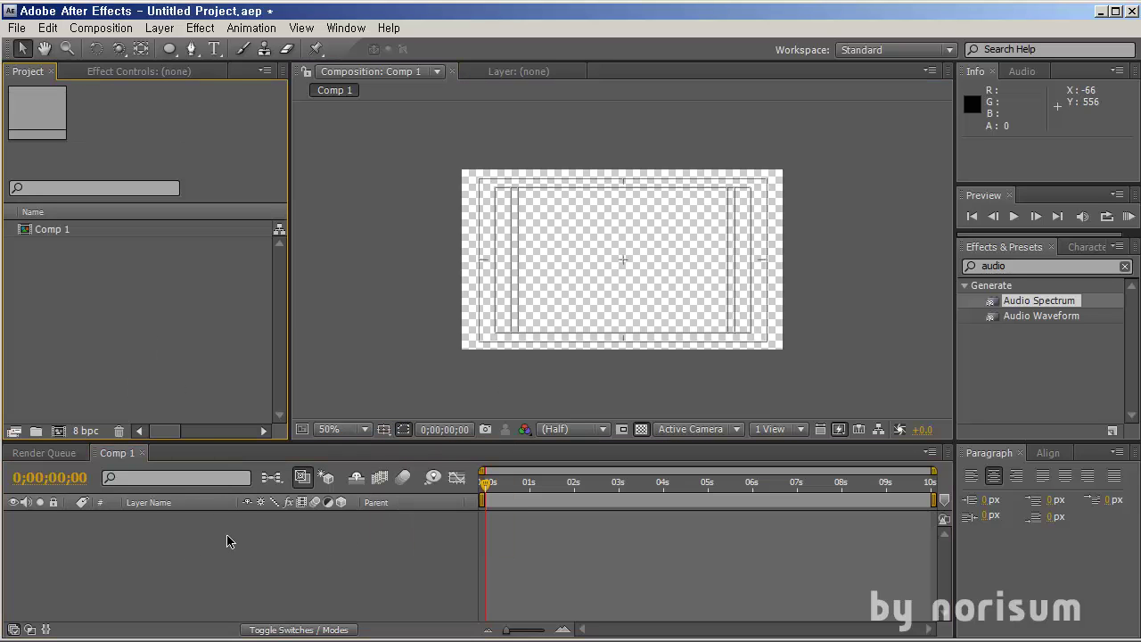
Add a black solid layer to the composition using the default solid settings.
left_click(211, 593)
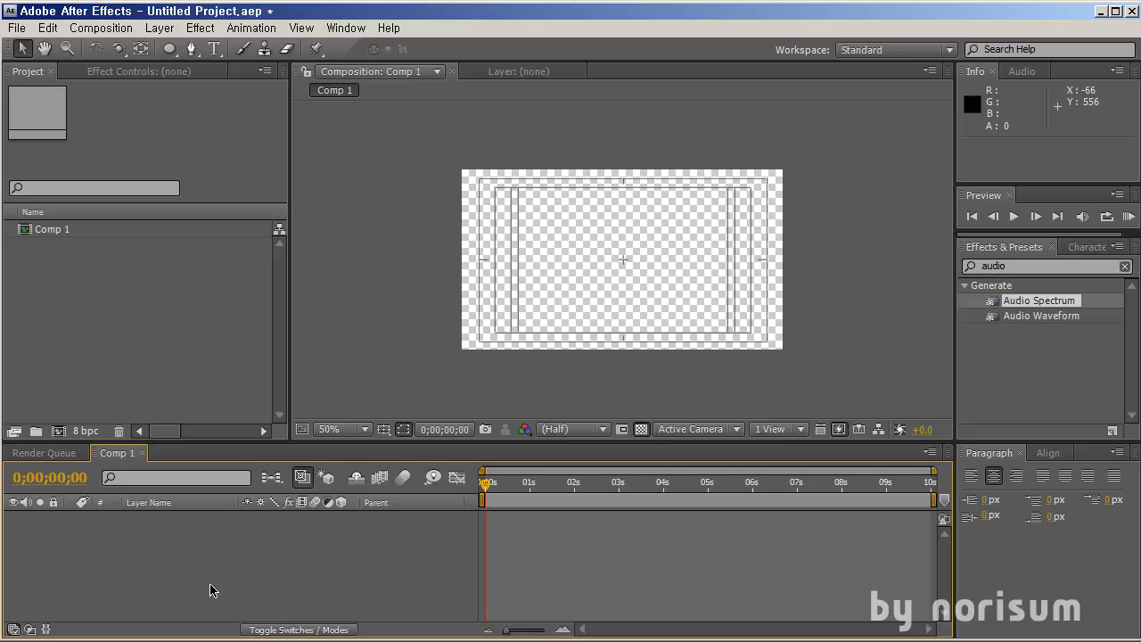
key("ctrl+y")
left_click(507, 514)
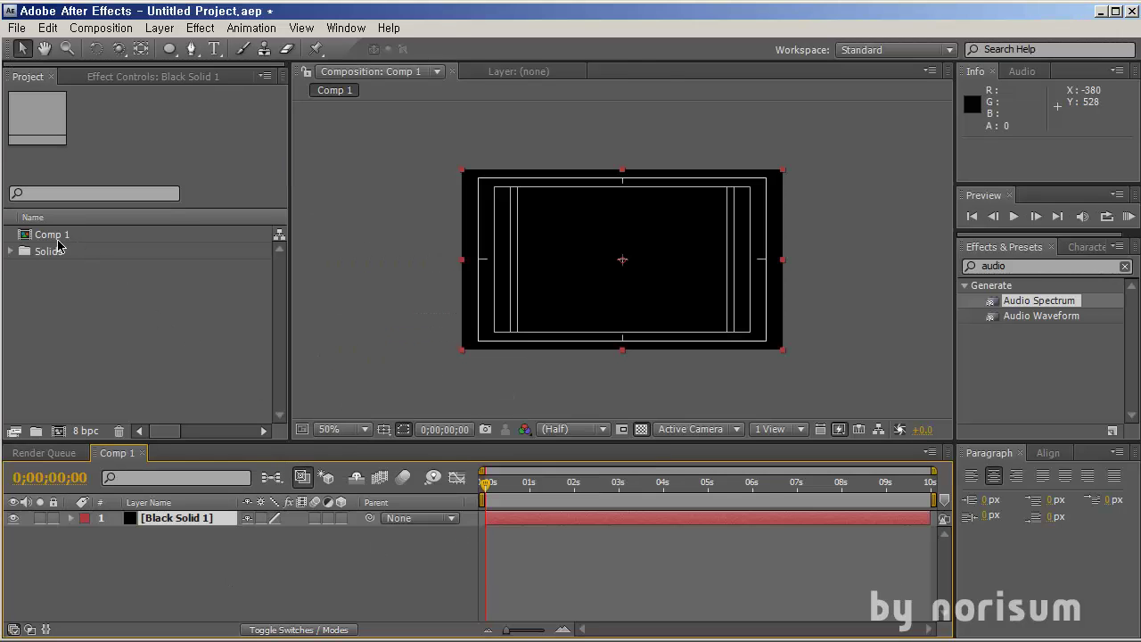
left_click(179, 520)
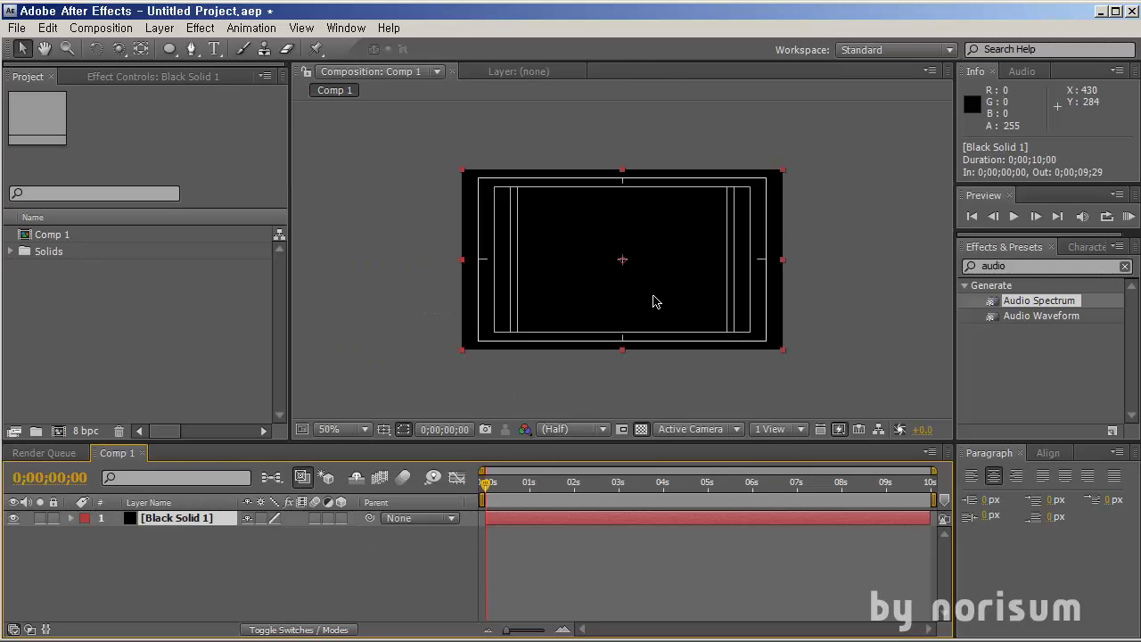
scroll(653, 302, "up", 1)
scroll(654, 304, "down", 1)
mouse_move(501, 483)
left_mouse_down()
mouse_move(561, 484)
mouse_move(486, 491)
left_mouse_up()
left_click(291, 576)
Find the particle effects, apply CC Particle World to the black solid, and turn off the transparency grid.
left_click(188, 525)
left_click(1022, 266)
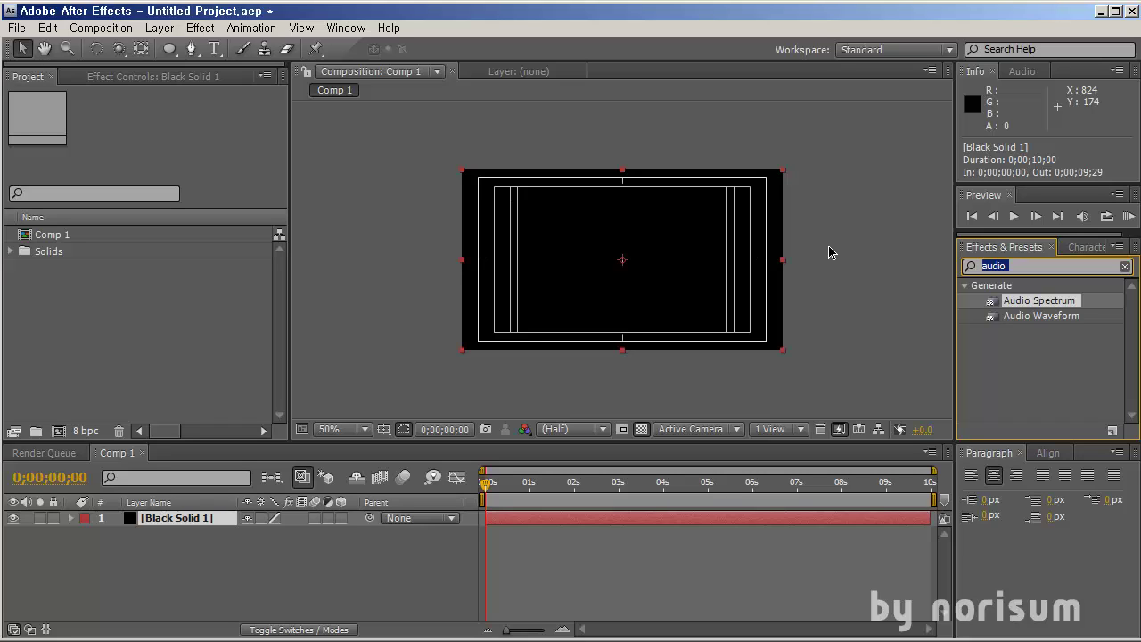
type("pa")
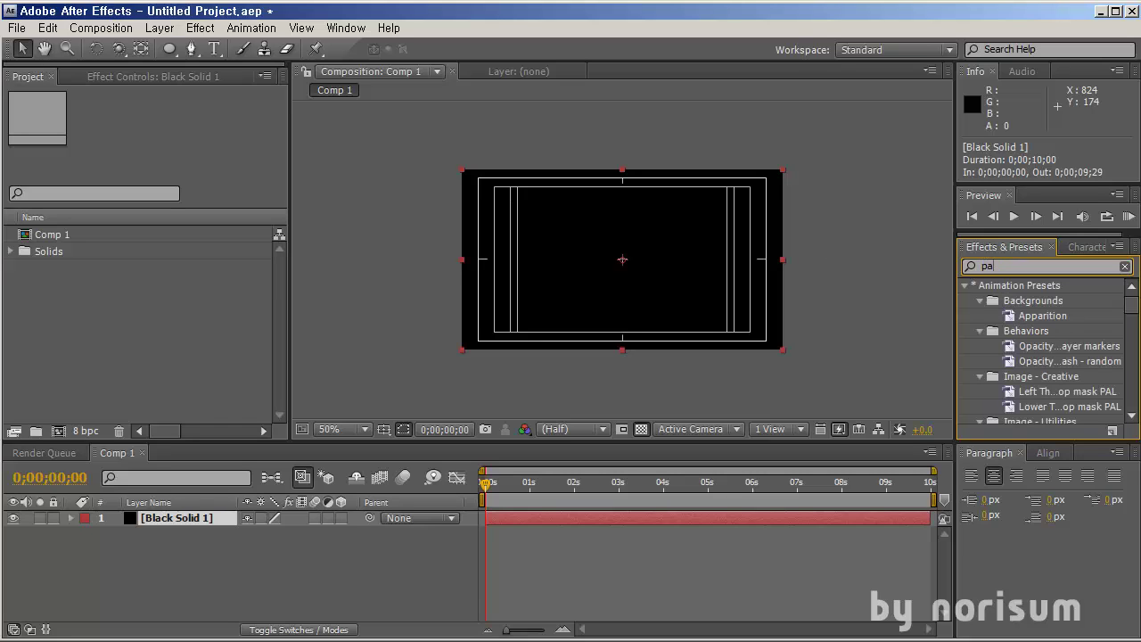
type("rticle")
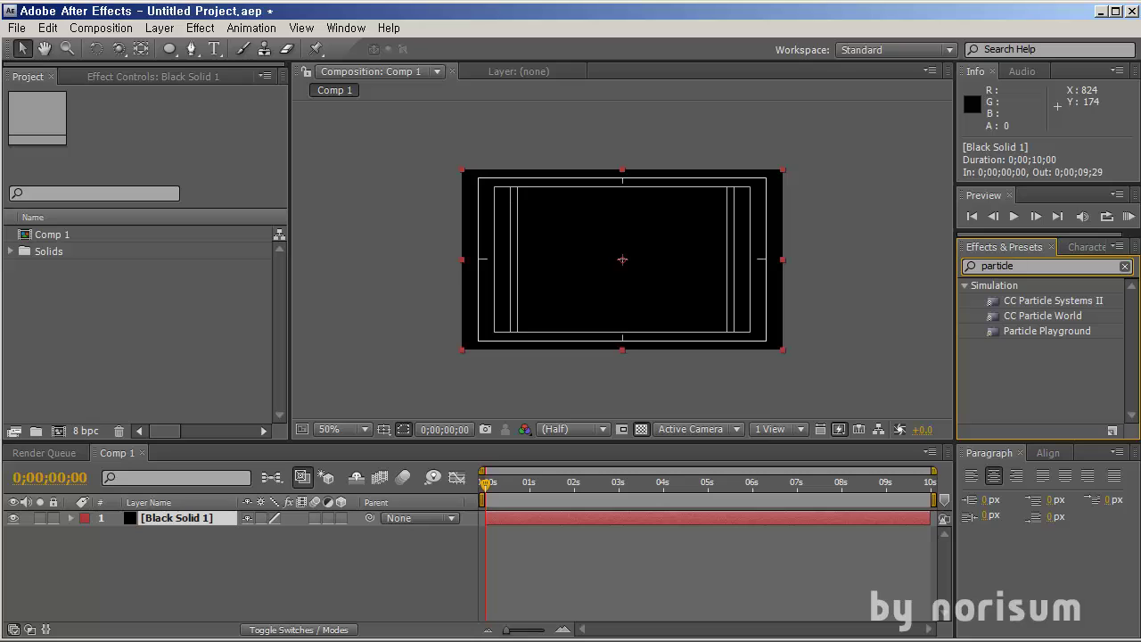
left_click(1057, 317)
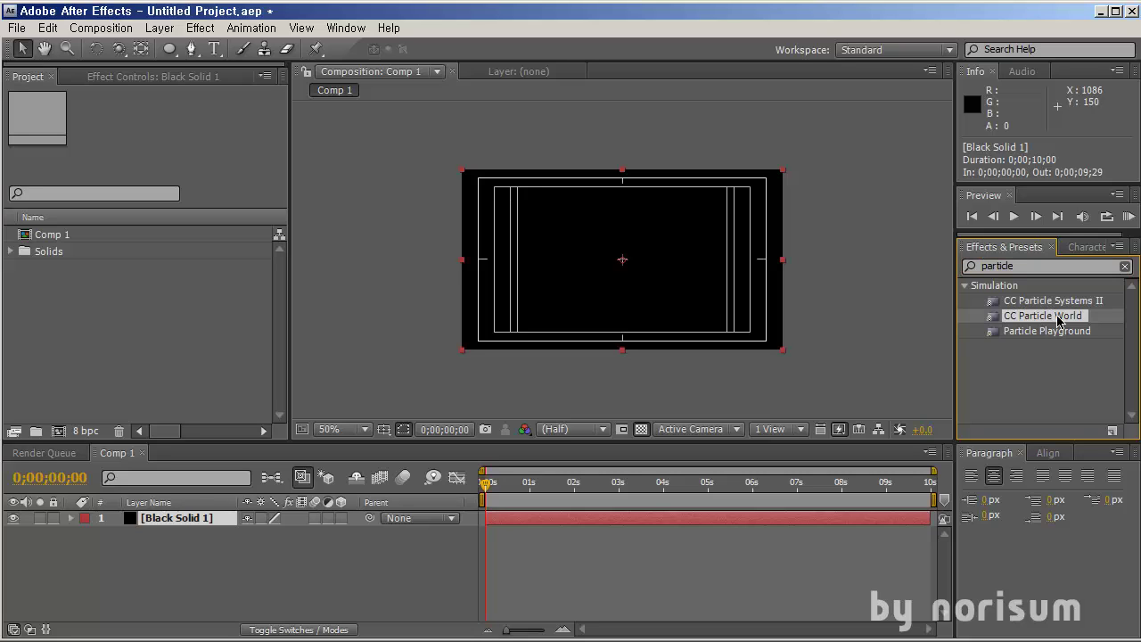
left_click_drag(1057, 318, 658, 278)
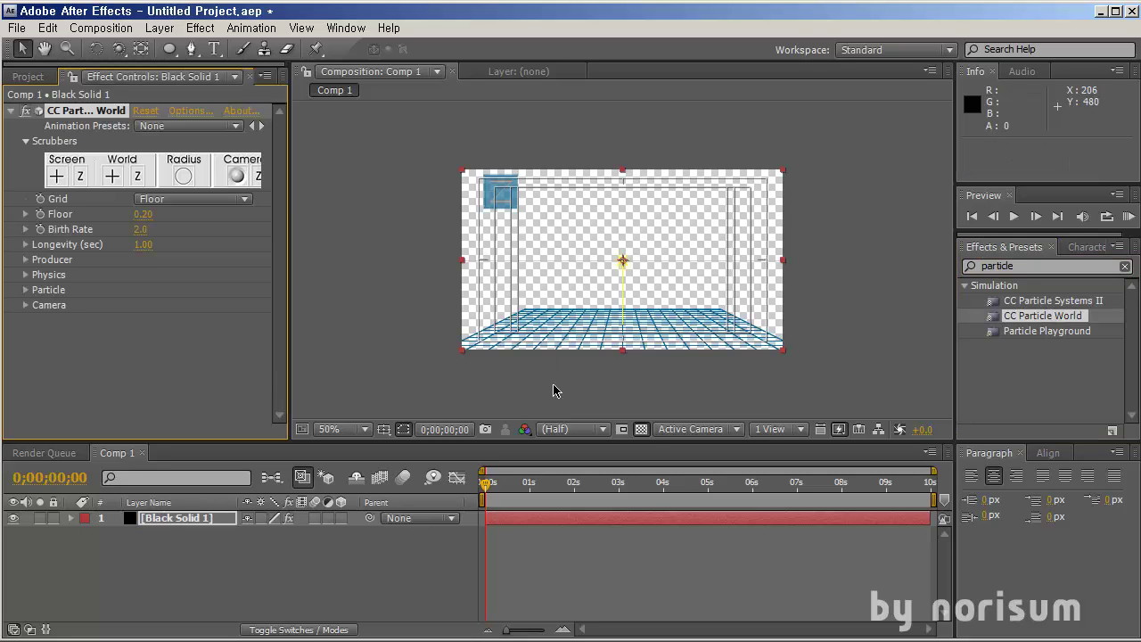
left_click(641, 429)
key("period")
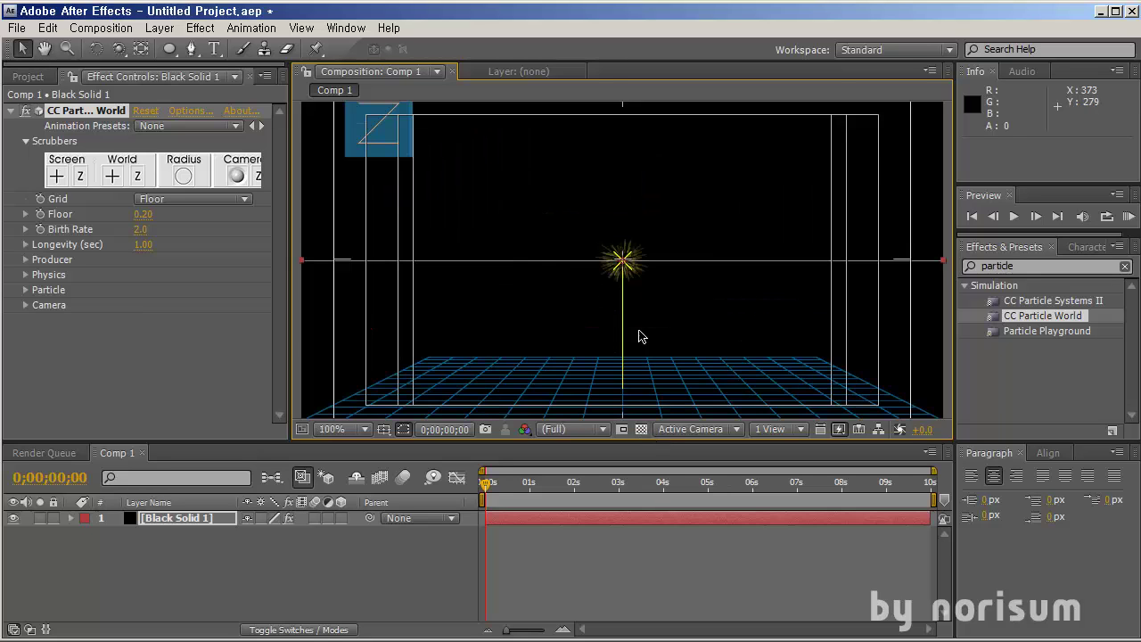
key("comma")
Scrub through the first two seconds of the composition to examine how the particles are emitted.
left_click(503, 483)
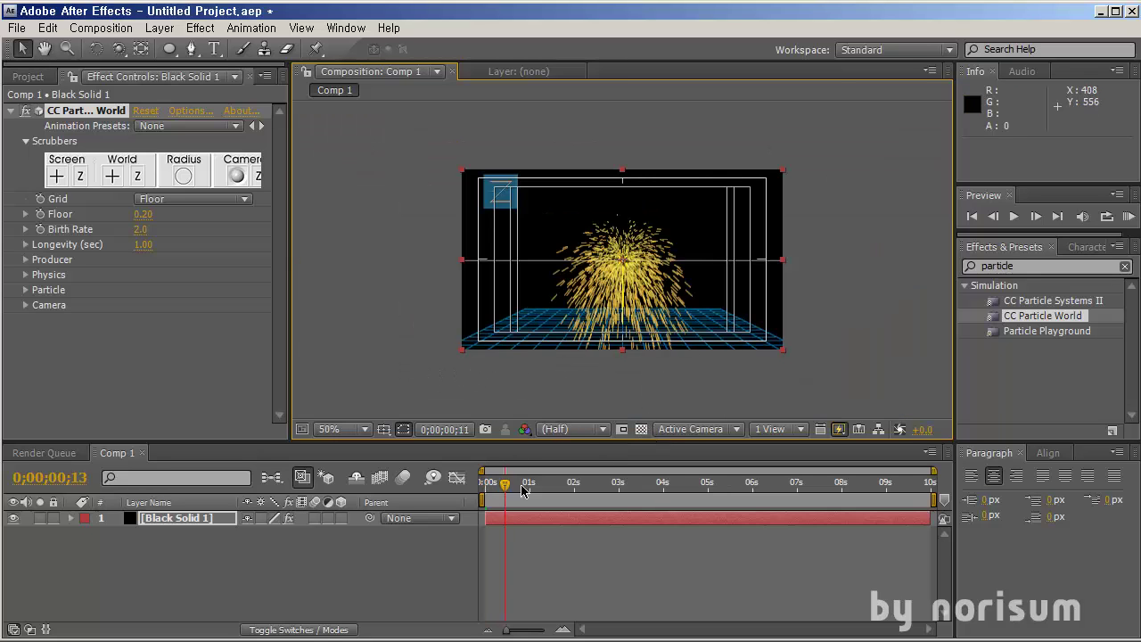
left_click_drag(521, 490, 520, 517)
left_click(614, 236)
key("period")
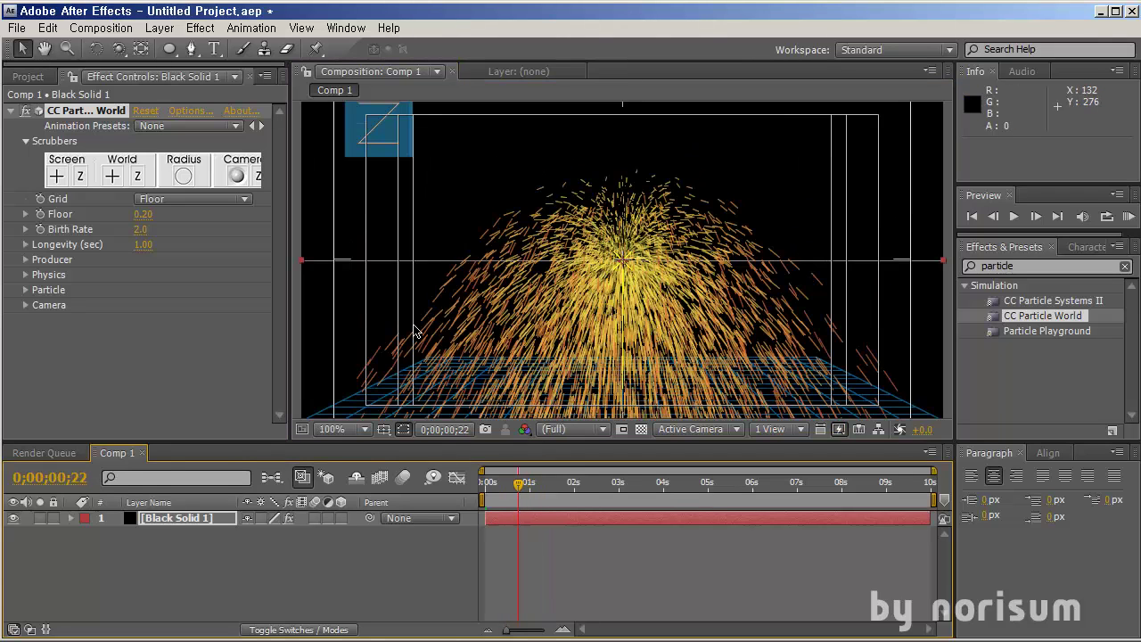
left_click_drag(526, 490, 577, 490)
key("comma")
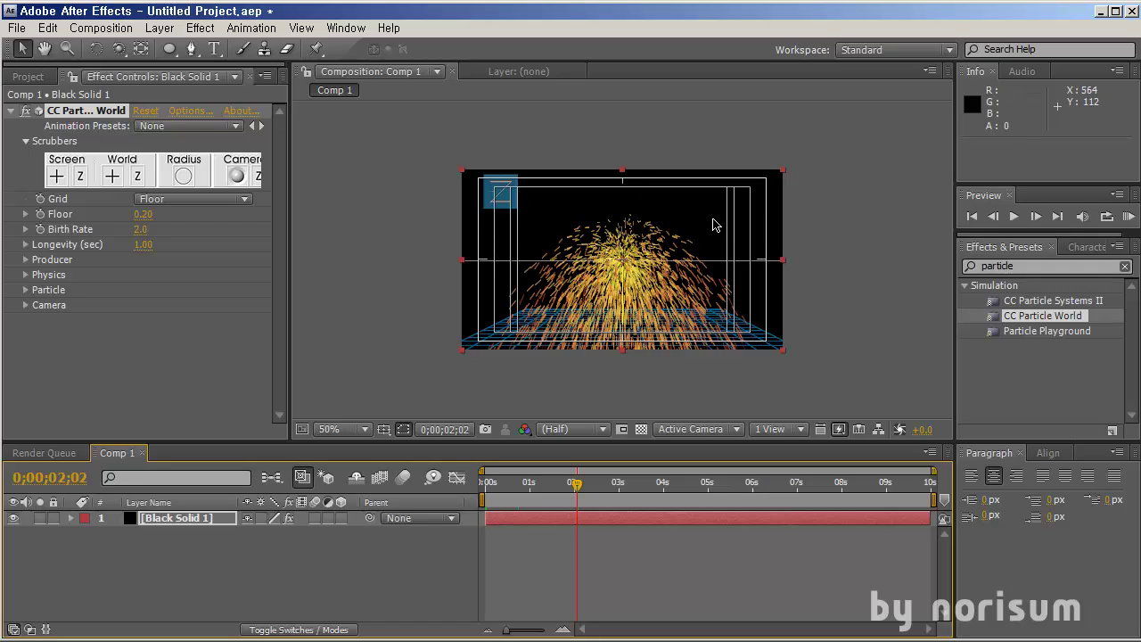
Set the particle effect's Grid to Off and scrub ahead to 0;00;03;17 to check the particles.
left_click(198, 200)
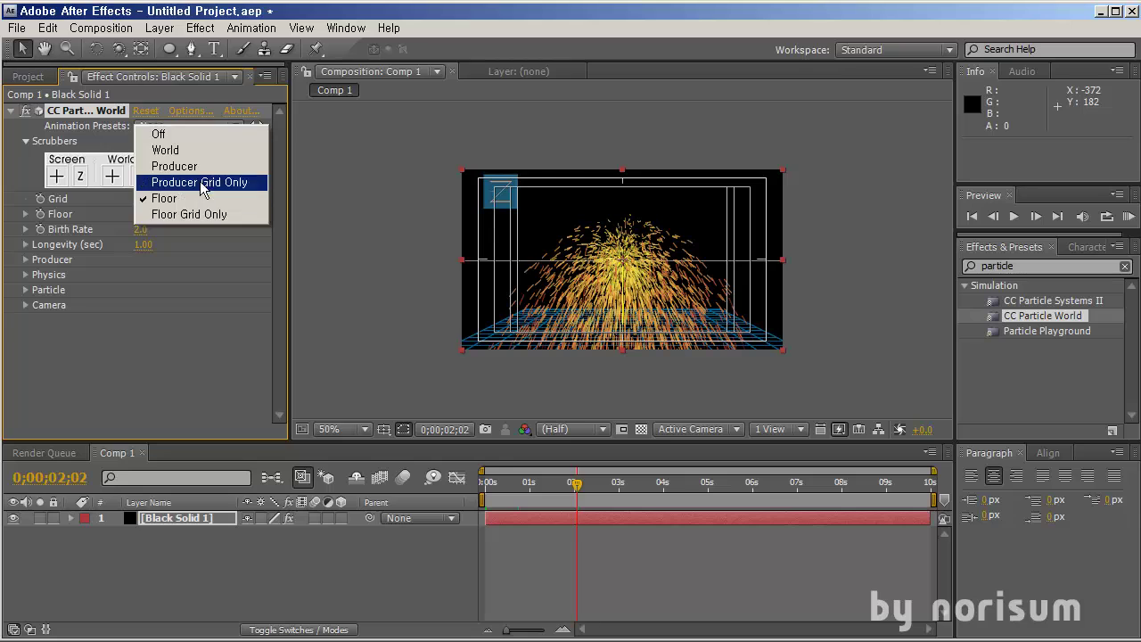
left_click(214, 133)
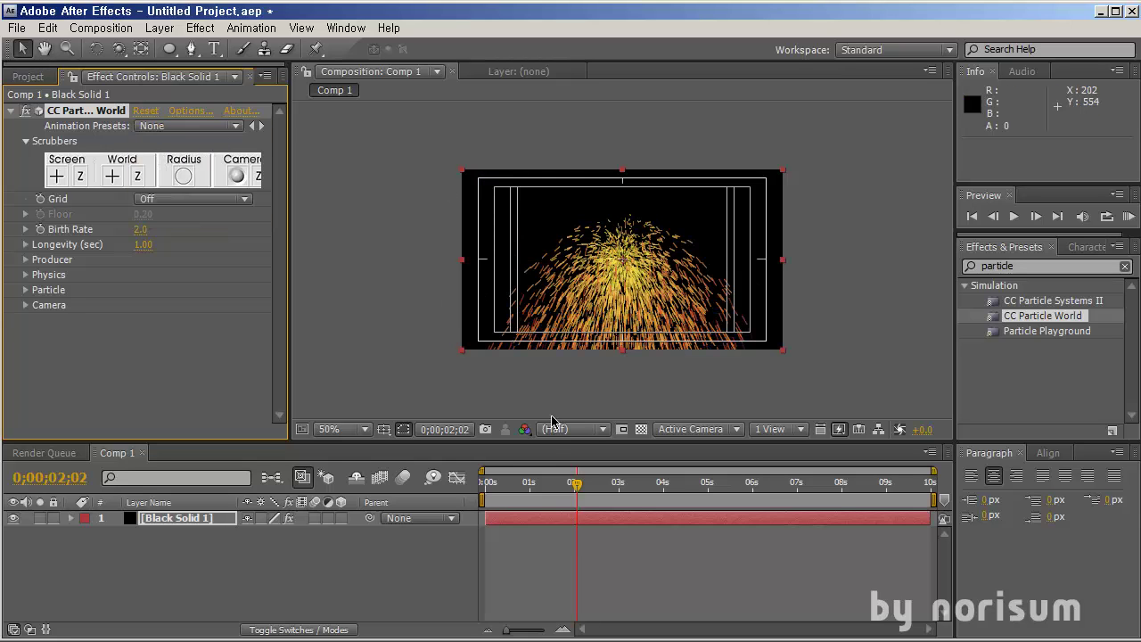
left_click(529, 483)
left_click_drag(541, 492, 643, 486)
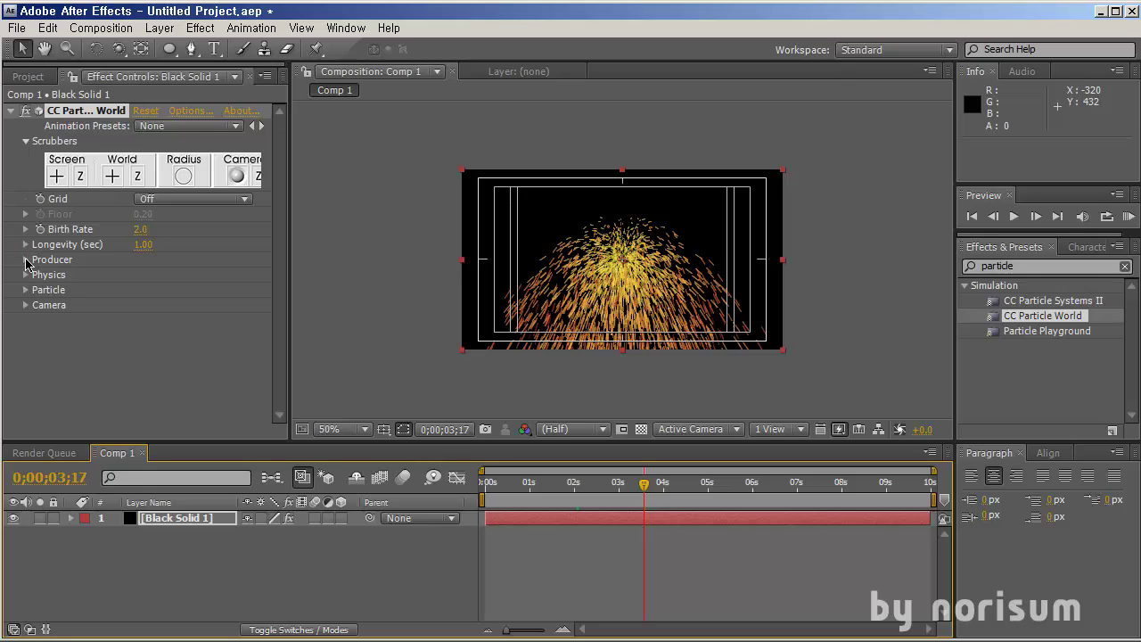
Set Gravity to 0 in the Physics settings of CC Particle World.
left_click(26, 274)
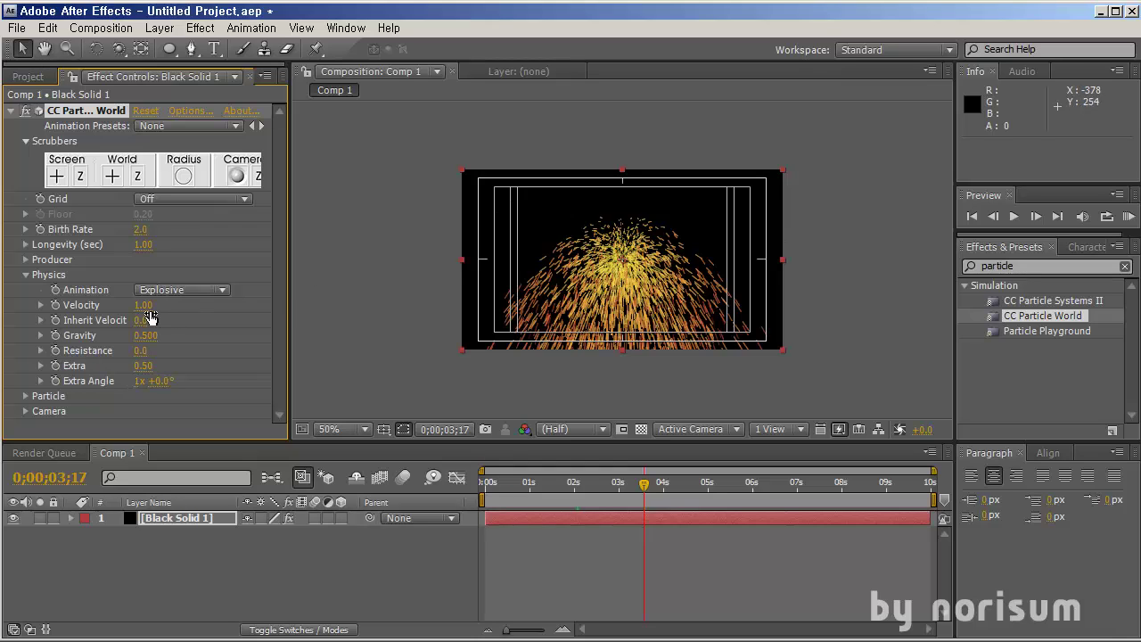
left_click(145, 336)
type("0")
key("Return")
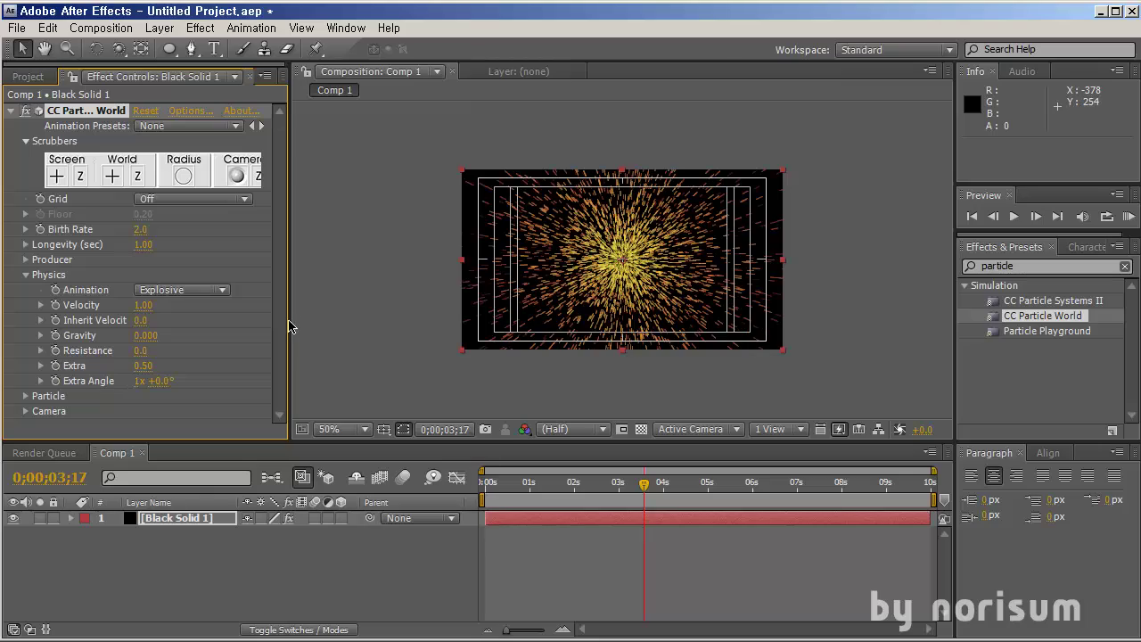
Preview the gravity-free particle burst from the start of the composition with a RAM preview.
left_click(510, 484)
left_click_drag(531, 488, 470, 490)
key("space")
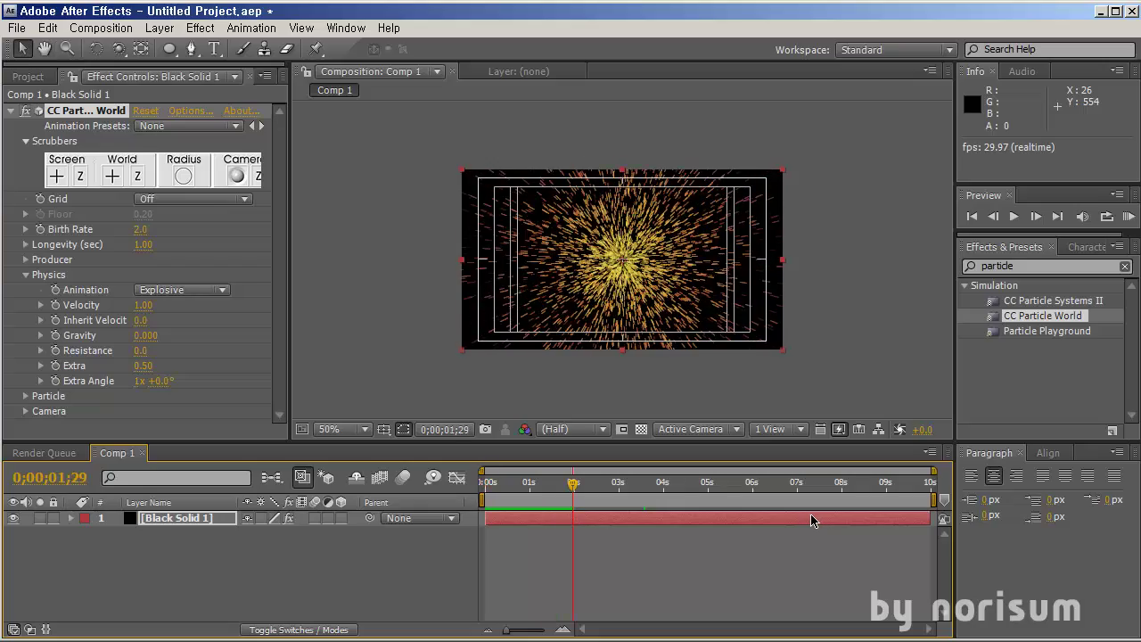
key("KP_0")
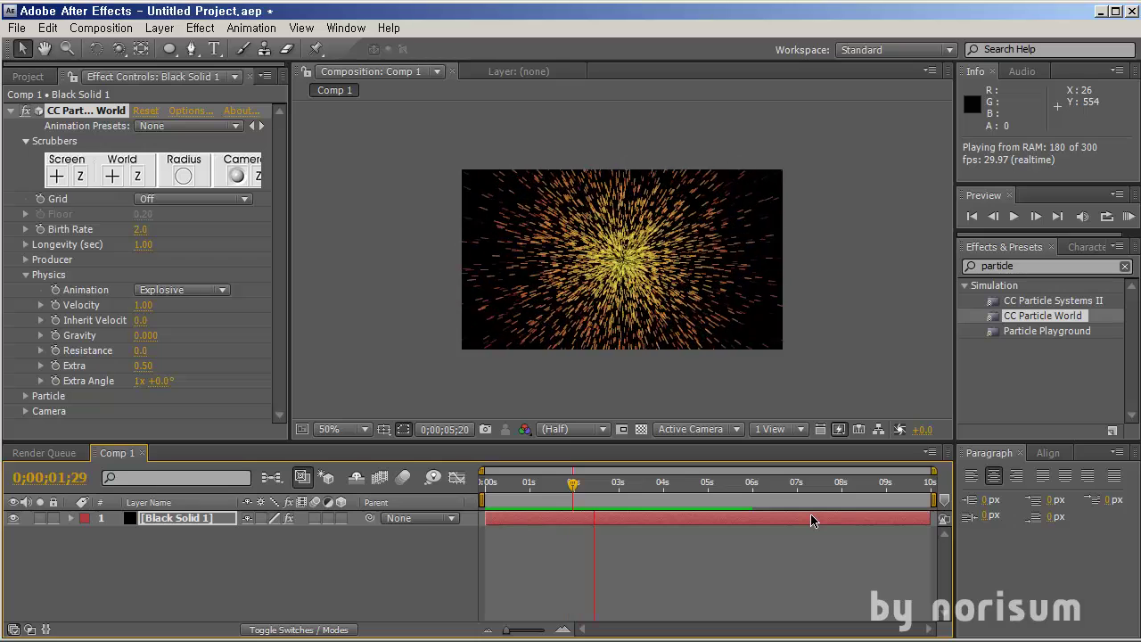
key("space")
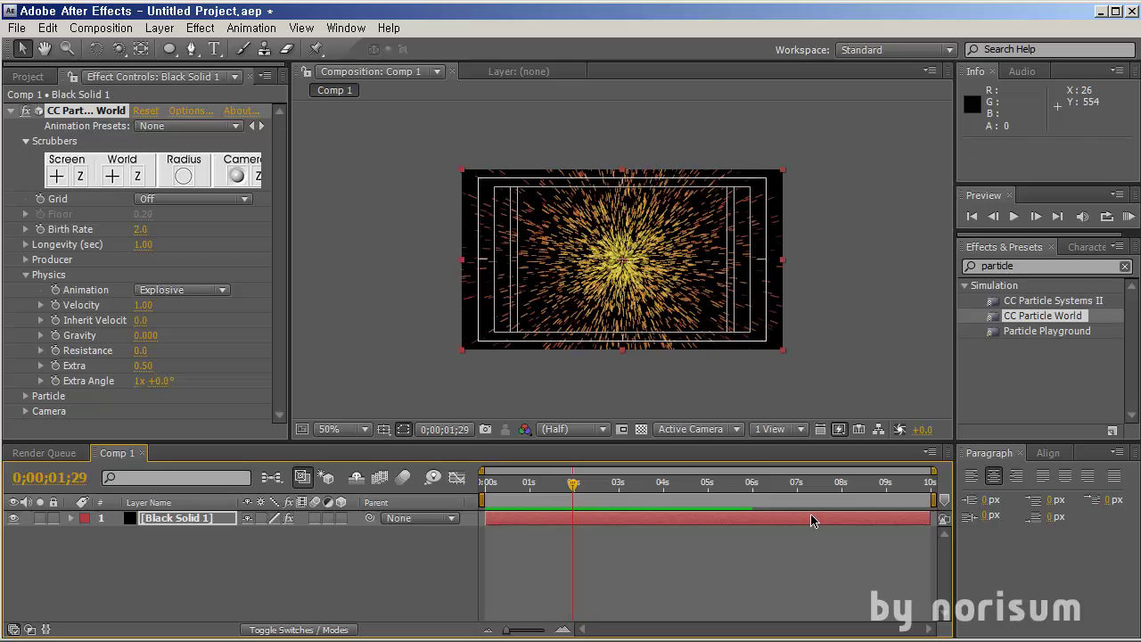
Change the Particle Type of CC Particle World to Faded Sphere and inspect the particles at 100% magnification.
left_click(26, 397)
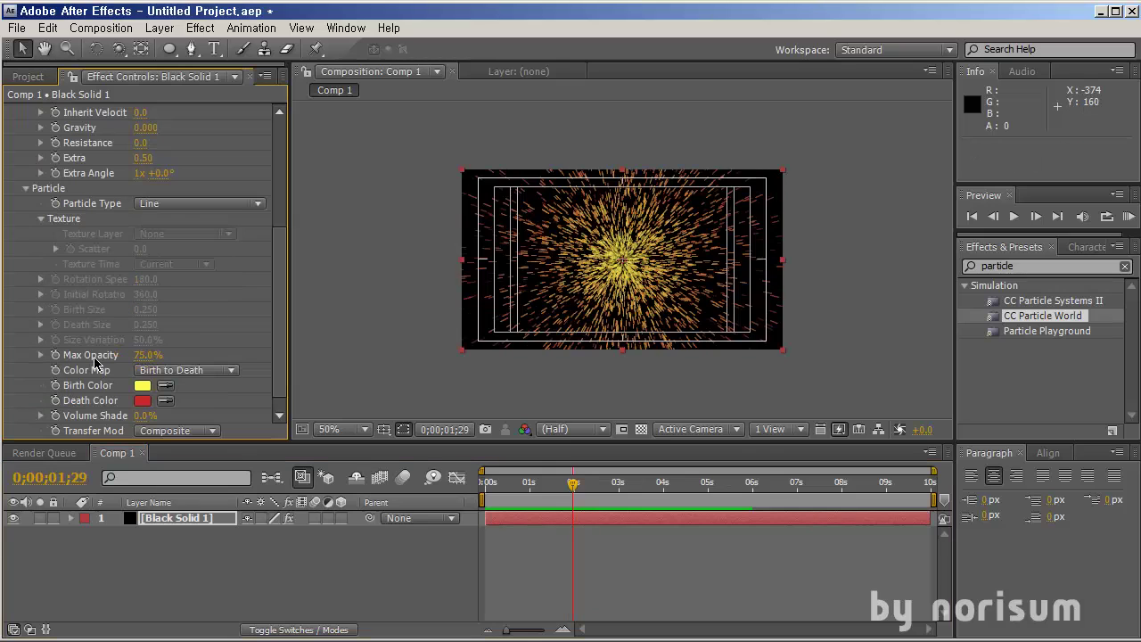
left_click(215, 205)
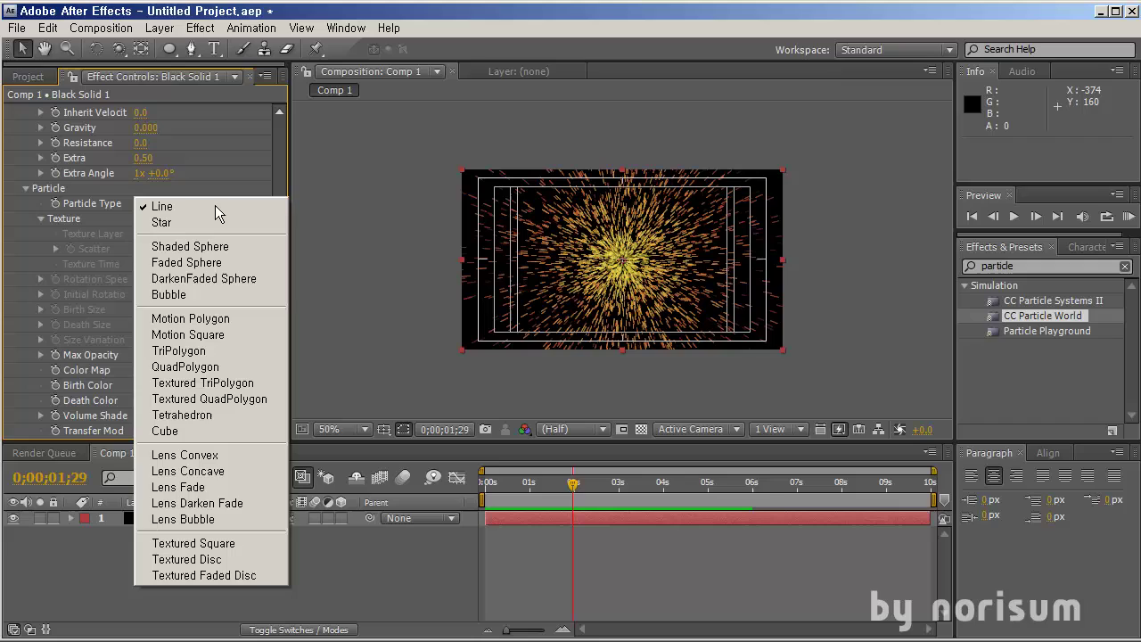
left_click(234, 263)
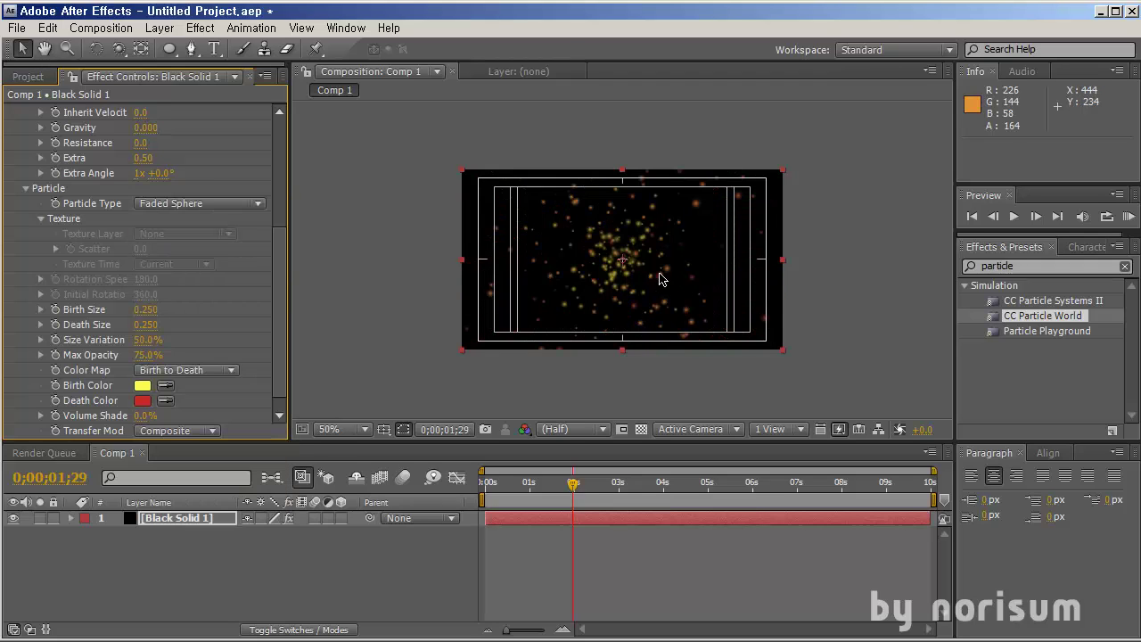
key("period")
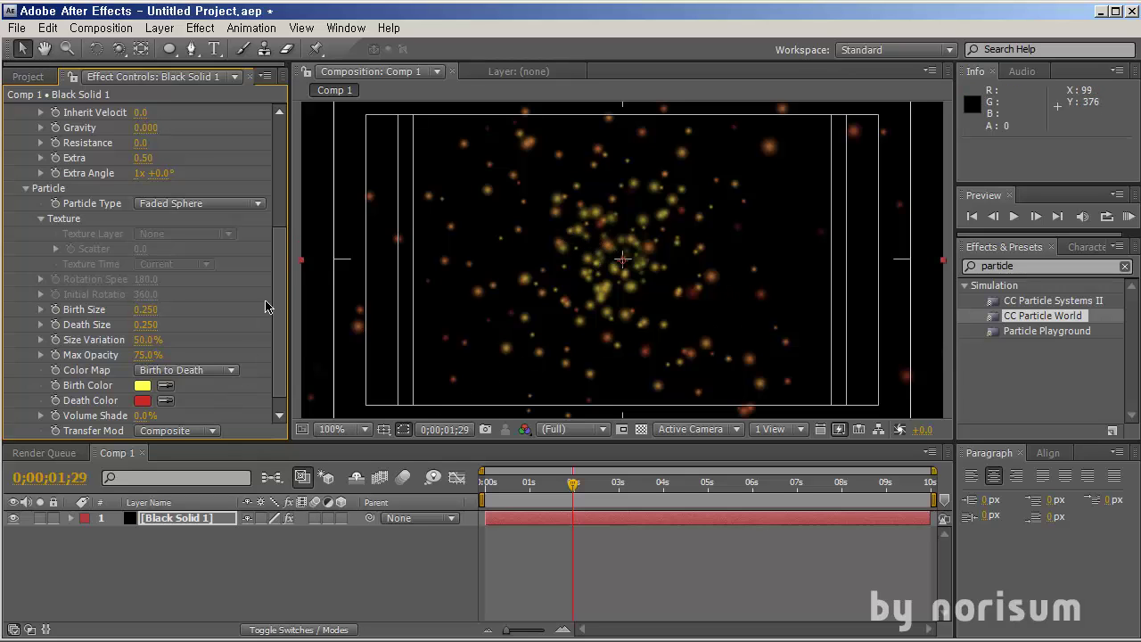
Review the Color Map options and birth and death colors, checking the particles up to 0;00;02;04.
left_click_drag(276, 305, 284, 331)
left_click(185, 355)
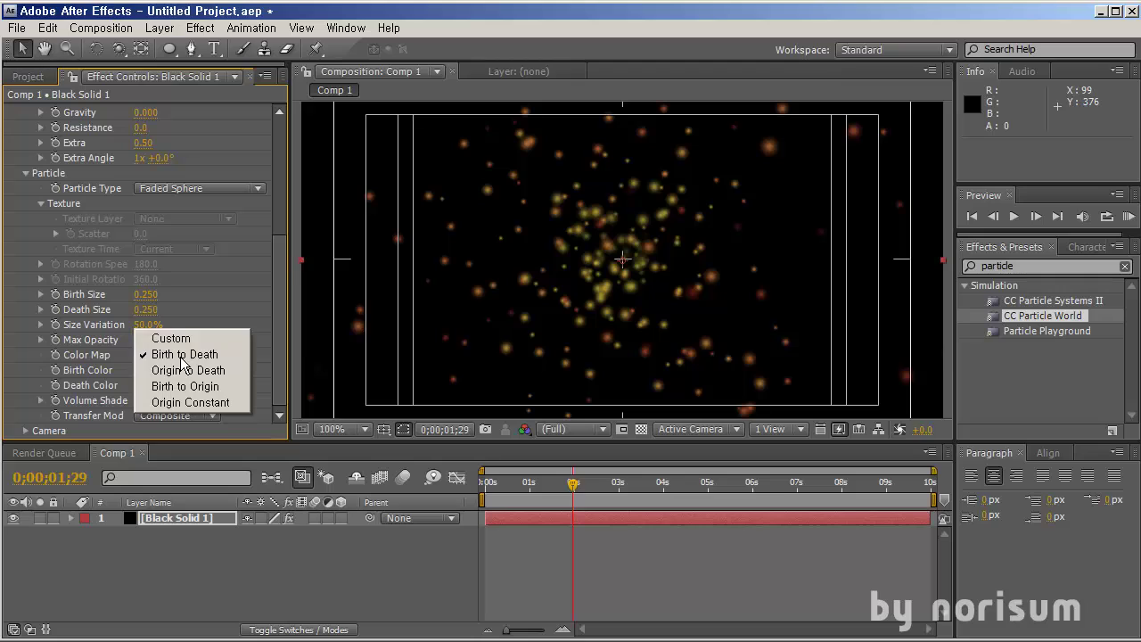
left_click(285, 322)
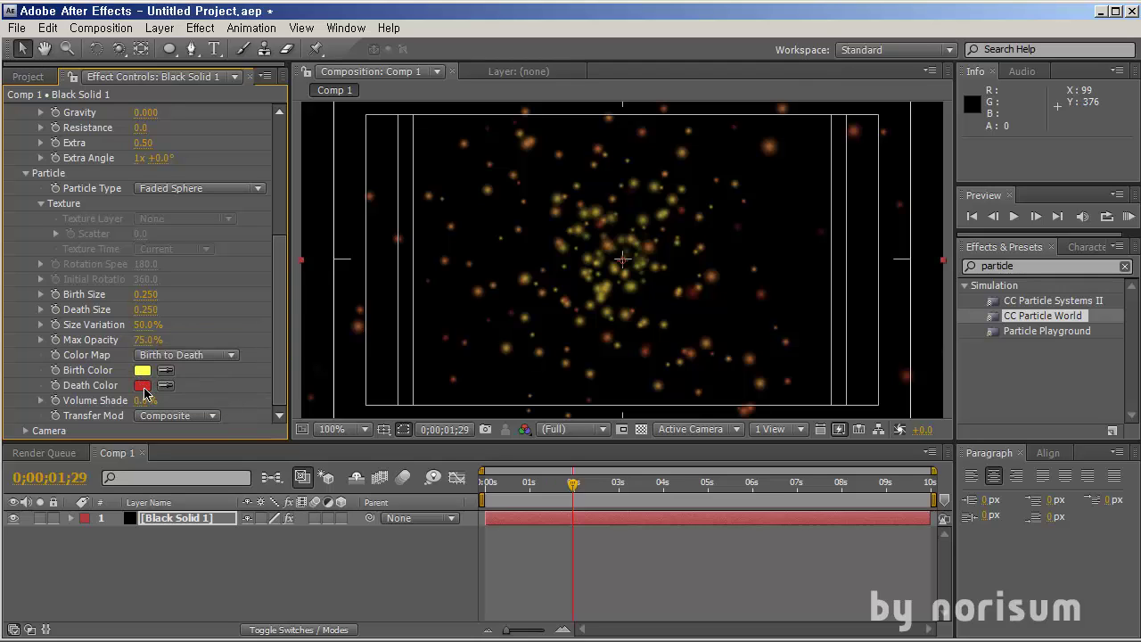
left_click_drag(513, 485, 580, 495)
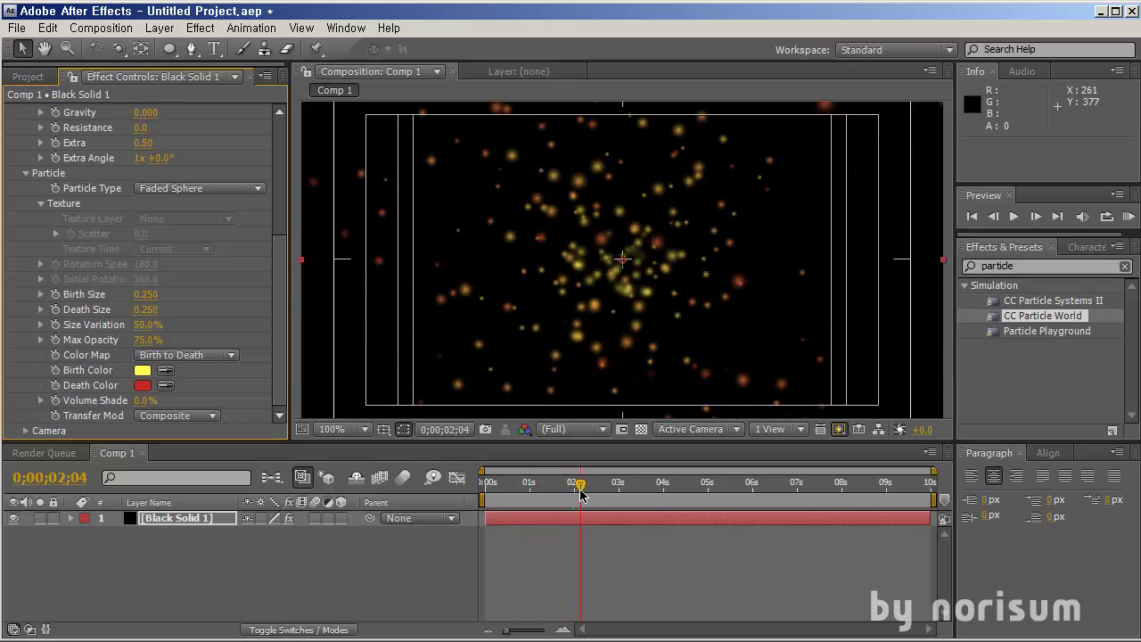
Try Origin to Death for the particle Color Map, and settle on Birth to Origin.
left_click(191, 357)
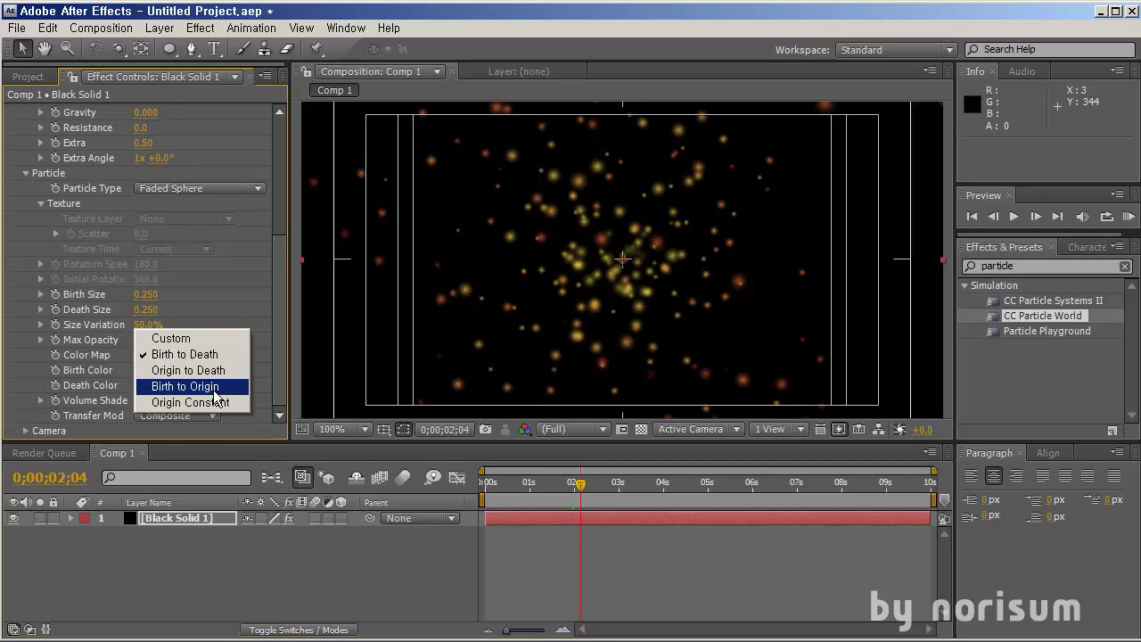
left_click(230, 370)
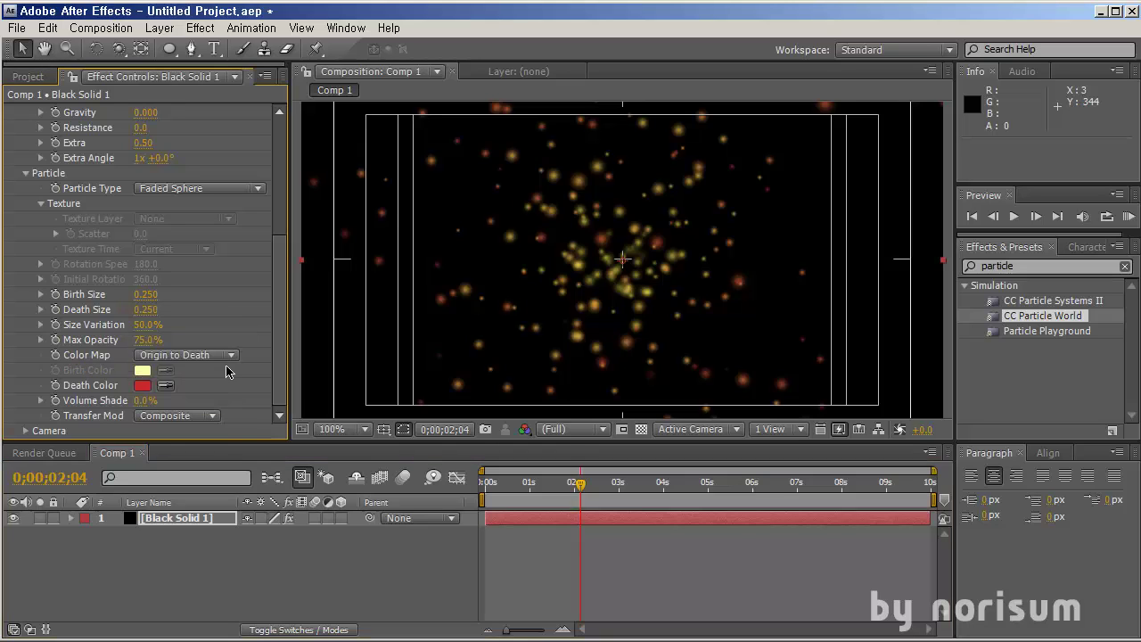
left_click(177, 358)
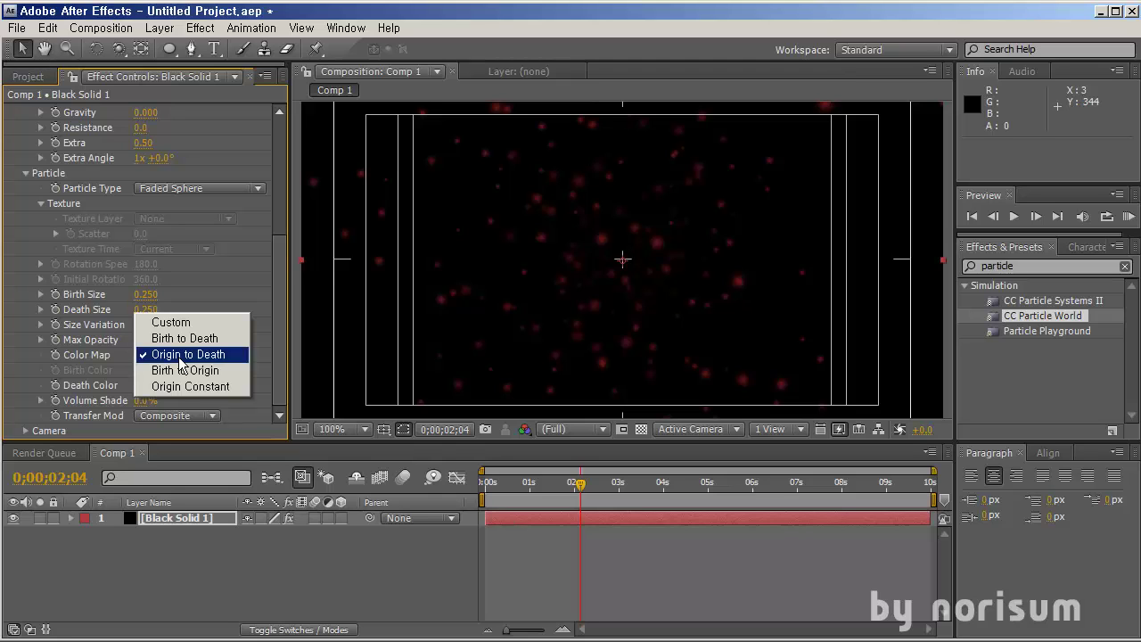
left_click(194, 369)
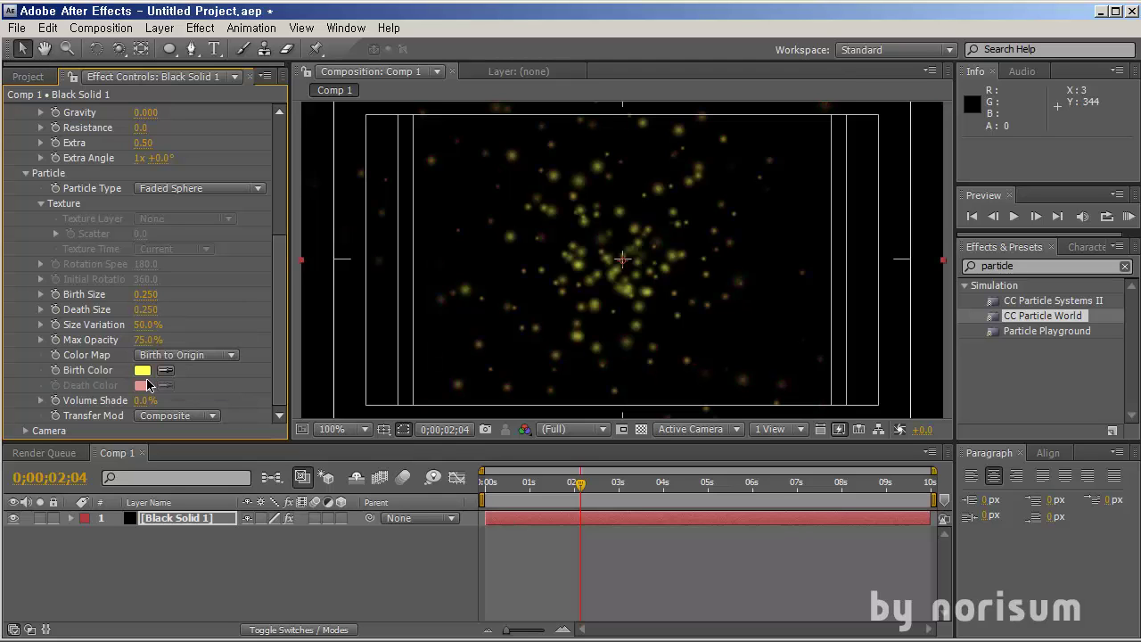
Set the particles' Birth Color to white (FFFFFF) and check the frame at 0;00;05;02.
left_click(144, 371)
left_click_drag(301, 395, 171, 320)
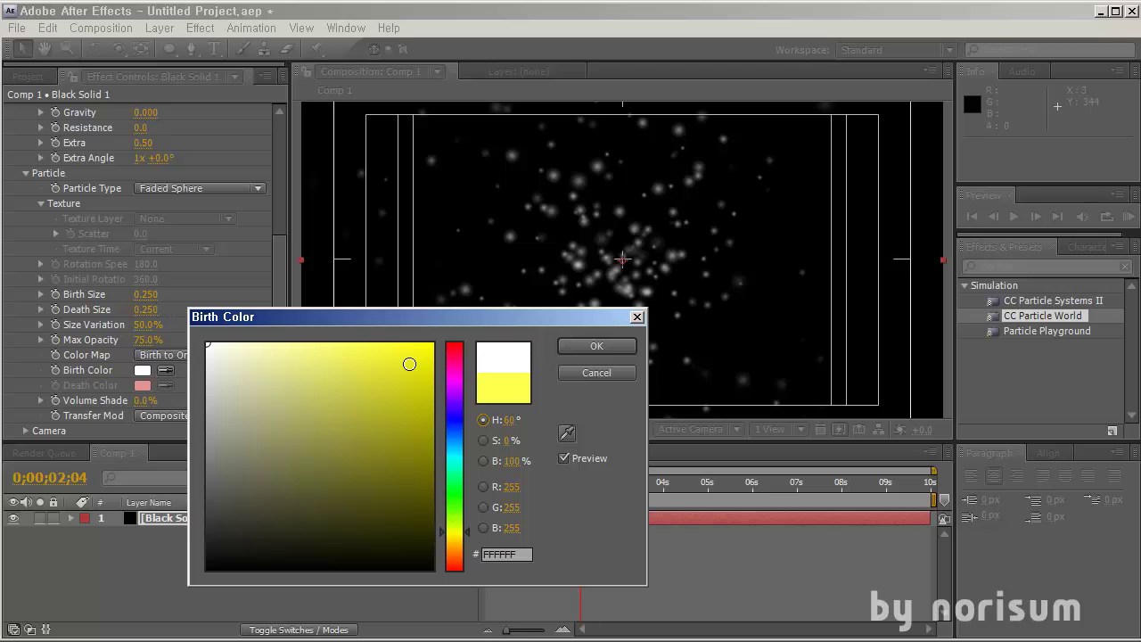
left_click(589, 347)
left_click_drag(580, 482, 710, 508)
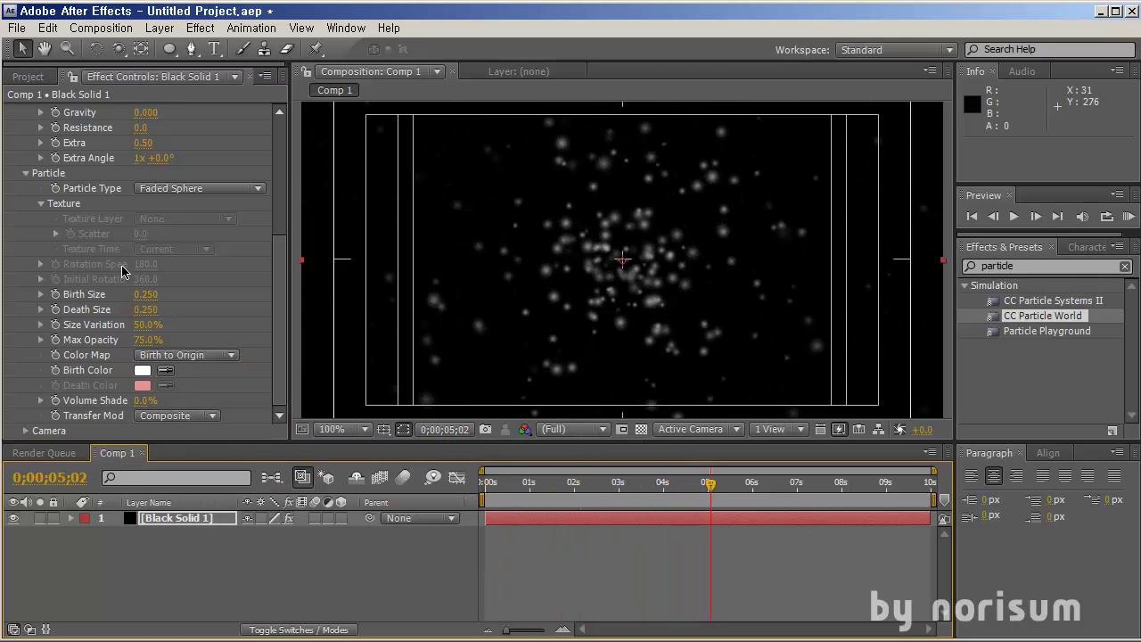
Set both Birth Size and Death Size of the particles to 0.1.
scroll(205, 264, "up", 3)
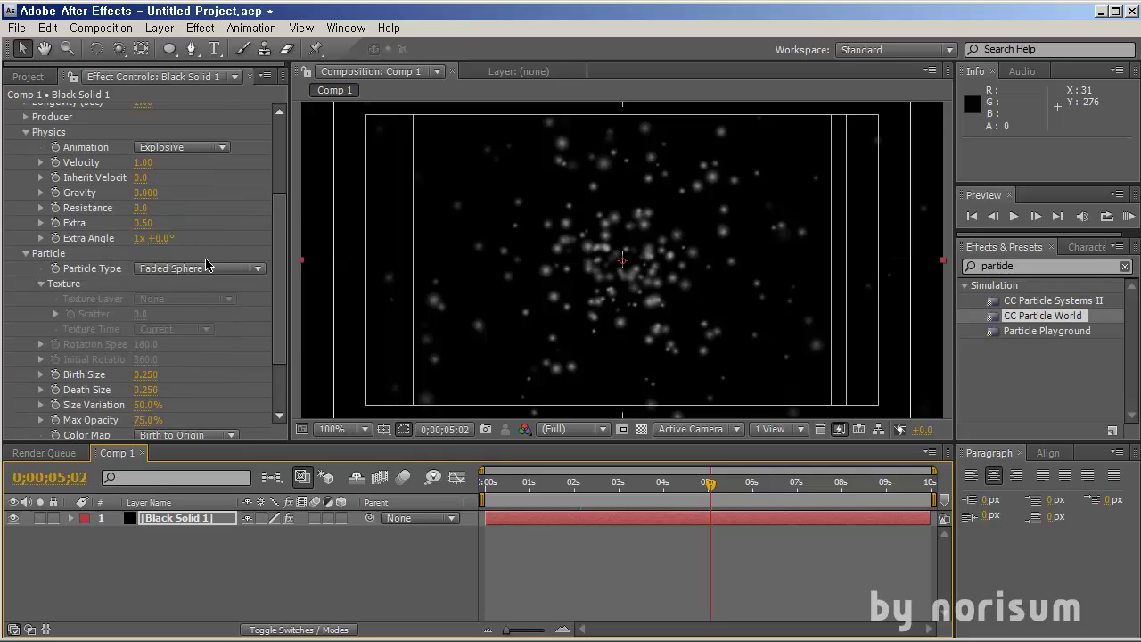
scroll(207, 268, "down", 2)
left_click(147, 336)
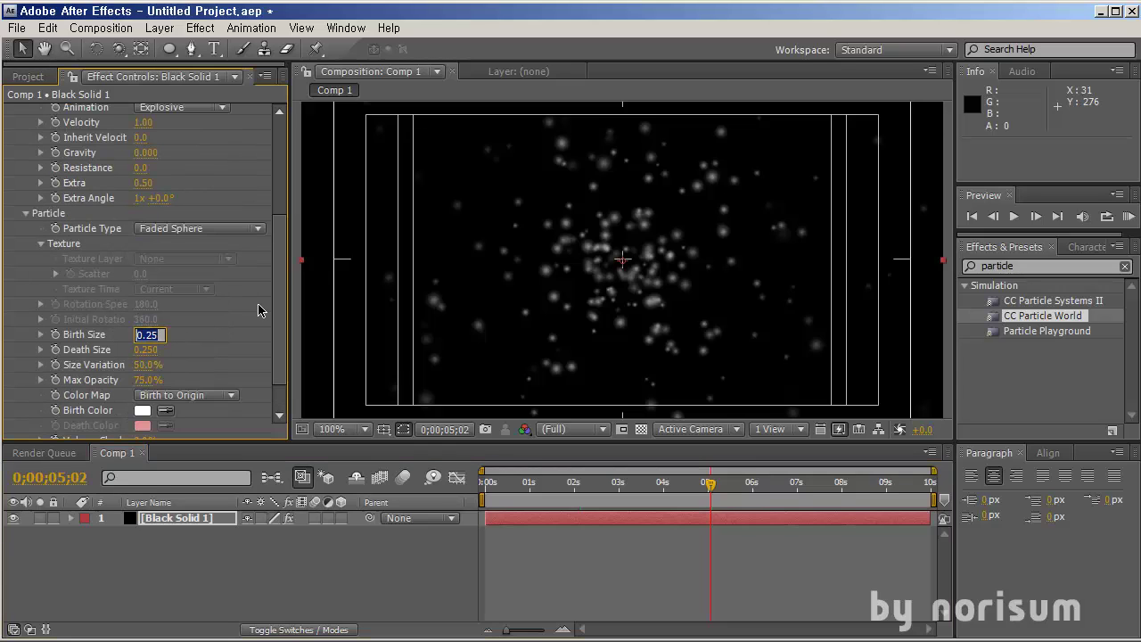
type("0.1")
key("Tab")
type("0.1")
key("Return")
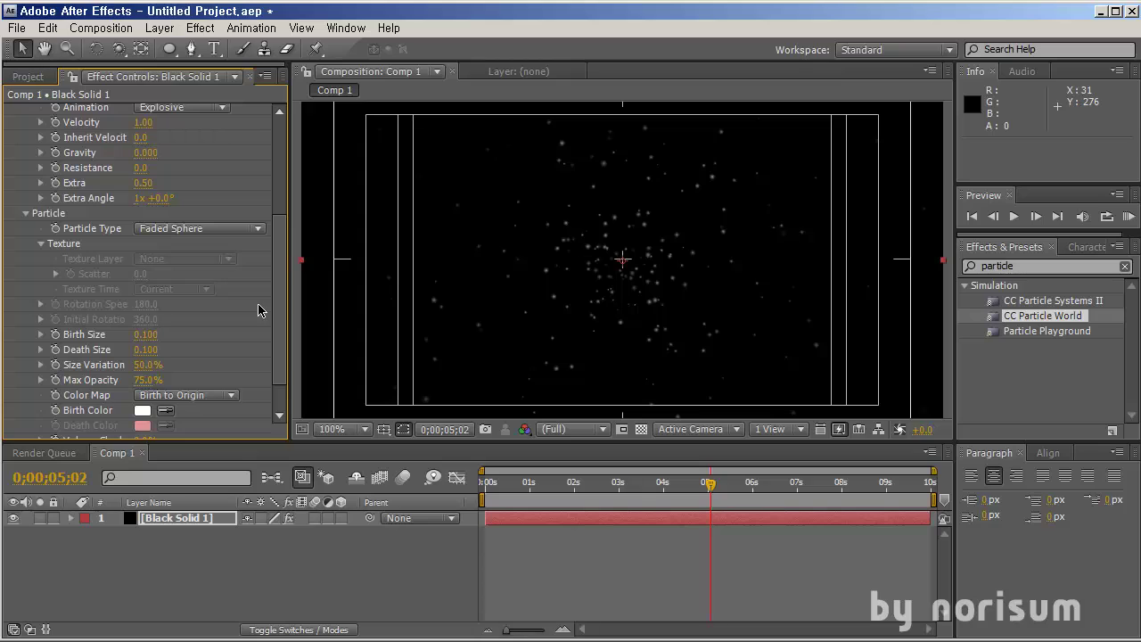
Reduce both Birth Size and Death Size of the particles to 0.05.
left_click_drag(142, 334, 124, 350)
left_click(146, 334)
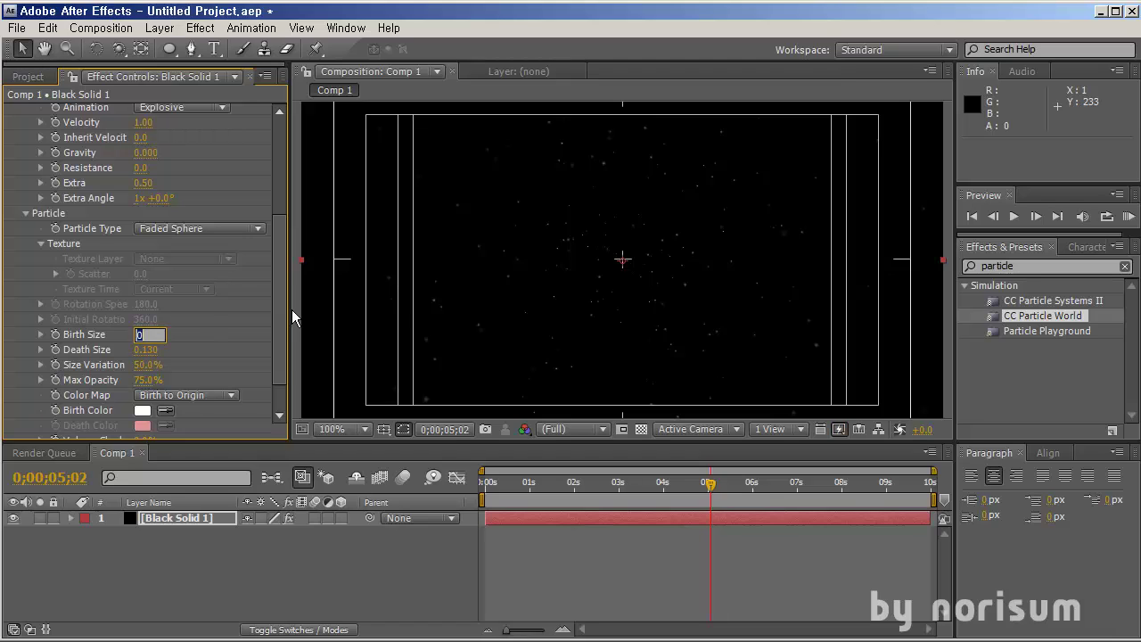
type("0.05")
key("Return")
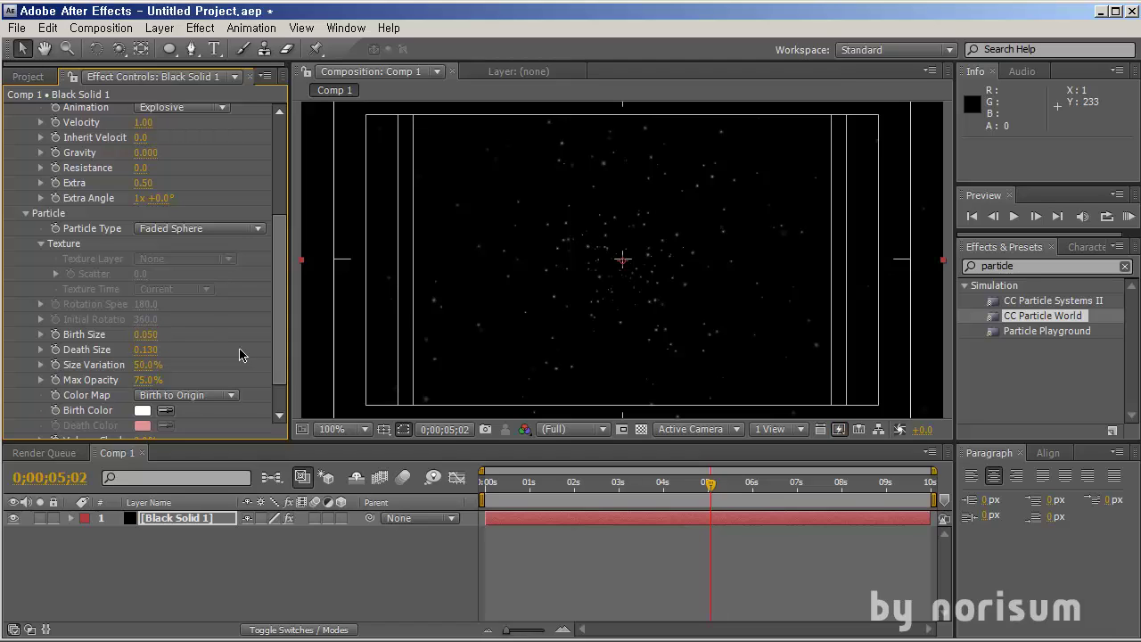
left_click(143, 350)
type("0.05")
key("Return")
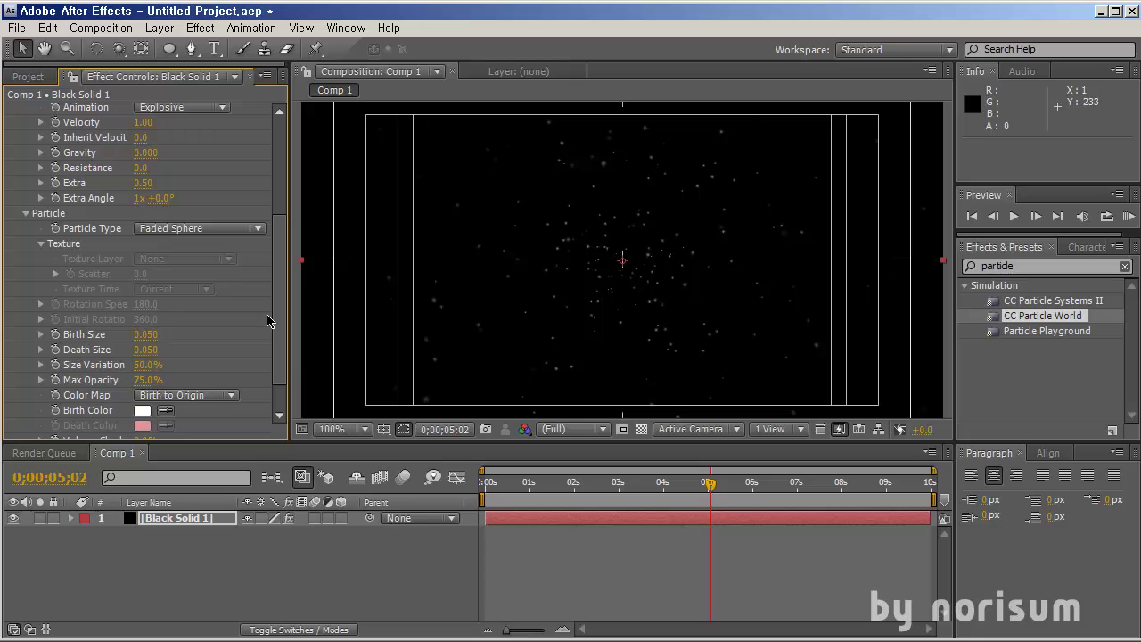
Preview the smaller particles in playback from partway through the composition, at 100% and 50% magnification.
left_click_drag(518, 484, 642, 484)
left_click(622, 429)
key("space")
key("space")
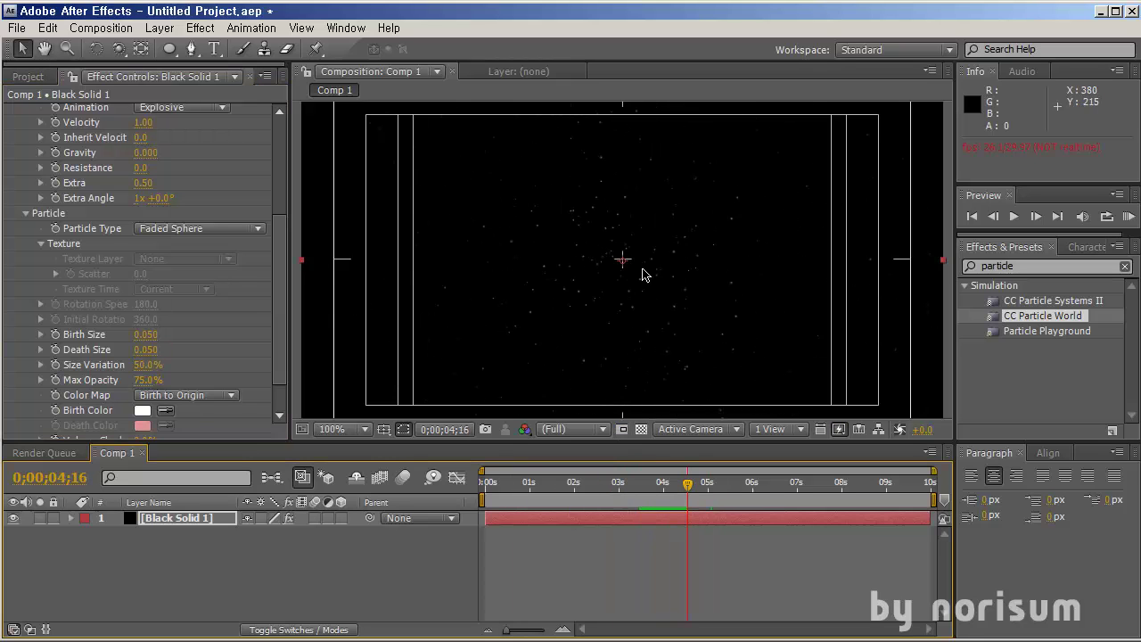
scroll(642, 273, "down", 1)
key("space")
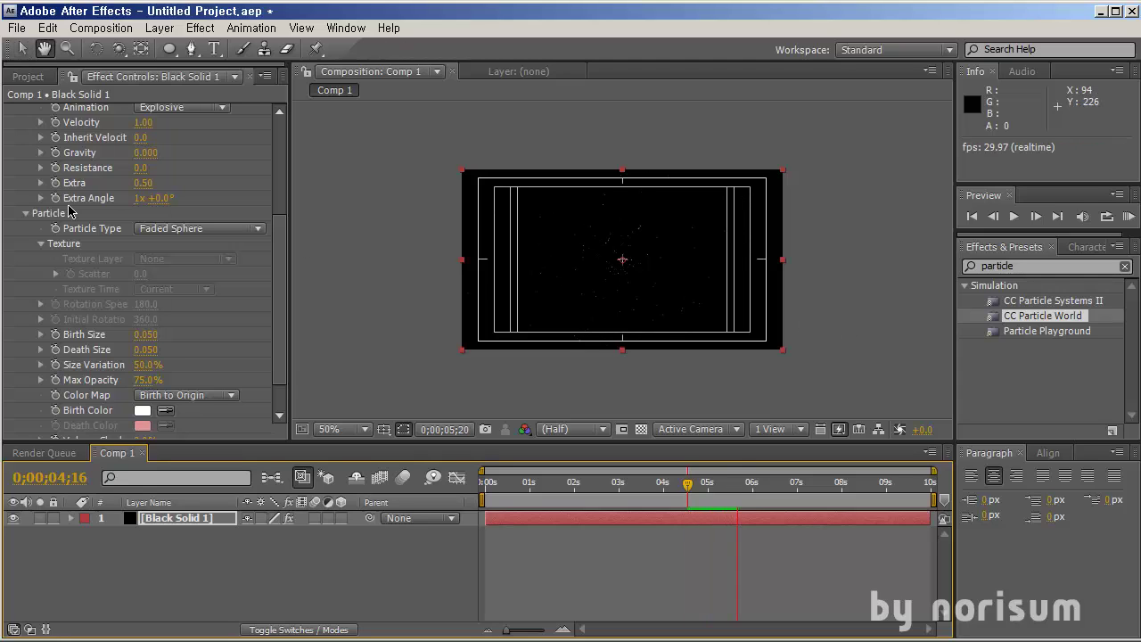
Spread the particle Producer to Radius X 4.3, Radius Y 2.9 and Radius Z 6.0.
scroll(274, 239, "up", 5)
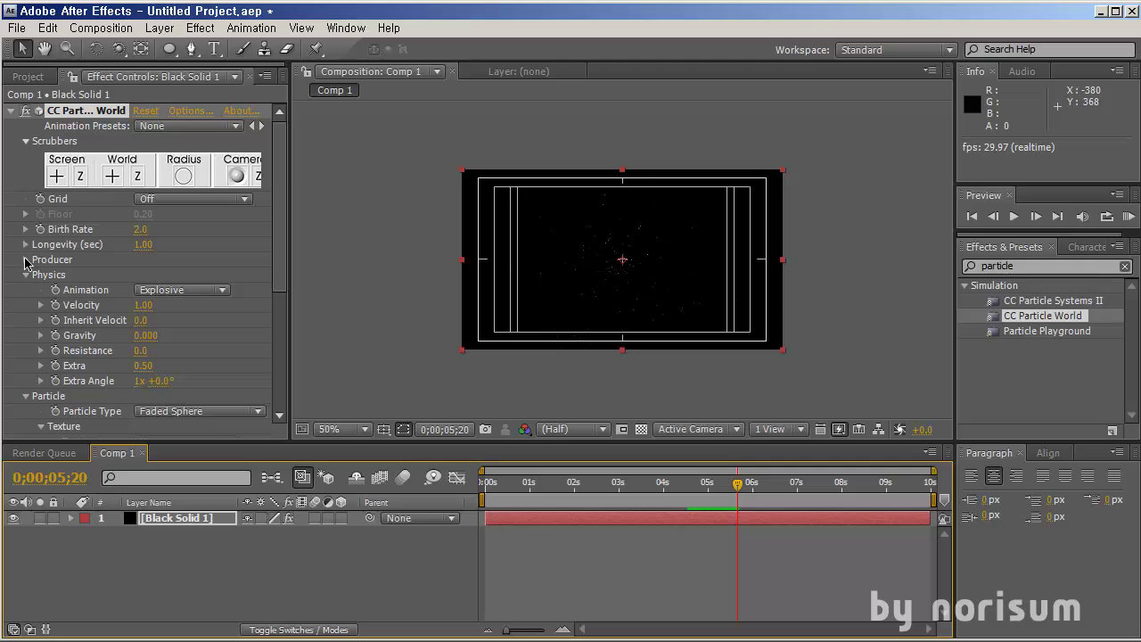
left_click(26, 260)
key("slash")
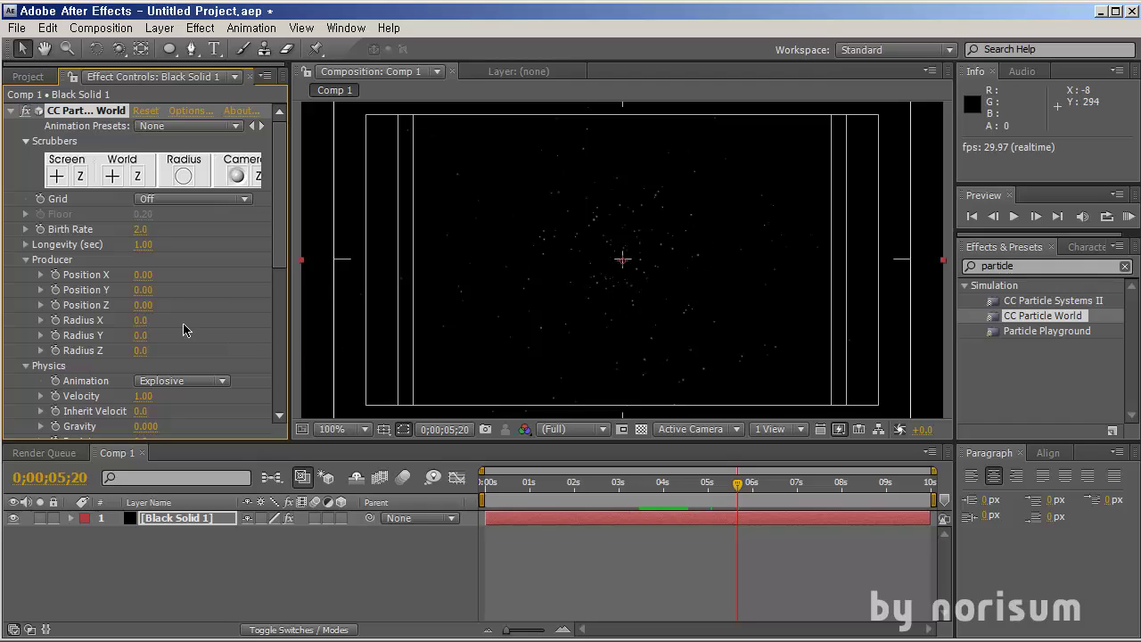
left_click_drag(424, 334, 542, 339)
left_click_drag(140, 335, 387, 333)
left_click_drag(140, 351, 290, 351)
left_click_drag(1008, 351, 1097, 351)
left_click_drag(140, 351, 25, 351)
left_click_drag(140, 350, 128, 356)
Raise the Birth Rate to 109.5 and Longevity to 7.07 seconds, previewing the spread-out particles.
left_click_drag(505, 482, 706, 482)
key("space")
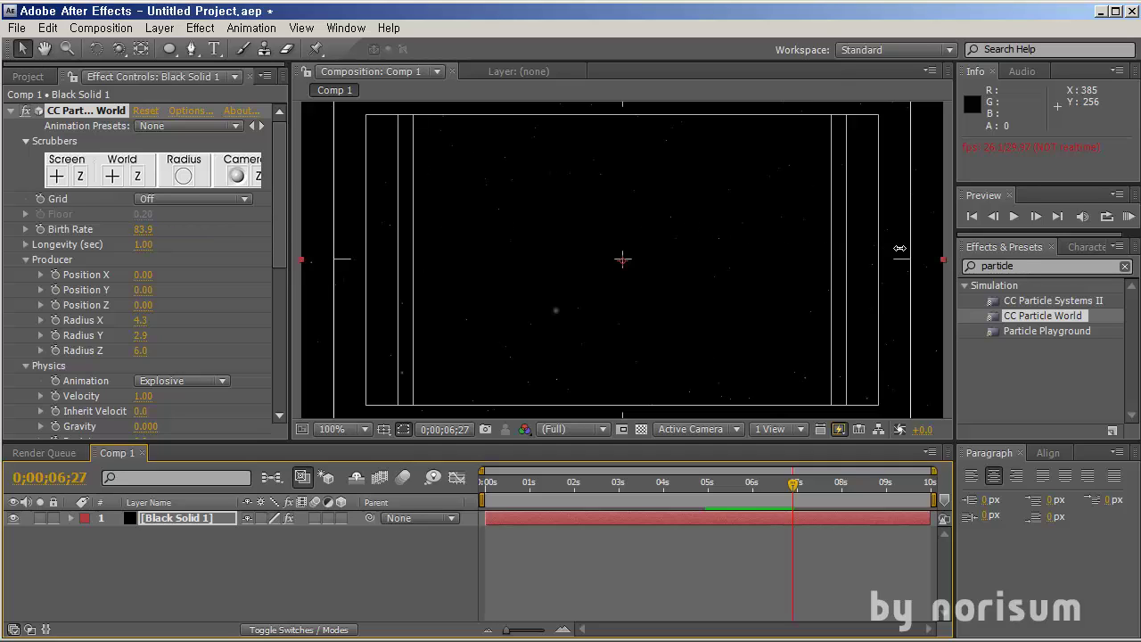
left_click_drag(900, 247, 927, 247)
key("space")
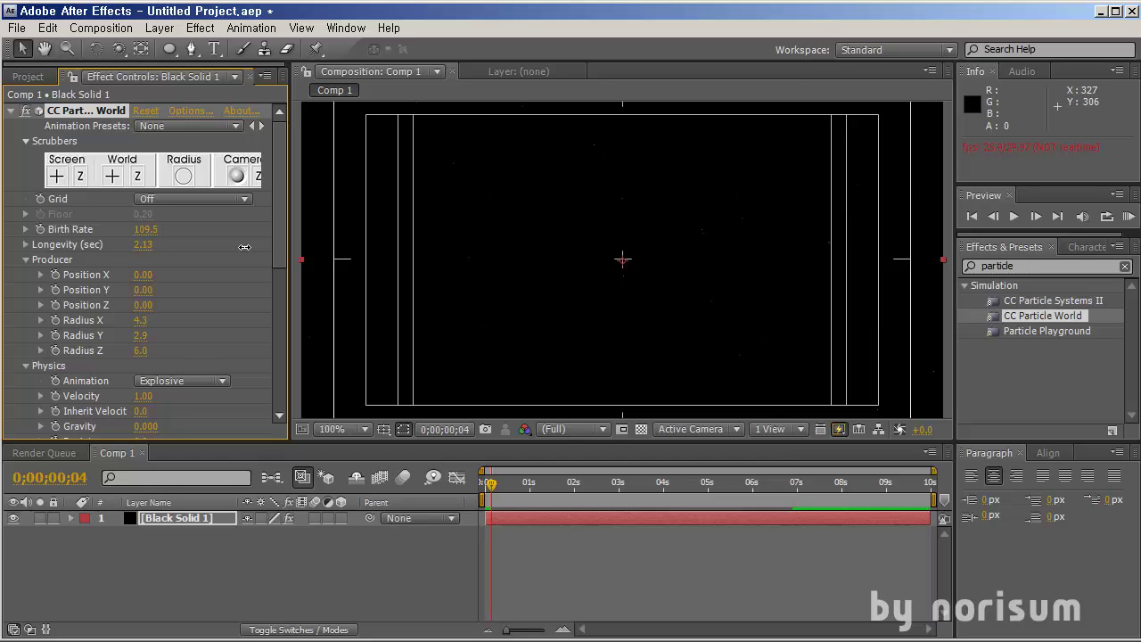
left_click_drag(710, 288, 591, 451)
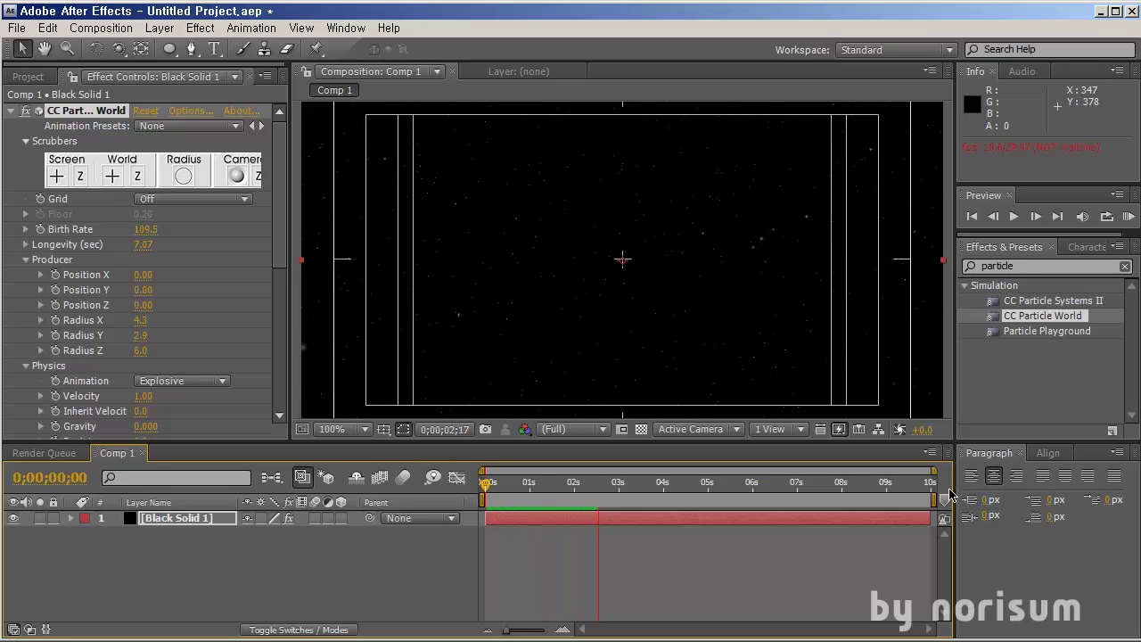
Lower the Birth Rate to 12.3, playing back the particles to judge their density.
left_click_drag(145, 230, 18, 227)
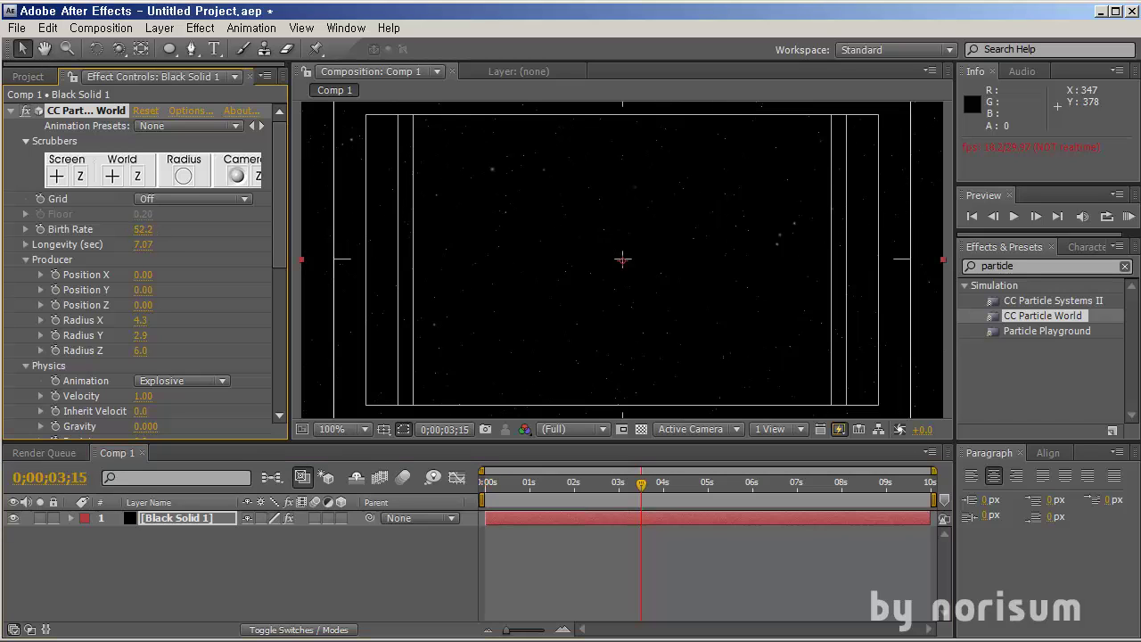
key("space")
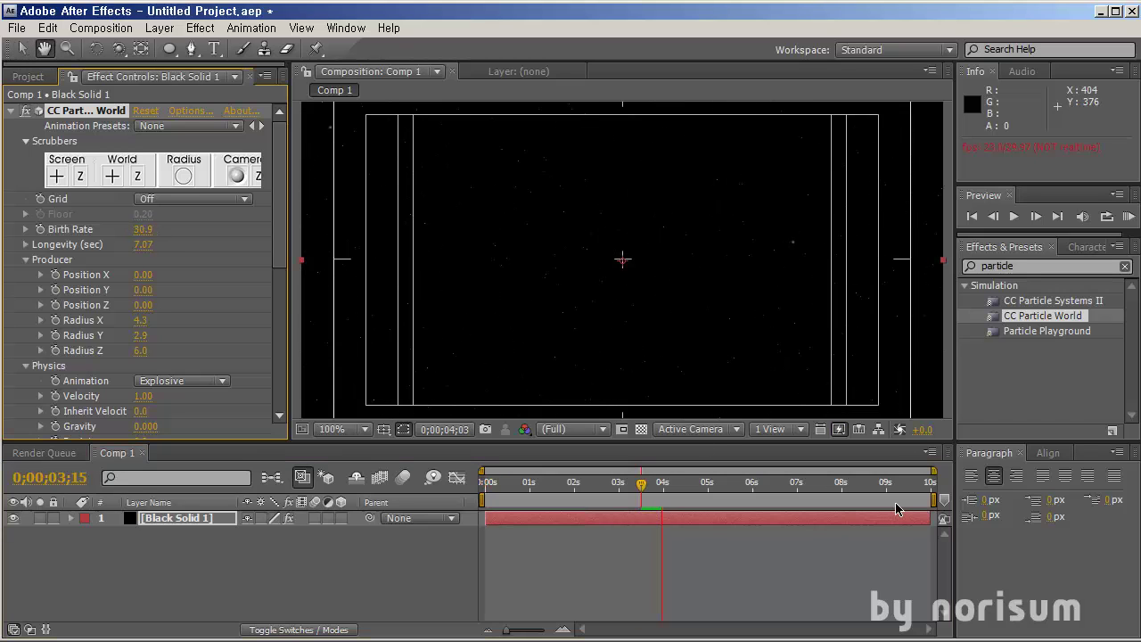
key("space")
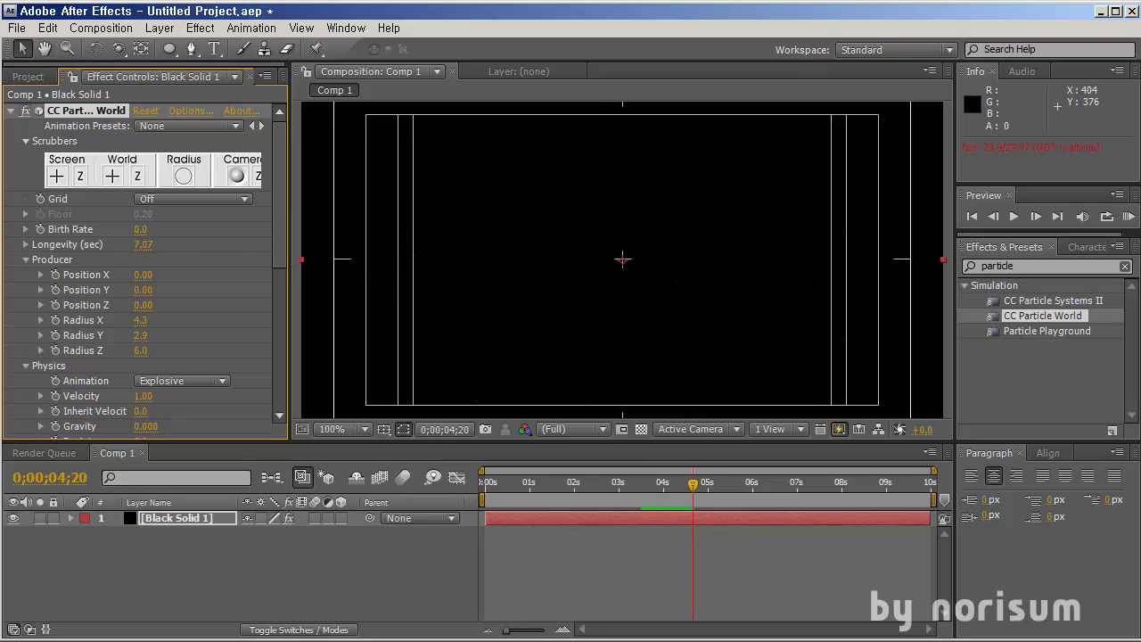
left_click_drag(140, 229, 178, 230)
key("space")
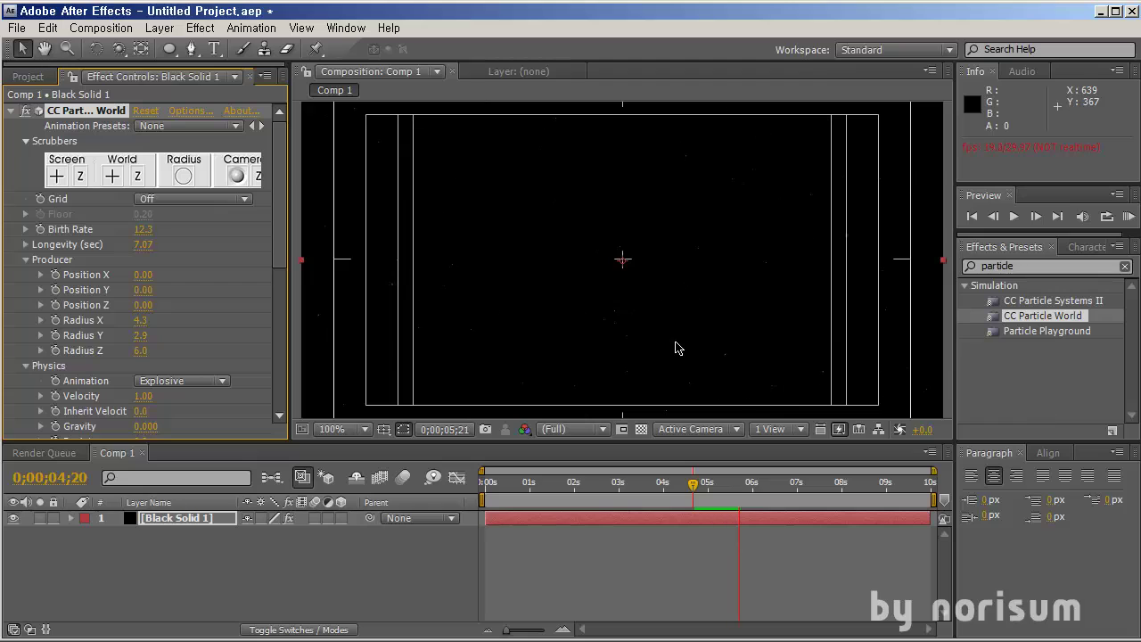
Preview the sparse particles from the start of the composition, and deselect the solid to view them without layer handles.
key("space")
key("comma")
key("comma")
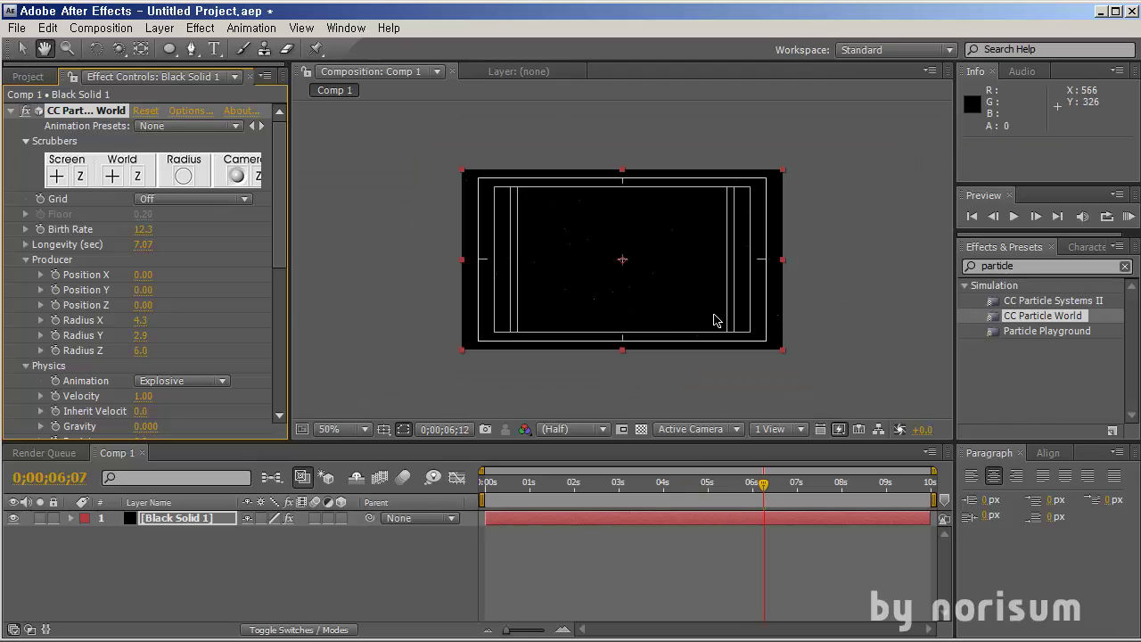
key("space")
key("period")
key("period")
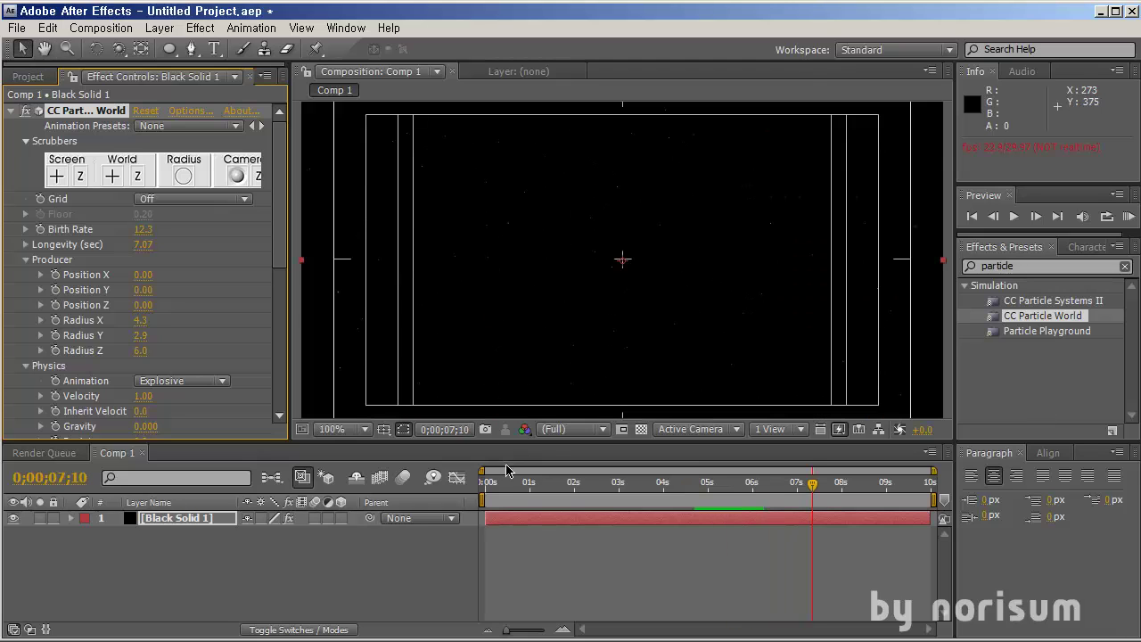
key("Home")
key("space")
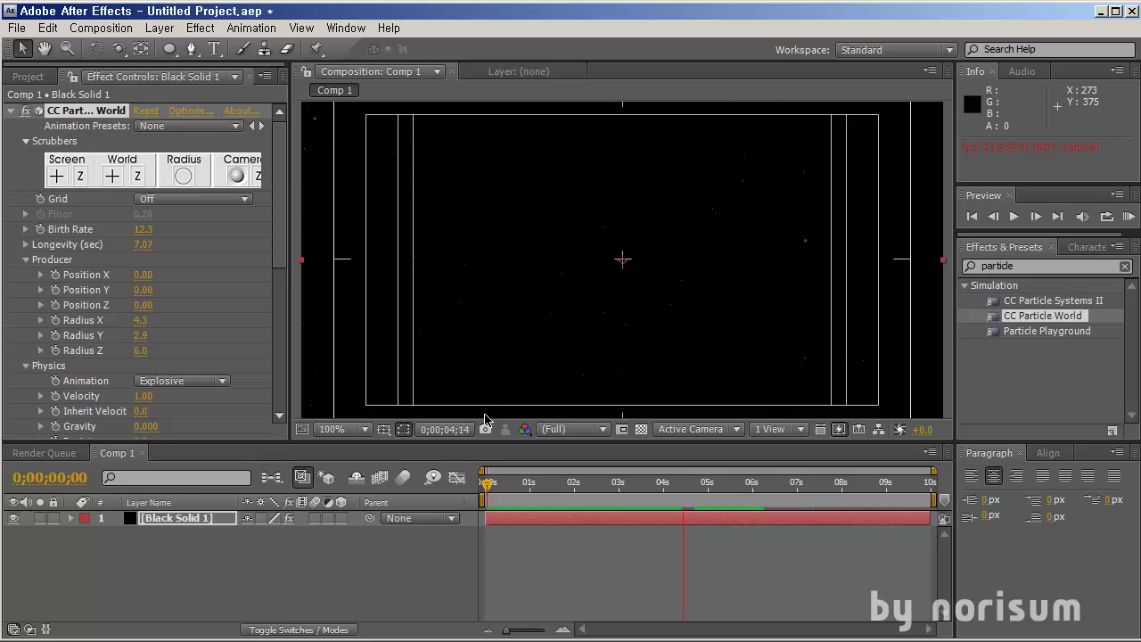
left_click(243, 571)
scroll(606, 299, "down", 2)
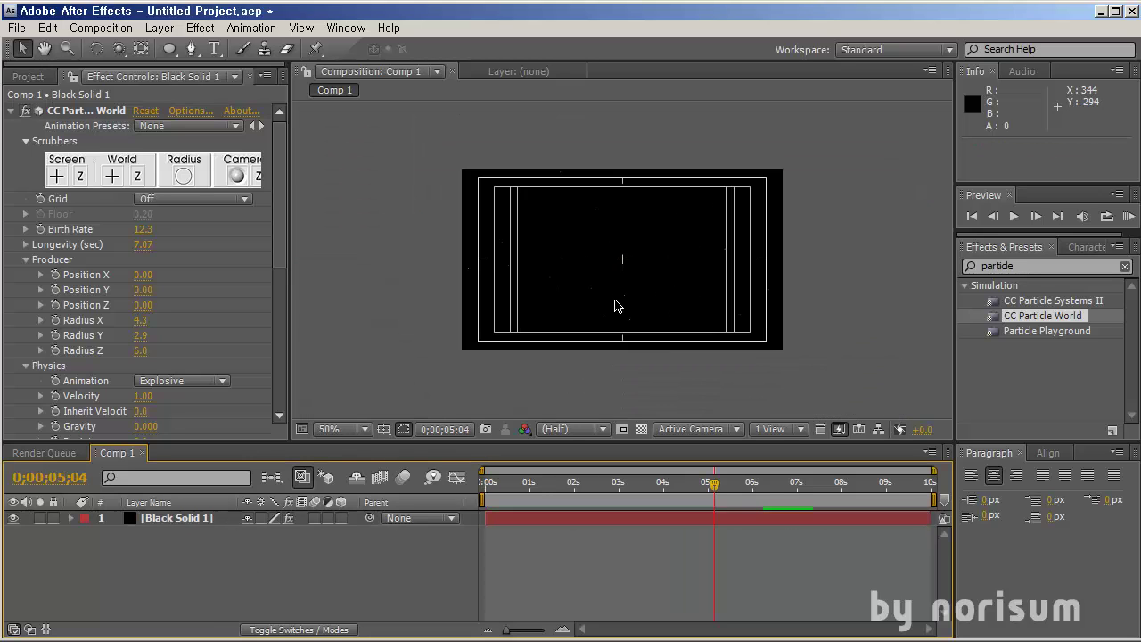
scroll(615, 306, "up", 2)
Add a text layer reading "WELCOME TO" in the composition, above the black particle solid.
left_click(27, 76)
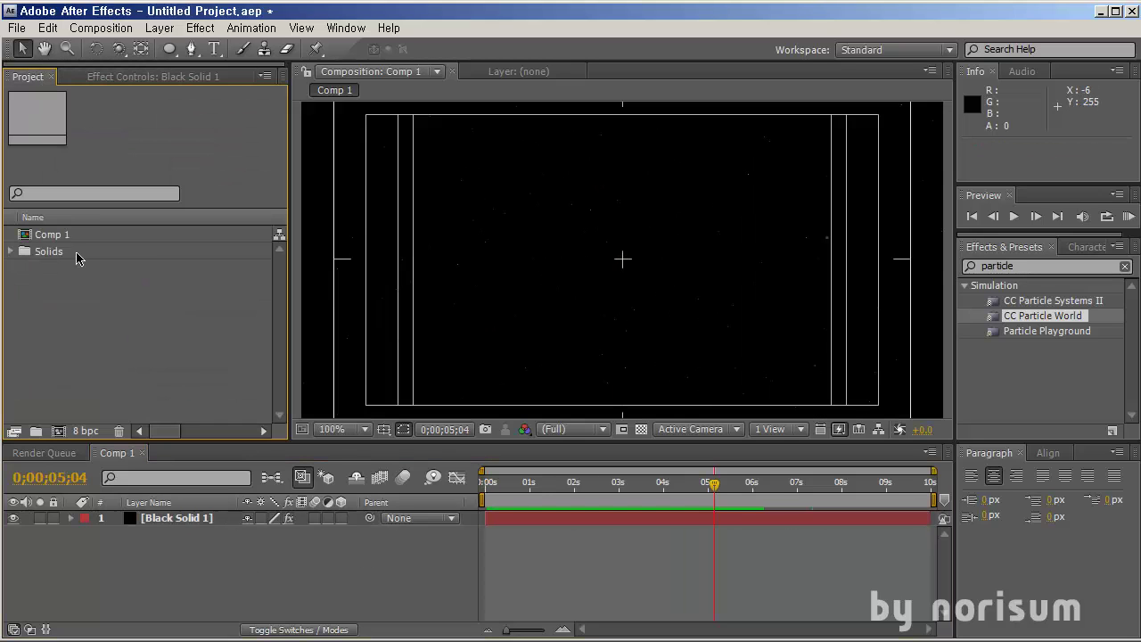
left_click(214, 49)
left_click(501, 279)
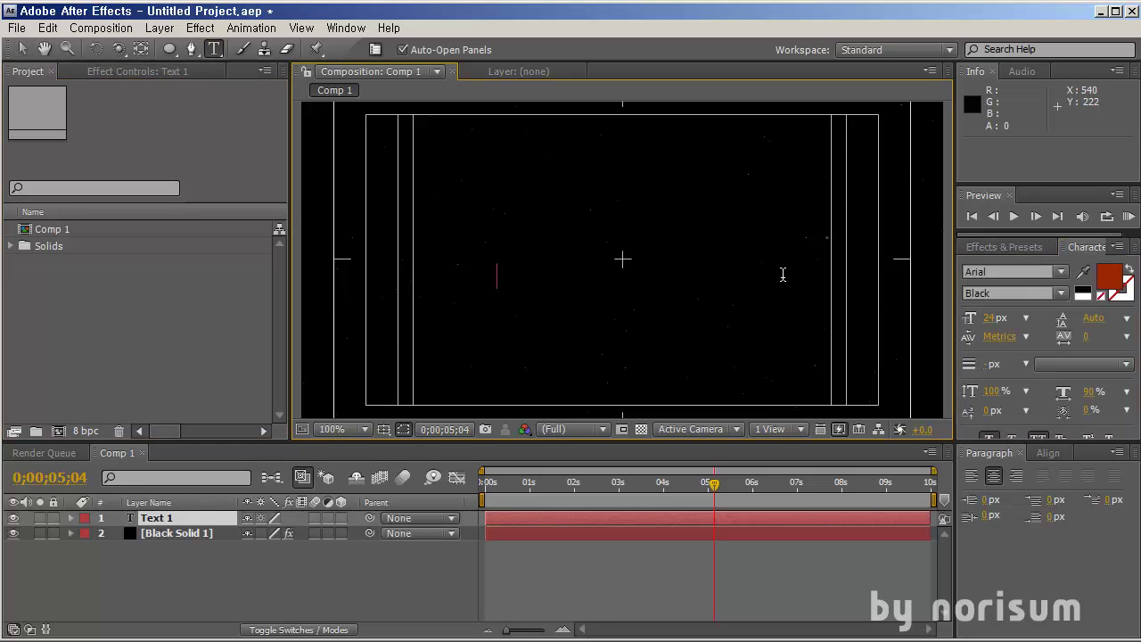
type("WEL")
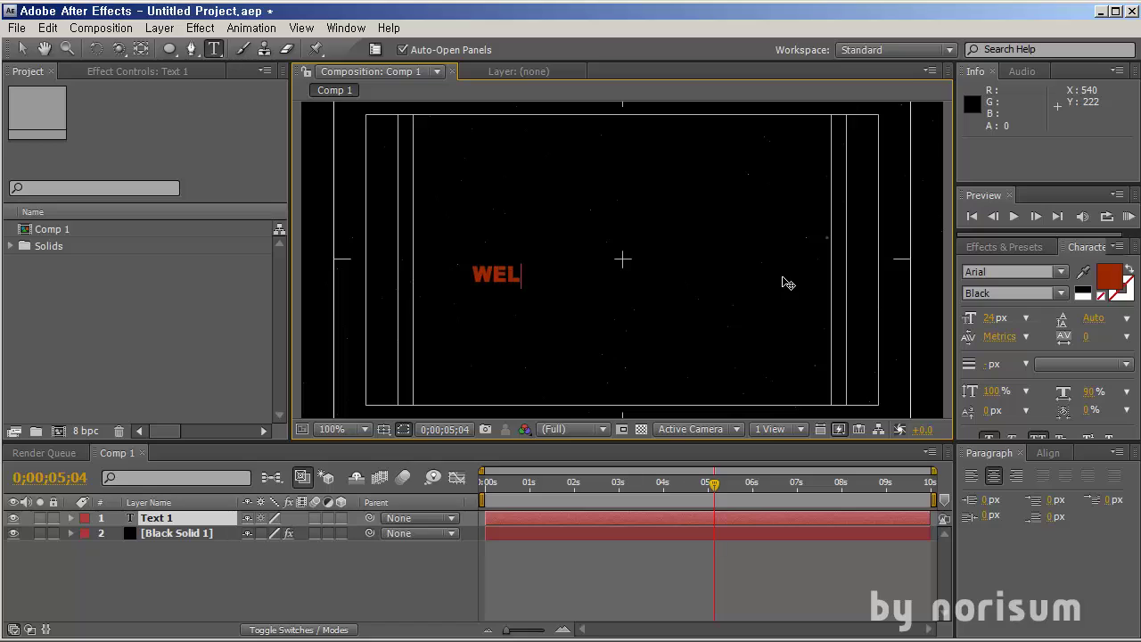
type("COM")
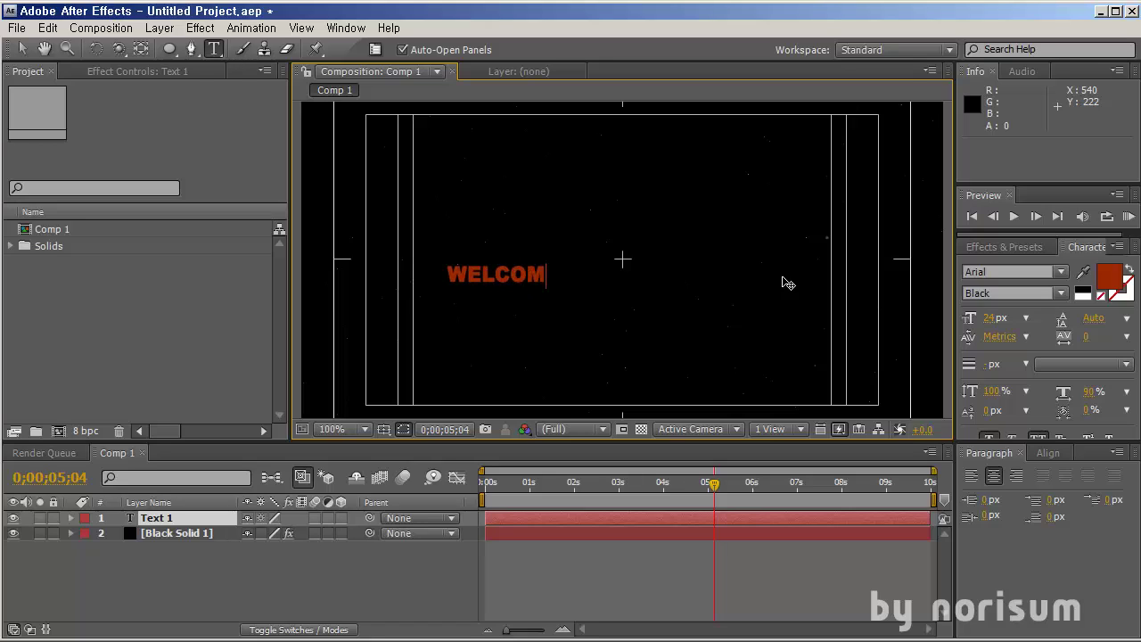
type("E TI")
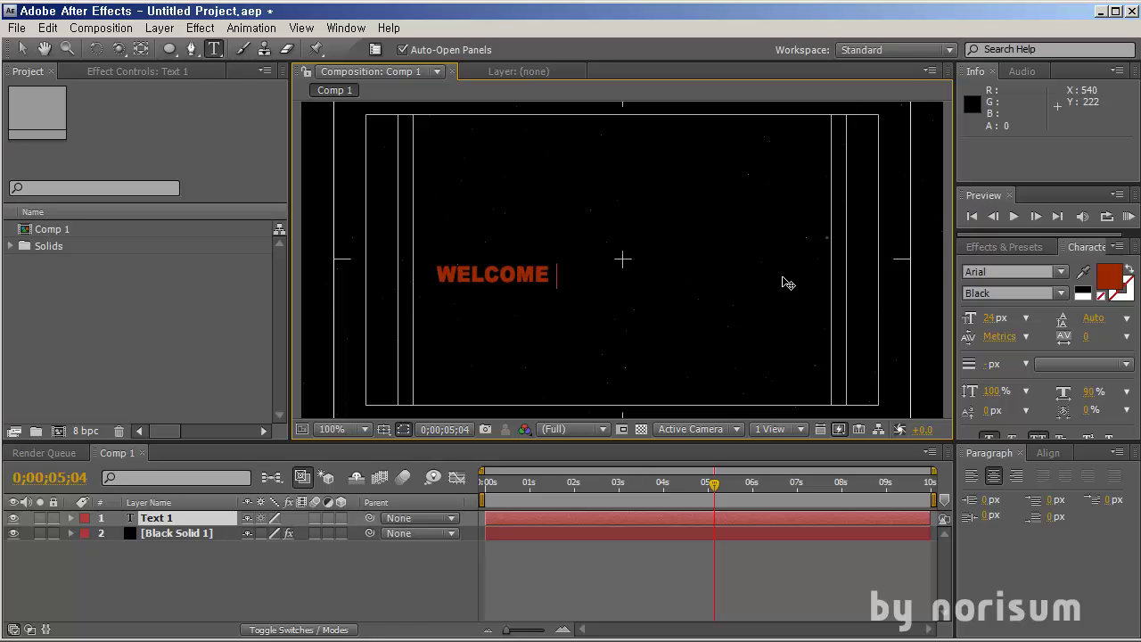
key("BackSpace")
key("BackSpace")
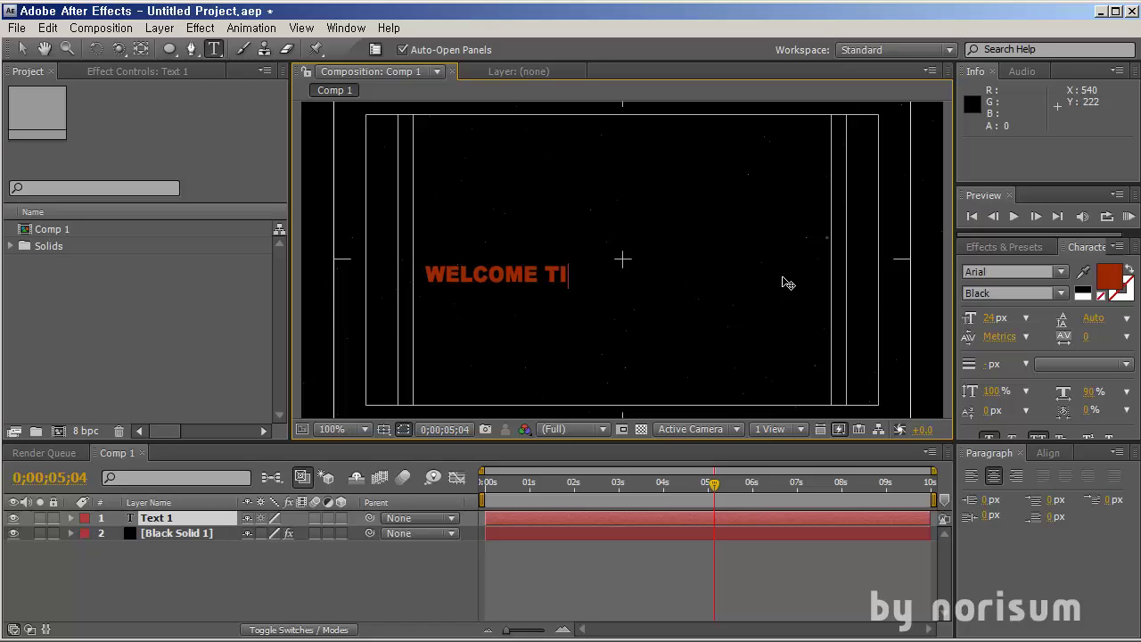
type("O")
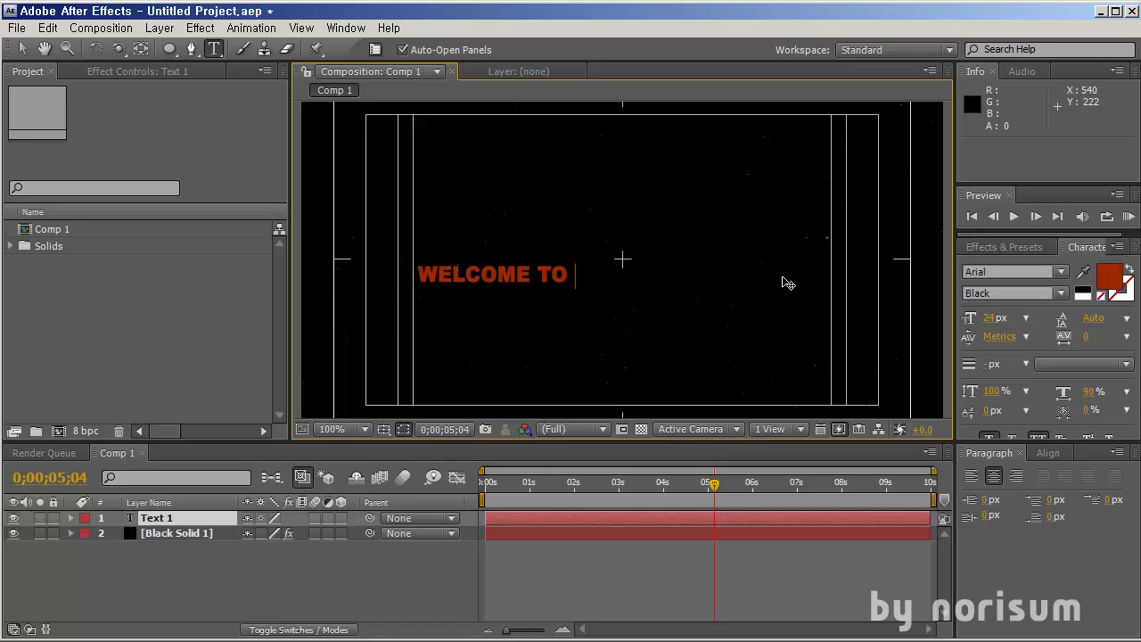
key("BackSpace")
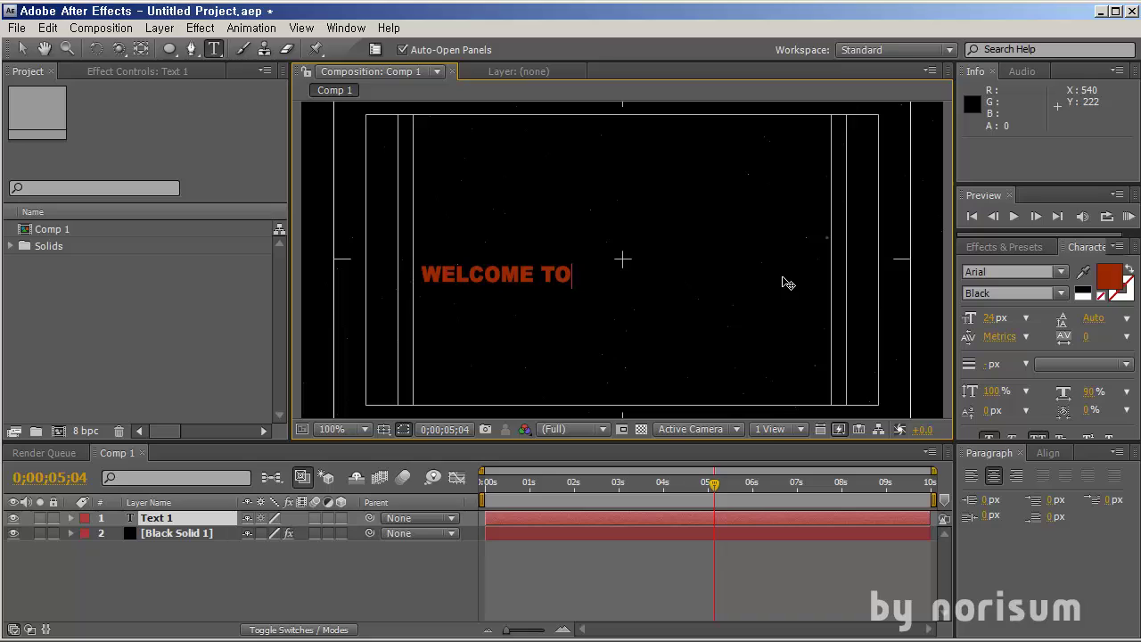
key("KP_Enter")
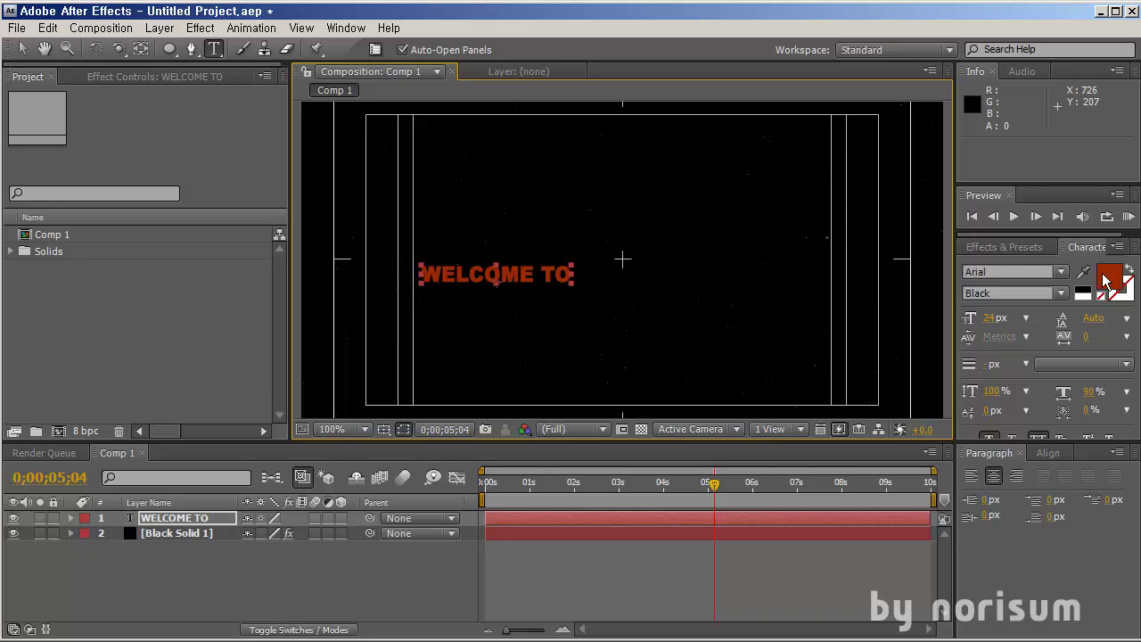
Give the "WELCOME TO" text a bright blue stroke, picking a hue of about 209° at full saturation and brightness.
left_click(1118, 297)
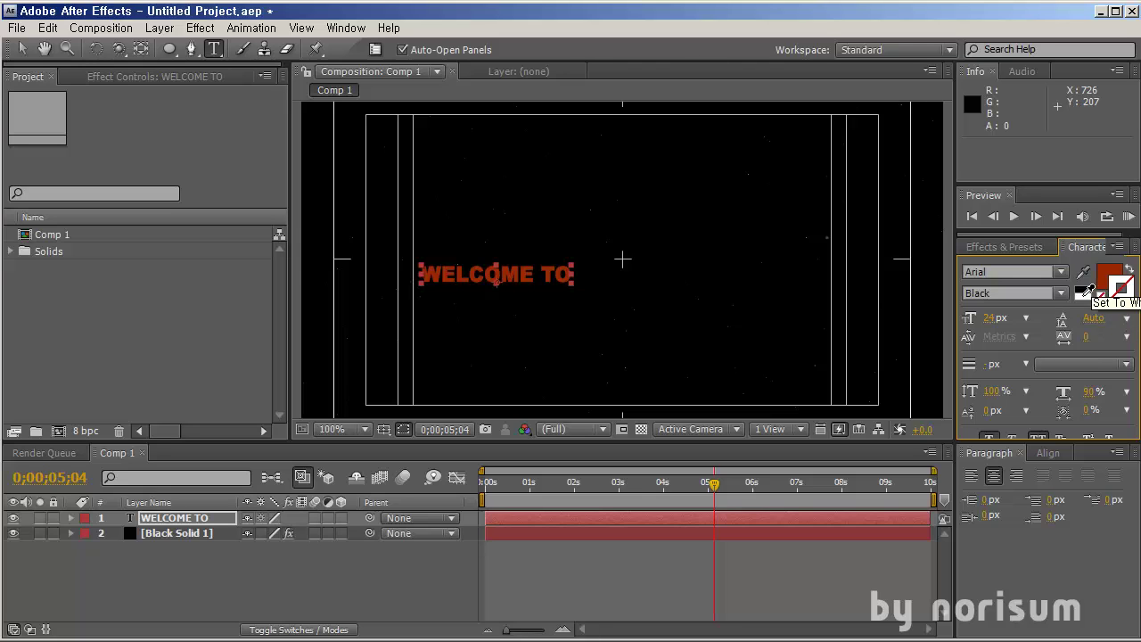
left_click(1083, 293)
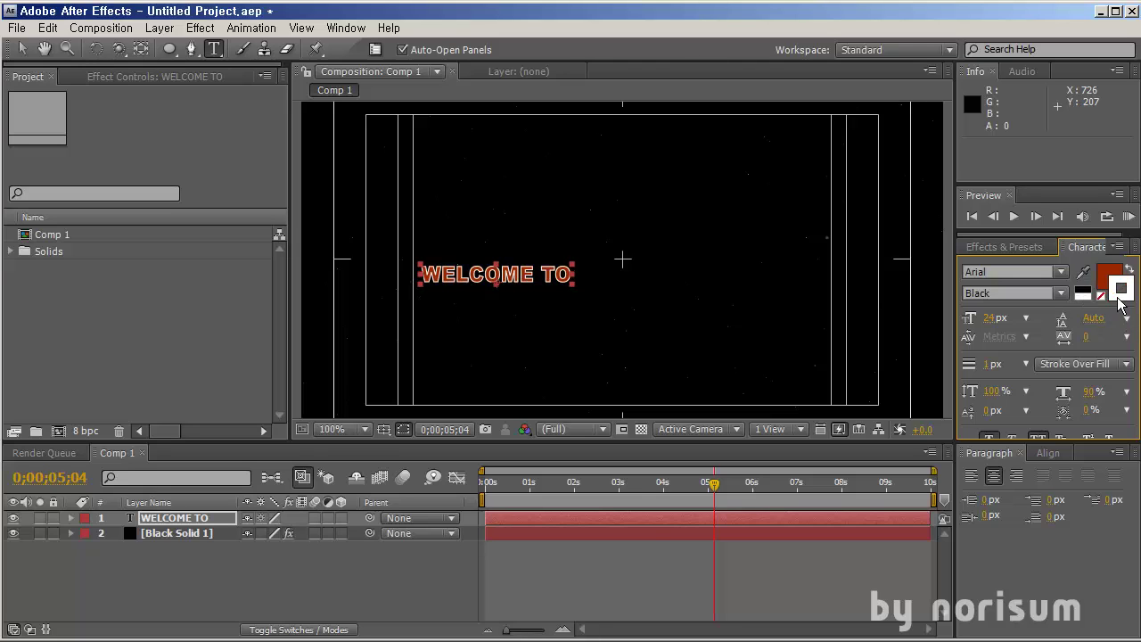
left_click(1120, 292)
left_click_drag(453, 426, 456, 438)
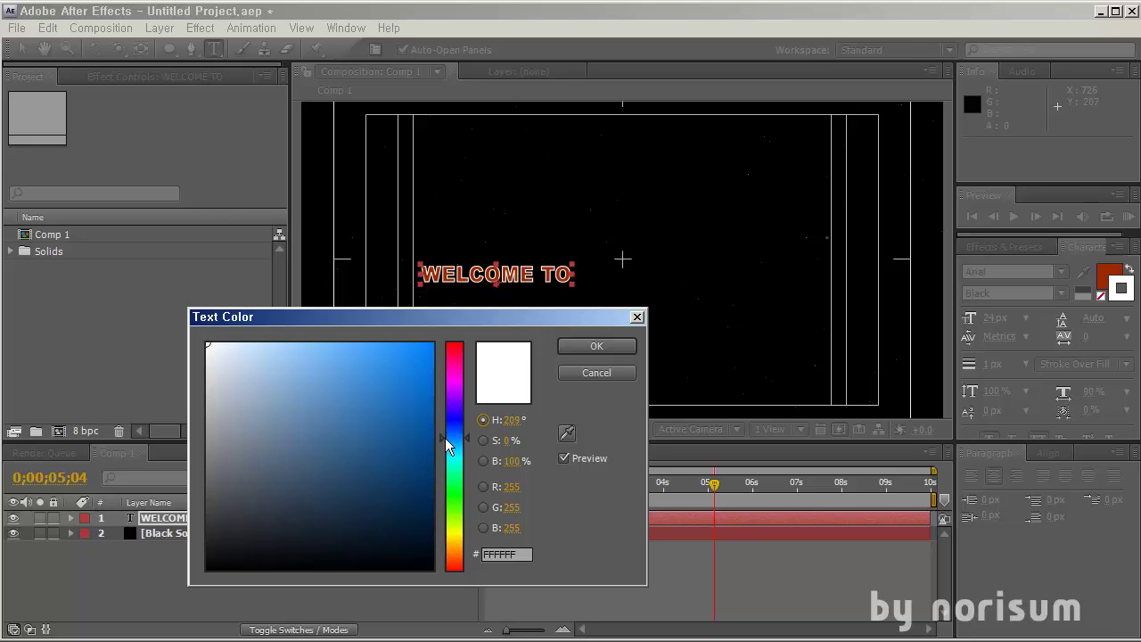
left_click(433, 344)
left_click(591, 346)
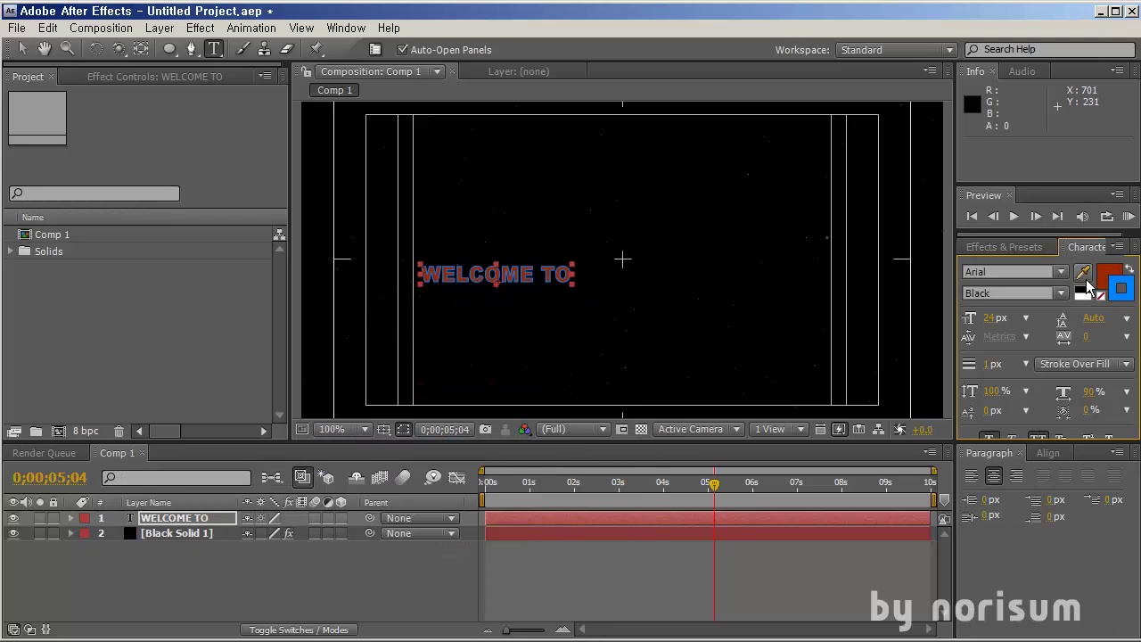
Set the title's fill to black and replace it with no fill, leaving only the blue outline.
left_click(1110, 274)
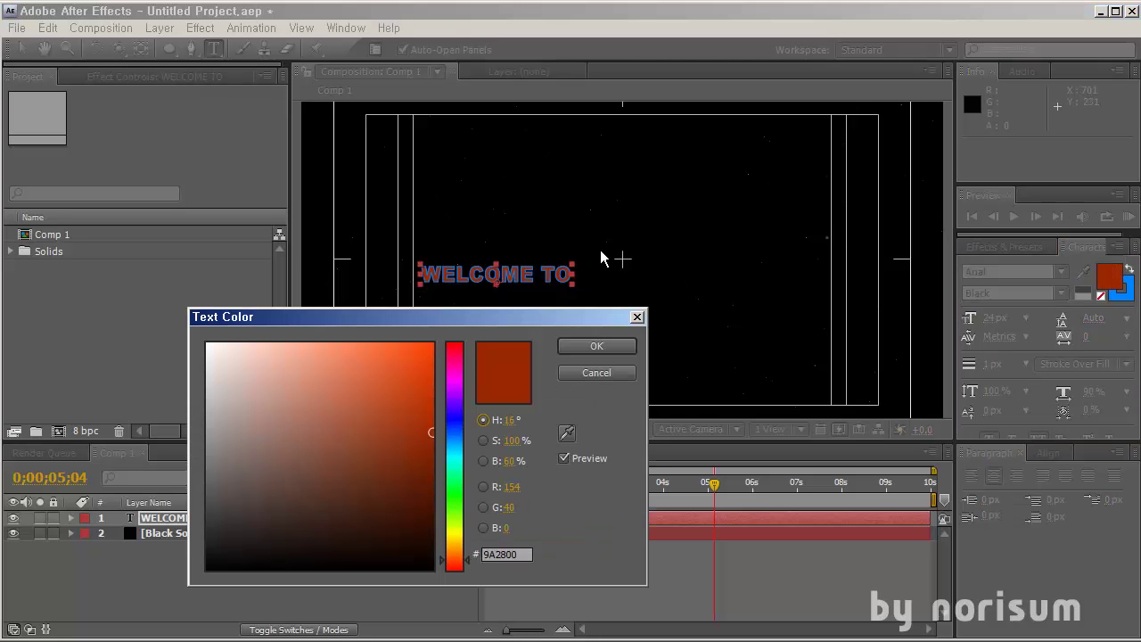
left_click_drag(373, 426, 143, 597)
left_click(596, 346)
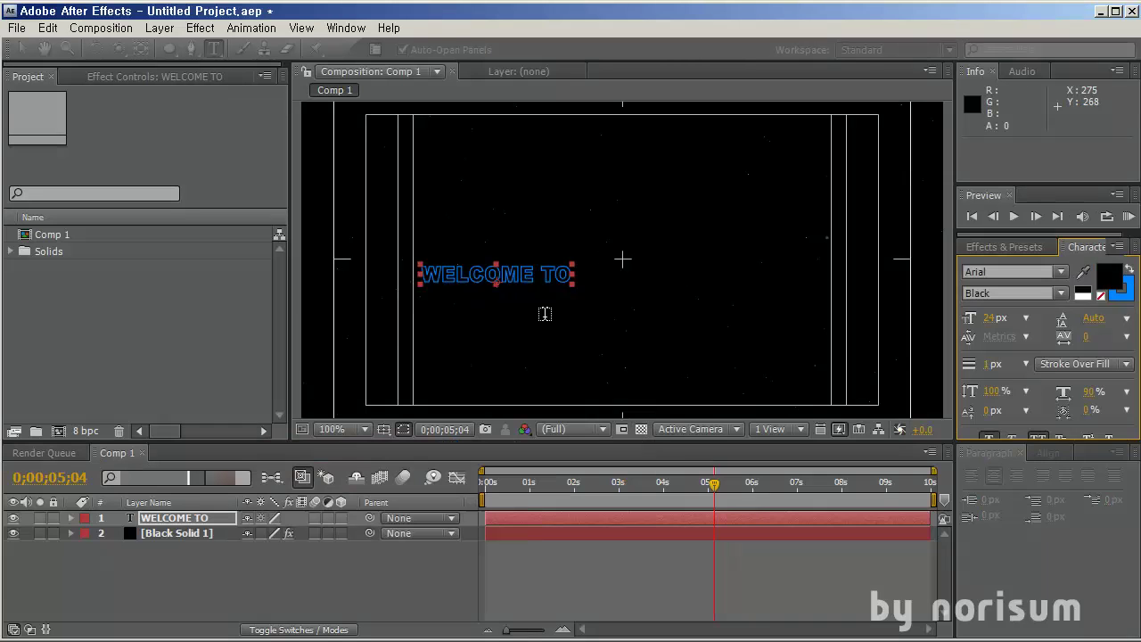
key("period")
left_click_drag(560, 275, 655, 275)
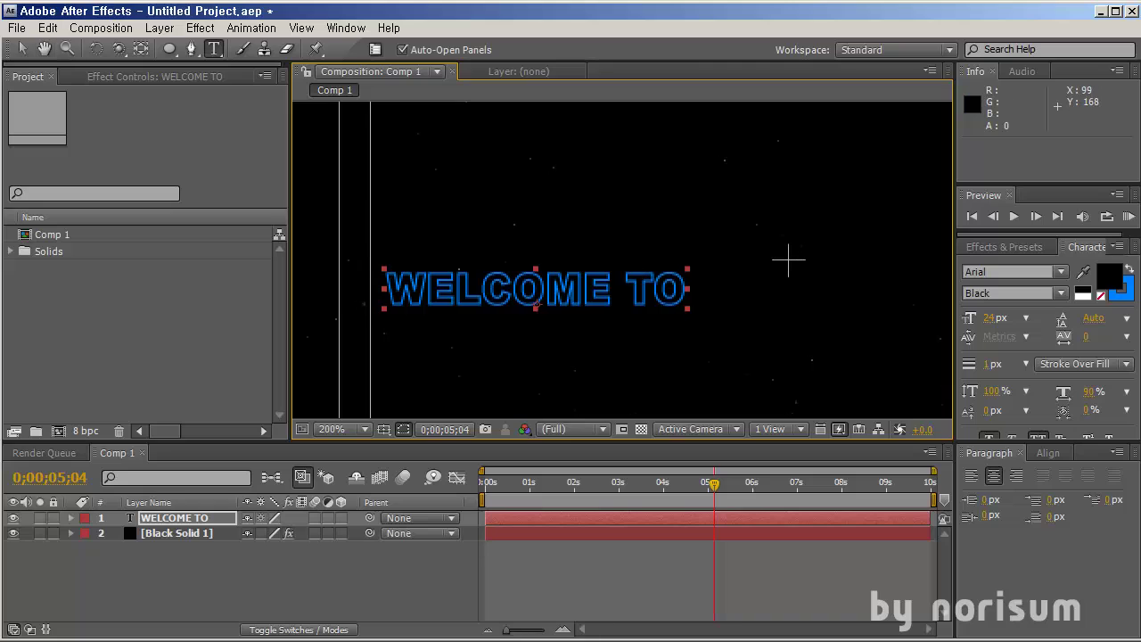
left_click(22, 49)
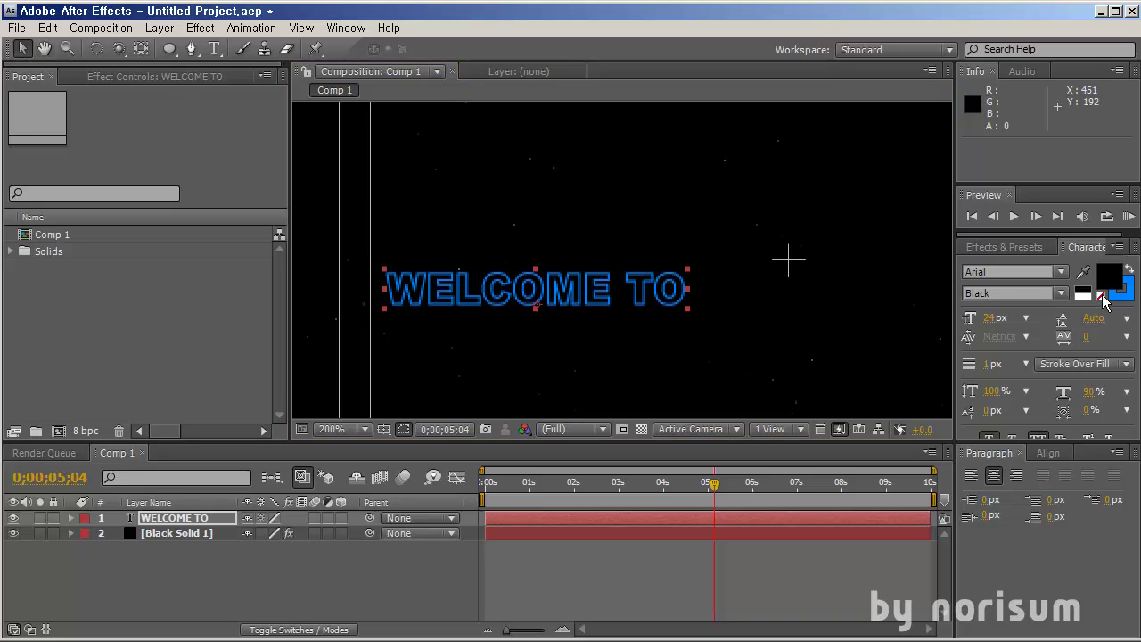
left_click(1102, 295)
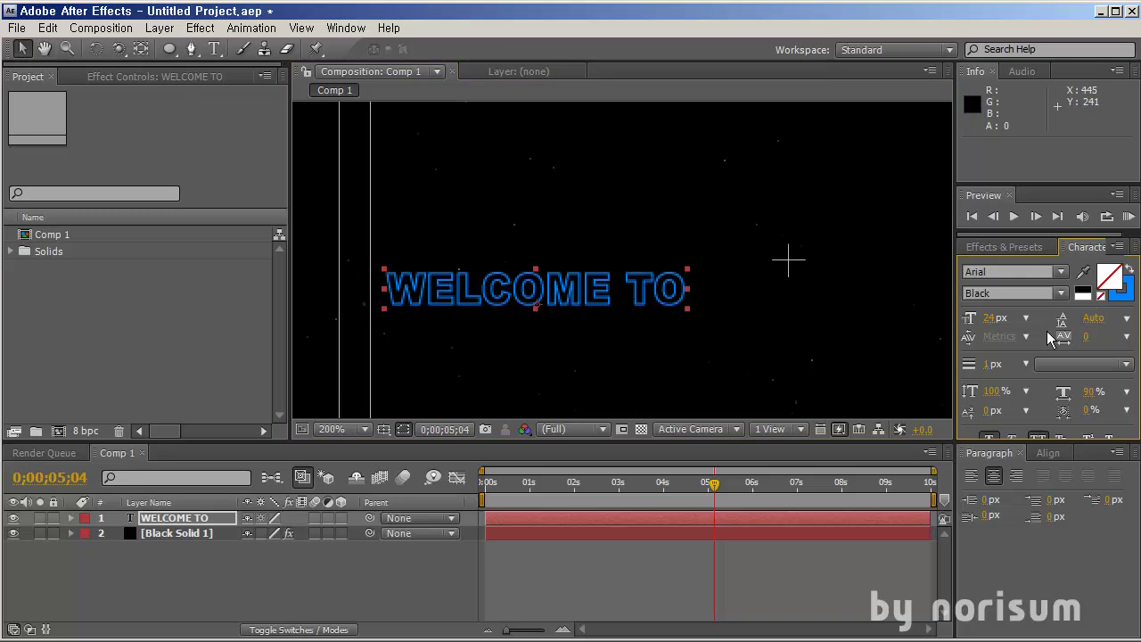
Try a thicker stroke on the title, undo it, and set the font size to 62 px.
left_click_drag(994, 368, 998, 374)
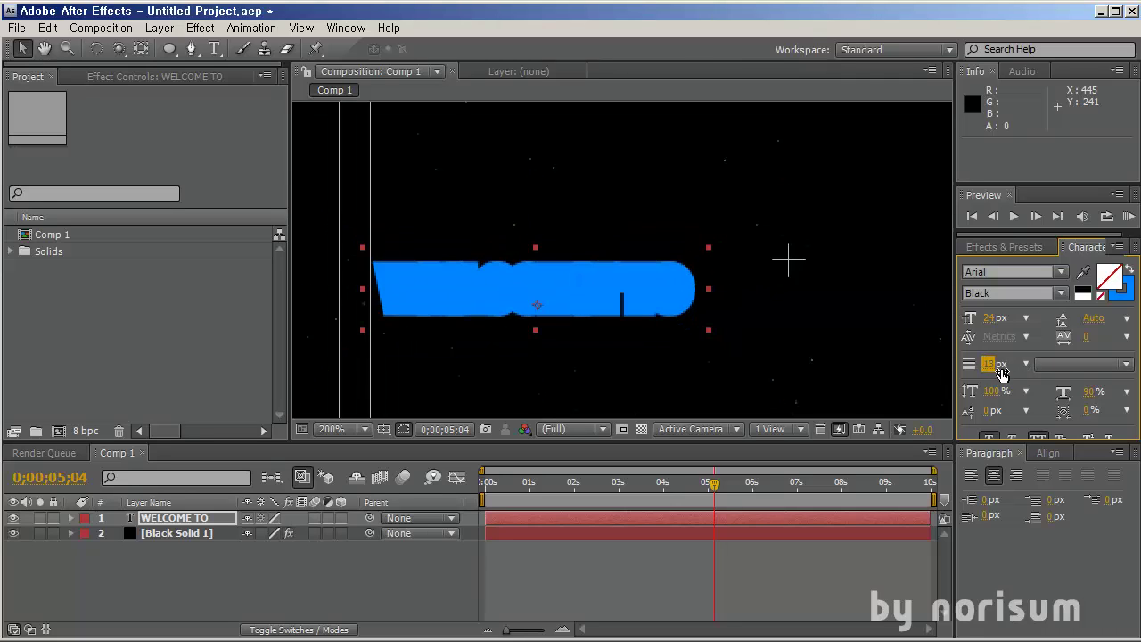
left_click(990, 318)
type("62")
key("Return")
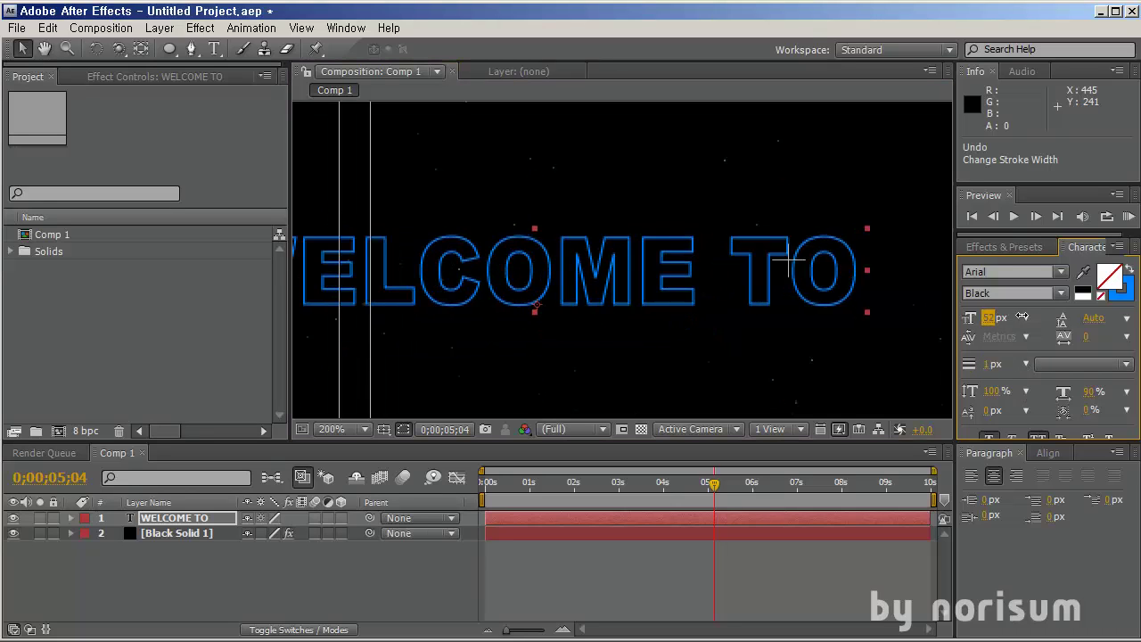
scroll(636, 268, "down", 1)
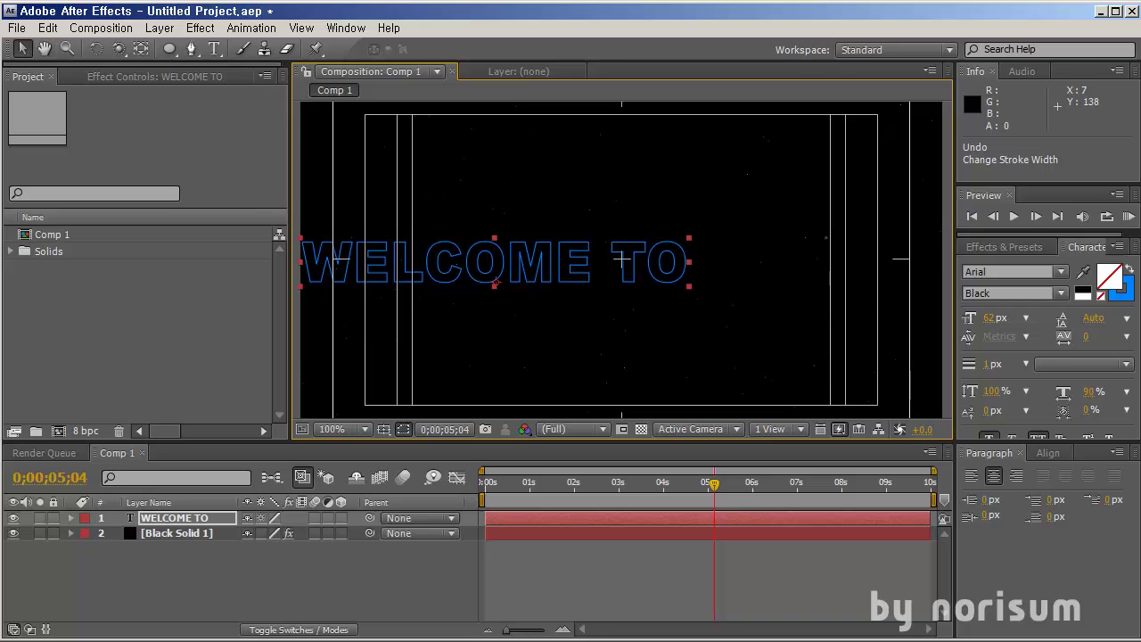
Browse through the fonts from Berlin Sans FB onward and set the title's font to Haettenschweiler.
left_click(1043, 270)
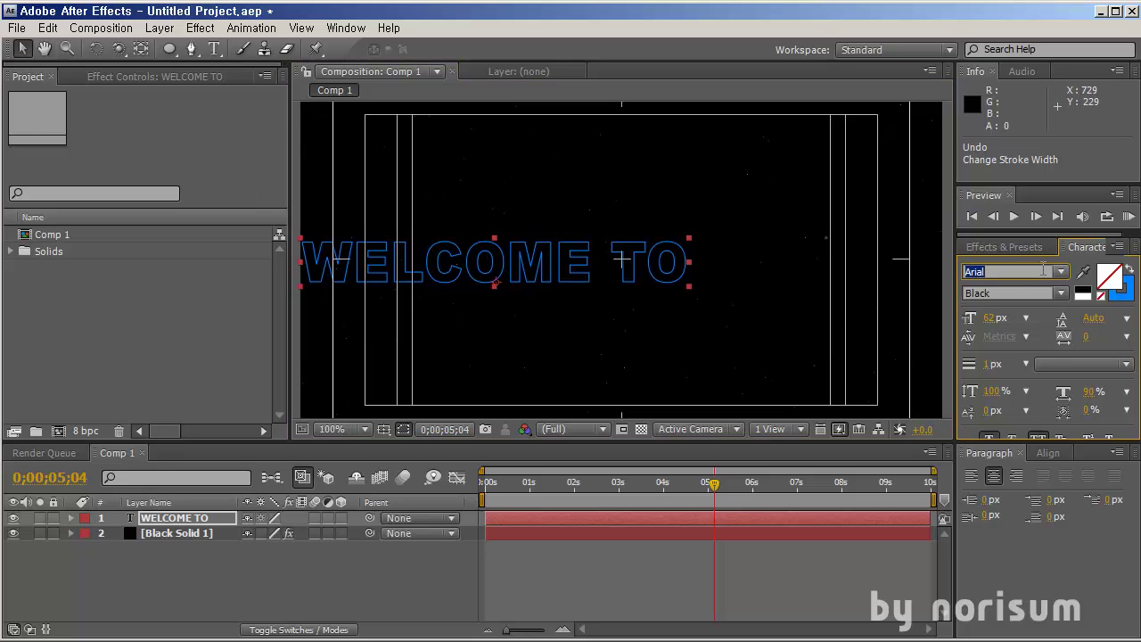
type("Bern")
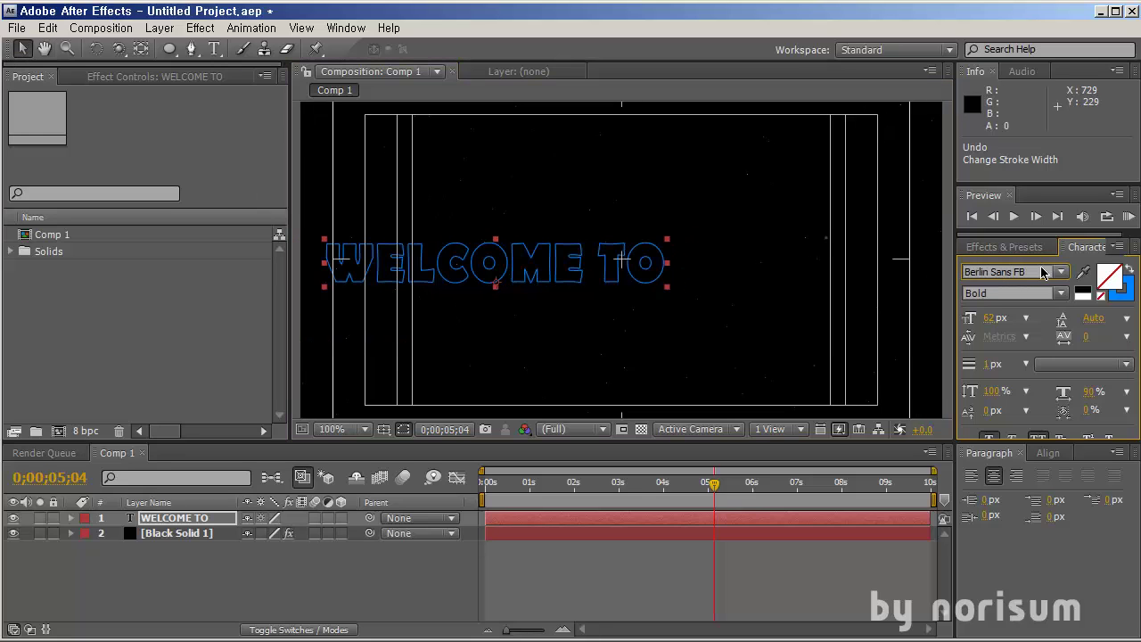
key("Down")
key("Down")
key("Down")
key("Down")
key("Down")
key("Down")
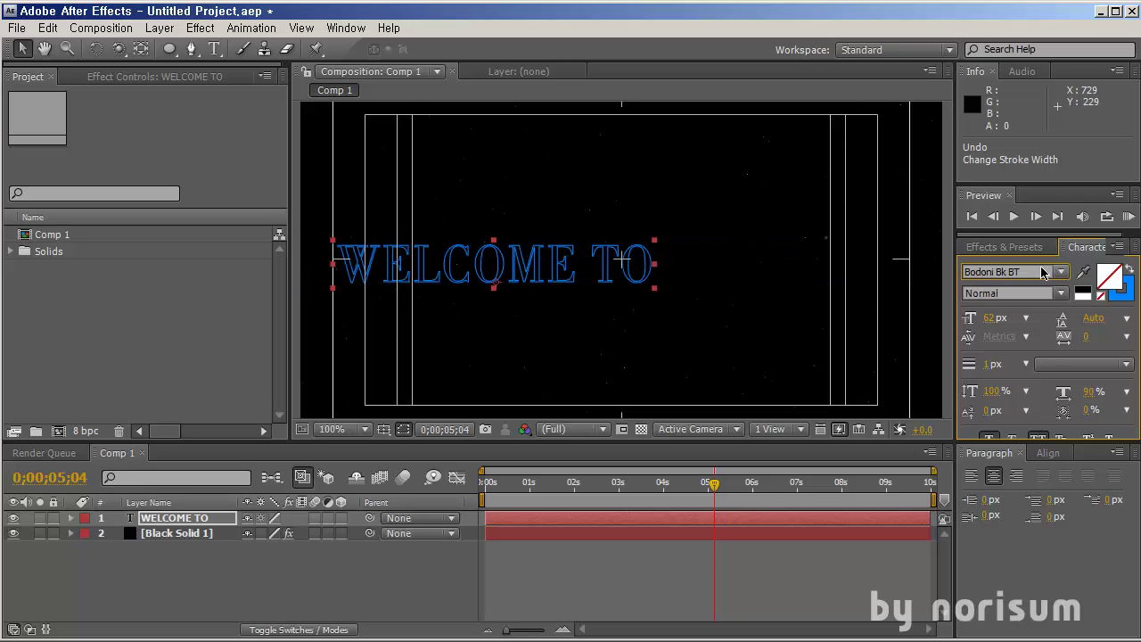
key("Down")
key("Down")
key("Down")
key("Down")
key("Down")
key("Down")
key("Down")
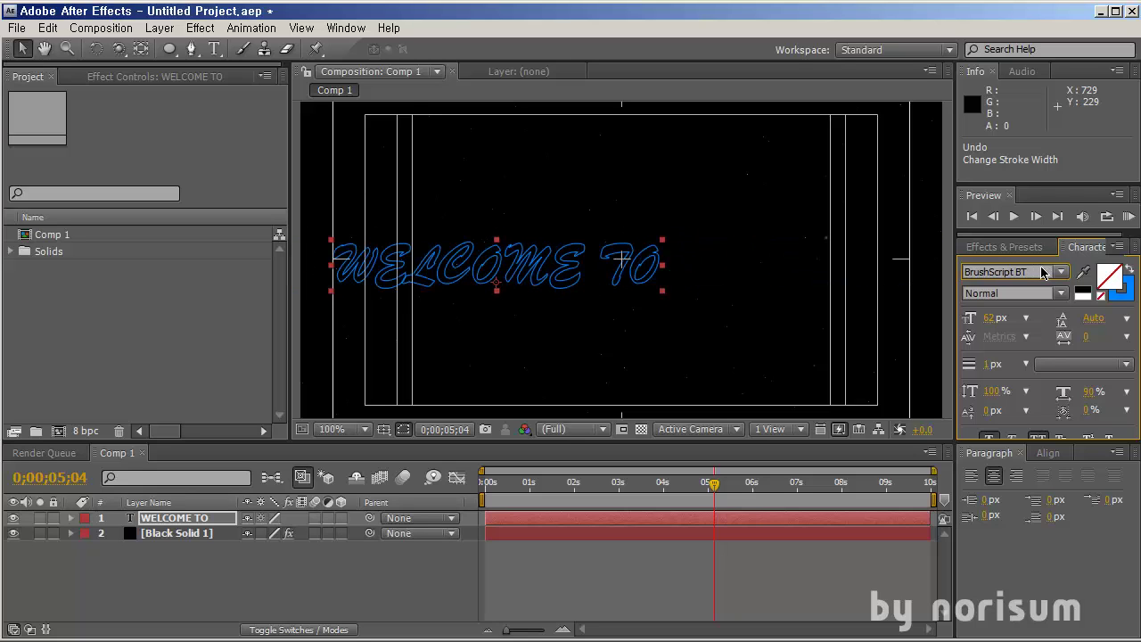
key("Down")
key("Down")
key("Down")
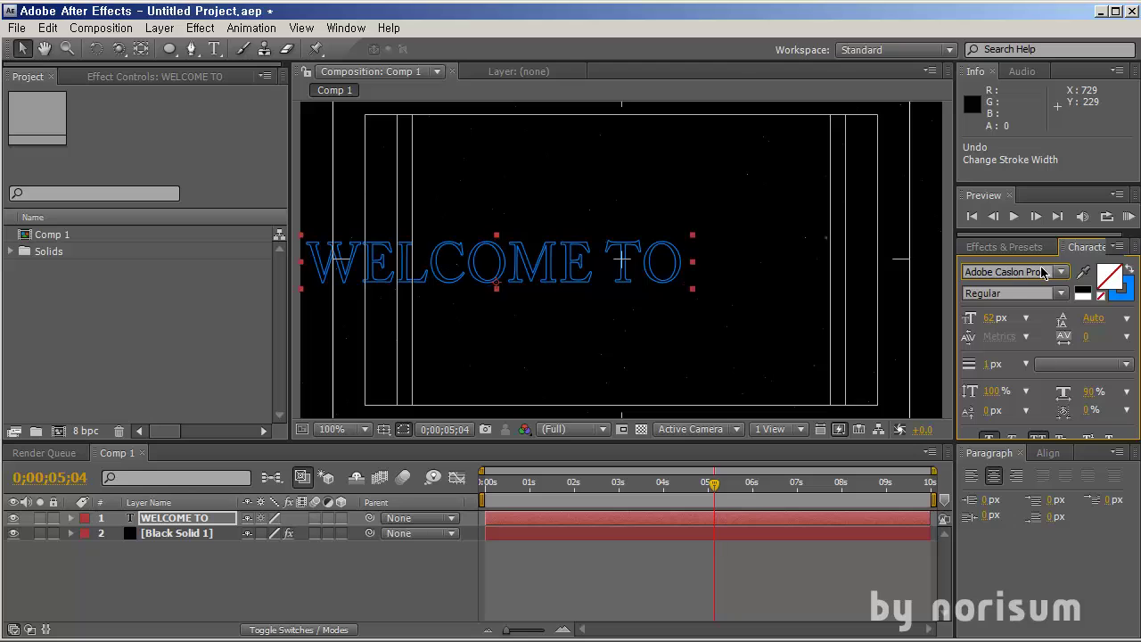
key("Down")
key("Down")
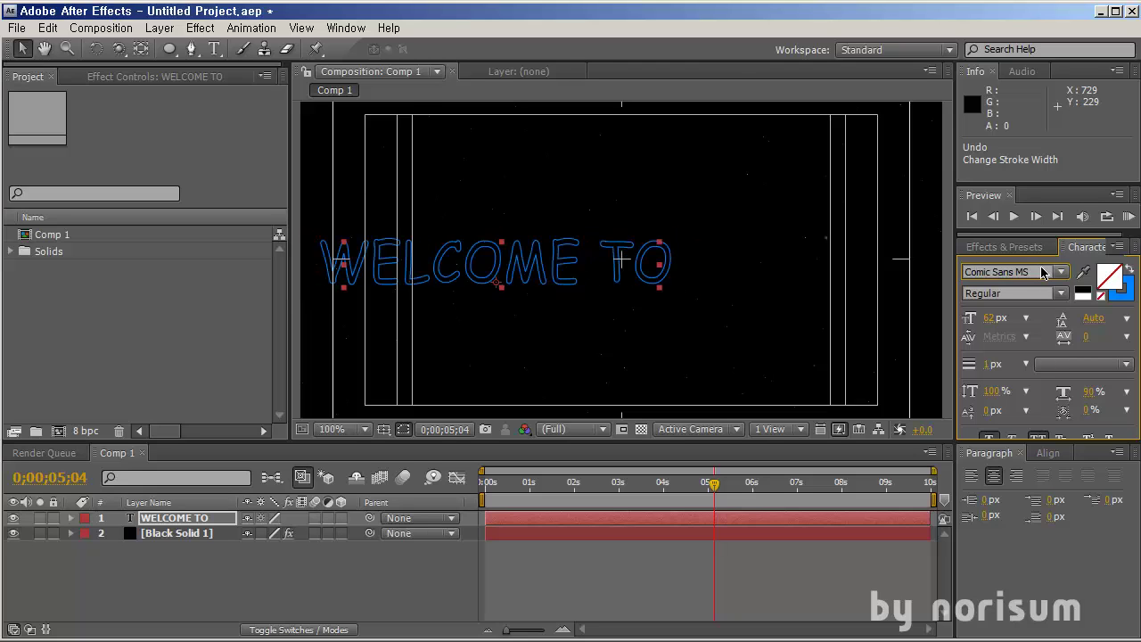
key("Down")
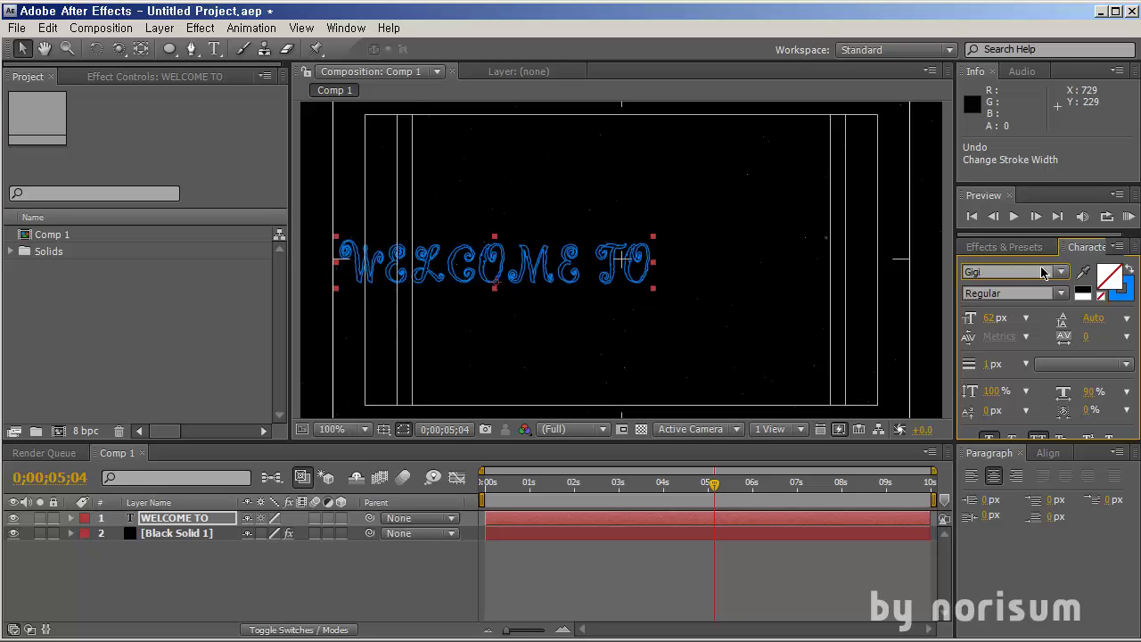
key("Down")
key("Down")
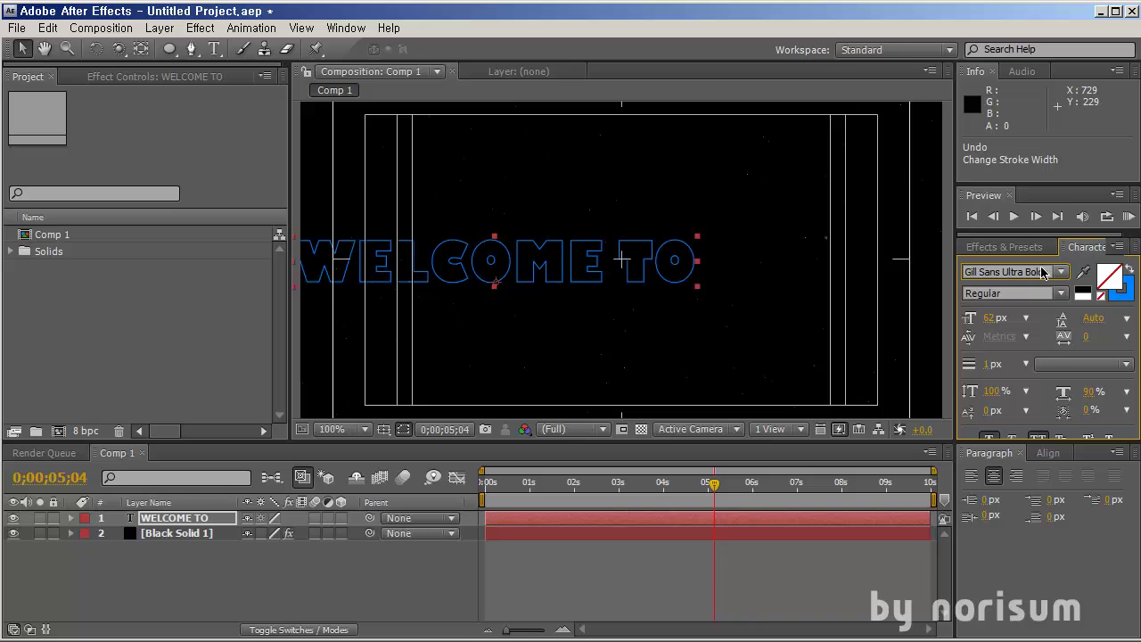
key("Down")
key("Down")
key("Down")
key("Down")
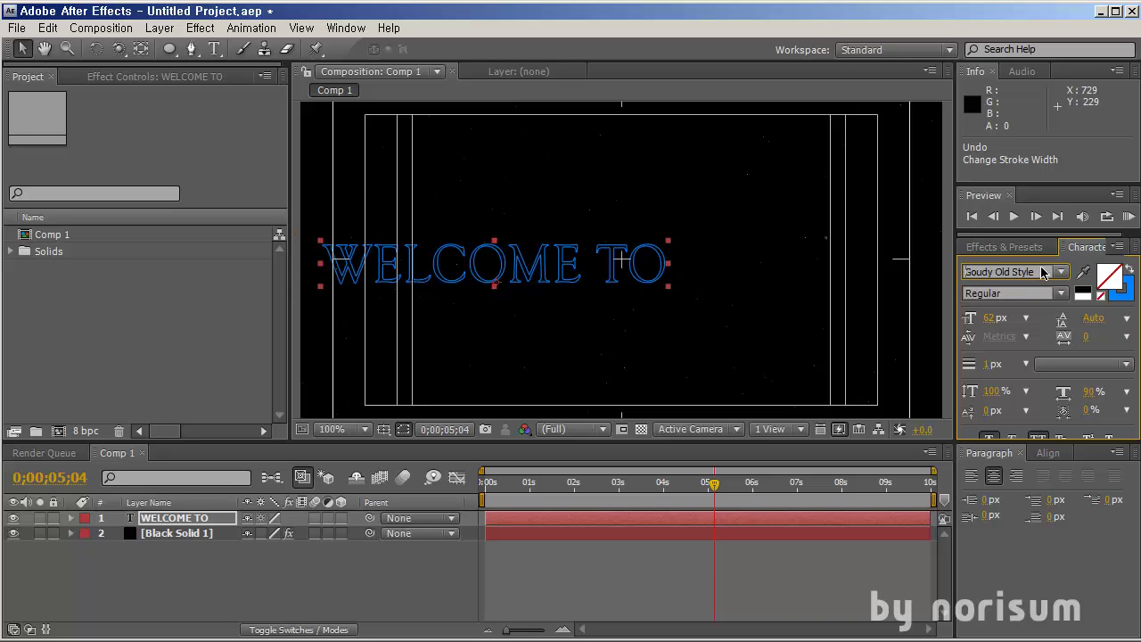
key("Down")
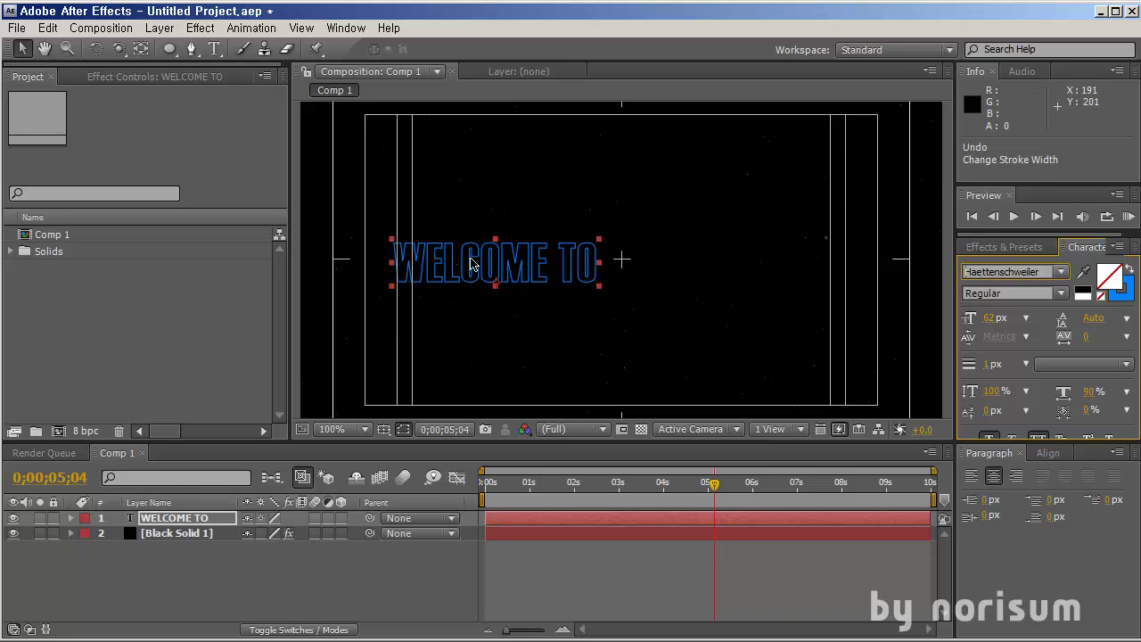
Move the title near the centre of the frame, to about position 333, 221, and set its horizontal scale to 100%.
left_click_drag(471, 264, 573, 259)
left_click(1092, 391)
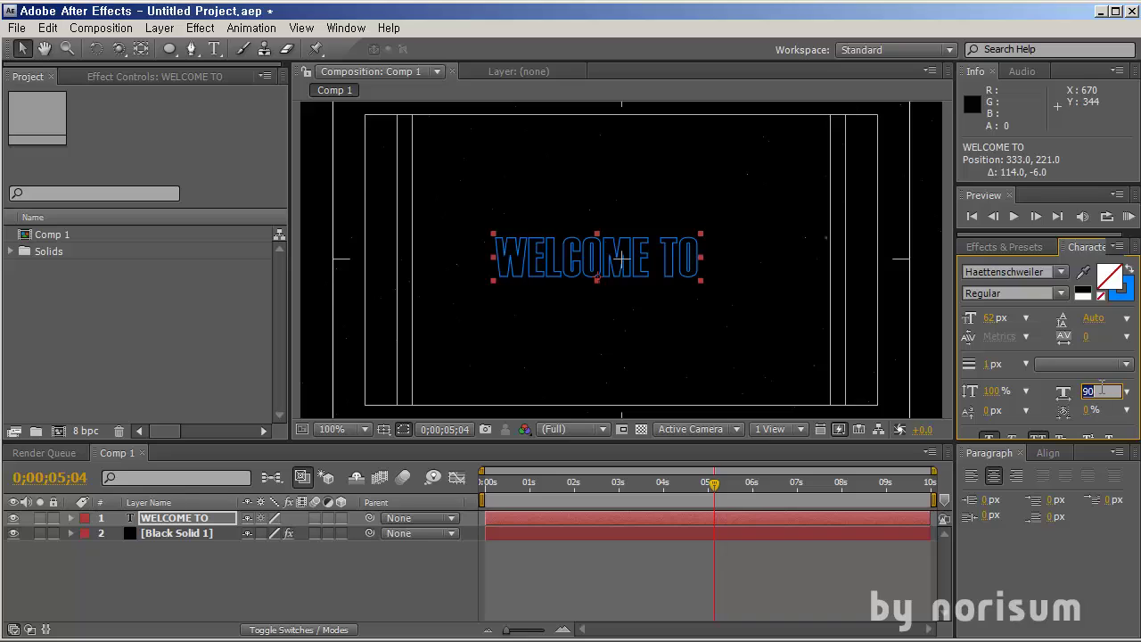
type("100")
key("Return")
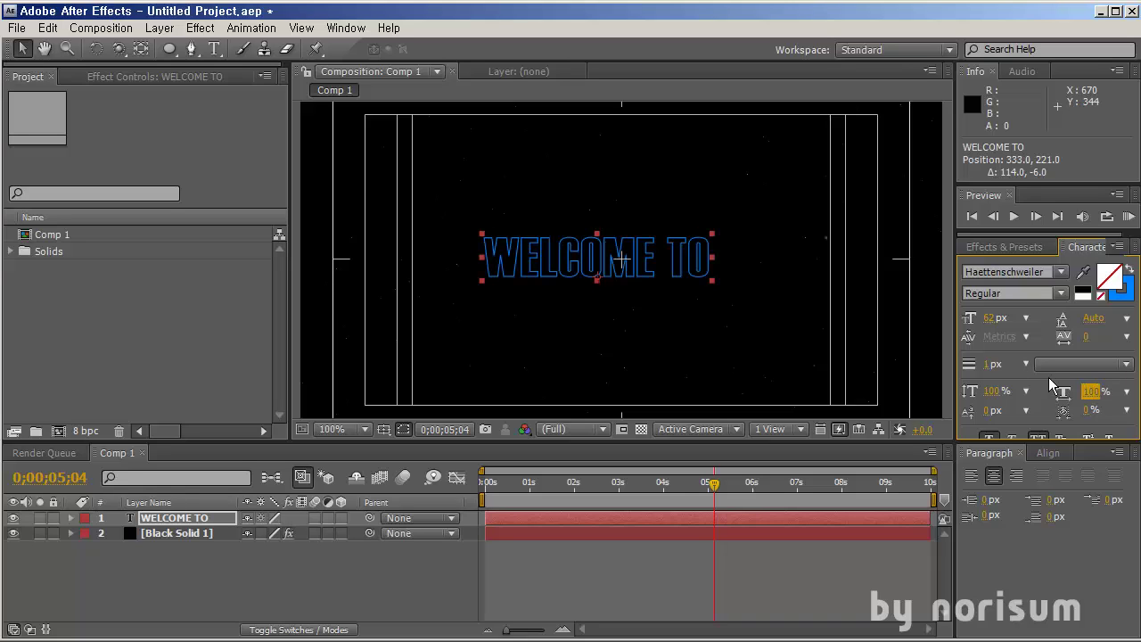
Try reducing the title's vertical scale to flatten the letters, and undo the change.
left_click_drag(993, 393, 960, 393)
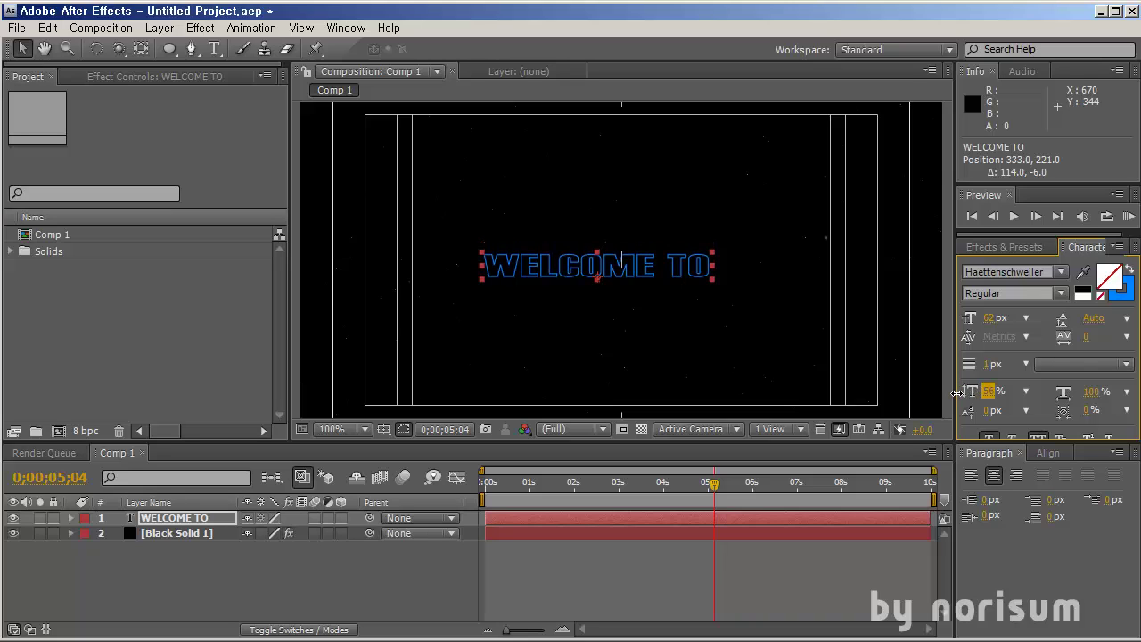
key("ctrl+z")
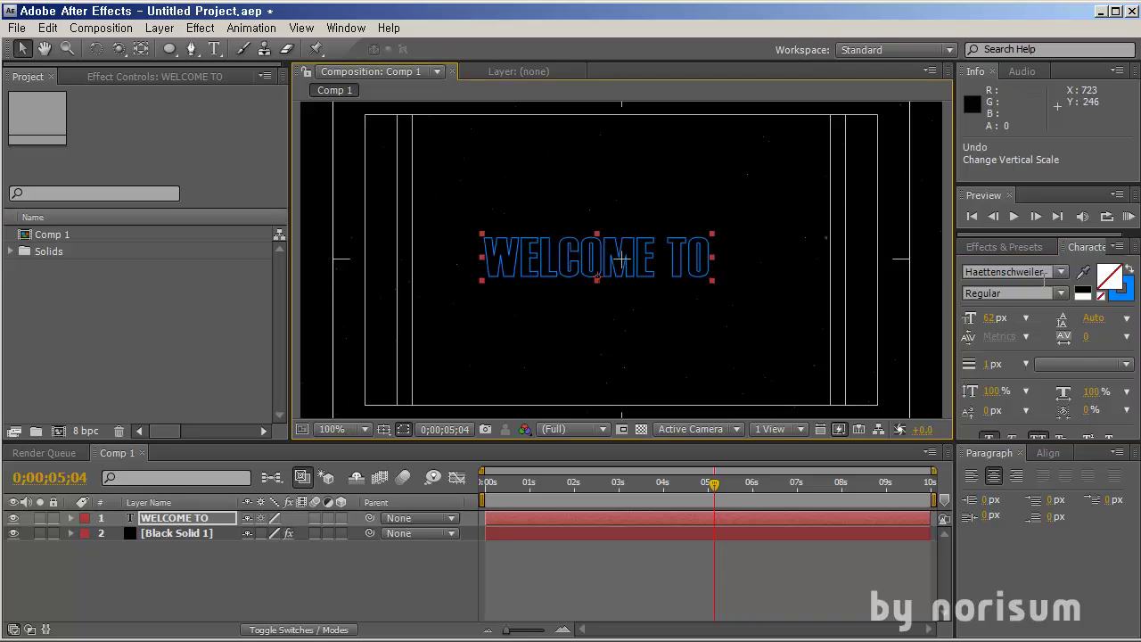
Browse through the fonts from Haettenschweiler onward, set the title's font to Poplar Std, and move the title to about position 359, 226.
left_click(1039, 273)
key("Down")
key("Down")
key("Down")
key("Down")
key("Down")
key("Down")
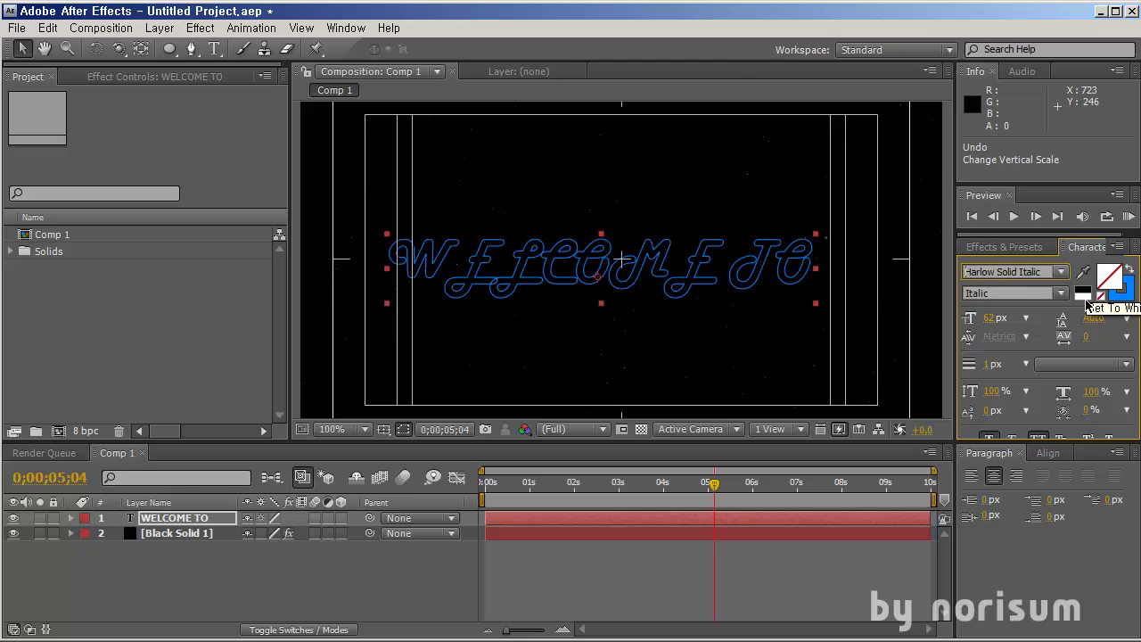
key("Up")
key("Up")
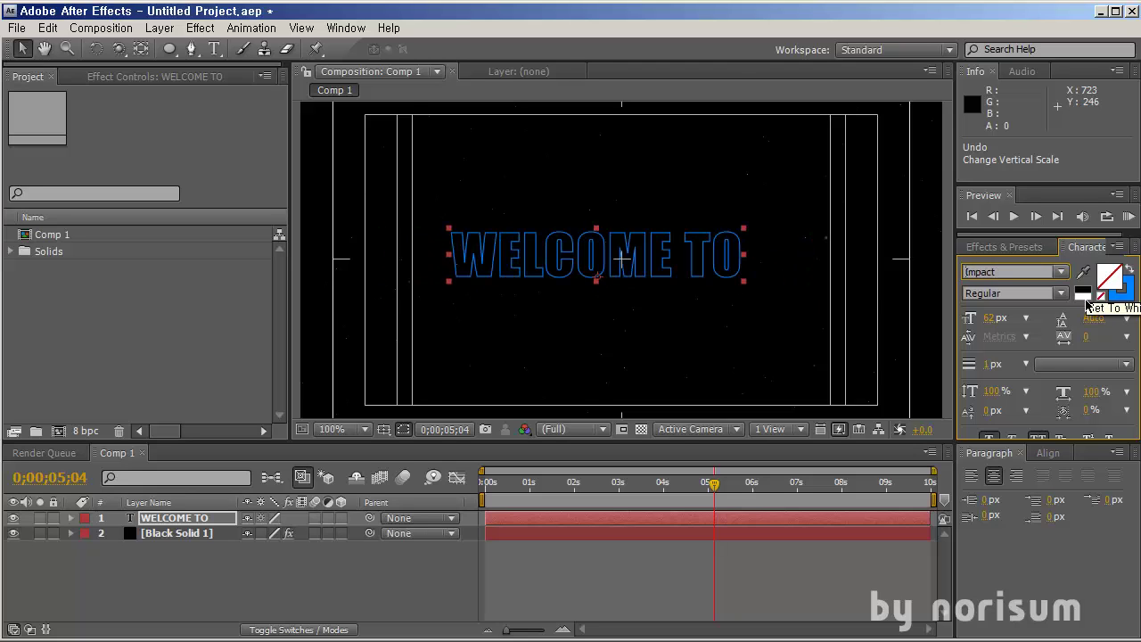
key("Down")
key("Down")
key("Down")
key("Down")
key("Down")
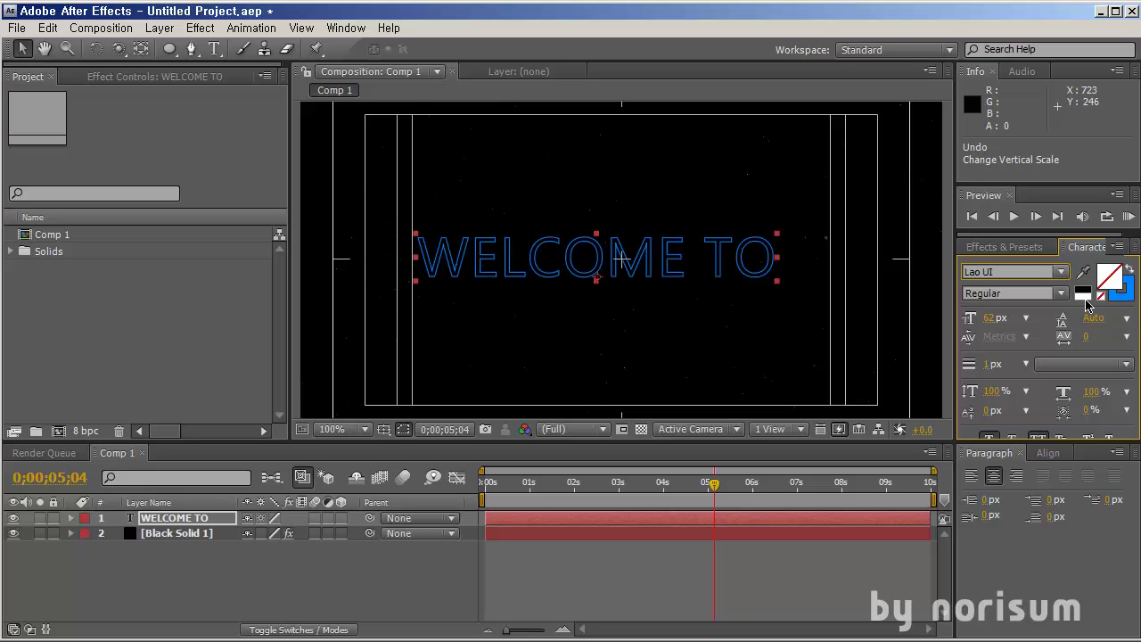
key("Down")
key("Down")
key("Down")
key("Down")
key("Down")
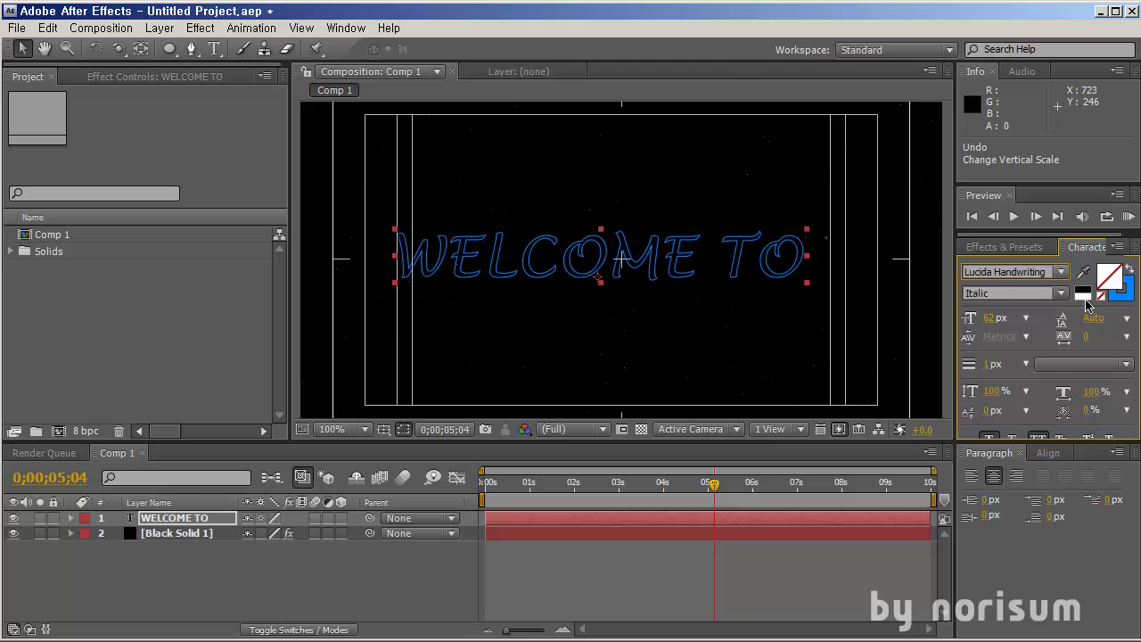
key("Down")
key("Down")
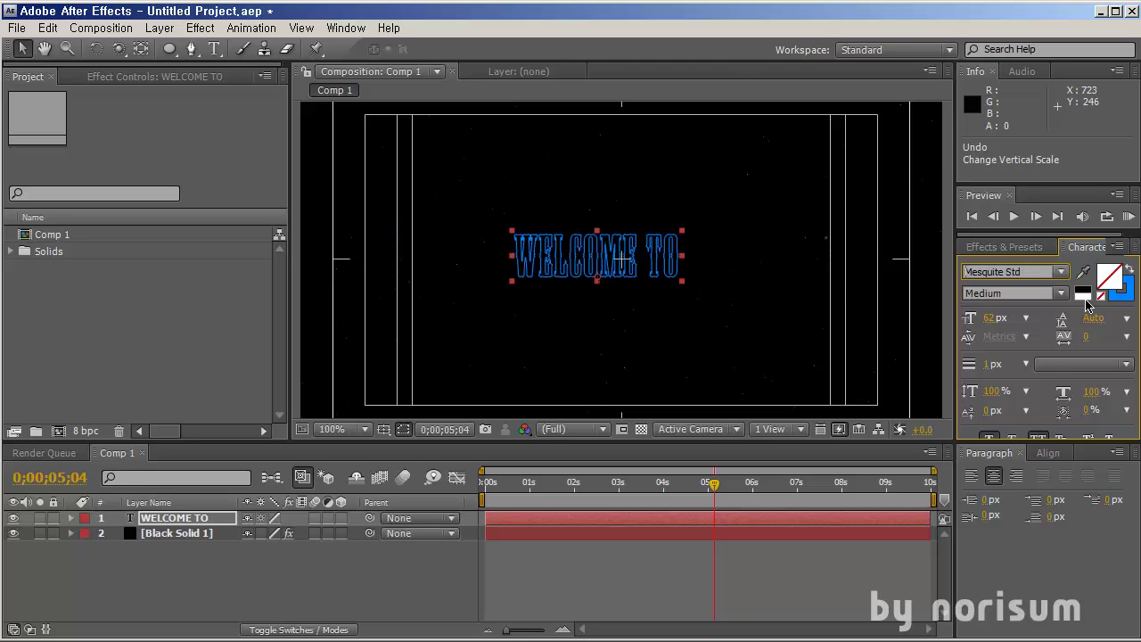
key("Down")
key("Down")
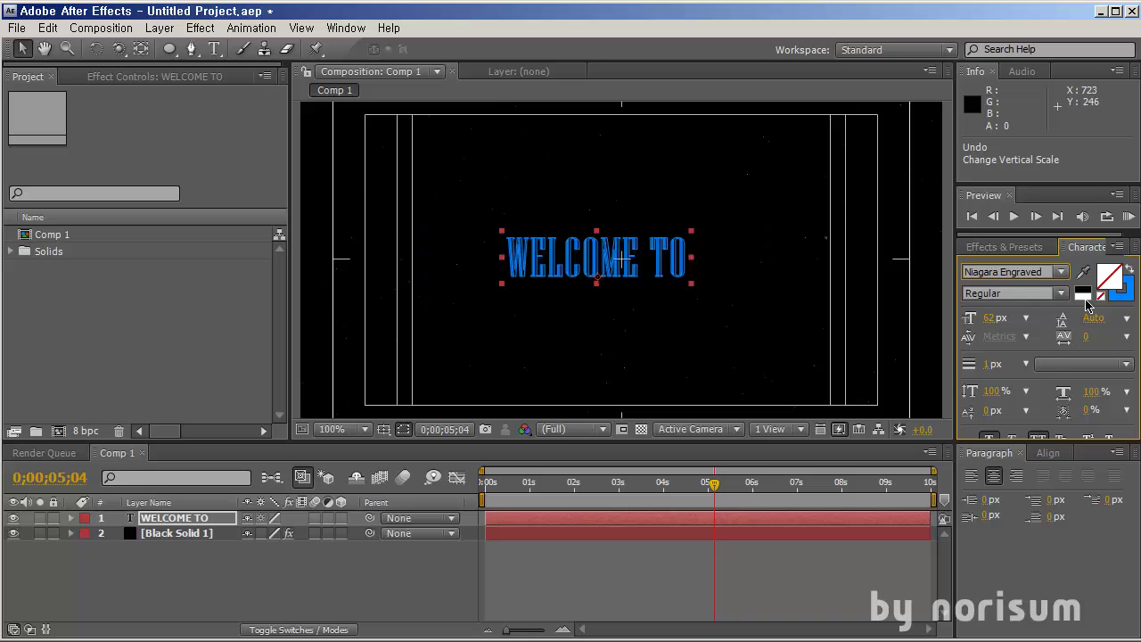
key("Down")
key("Down")
key("Down")
key("Down")
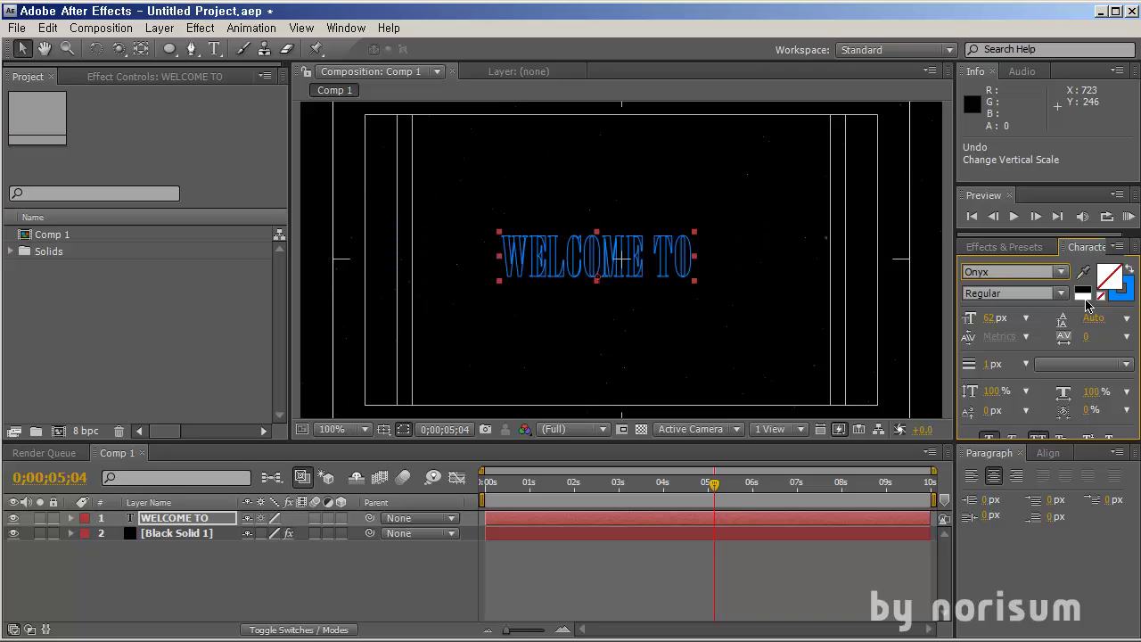
key("Up")
key("Down")
key("Down")
key("Down")
key("Down")
key("Down")
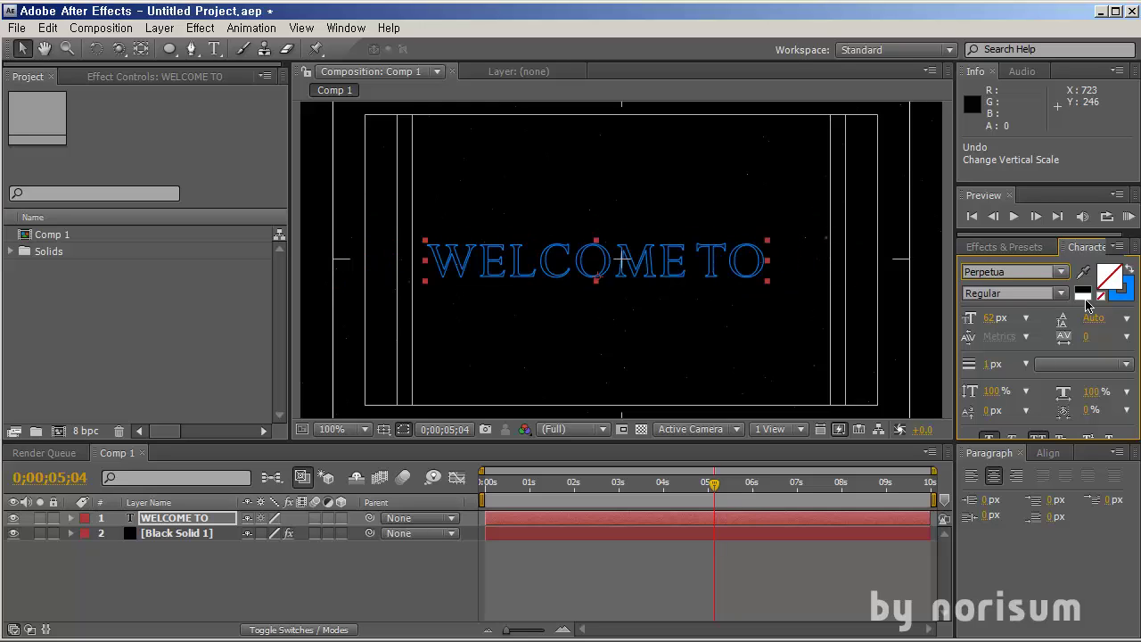
key("Down")
key("Down")
key("Down")
key("Down")
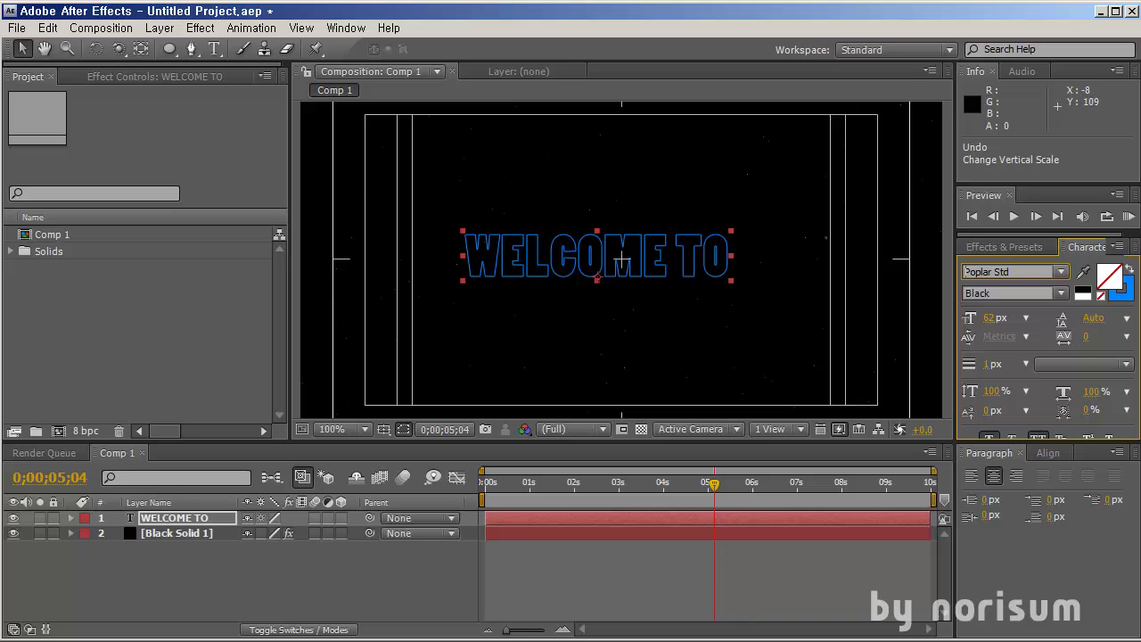
left_click_drag(565, 265, 586, 272)
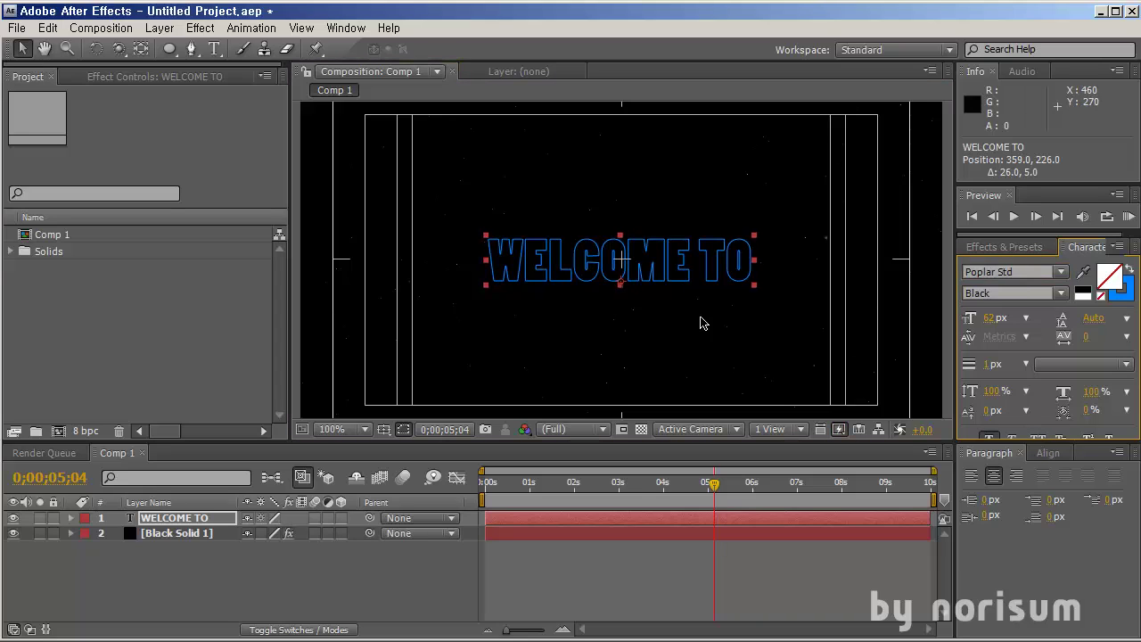
Toggle Faux Bold on the title to compare the lettering, and look through the tracking presets without changing the value.
left_click_drag(1084, 441, 1083, 459)
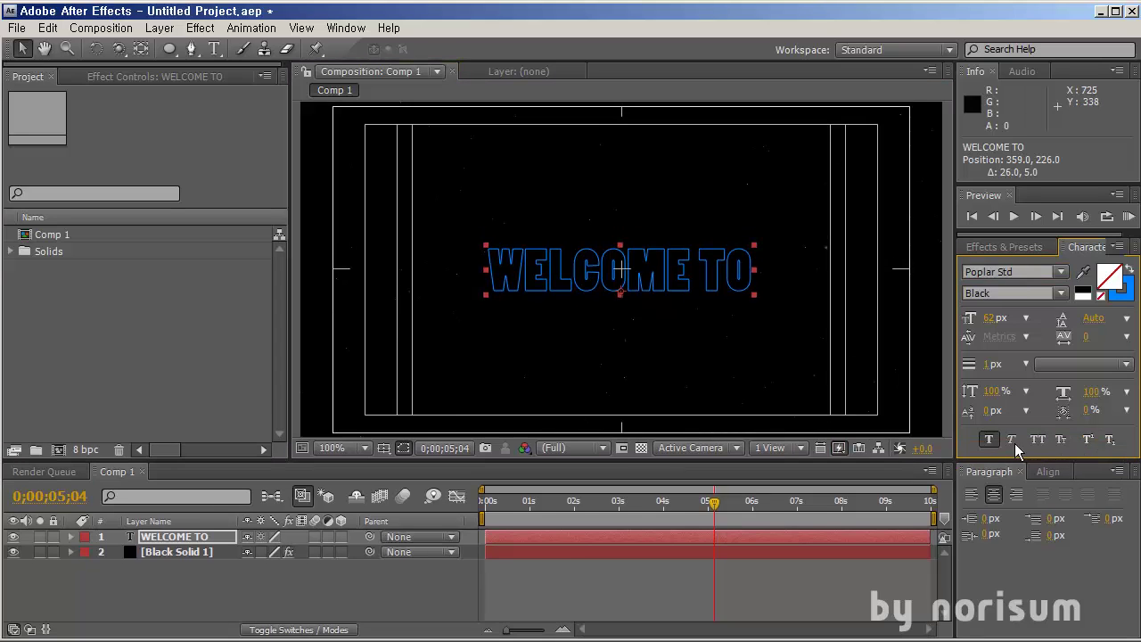
left_click(990, 440)
left_click(995, 438)
left_click(995, 438)
left_click(995, 438)
left_click(1130, 337)
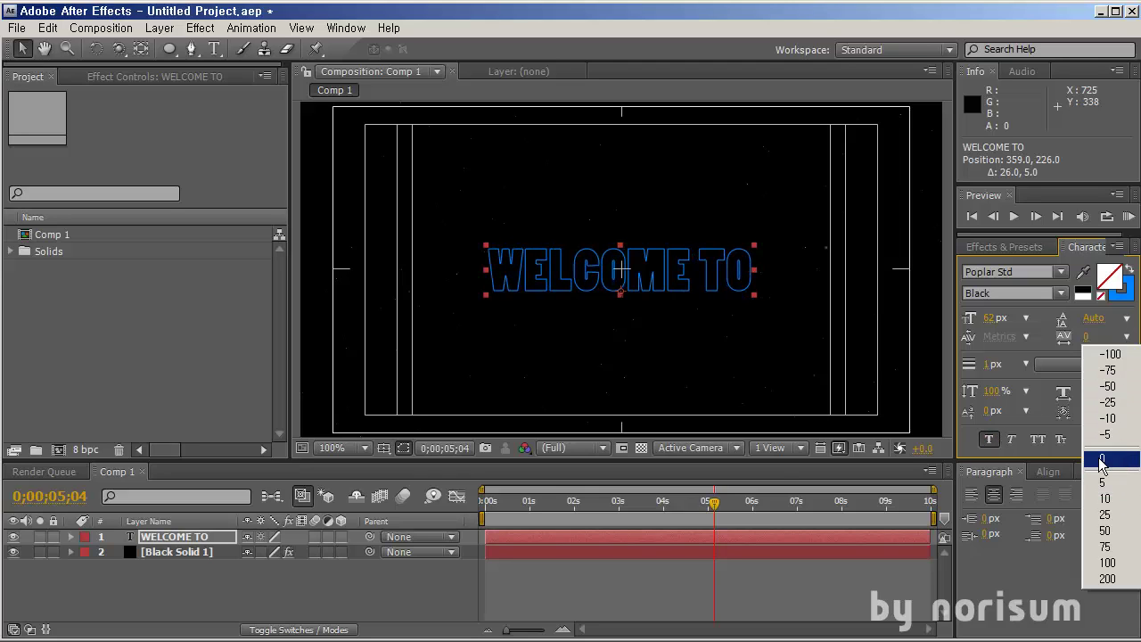
left_click(223, 594)
Play the composition from the first frame to check the title over the drifting particles.
left_click_drag(552, 499, 398, 528)
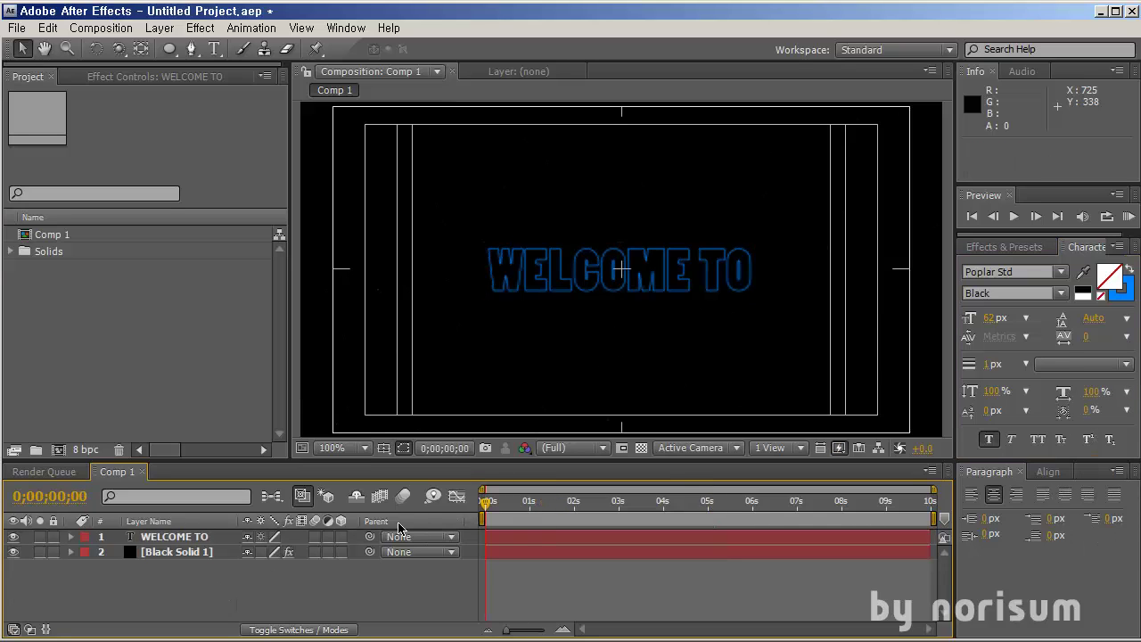
key("space")
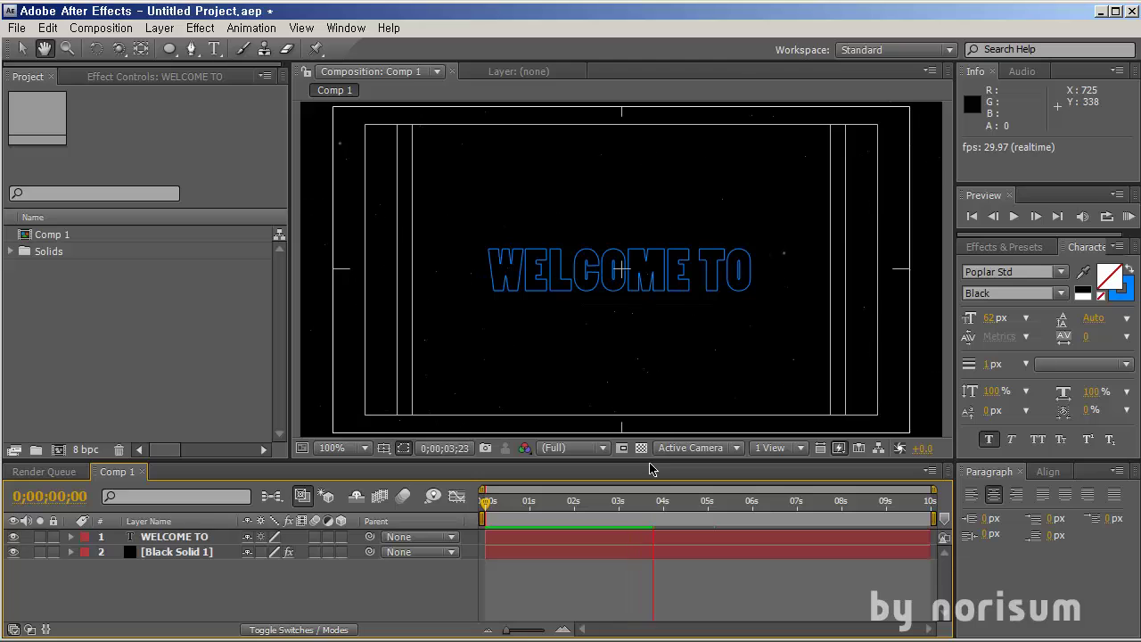
key("space")
Check the frame's transparency and add a second instance of Black Solid 1 beneath the particle layer as a backdrop.
left_click(182, 554)
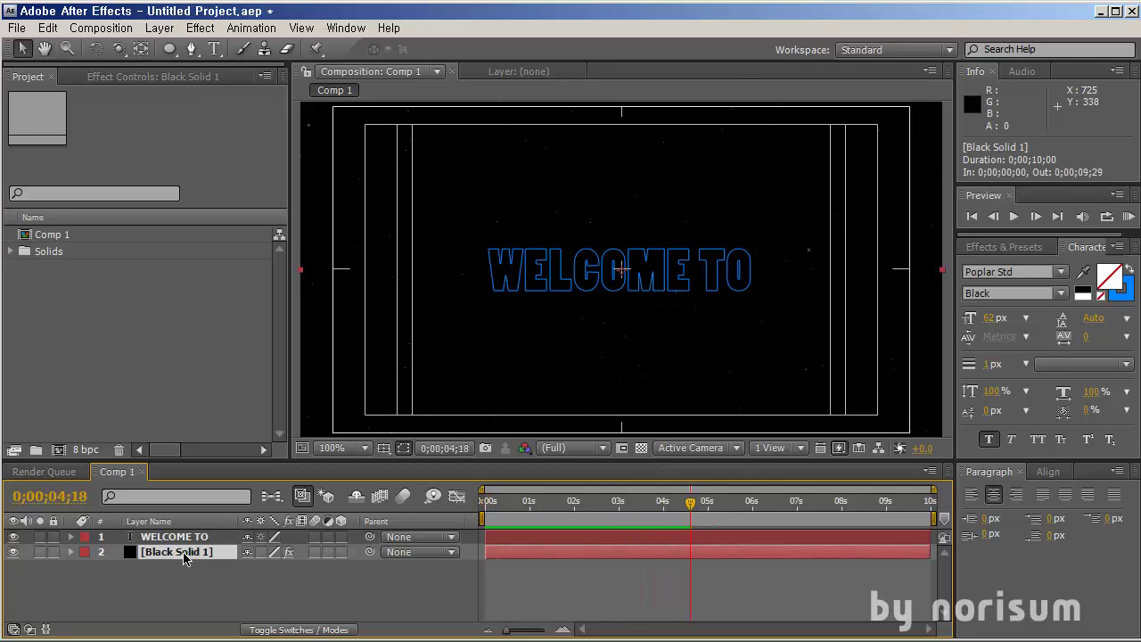
left_click(10, 251)
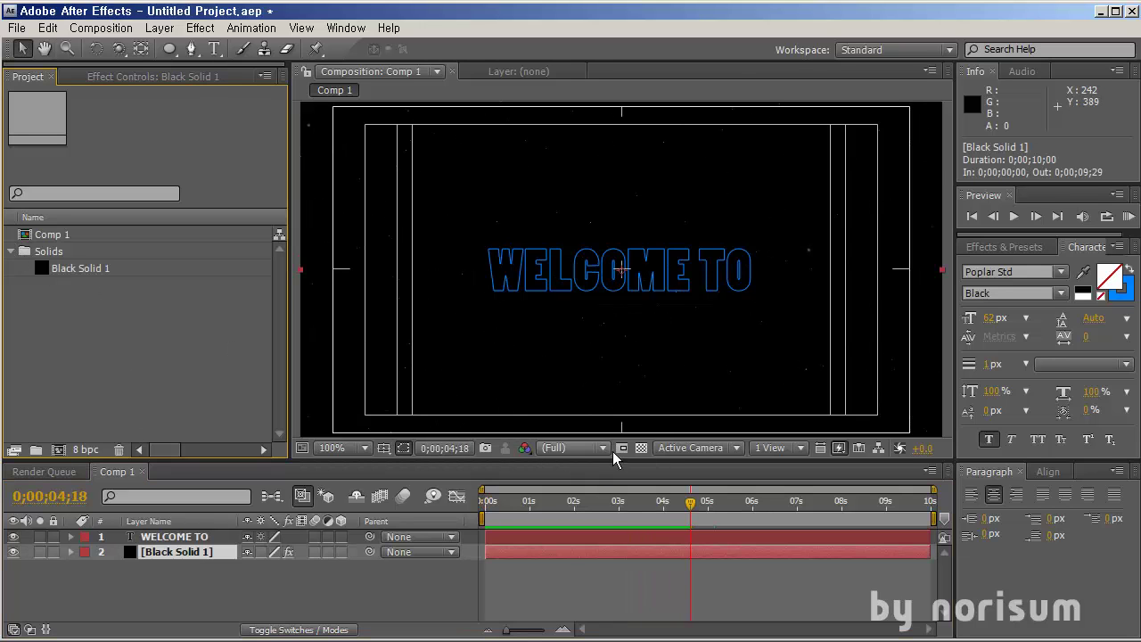
left_click(641, 447)
left_click(640, 448)
left_click_drag(98, 269, 318, 552)
left_click_drag(636, 502, 845, 526)
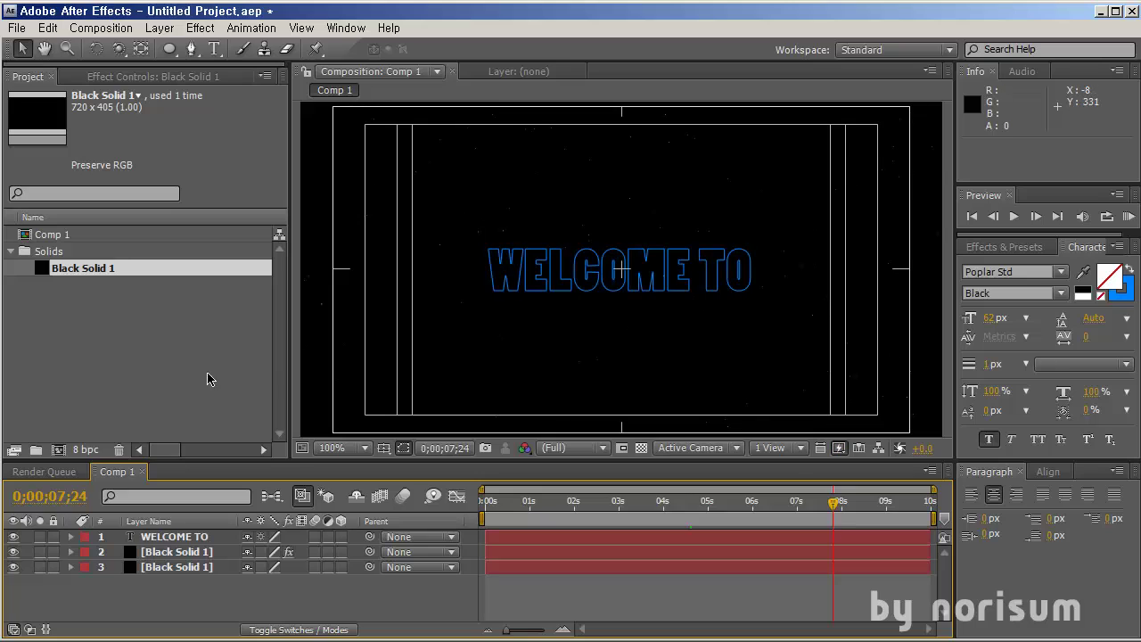
Duplicate the particle layer below the title and show the upper copy's effect settings.
left_click(92, 270)
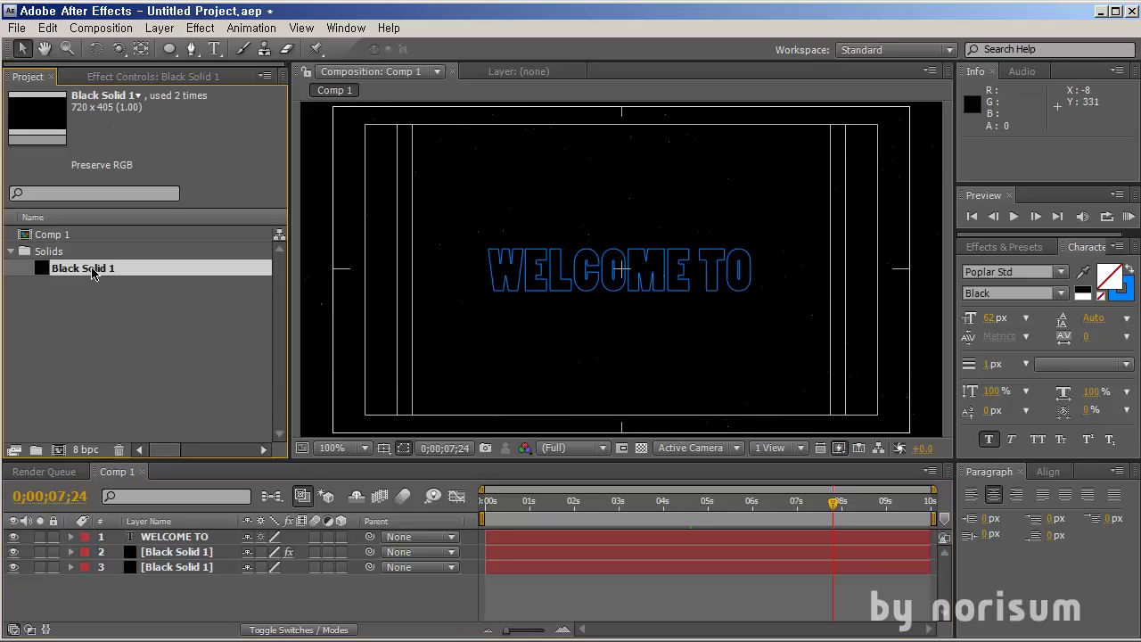
left_click(166, 552)
key("ctrl+d")
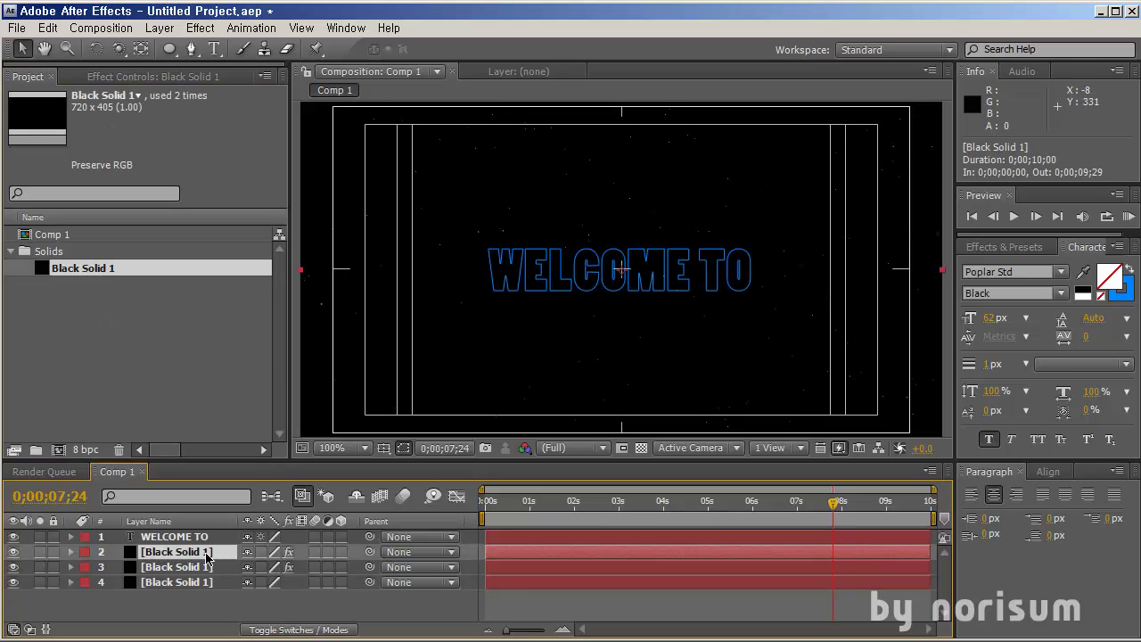
key("F3")
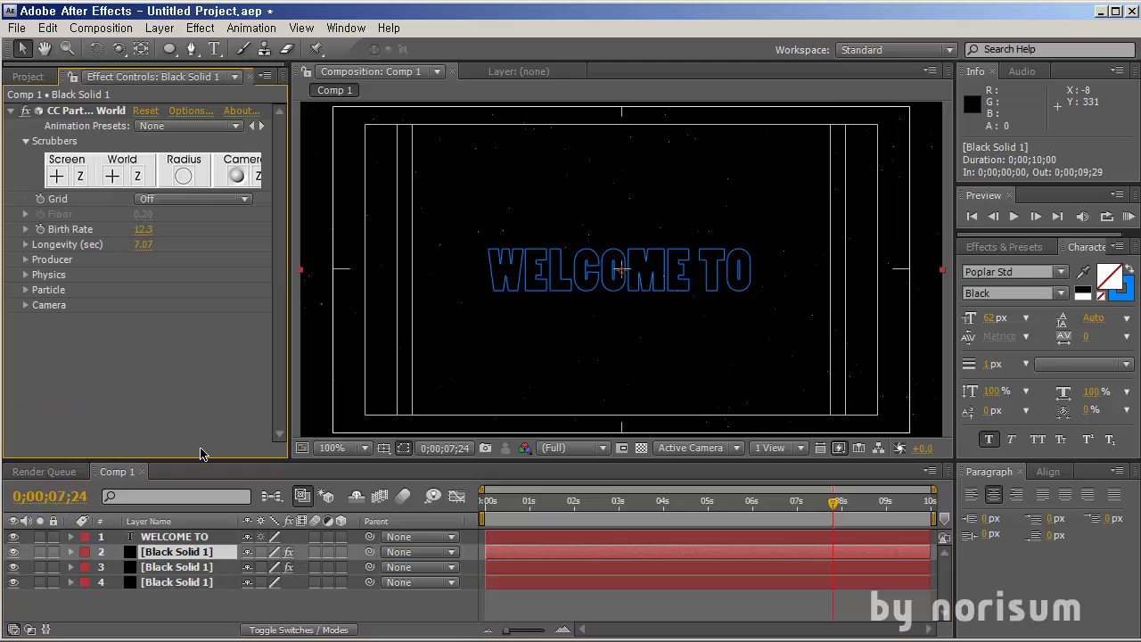
Set the upper particle layer's Birth Size to 3.430 and Death Size to 2.240, with Birth Rate 9.6 and Longevity 6.39.
left_click(26, 290)
scroll(26, 297, "down", 3)
scroll(226, 304, "down", 1)
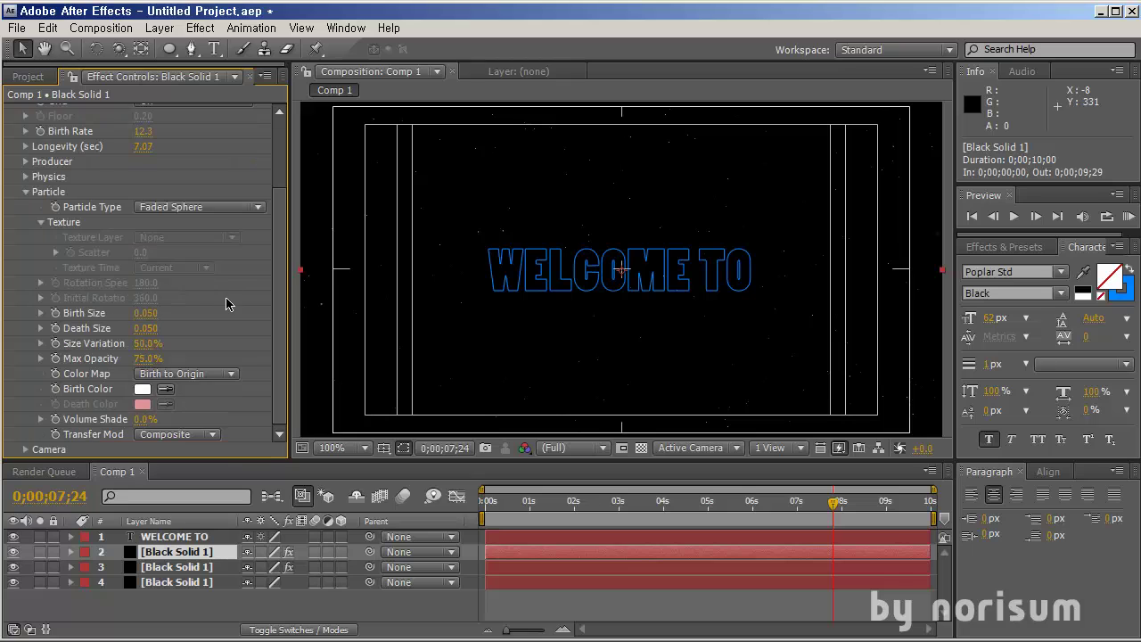
left_click_drag(146, 313, 437, 306)
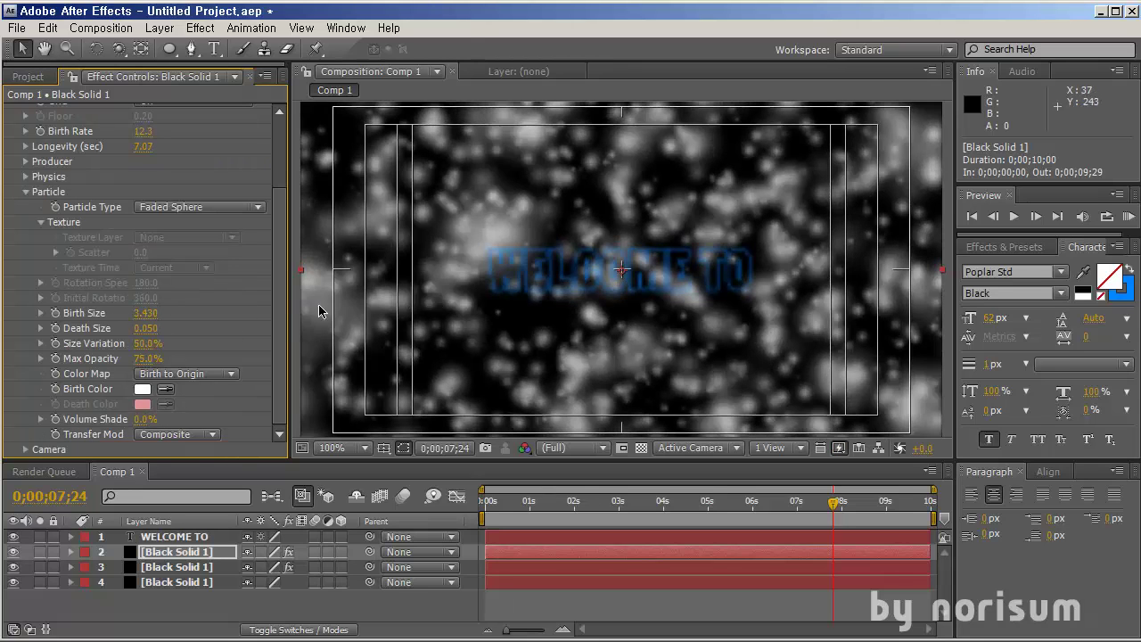
left_click_drag(142, 328, 316, 328)
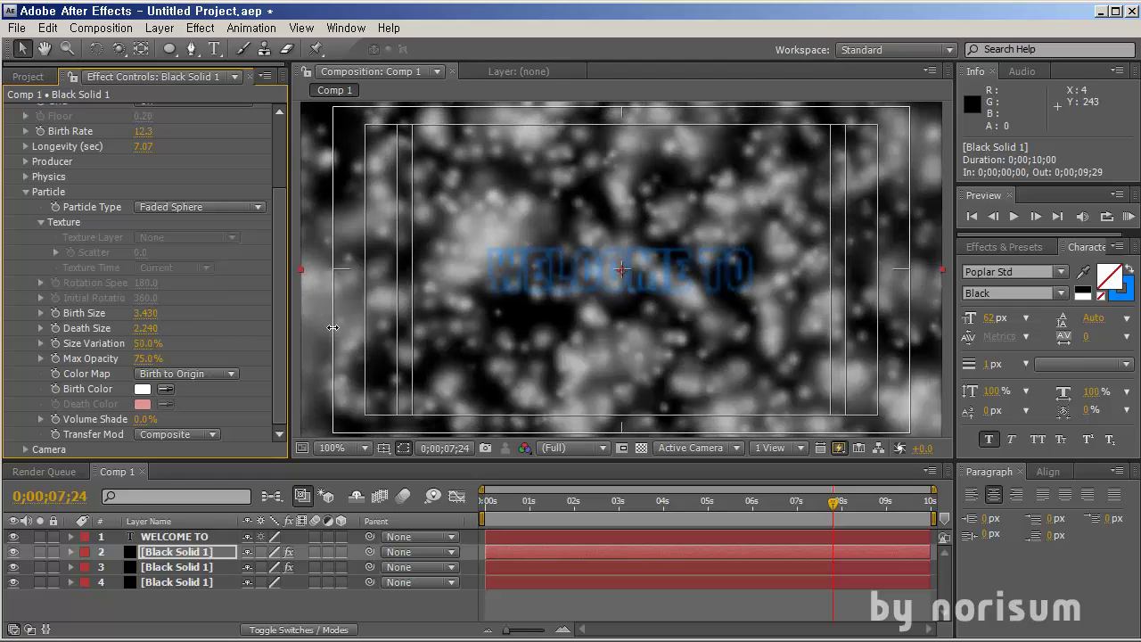
scroll(53, 307, "up", 4)
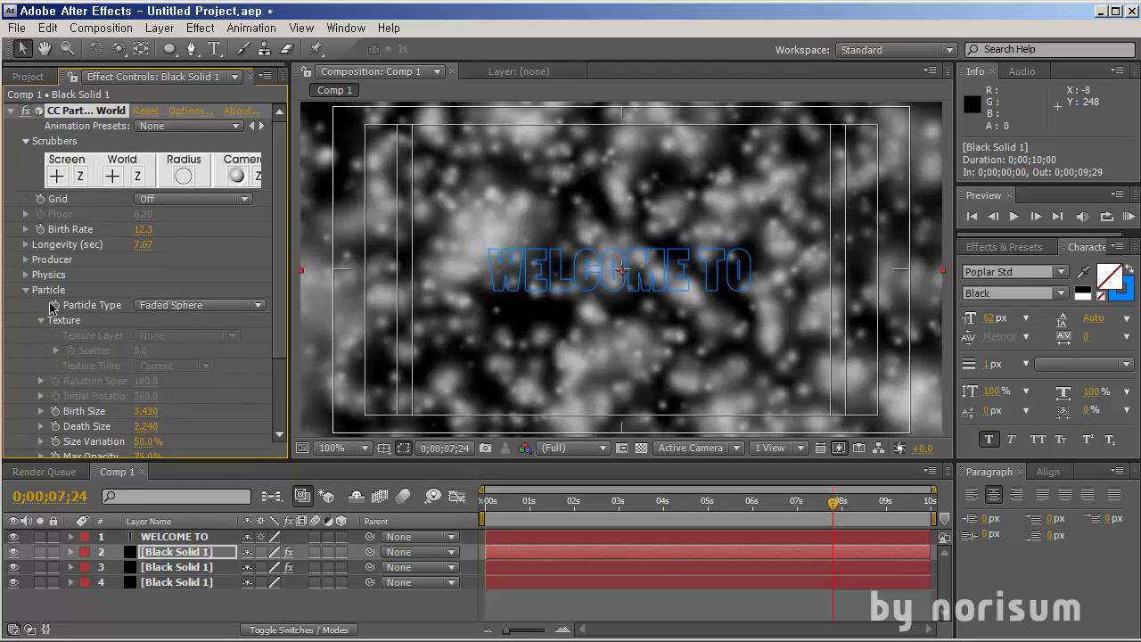
left_click_drag(143, 235, 86, 247)
scroll(132, 370, "down", 1)
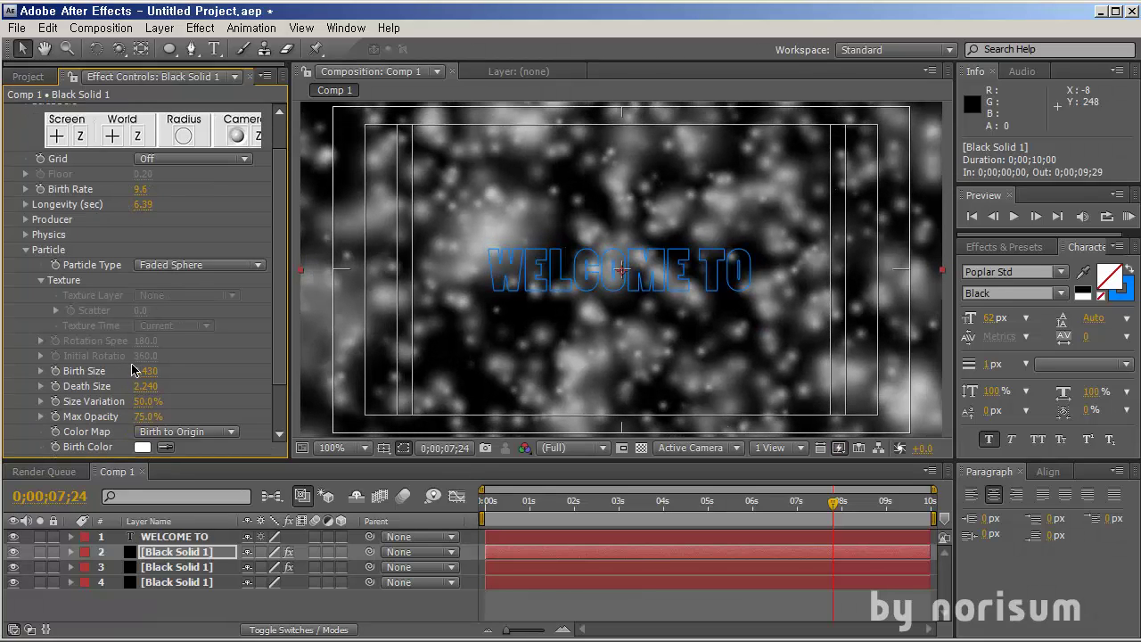
scroll(142, 410, "down", 2)
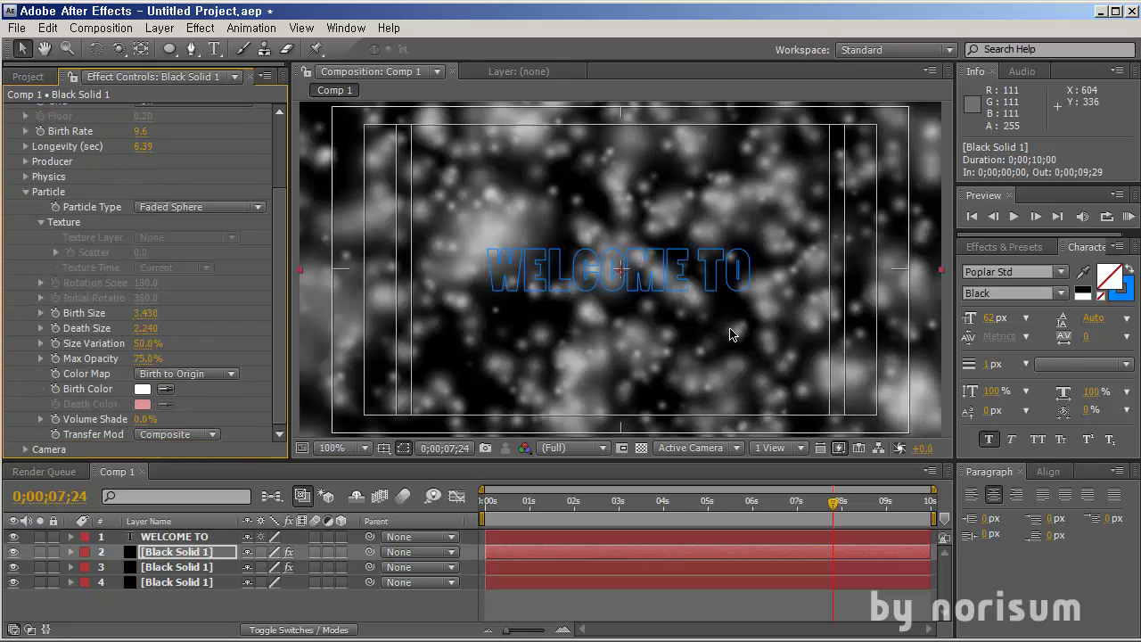
Shift both particle layers earlier in time so that they start at -0;00;04;02, before the composition begins.
key("comma")
left_click_drag(526, 504, 463, 510)
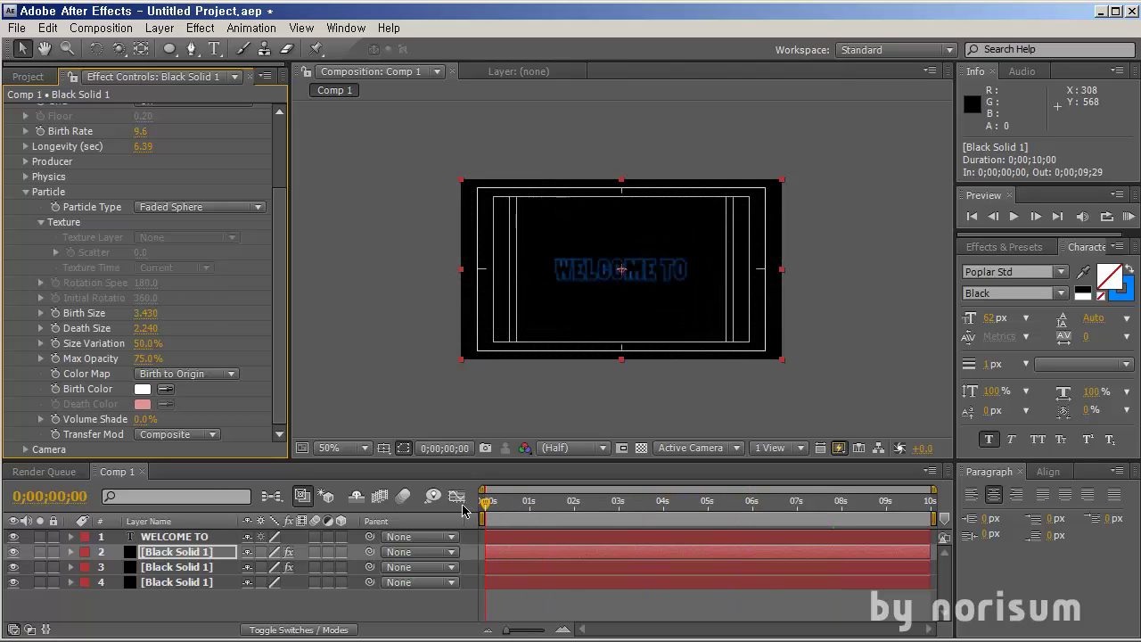
left_click(172, 567, "ctrl")
left_click_drag(600, 552, 418, 554)
left_click(549, 606)
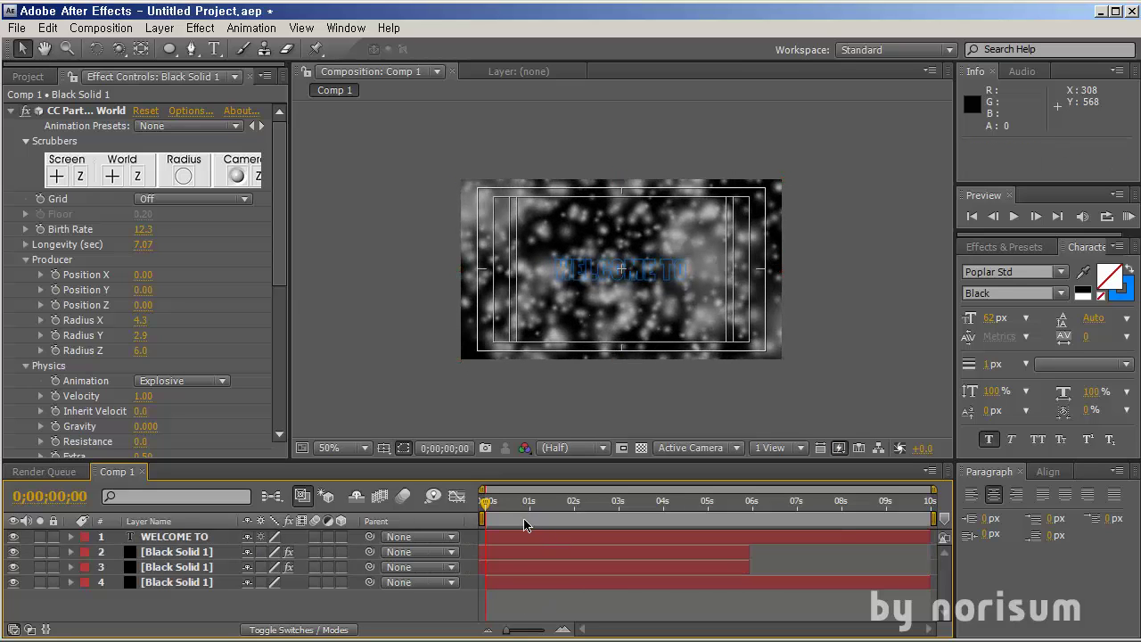
left_click_drag(492, 504, 438, 501)
Extend the ends of both particle layers to 0;00;09;29 and scrub the composition to 0;00;06;21.
left_click(661, 572)
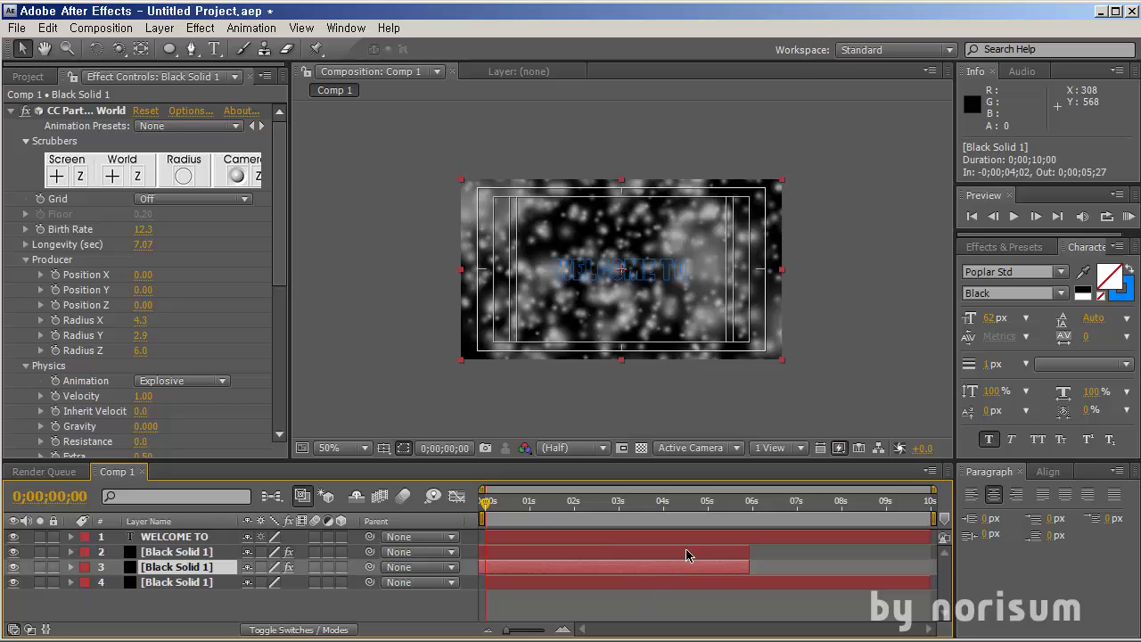
left_click(686, 555, "ctrl")
left_click_drag(749, 551, 930, 551)
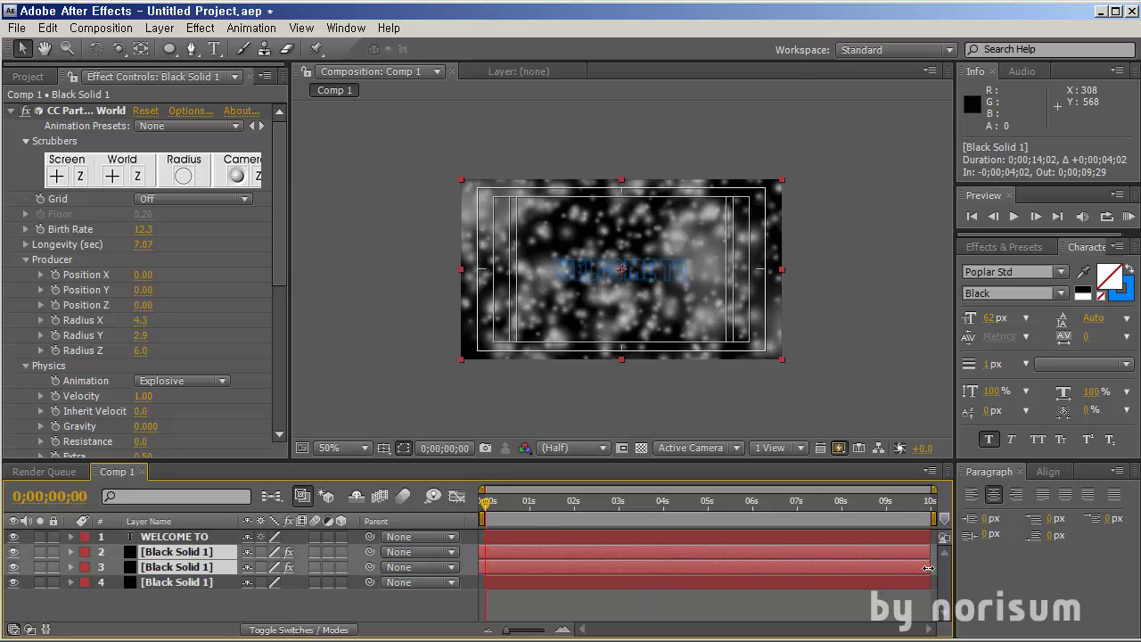
left_click(796, 617)
left_click_drag(486, 502, 783, 513)
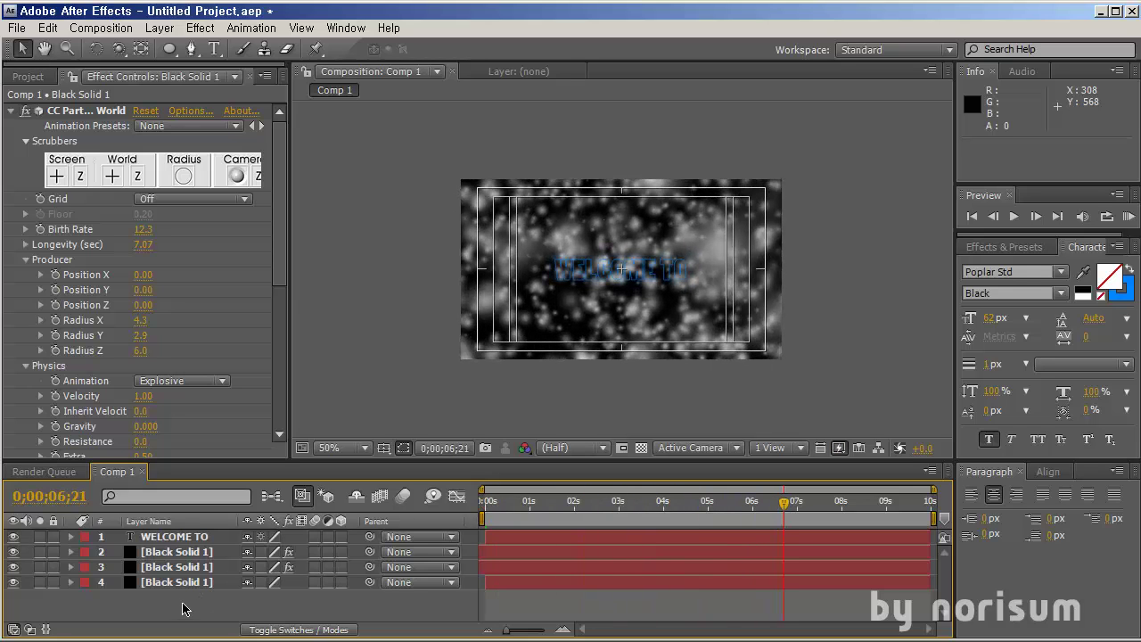
Enlarge the upper layer's particles by setting Birth Size to 5.600 and Death Size to about 4.480.
left_click(187, 568)
left_click(196, 552)
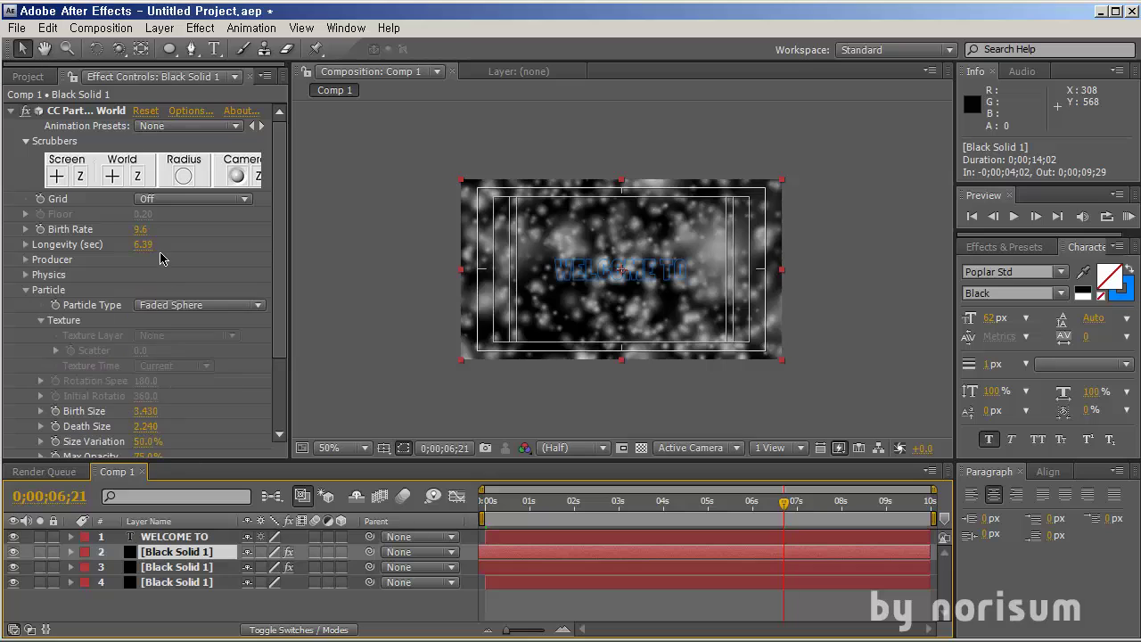
scroll(161, 259, "down", 3)
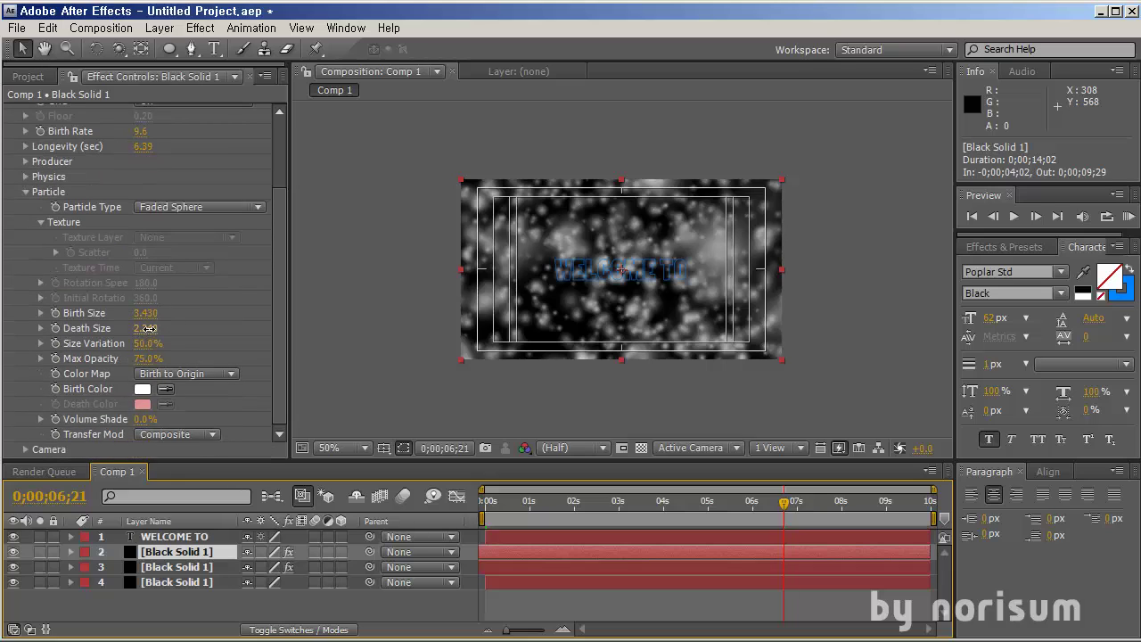
left_click_drag(148, 328, 211, 332)
left_click_drag(145, 312, 344, 317)
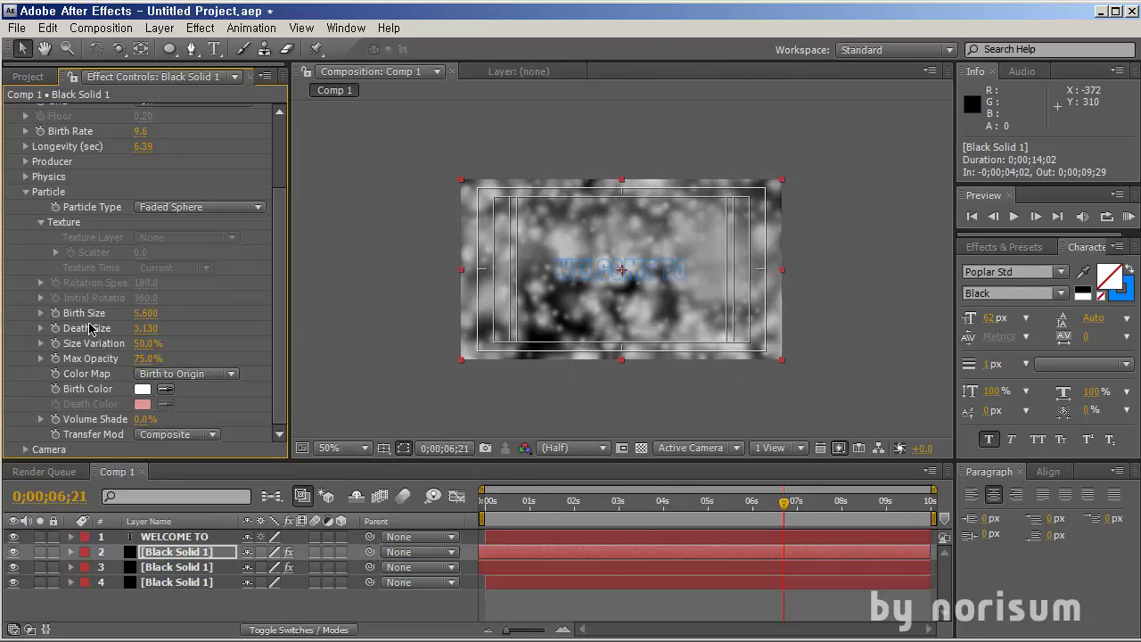
left_click_drag(149, 329, 234, 329)
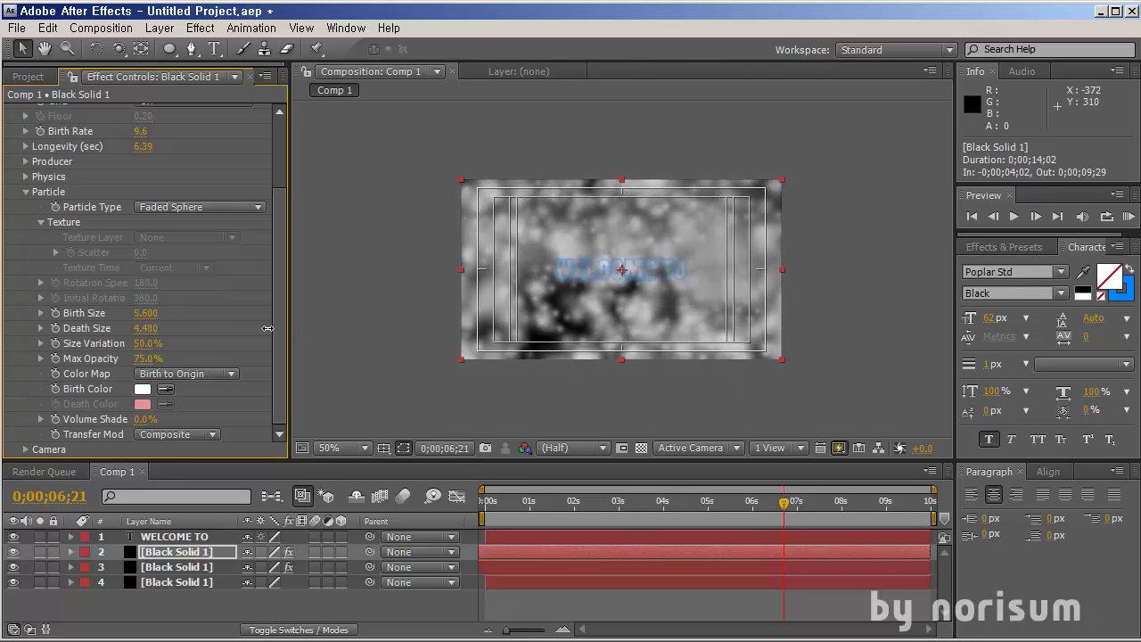
Raise the upper particle layer's Death Size to 5.090.
left_click_drag(316, 326, 339, 323)
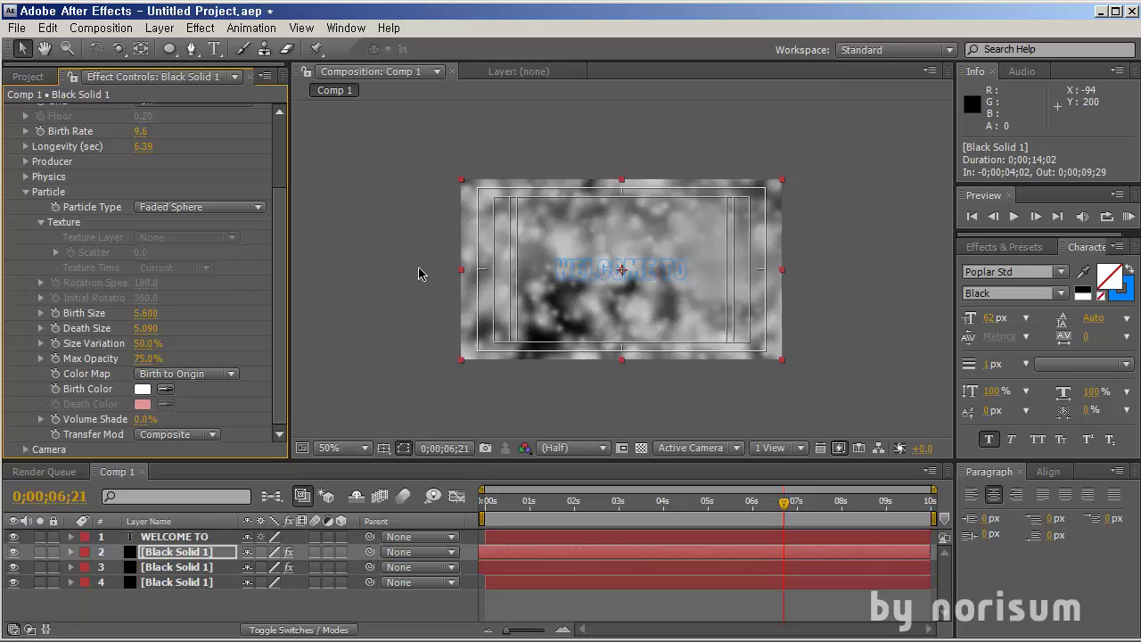
left_click(156, 552)
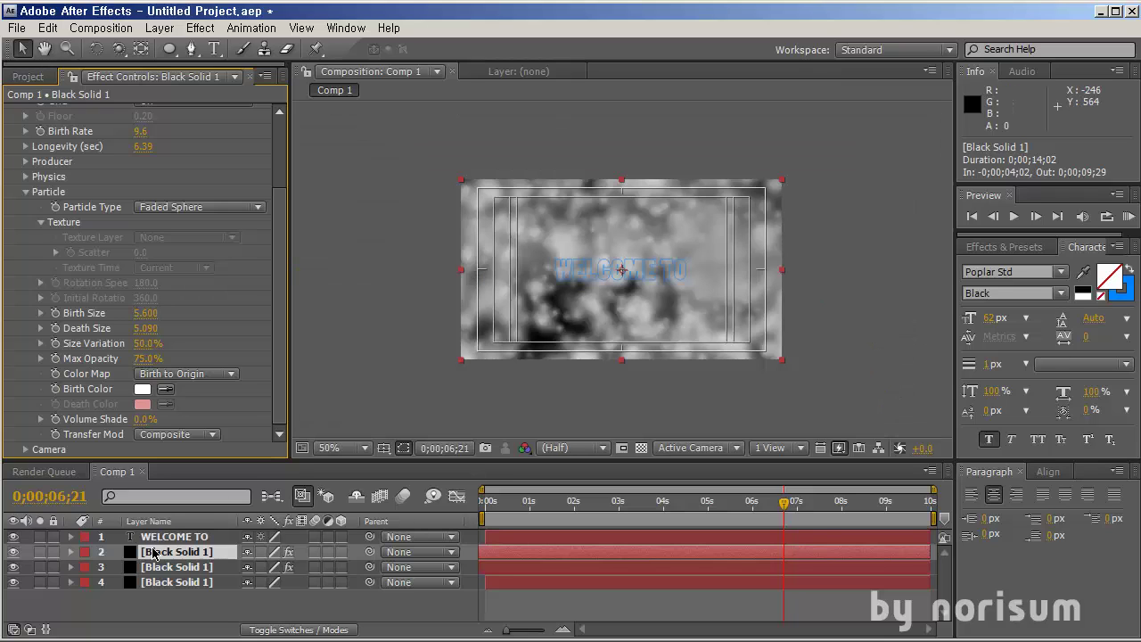
left_click_drag(170, 51, 201, 45)
double_click(169, 51)
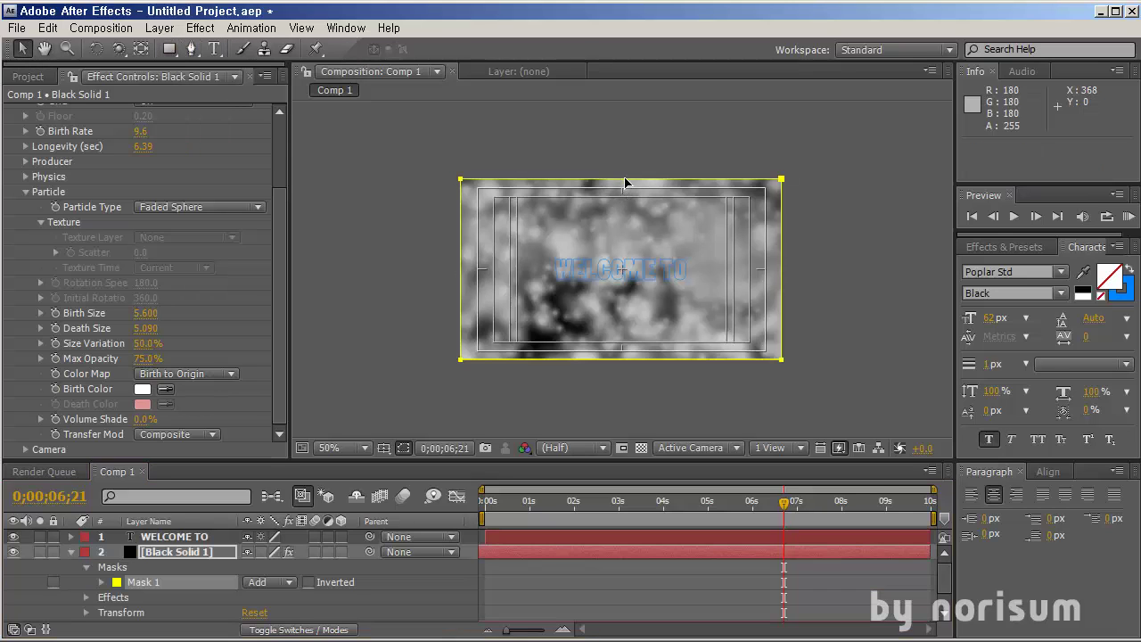
key("v")
left_click_drag(621, 180, 624, 223)
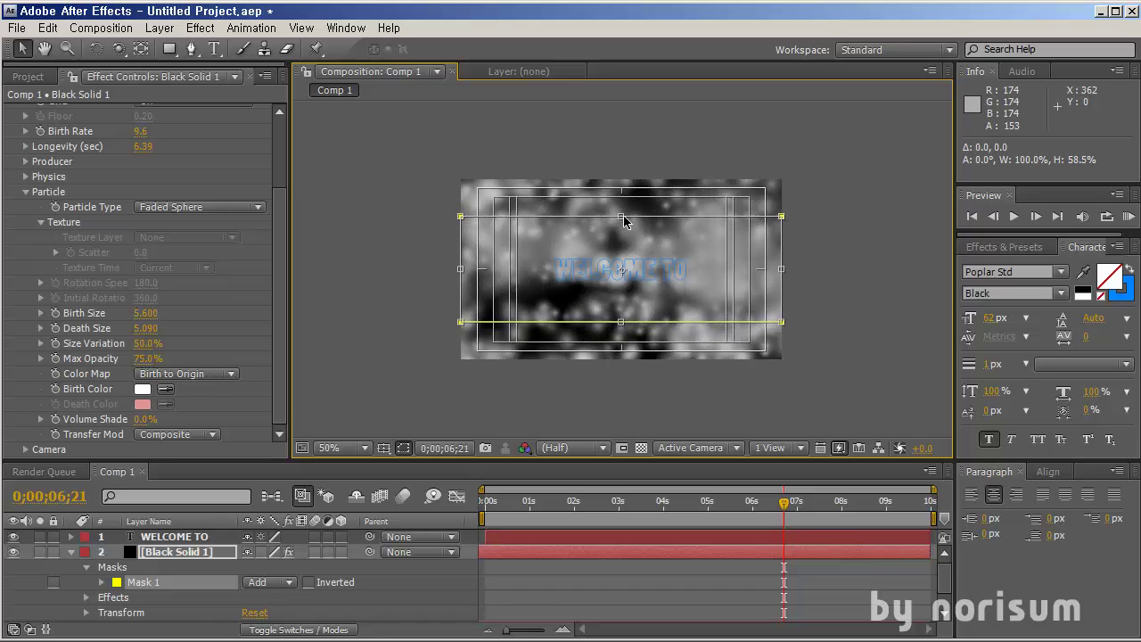
key("F10")
left_click(141, 584)
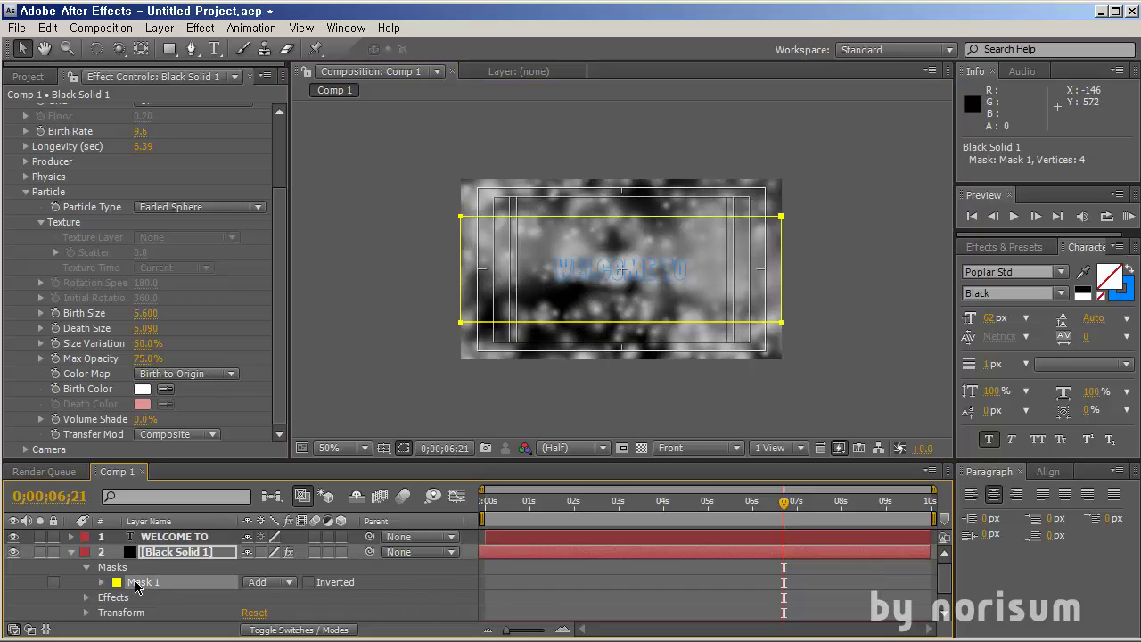
key("Delete")
left_click(303, 579)
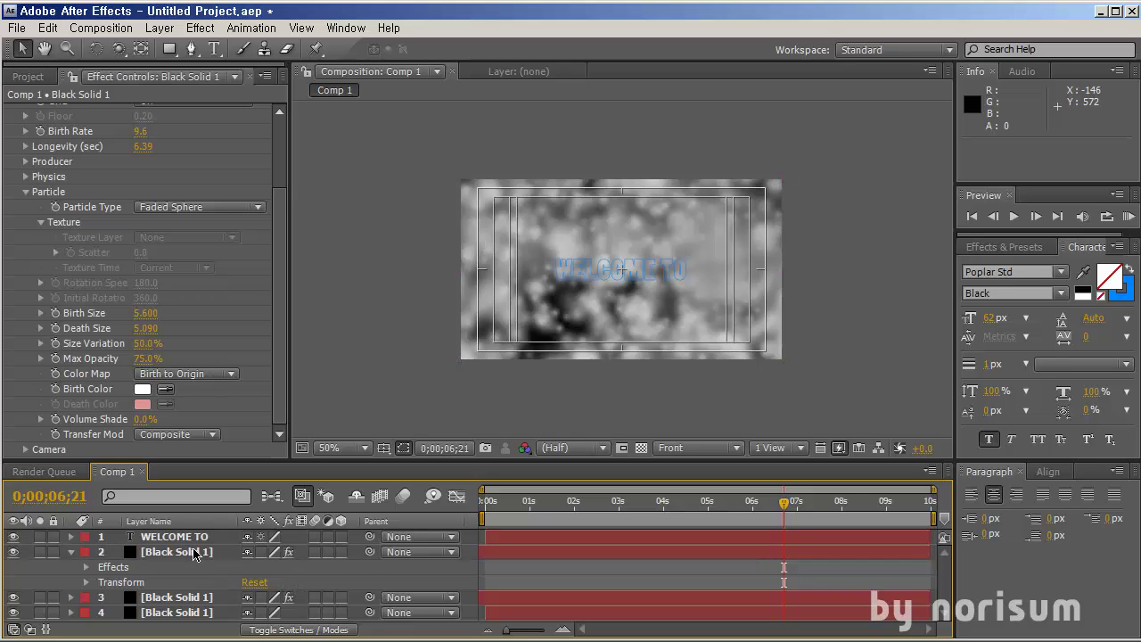
Reduce the opacity of the upper particle layer to 40%.
left_click(200, 555)
key("t")
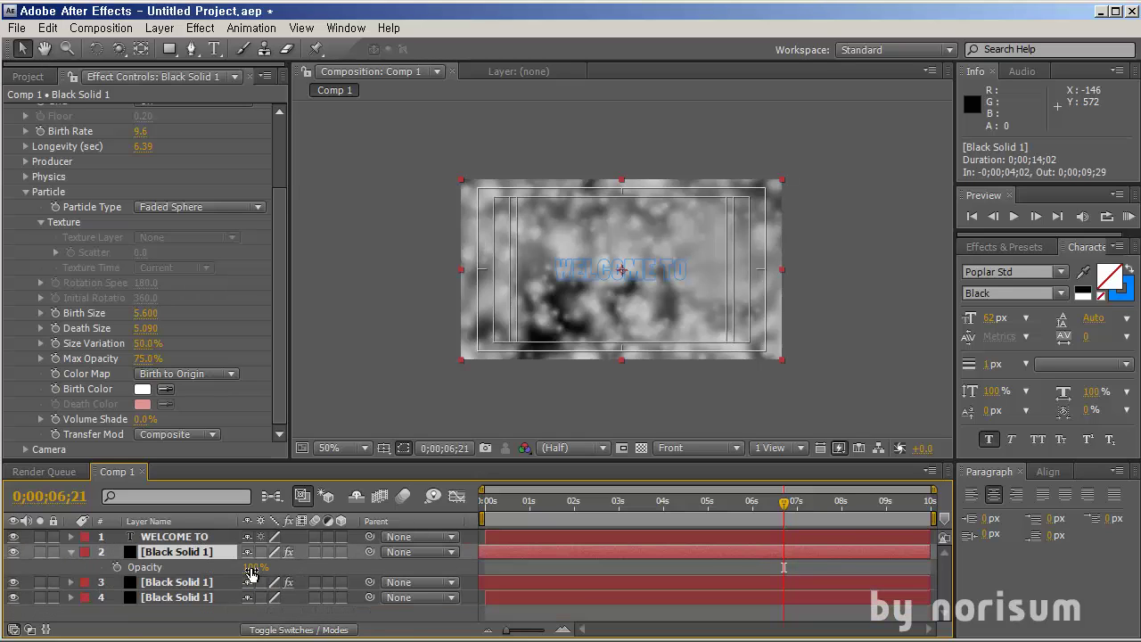
left_click_drag(251, 575, 210, 569)
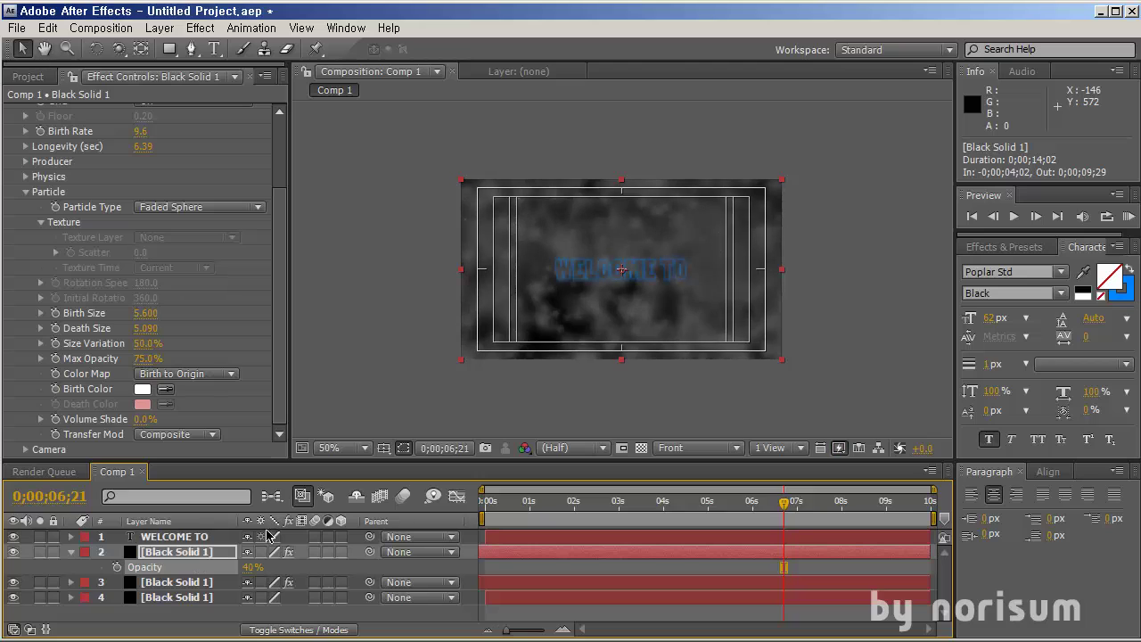
Change the upper layer's particle Birth Color to a muted blue, 5584AB.
left_click(141, 388)
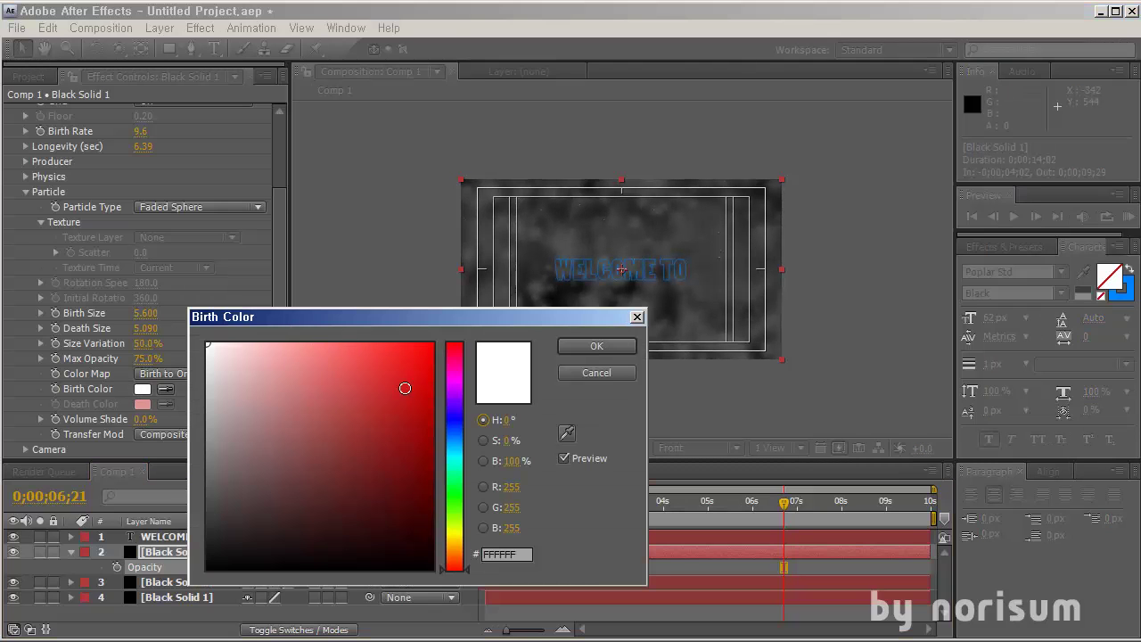
left_click(457, 440)
left_click_drag(357, 412, 320, 422)
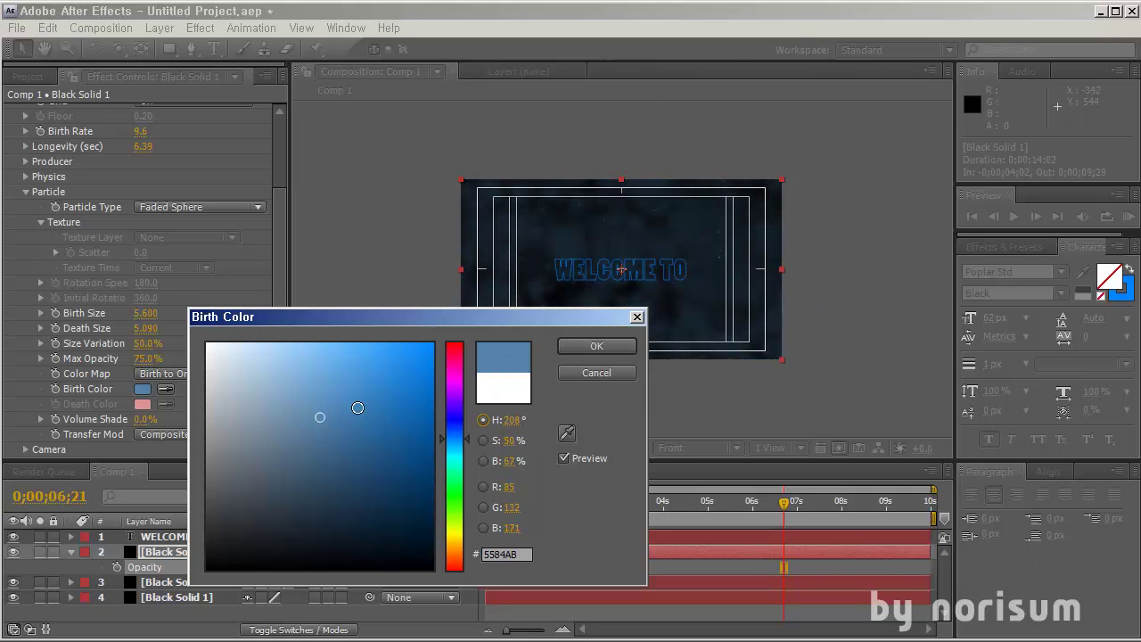
left_click(596, 346)
key("slash")
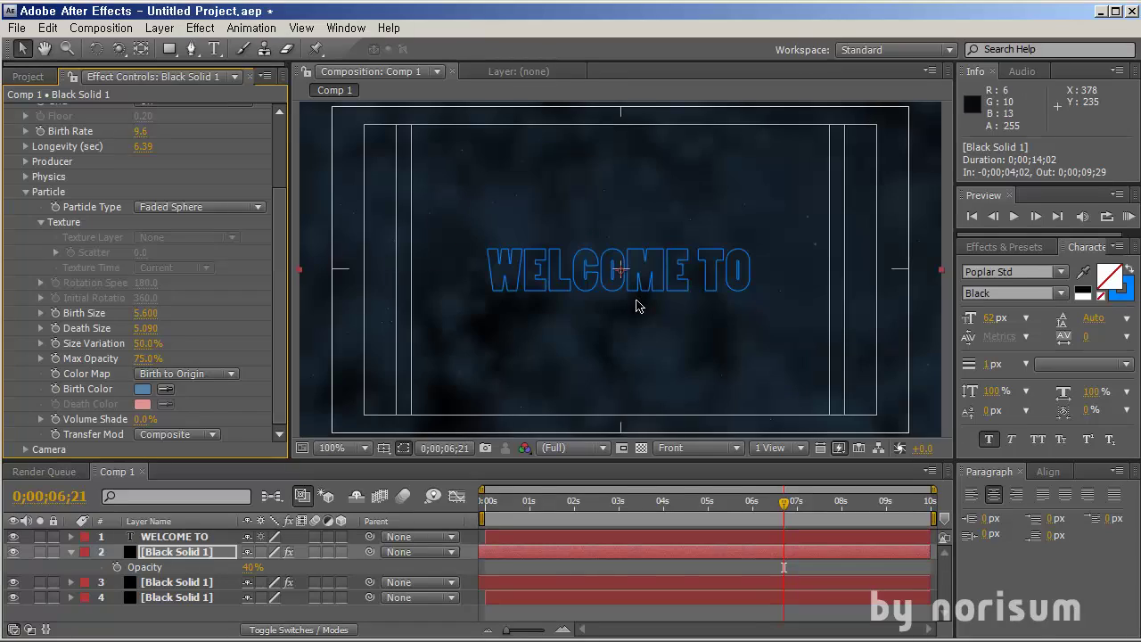
Enlarge the upper layer's particles by setting Birth Size to 7.650 and Death Size to 7.300.
scroll(642, 307, "down", 1)
scroll(642, 306, "up", 1)
left_click_drag(178, 311, 333, 312)
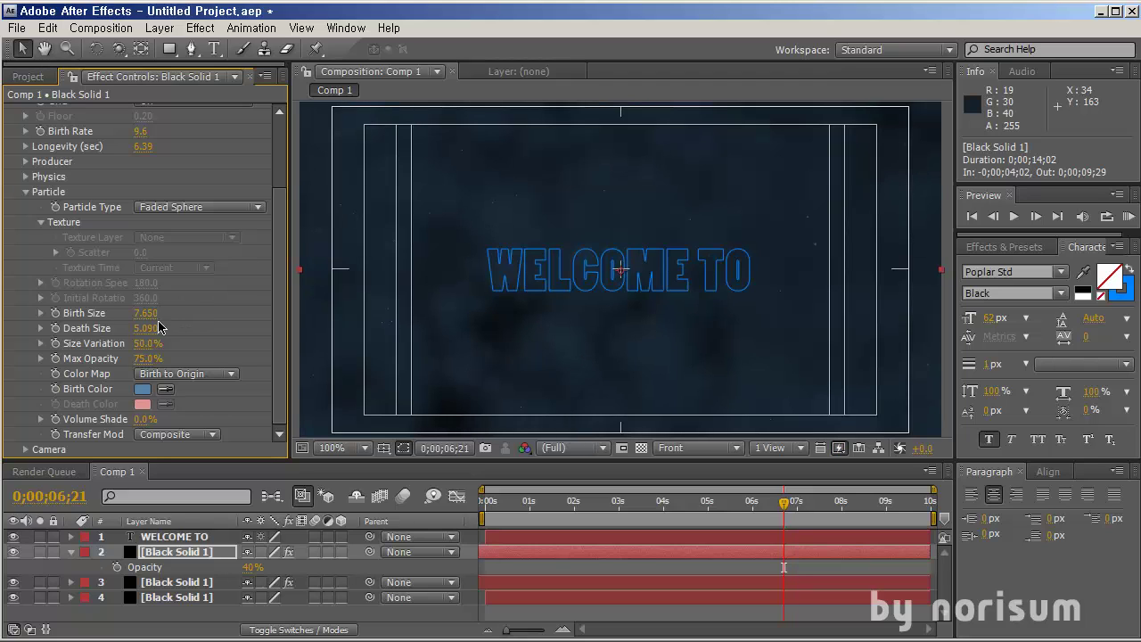
left_click_drag(167, 327, 264, 323)
left_click_drag(345, 329, 669, 377)
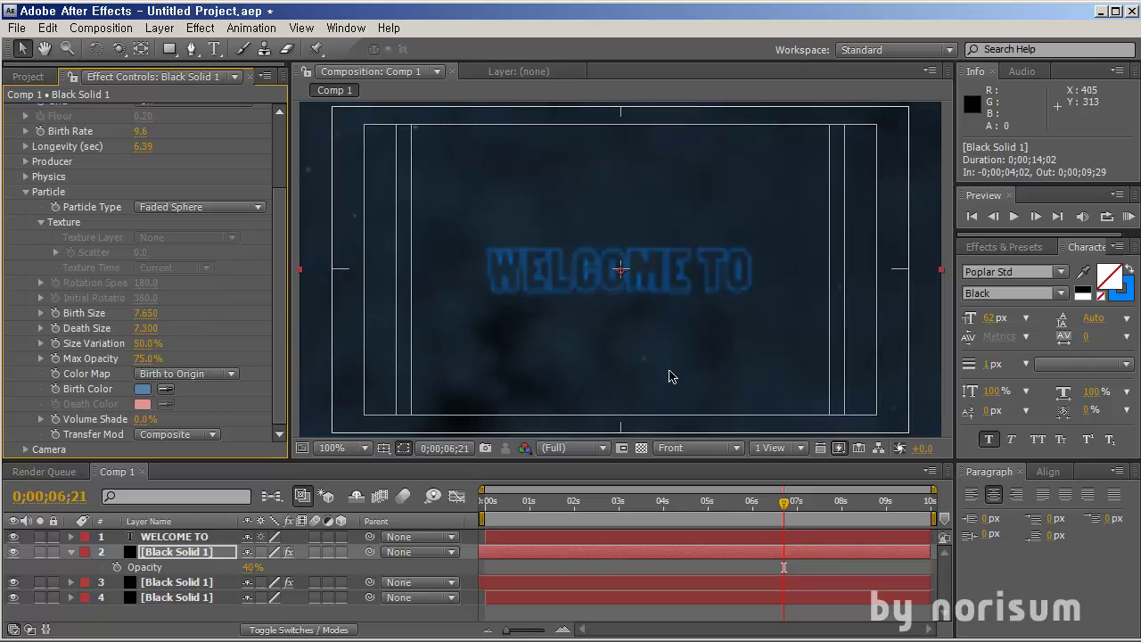
scroll(612, 351, "down", 2)
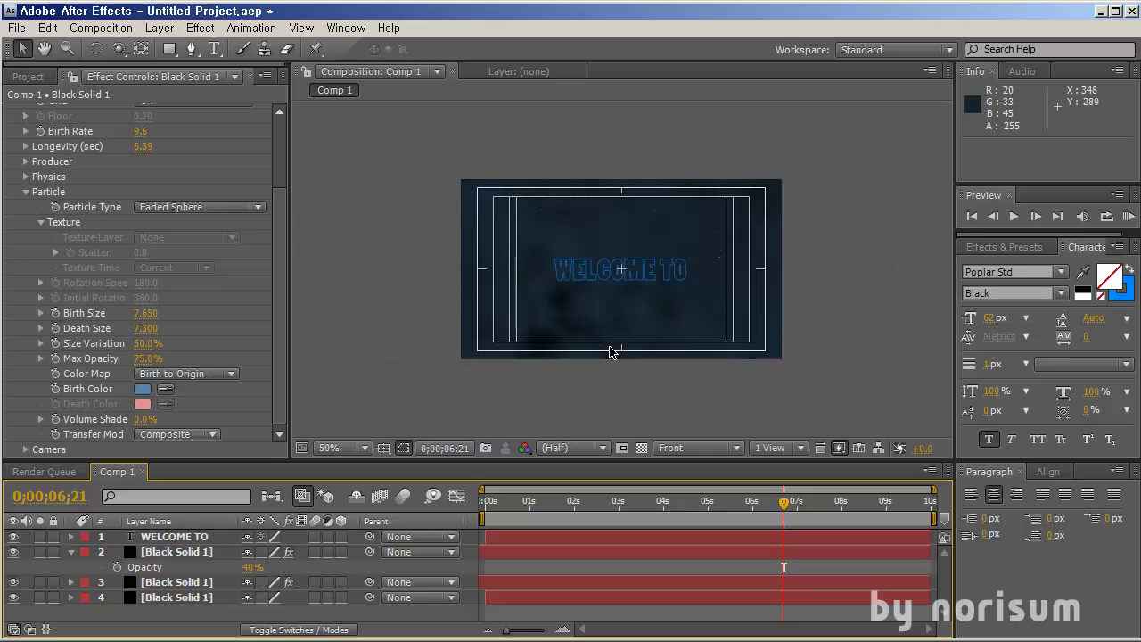
scroll(677, 351, "up", 2)
scroll(751, 217, "down", 2)
Add another copy of Black Solid 1 to the composition, between the title and the upper particle layer.
left_click(180, 553)
left_click(27, 77)
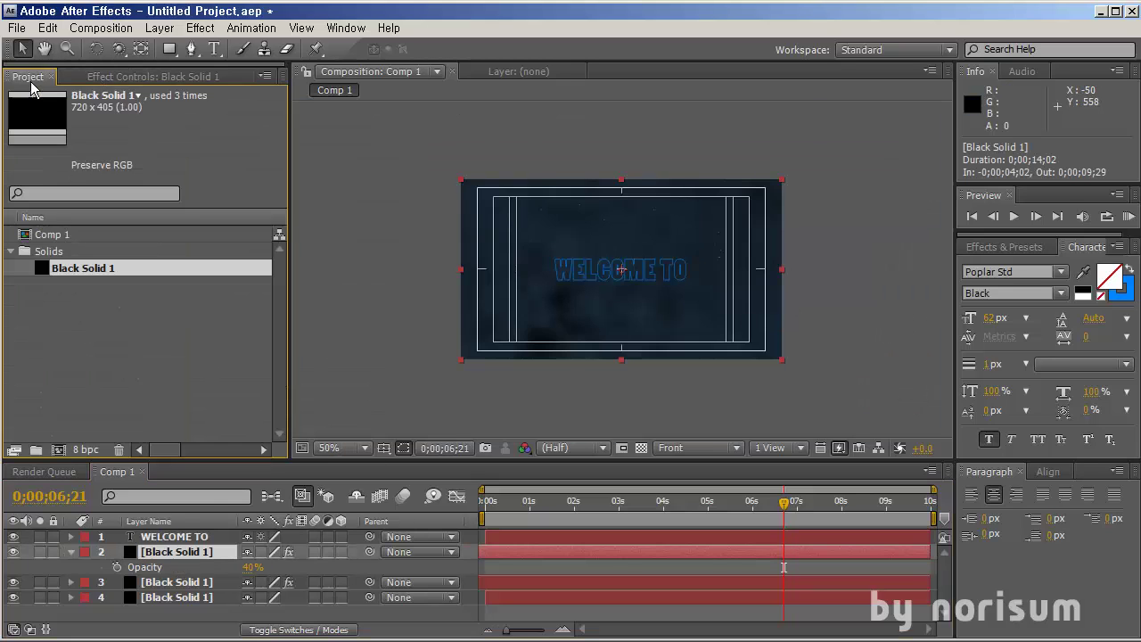
left_click_drag(56, 277, 205, 533)
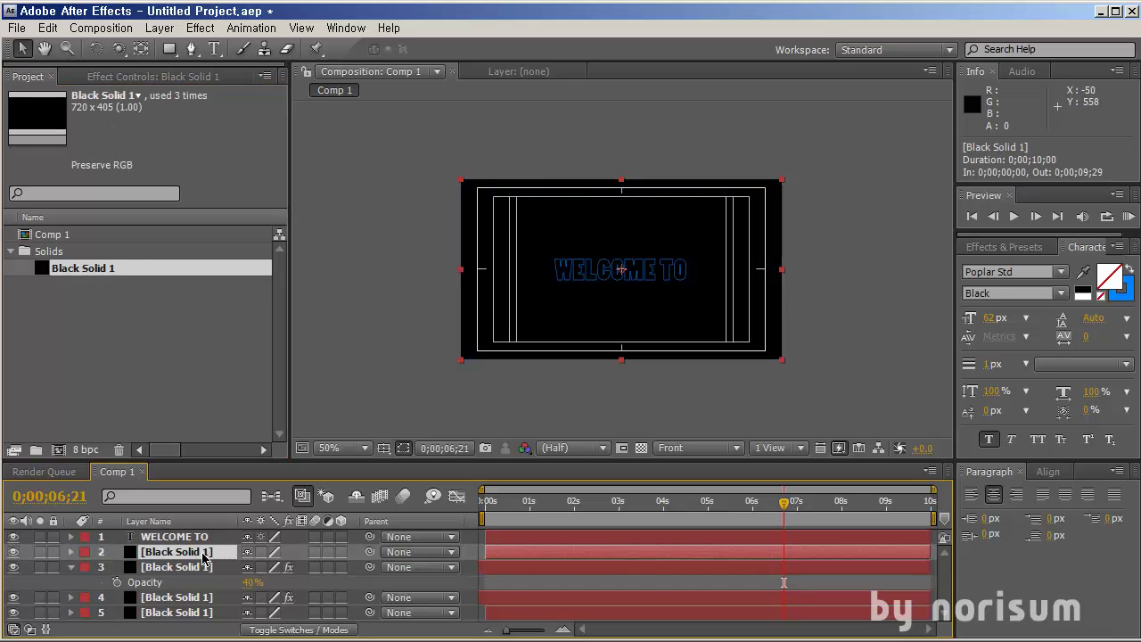
Mask the new solid with a full-size rectangle and shrink it symmetrically to about 74.3% height at full width.
double_click(169, 49)
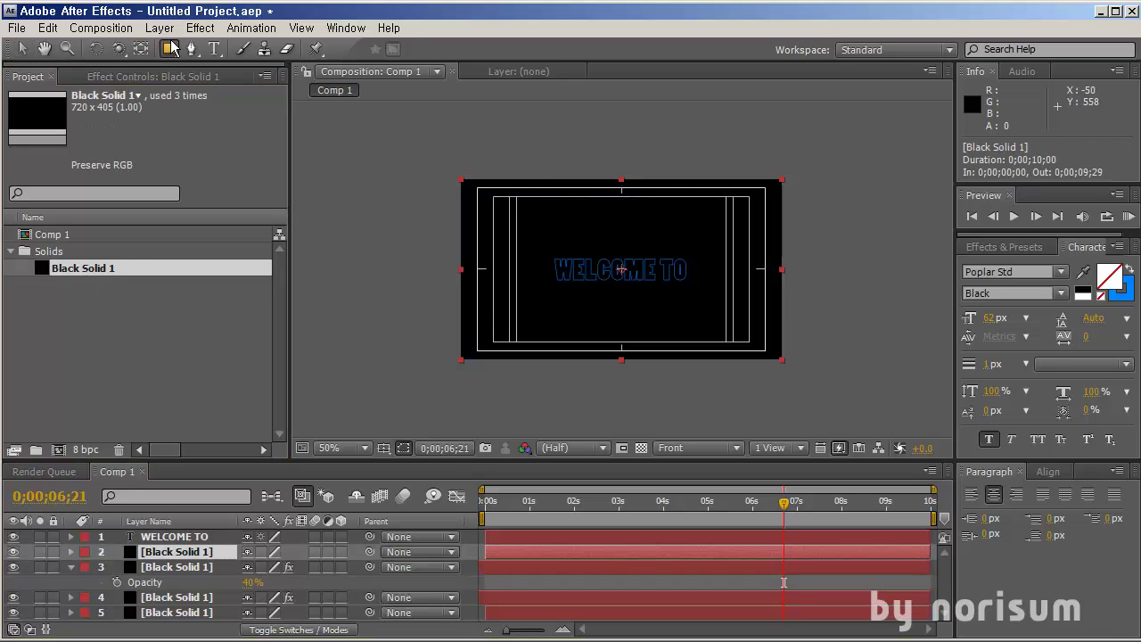
double_click(631, 180)
left_click_drag(622, 177, 621, 202)
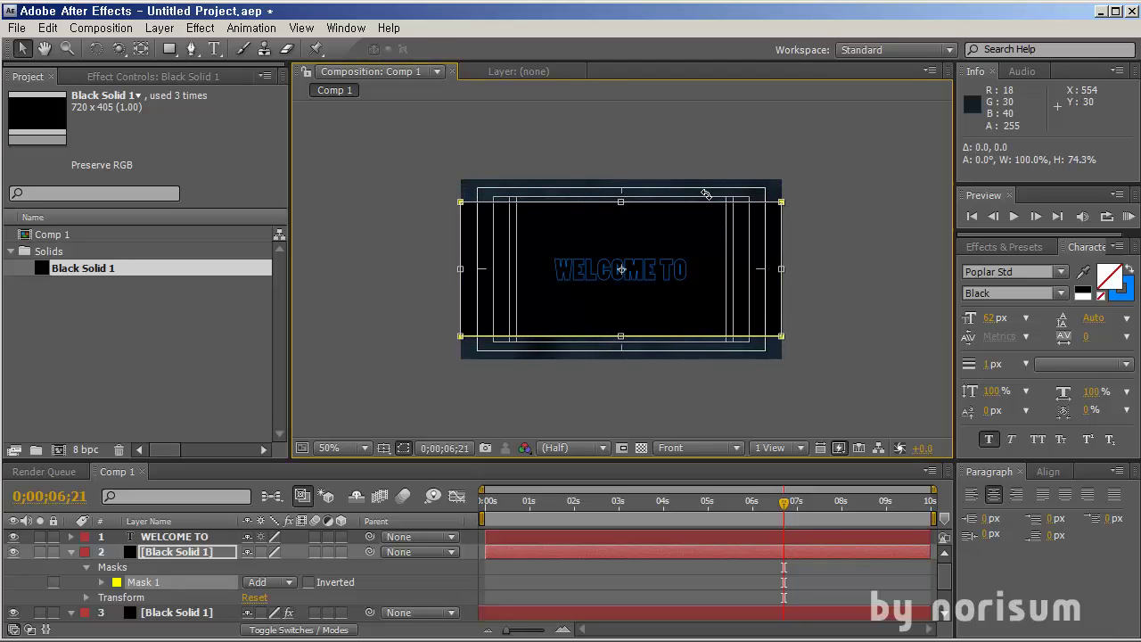
key("Return")
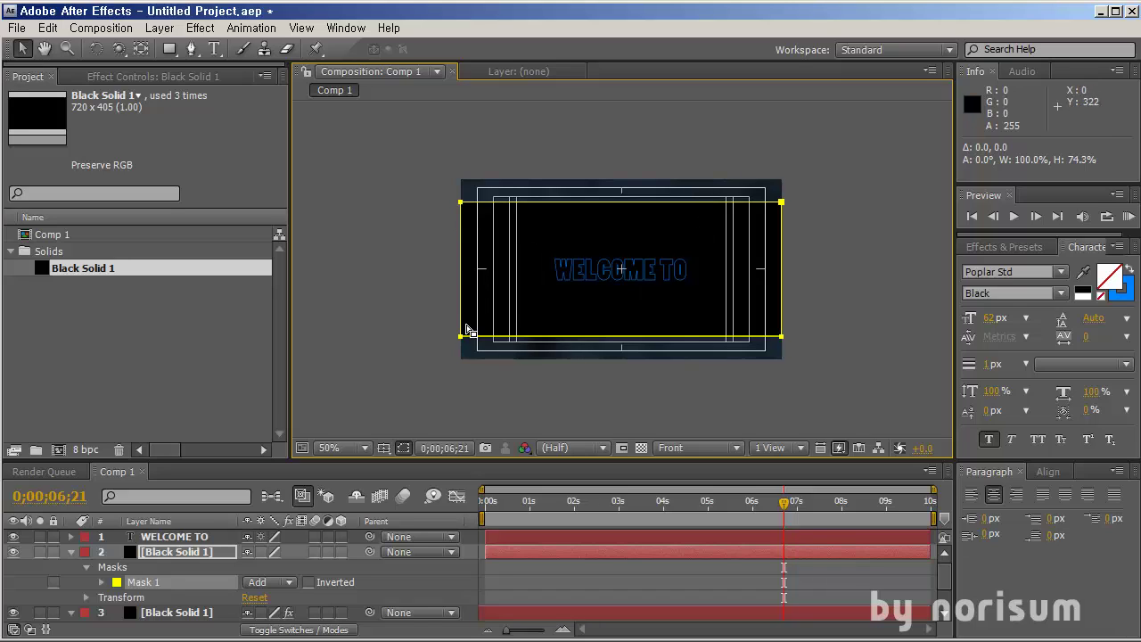
left_click(372, 586)
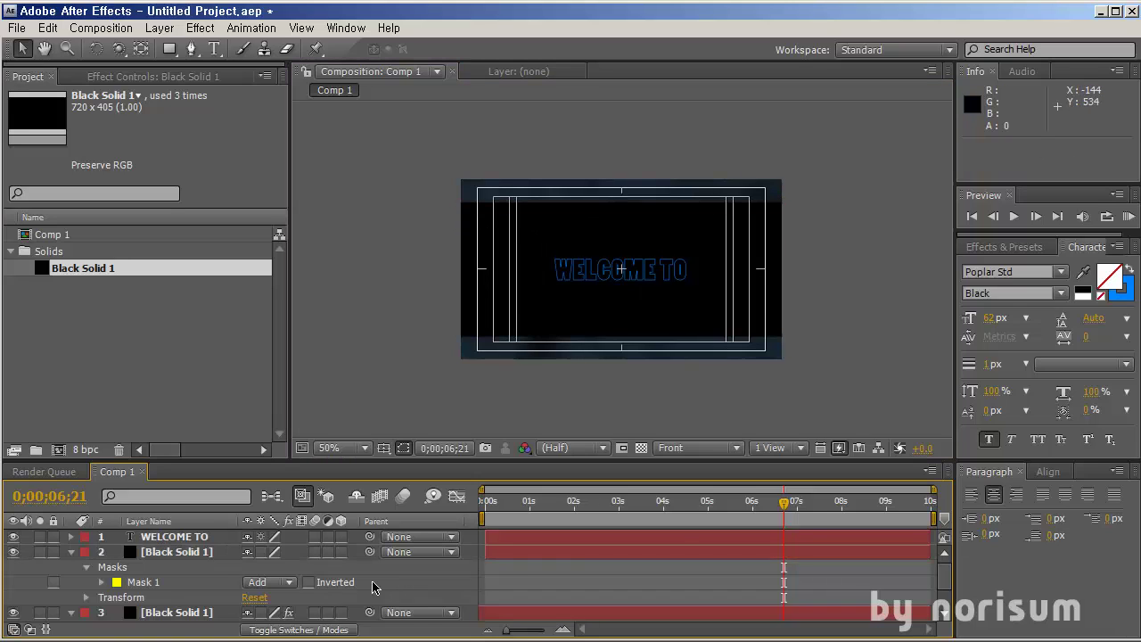
Set the track matte of the blue particle layer to Alpha Matte, using the masked solid above it.
key("F4")
scroll(303, 595, "down", 3)
scroll(350, 587, "up", 3)
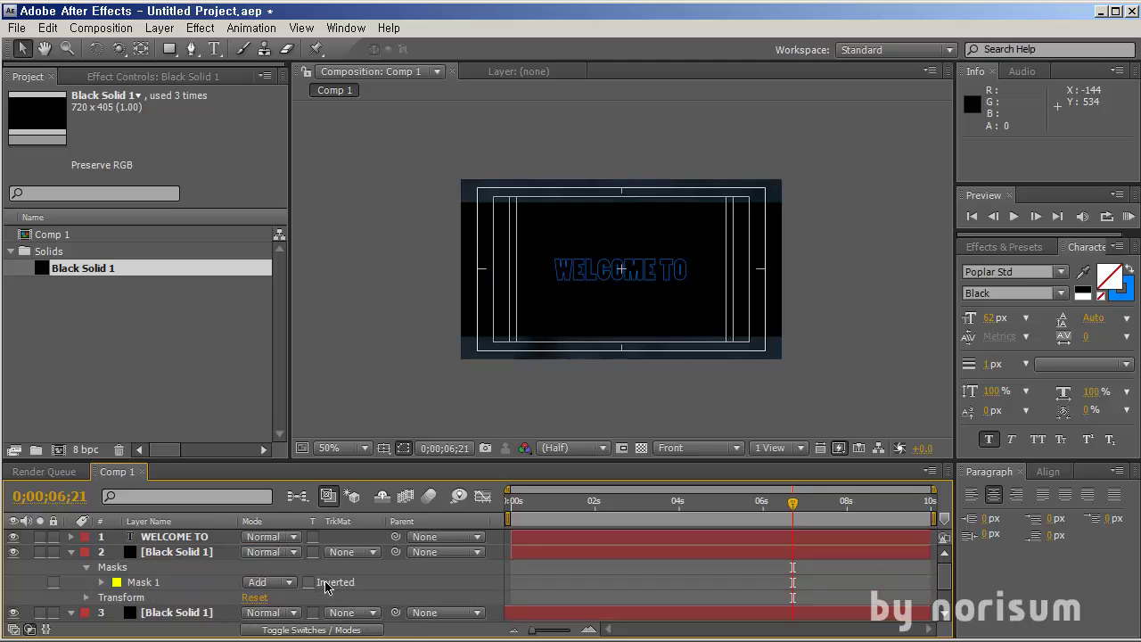
scroll(334, 588, "down", 3)
left_click(356, 571)
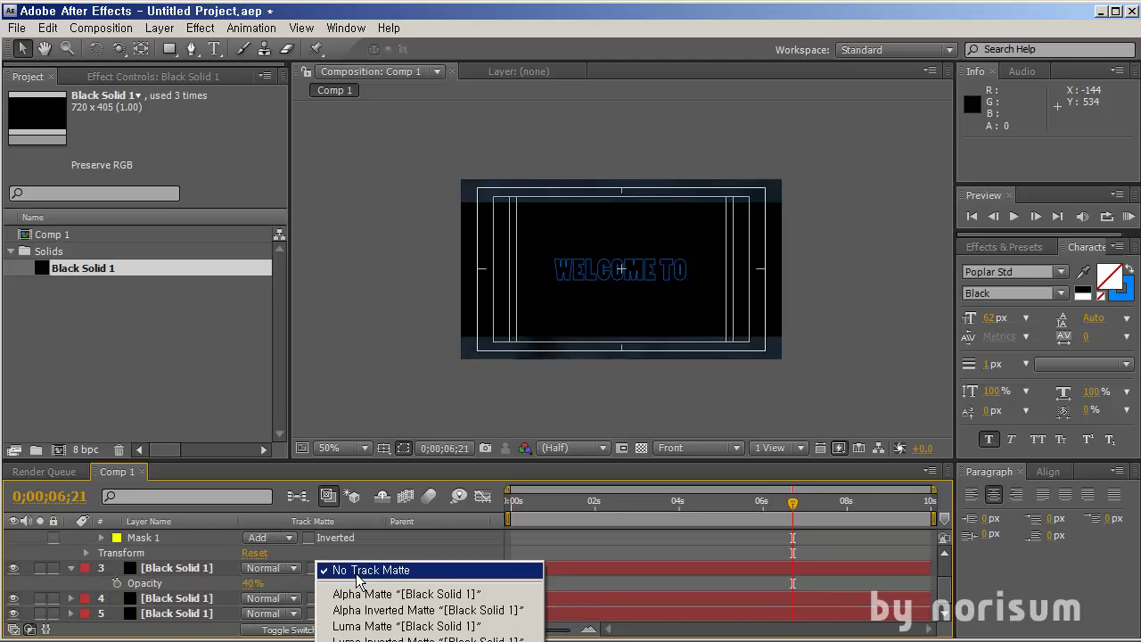
left_click(416, 594)
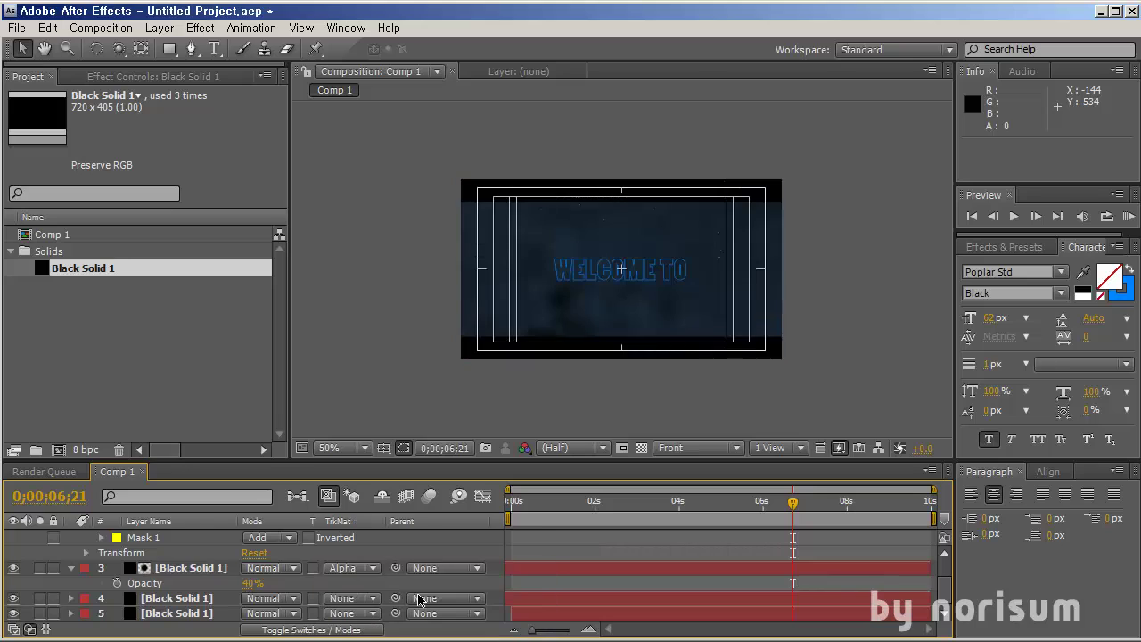
Feather the matte solid's mask vertically by about 77 pixels, keeping the horizontal feather at 0.
key(".")
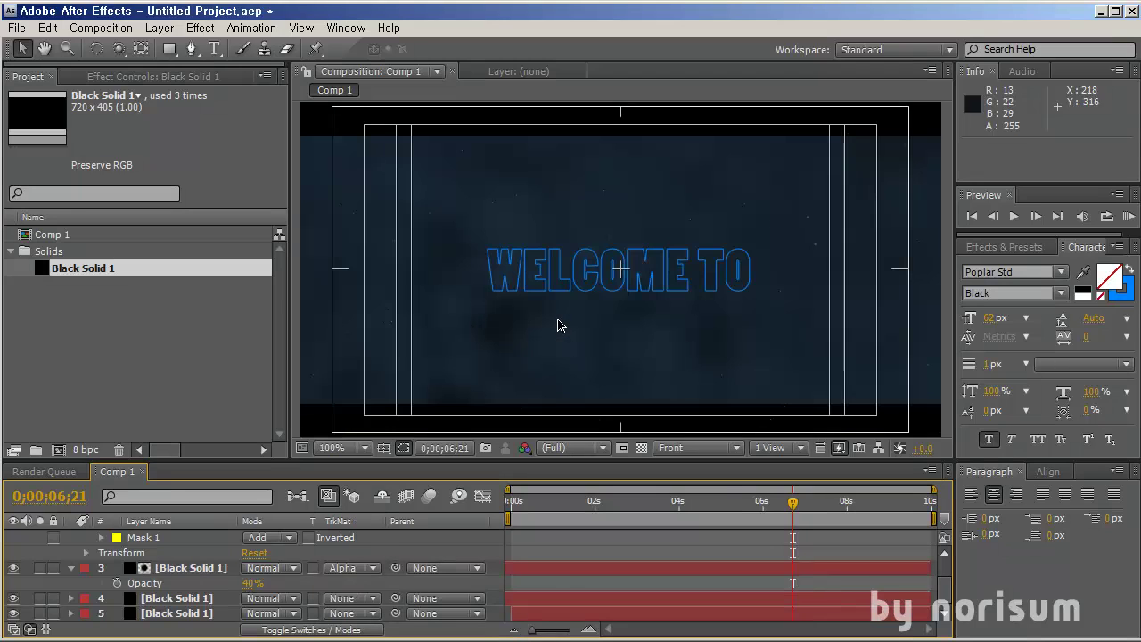
left_click(168, 540)
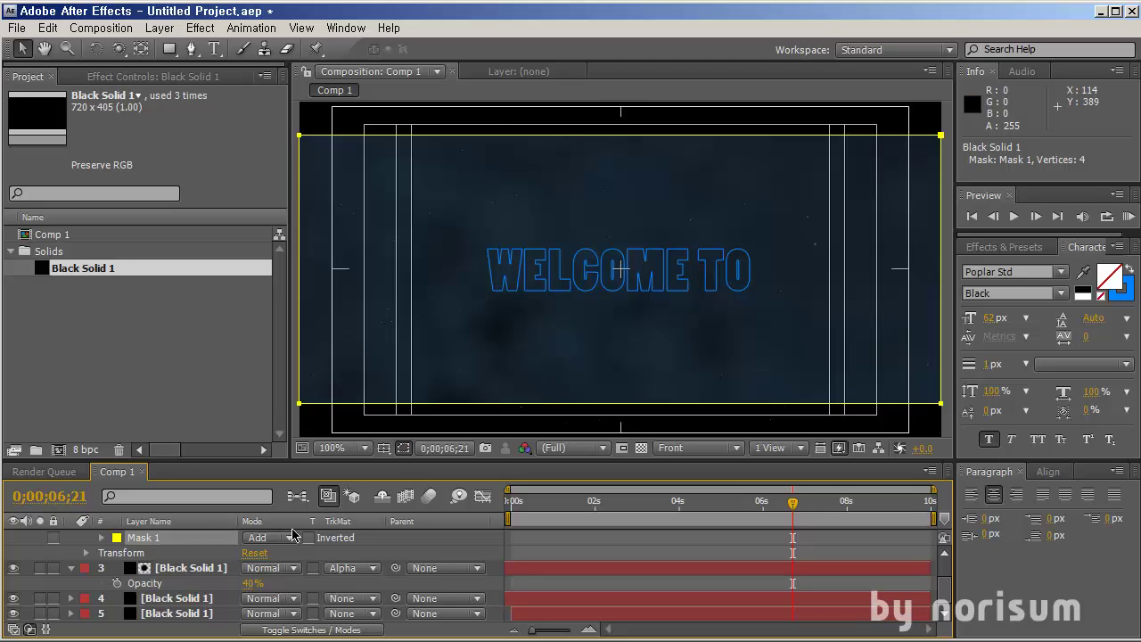
key("m")
key("m")
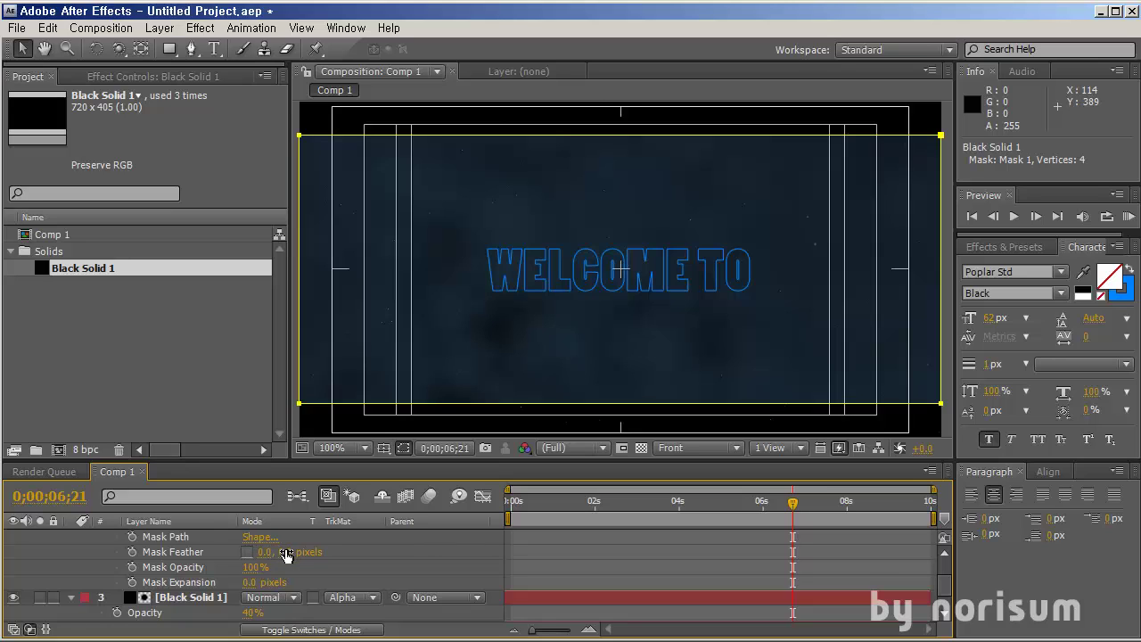
left_click_drag(285, 553, 318, 552)
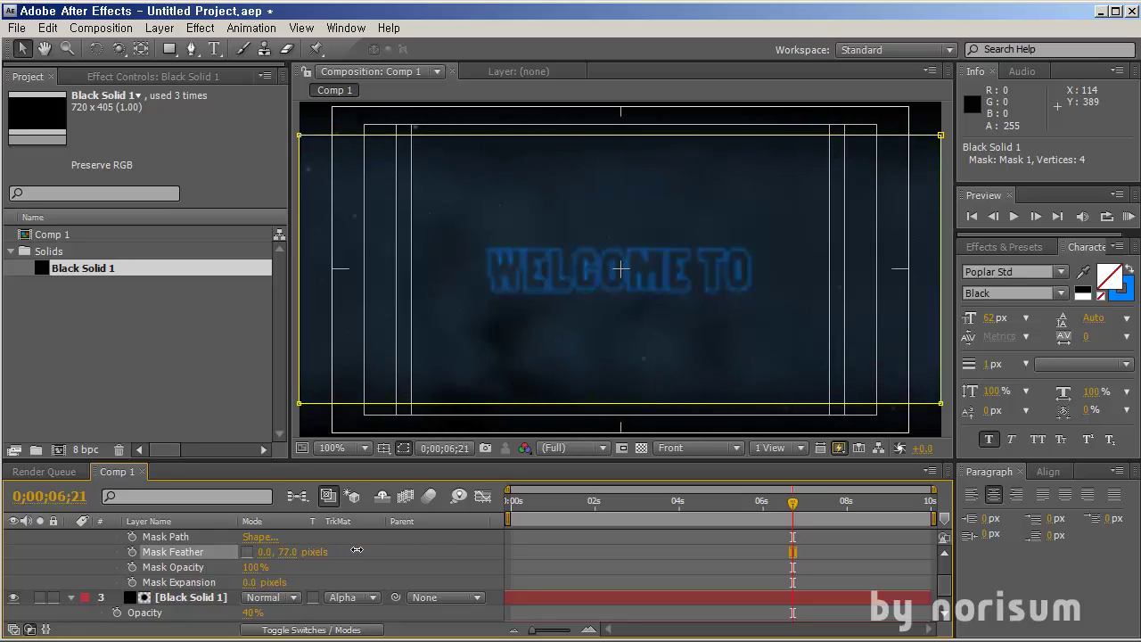
scroll(423, 558, "down", 2)
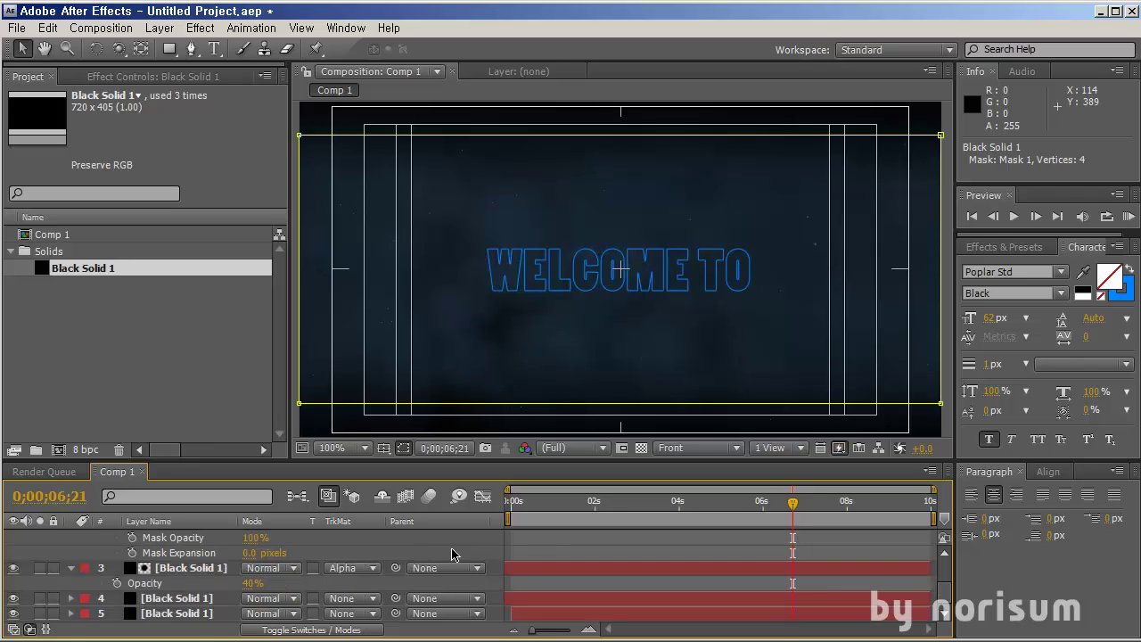
scroll(535, 326, "down", 2)
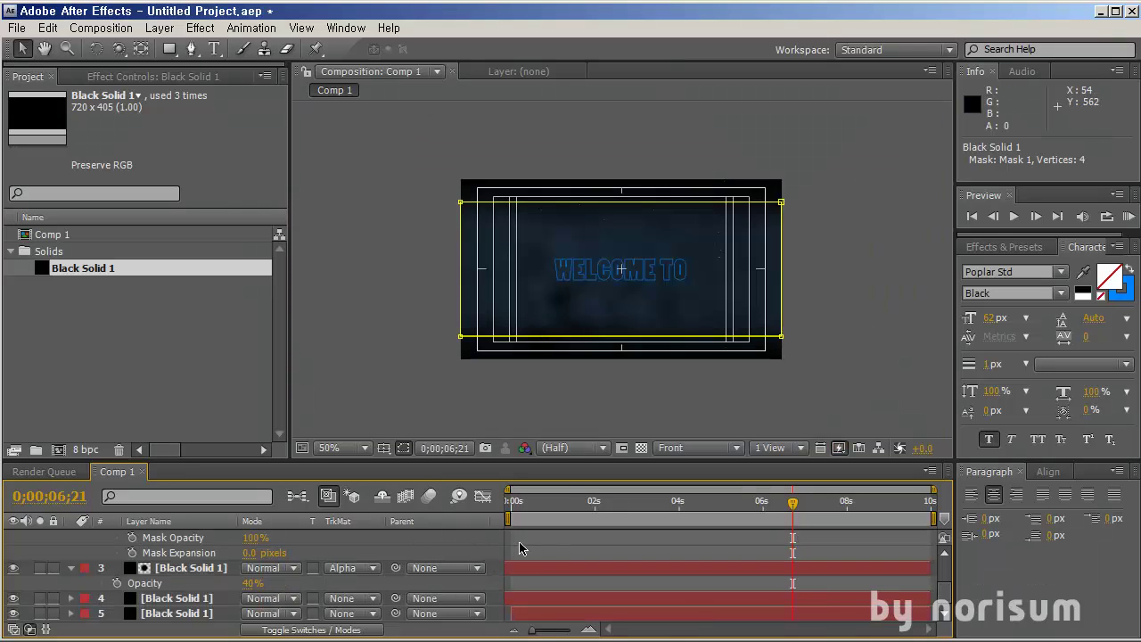
Expand the matte solid's mask by about 55 pixels and collapse its mask properties.
left_click(251, 554)
left_click_drag(251, 554, 304, 556)
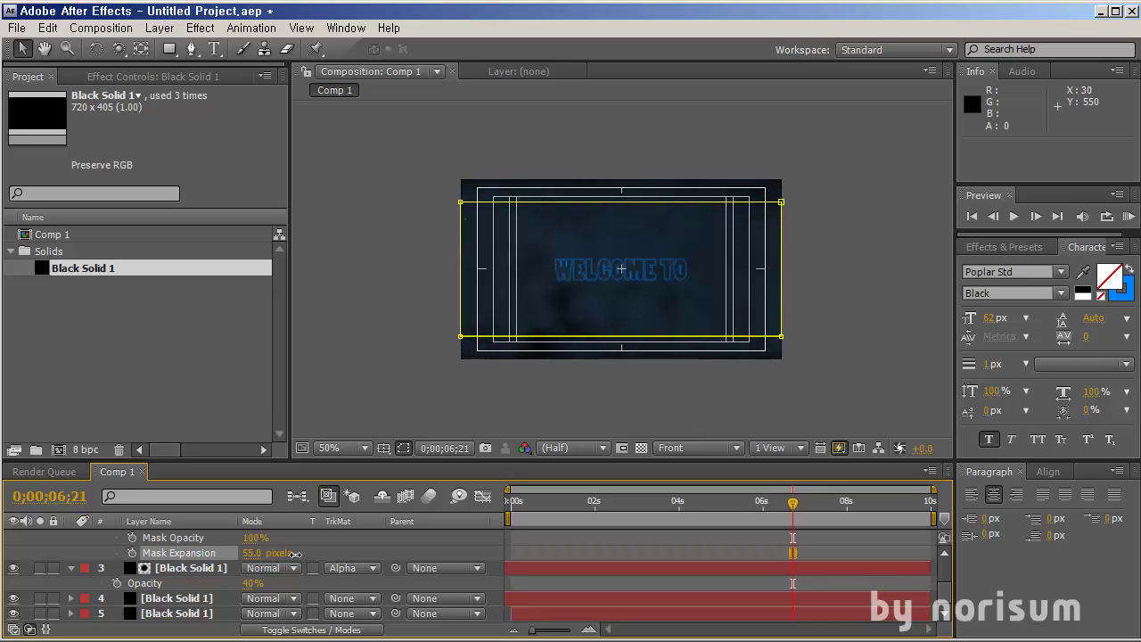
key("m")
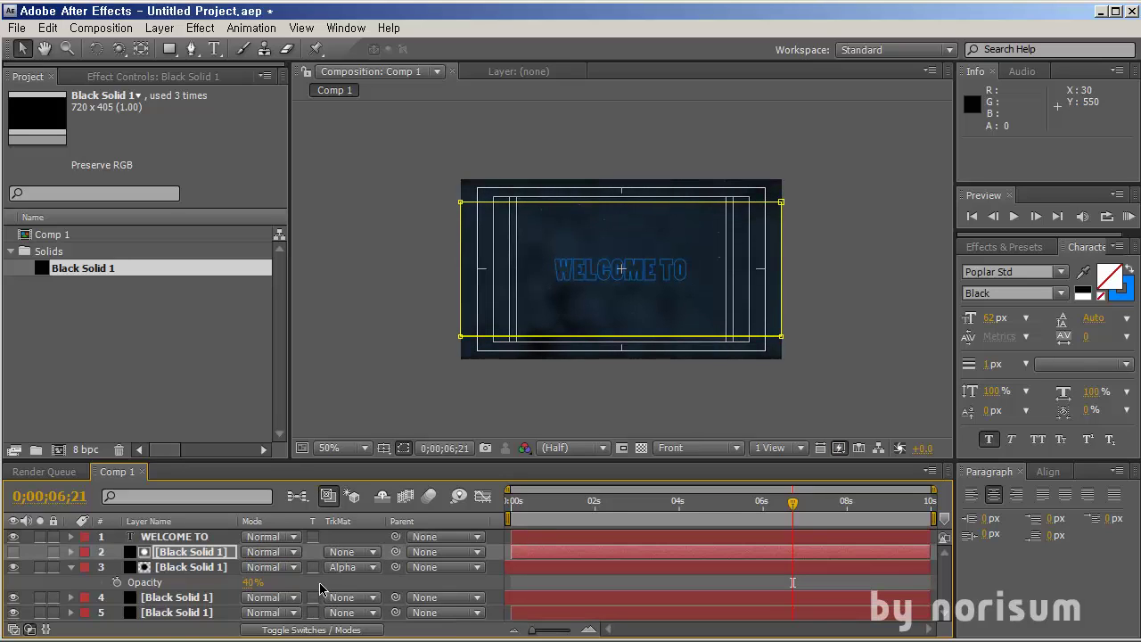
left_click(320, 588)
Check the composition at 0;00;03;28 and lower the opacity of the matted blue particle layer further.
key("/")
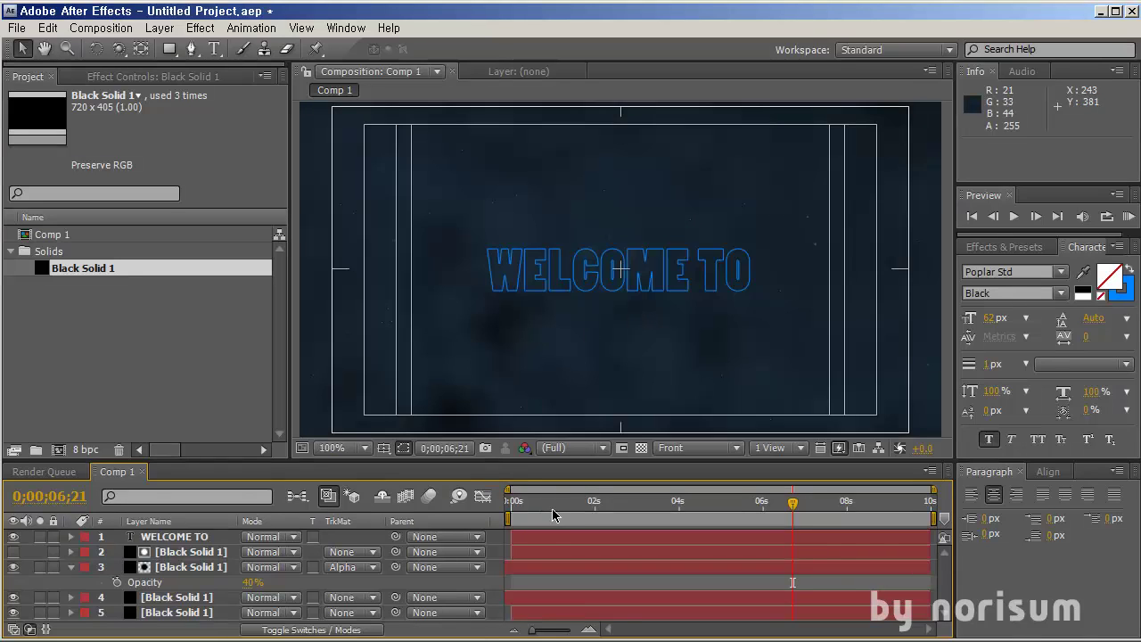
left_click_drag(552, 515, 677, 513)
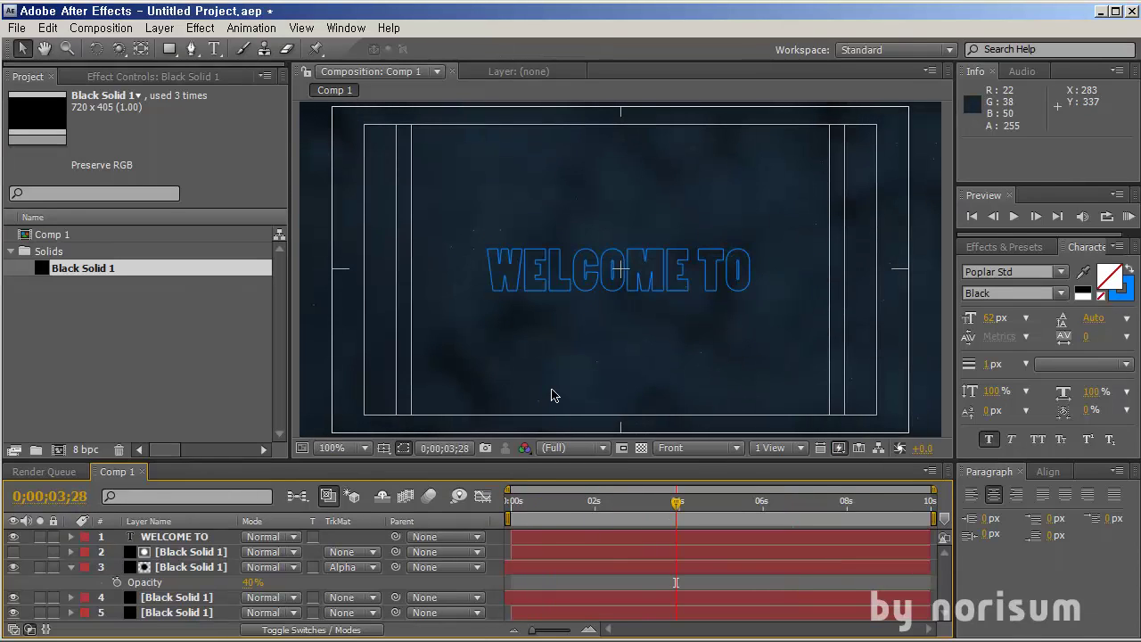
left_click(175, 553)
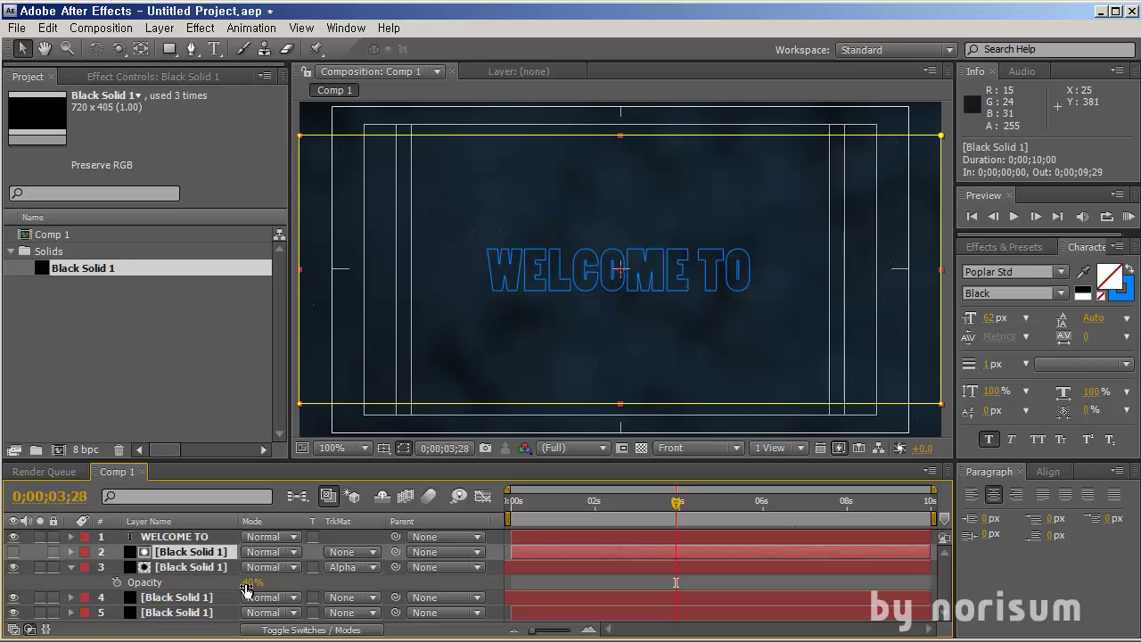
left_click_drag(253, 588, 237, 582)
key("t")
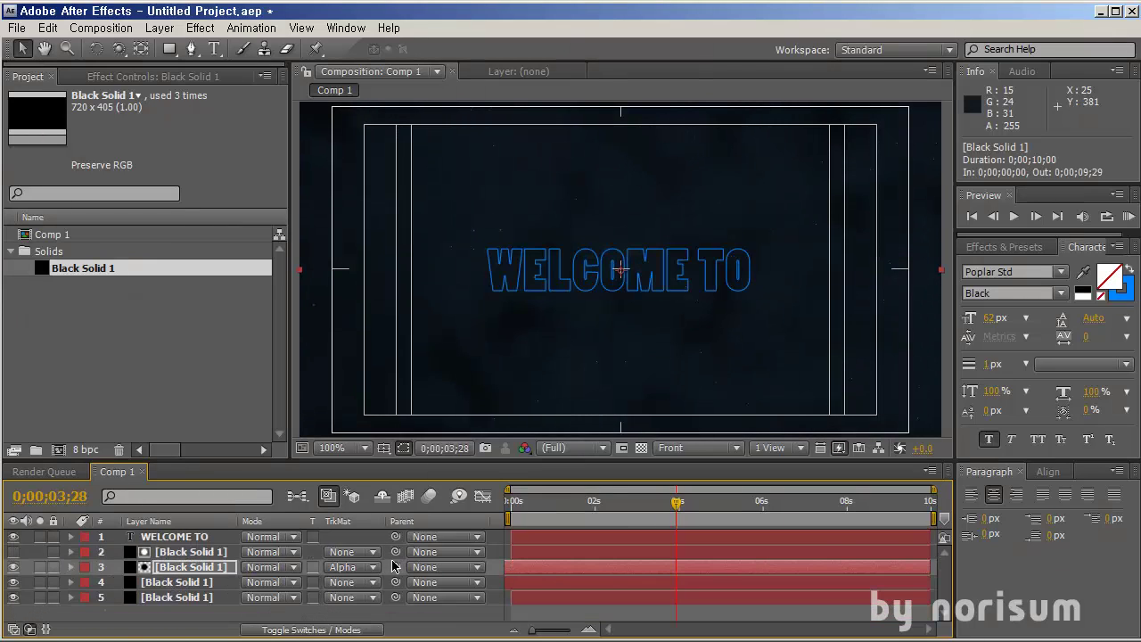
Fill the "WELCOME TO" title with black, keeping its blue outline.
left_click(189, 617)
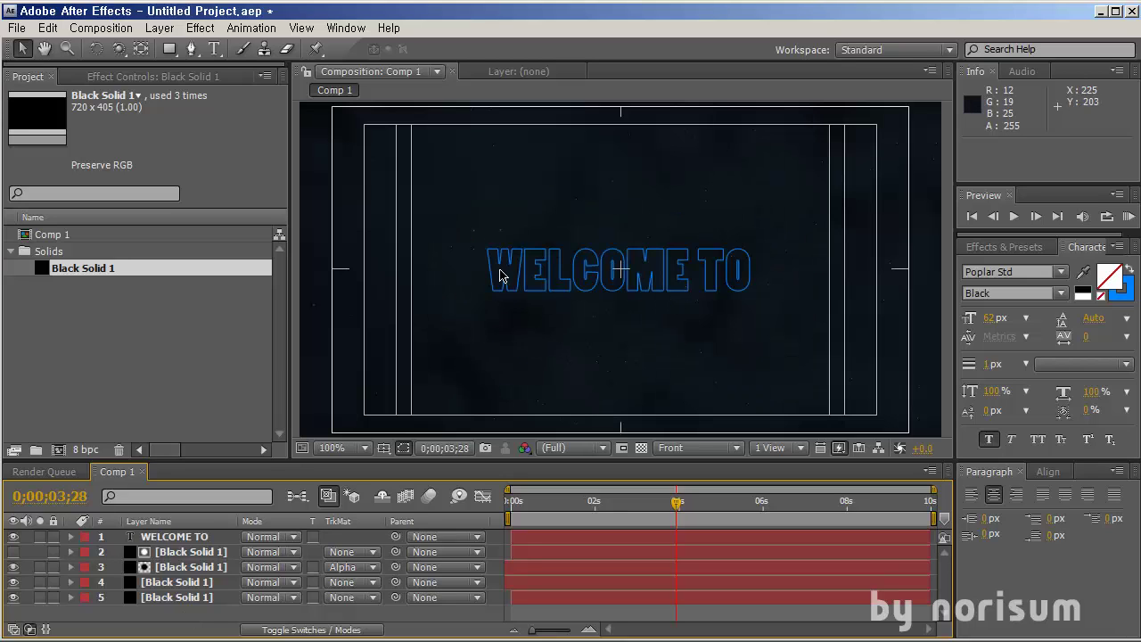
left_click(170, 542)
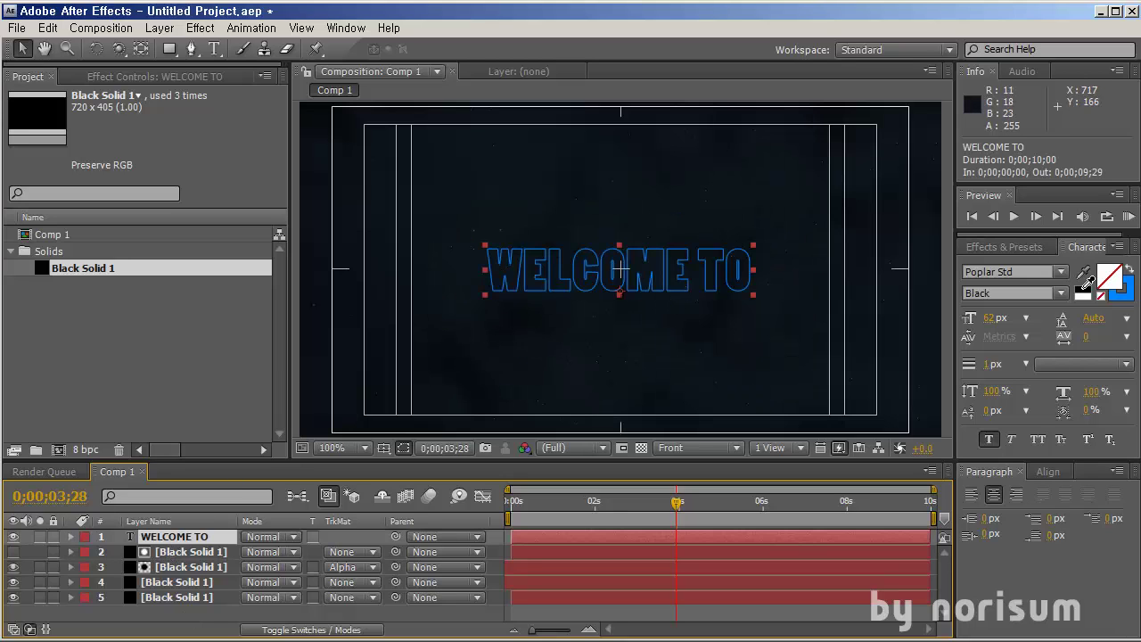
left_click(1084, 291)
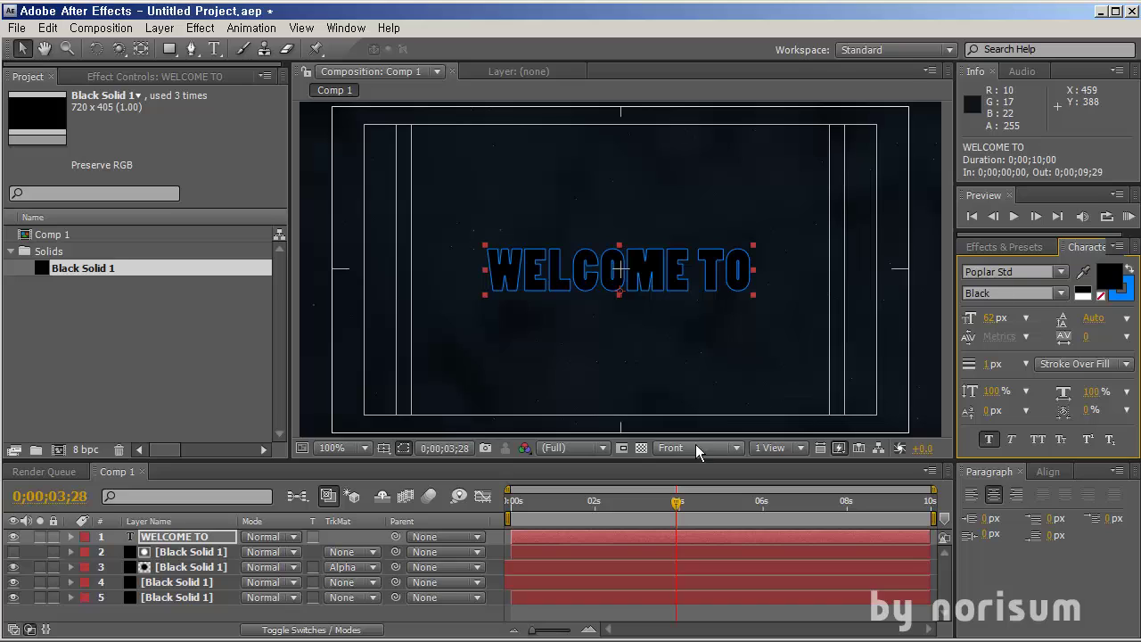
left_click(458, 615)
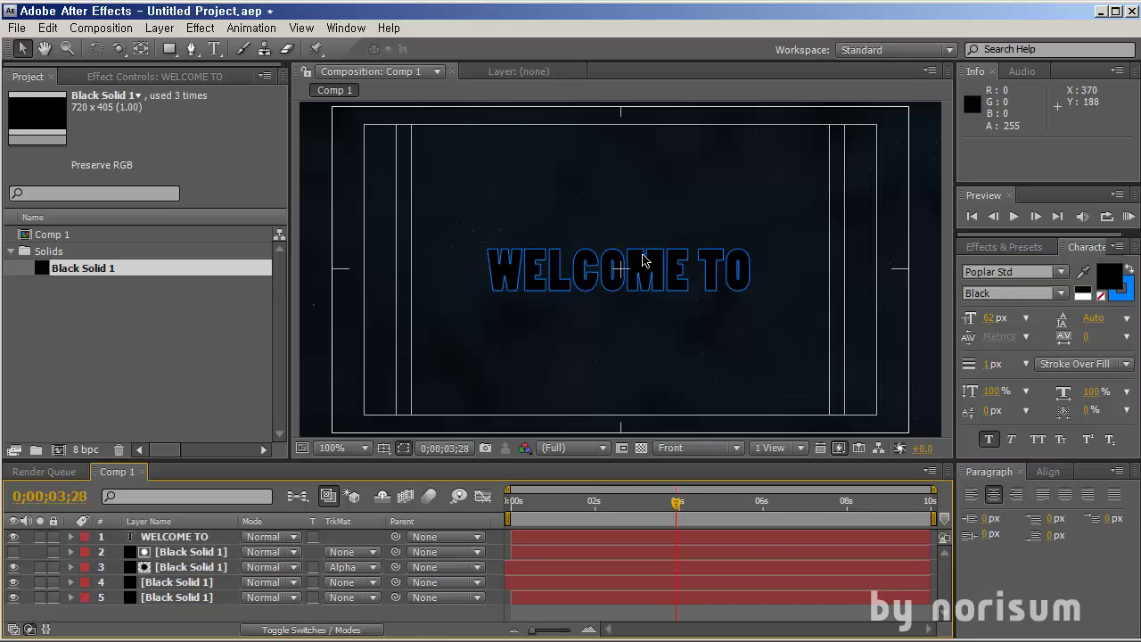
key("comma")
key("period")
Add a camera with the 28mm preset and switch the composition view to Active Camera.
left_click(153, 28)
mouse_move(158, 49)
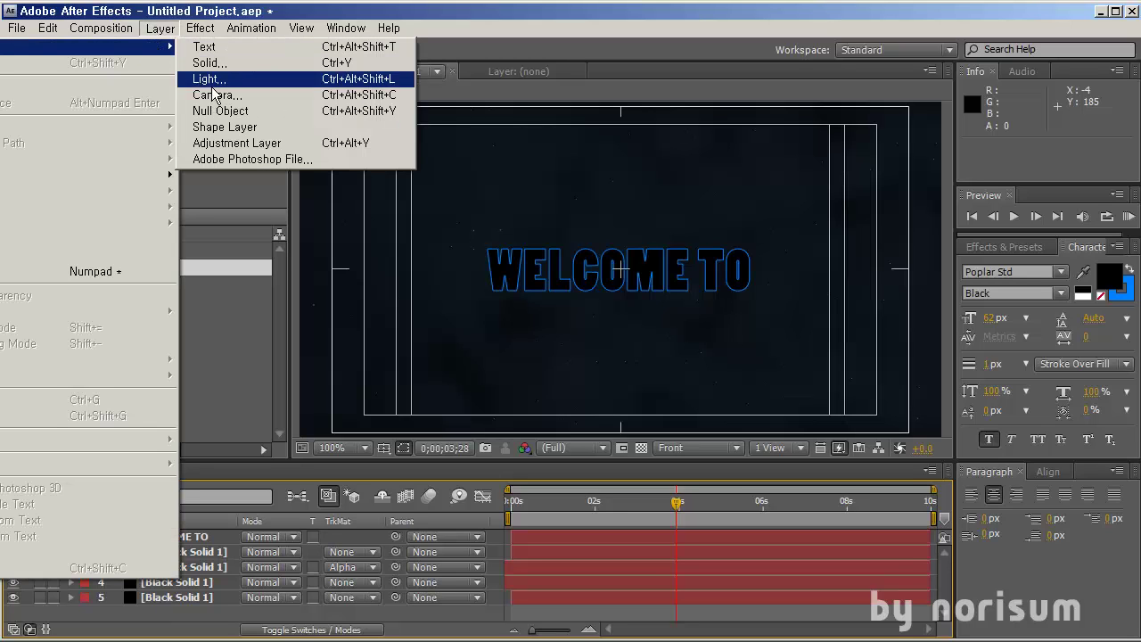
left_click(229, 100)
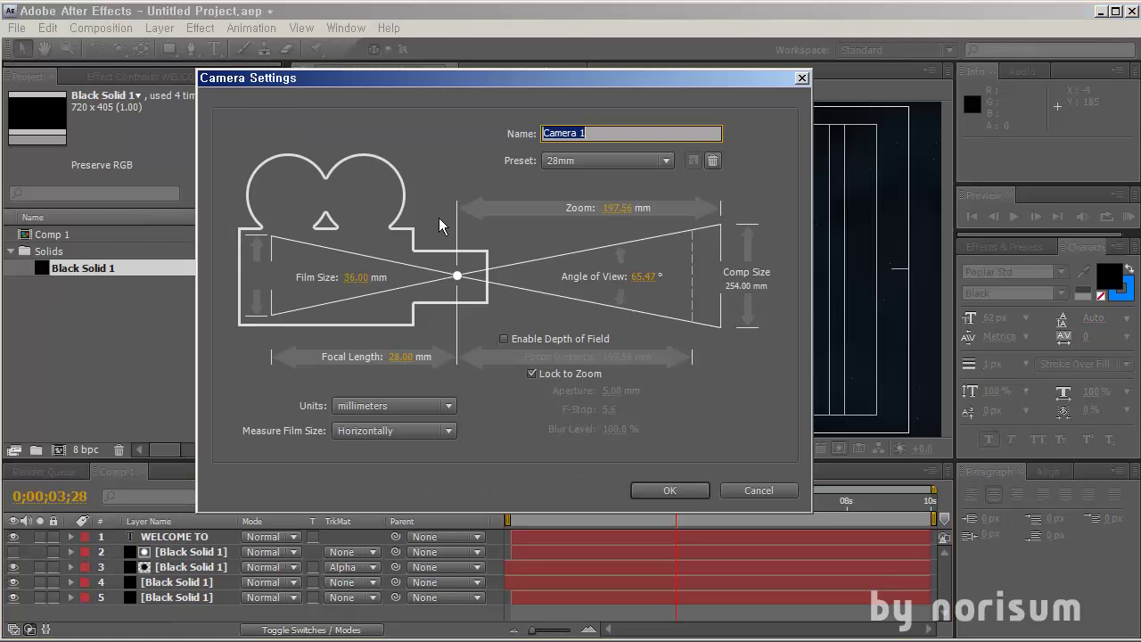
left_click(687, 492)
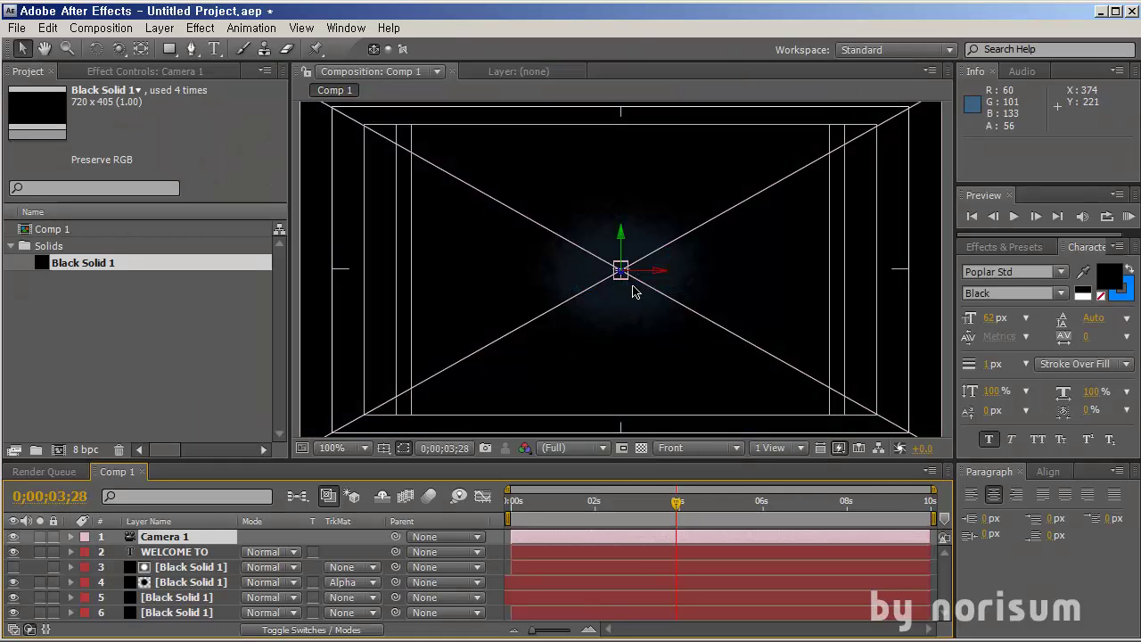
key("comma")
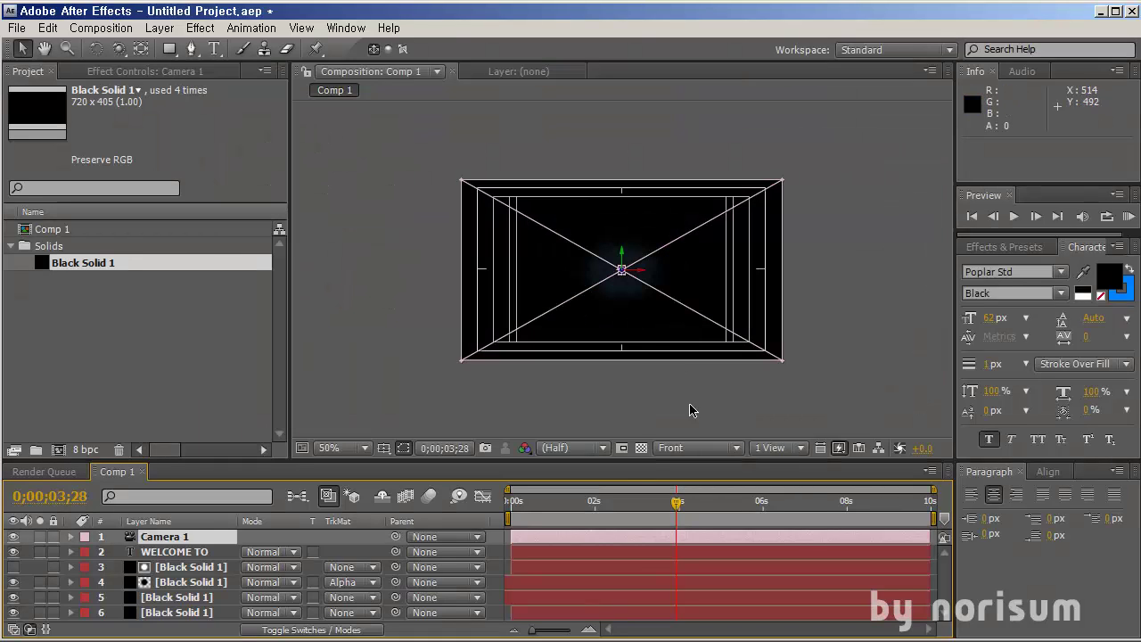
left_click(689, 450)
left_click(669, 398)
key("period")
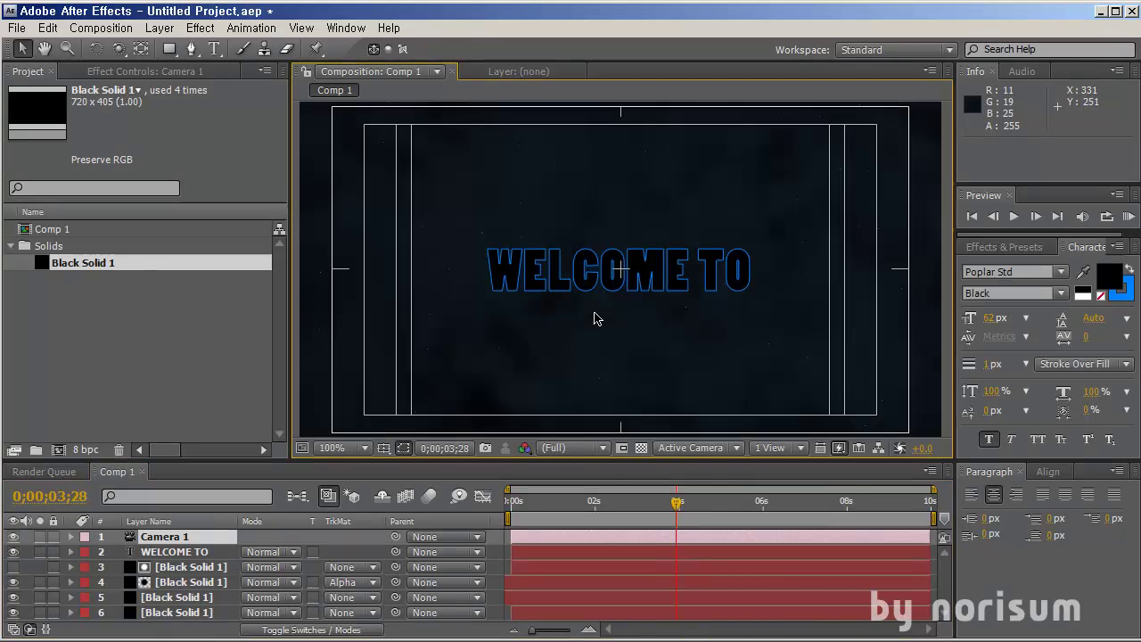
Try orbiting Camera 1 horizontally around the title and undo the orbit.
key("c")
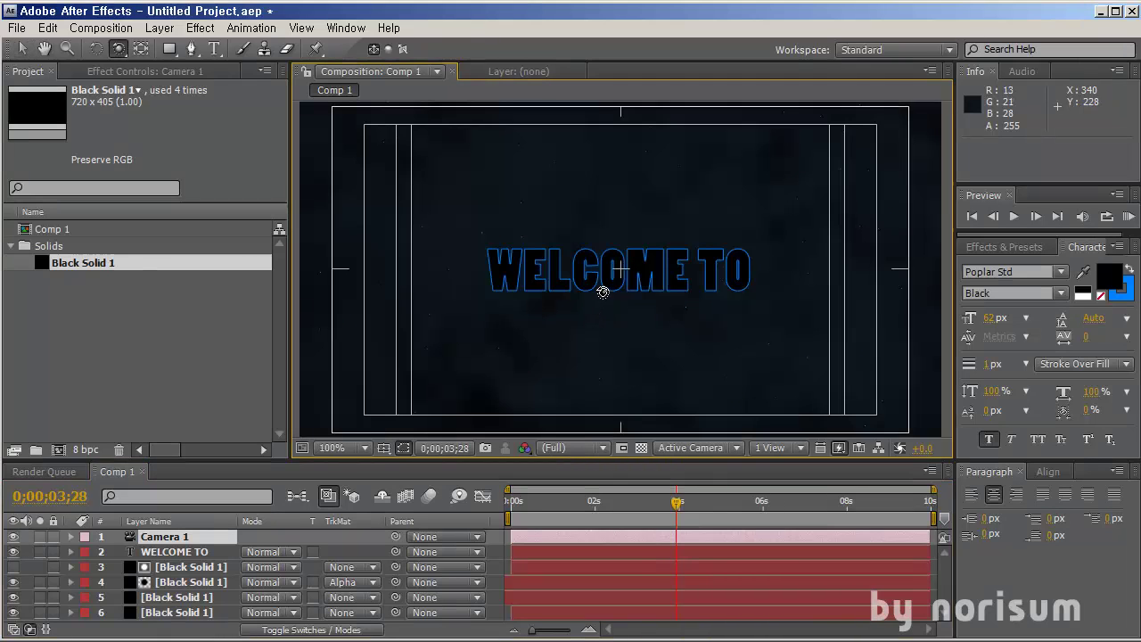
left_click(95, 48)
left_click_drag(128, 45, 178, 38)
left_click_drag(571, 271, 803, 301)
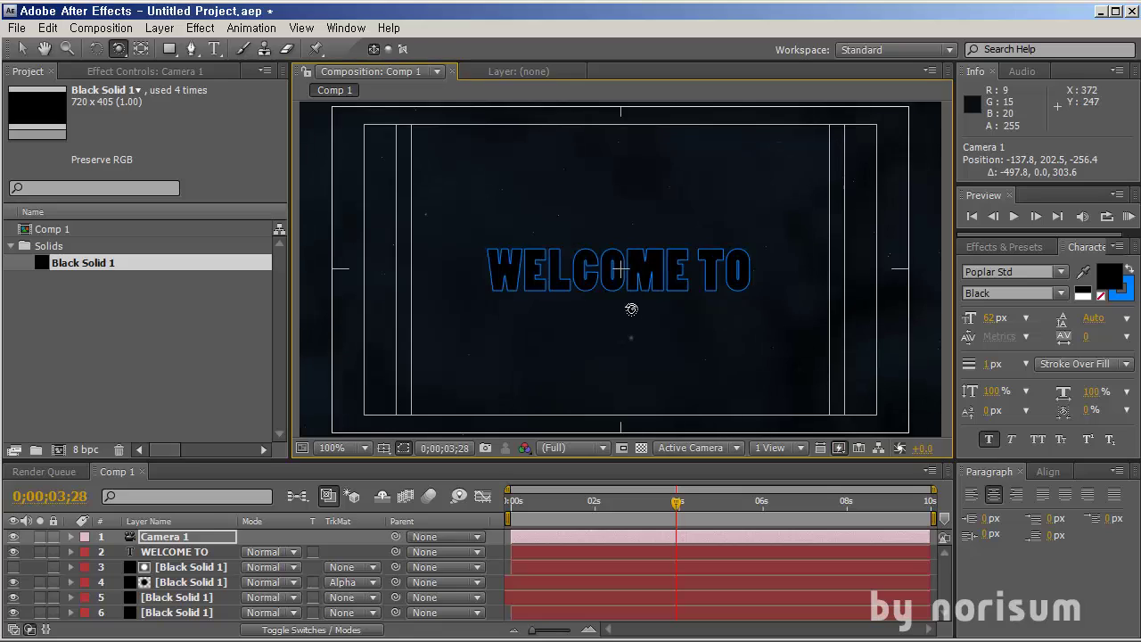
key("ctrl+z")
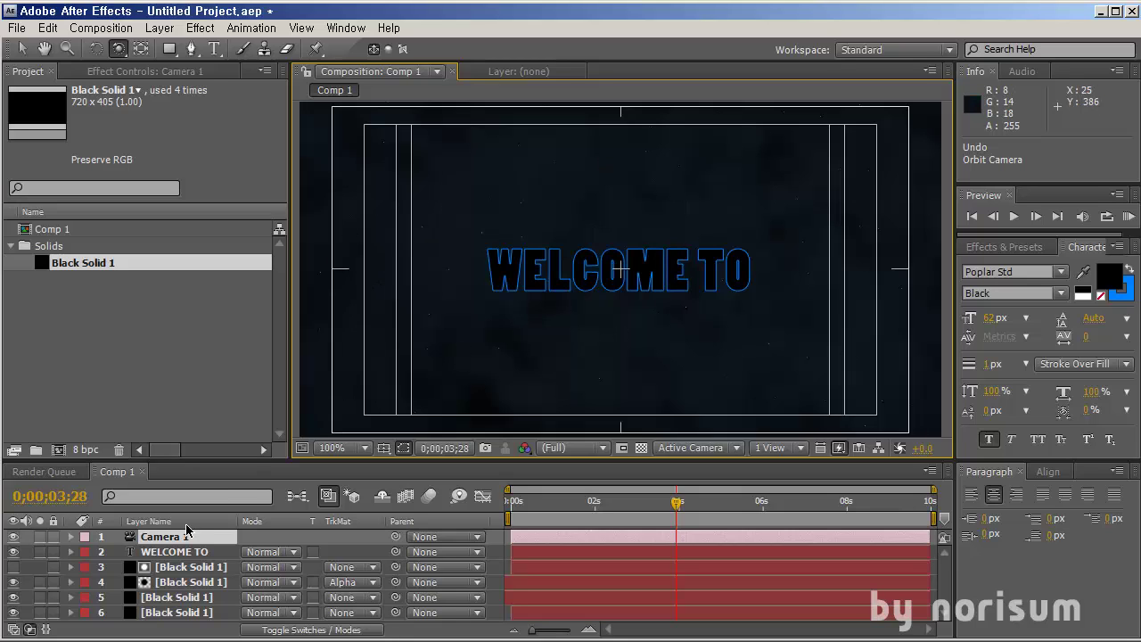
Add a null object, make it a 3D layer and parent Camera 1 to it.
left_click(157, 28)
mouse_move(161, 43)
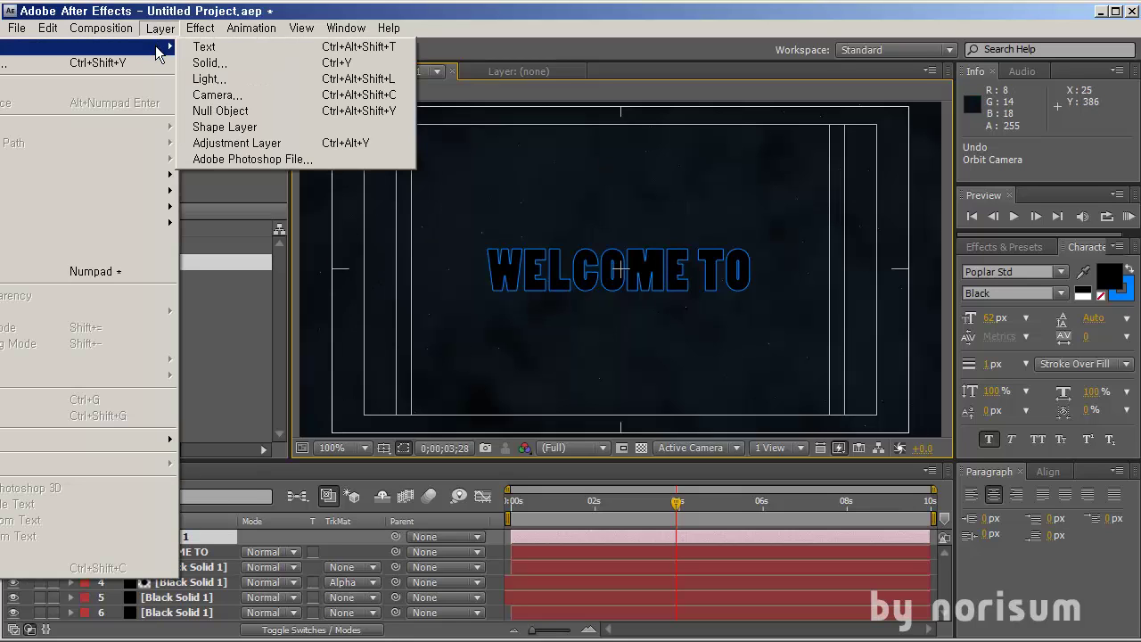
left_click(205, 110)
key("F4")
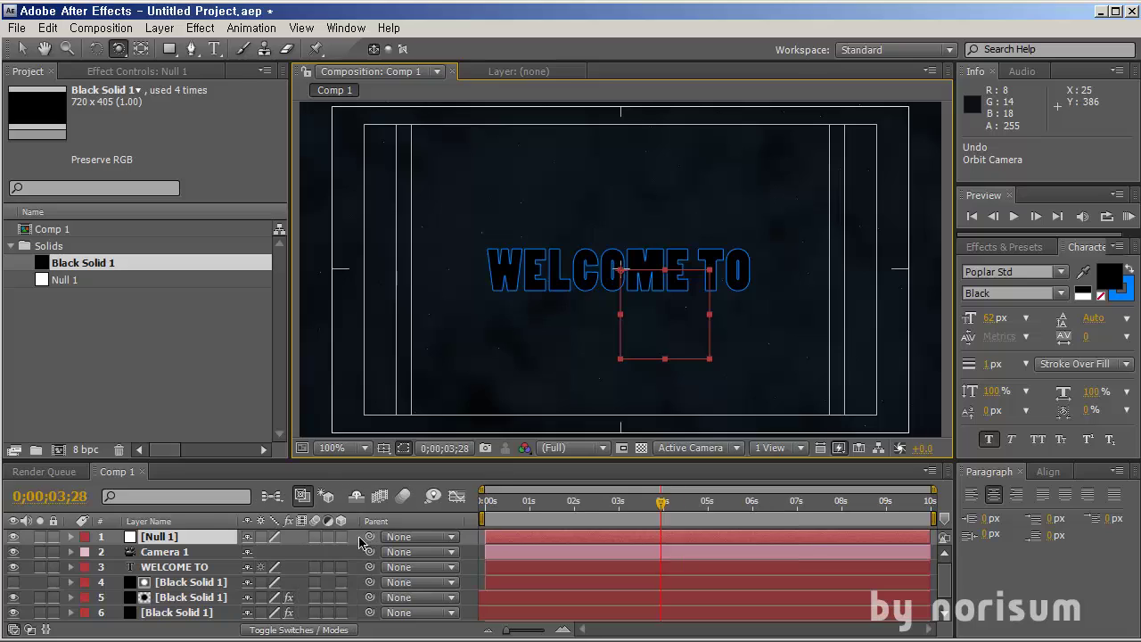
left_click(342, 536)
left_click_drag(370, 552, 193, 540)
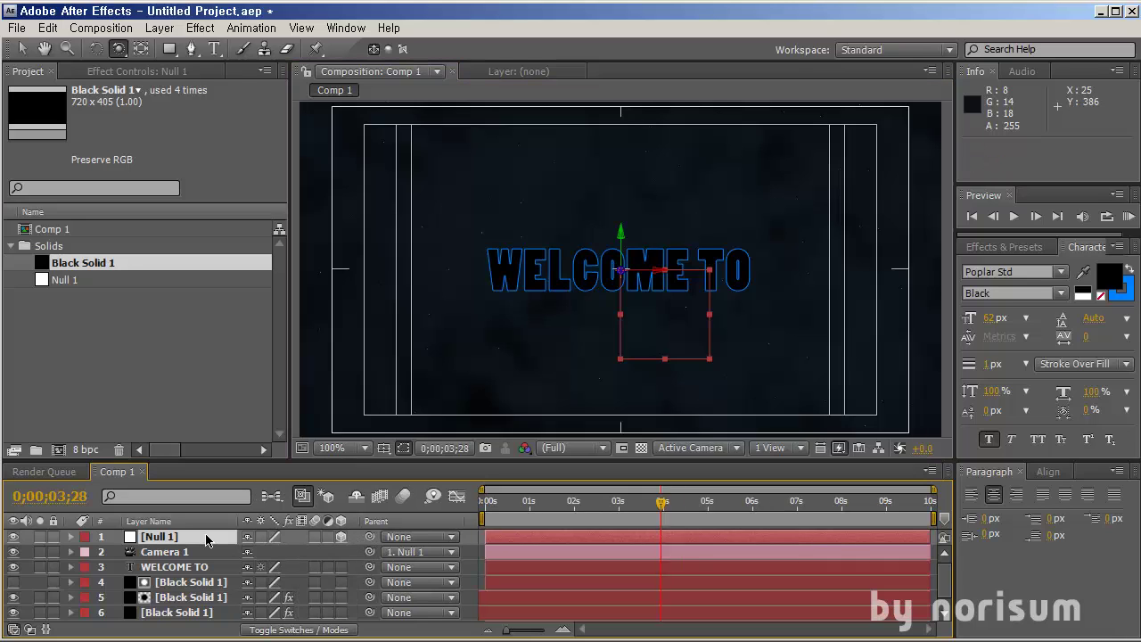
Make the "WELCOME TO" title a 3D layer and reveal the null's rotation properties.
left_click(193, 567)
left_click(342, 567)
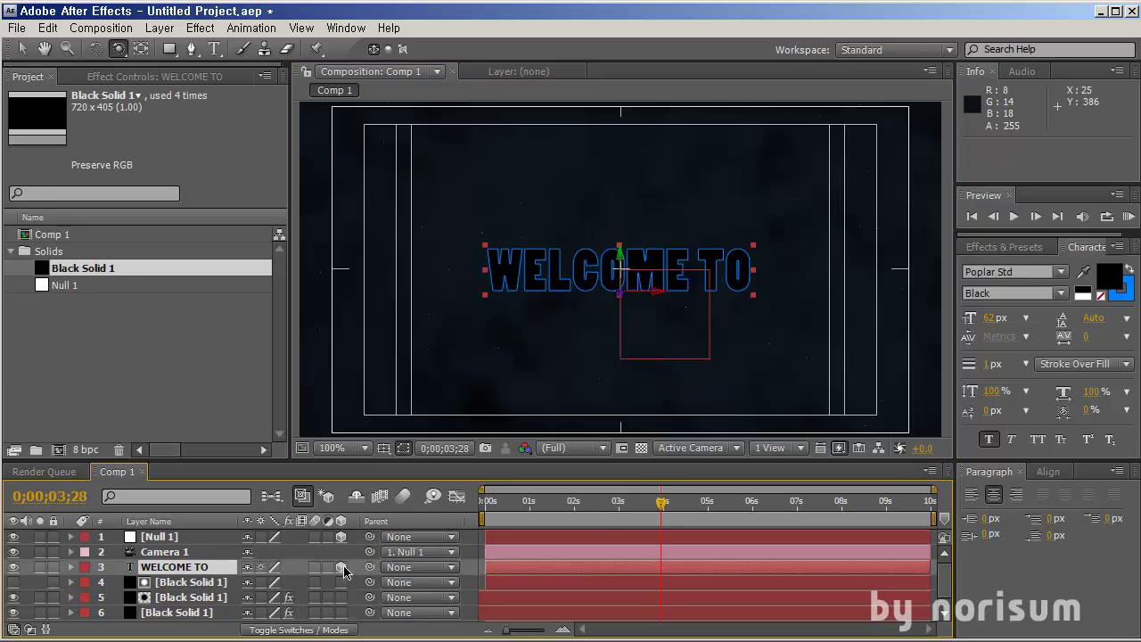
left_click(198, 537)
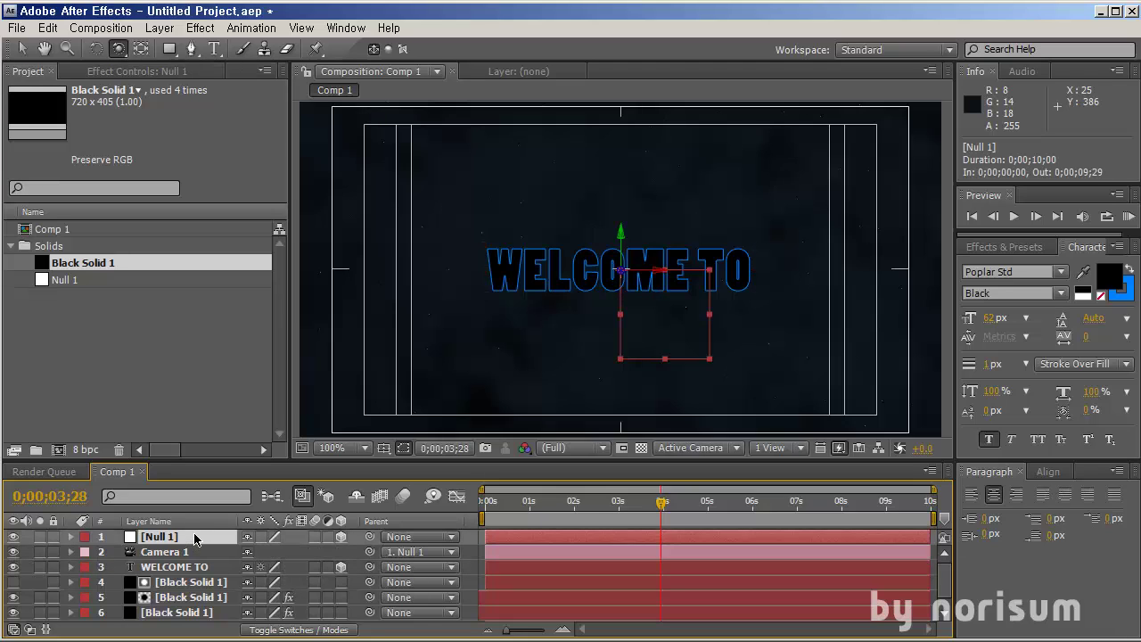
key("r")
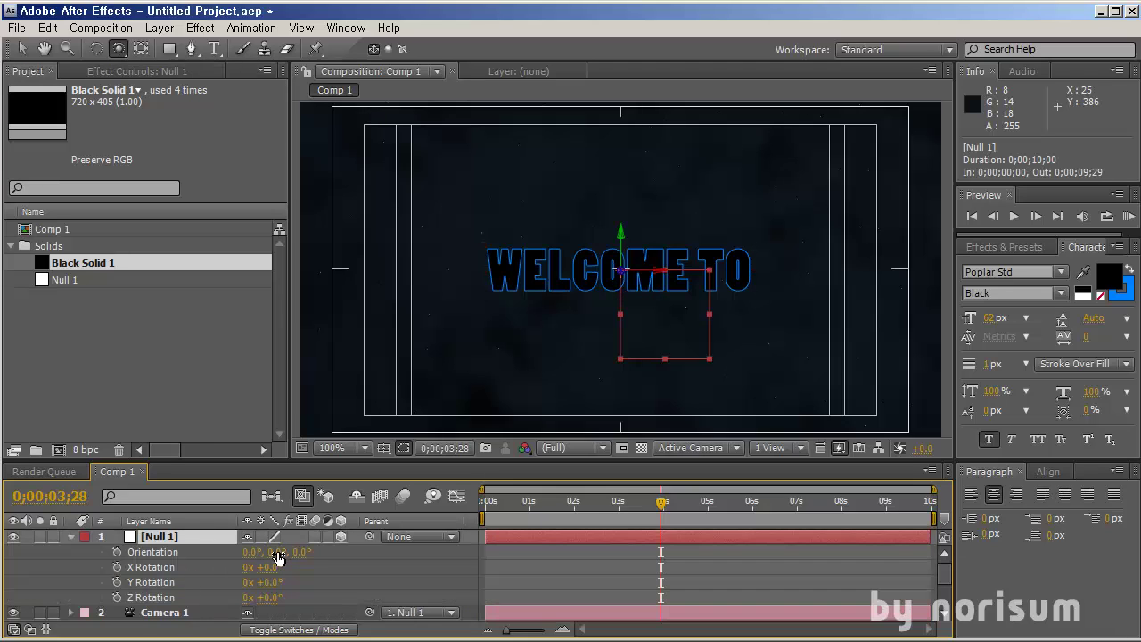
Try a Y orientation of 96° on the null and undo it.
left_click_drag(278, 557, 346, 579)
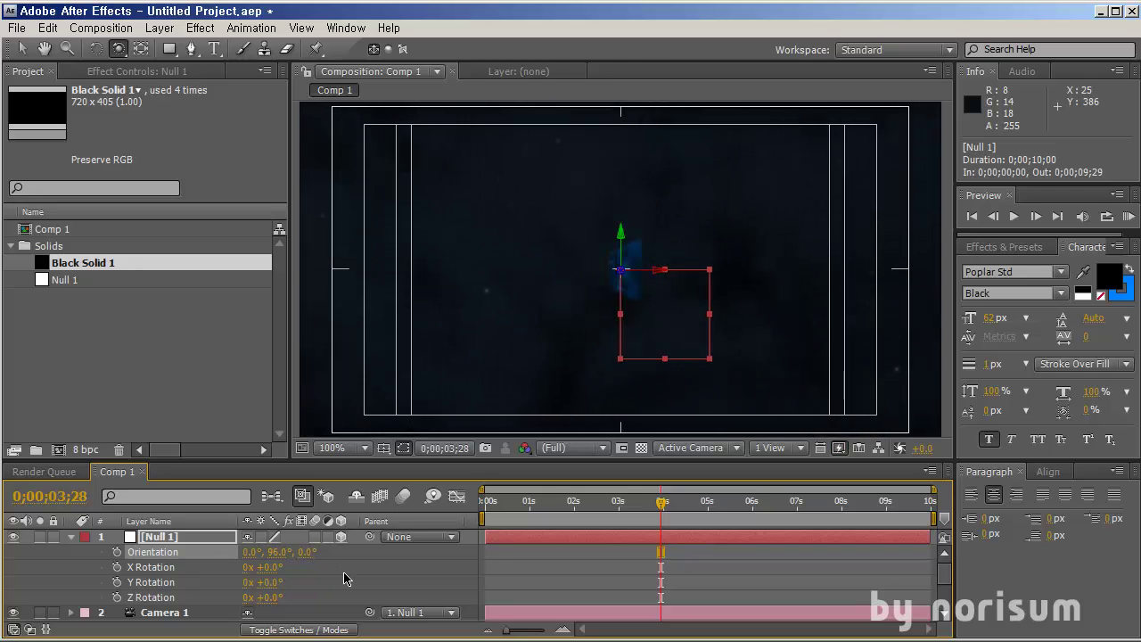
key("ctrl+z")
Move the null backwards along its Z axis to a Z position of about -414.
left_click(23, 48)
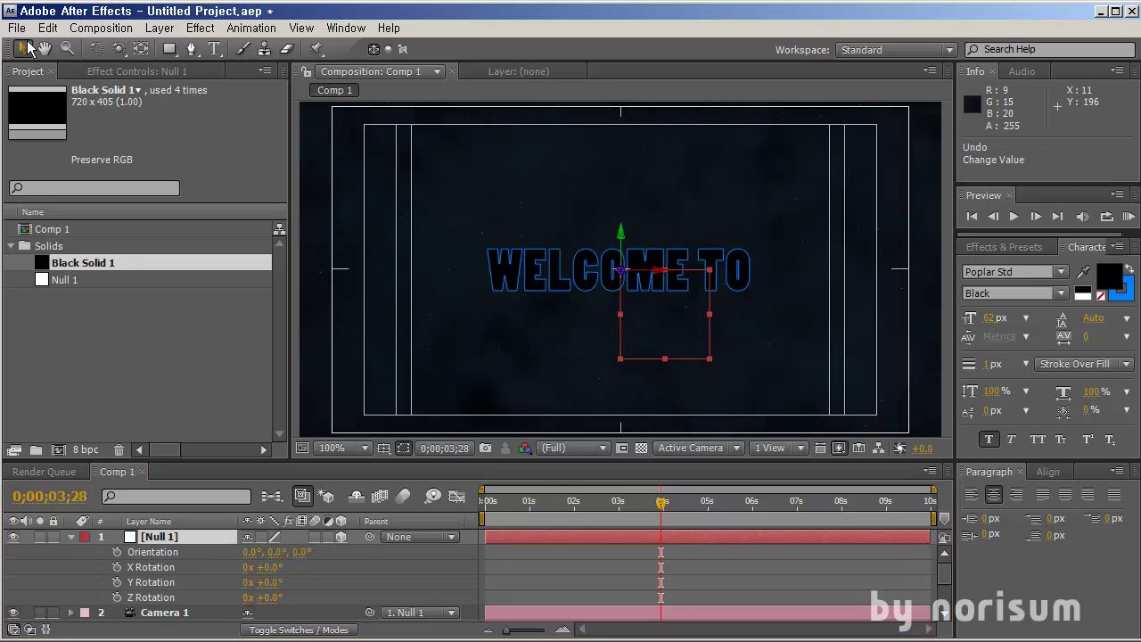
left_click_drag(627, 271, 661, 576)
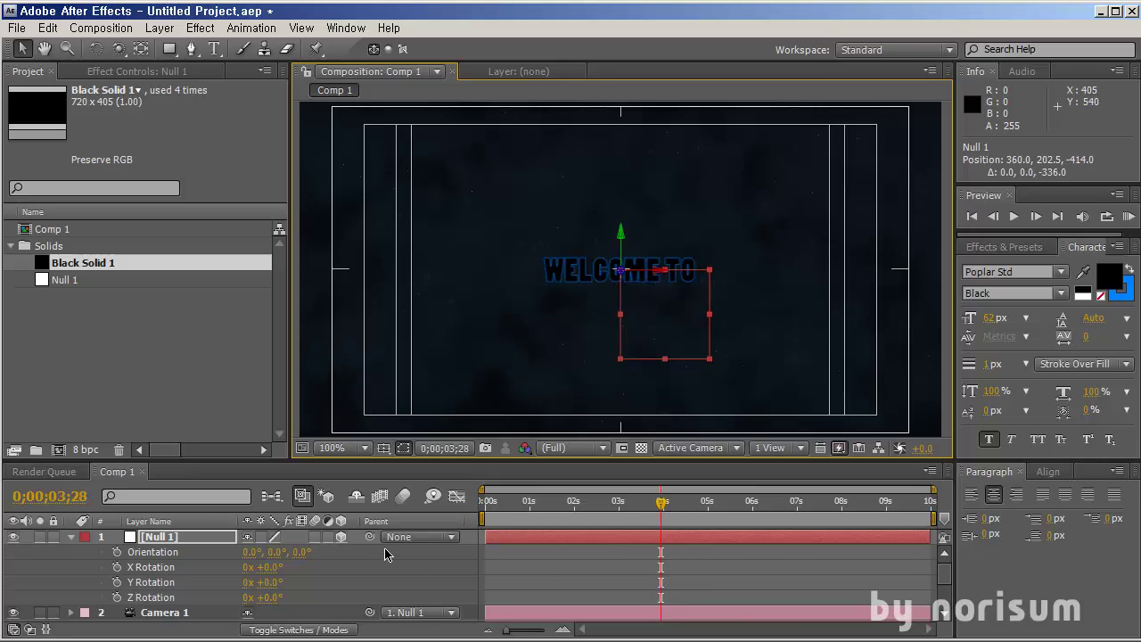
Set the null's Y orientation to 96° and keyframe Orientation at 0;00;00;00.
left_click(182, 545)
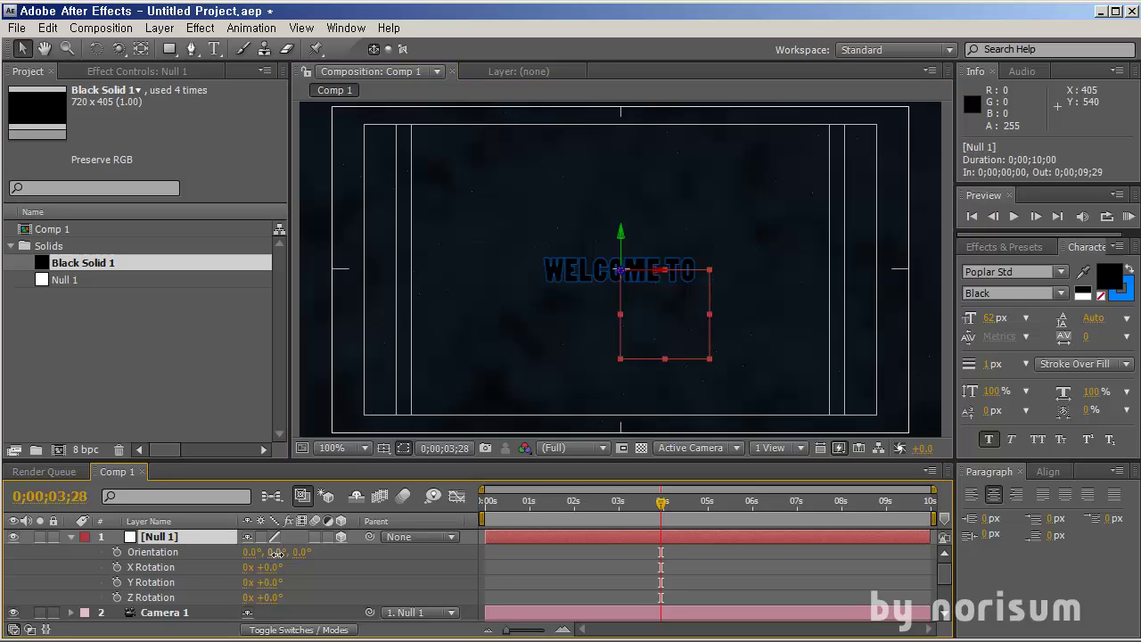
left_click_drag(276, 552, 353, 563)
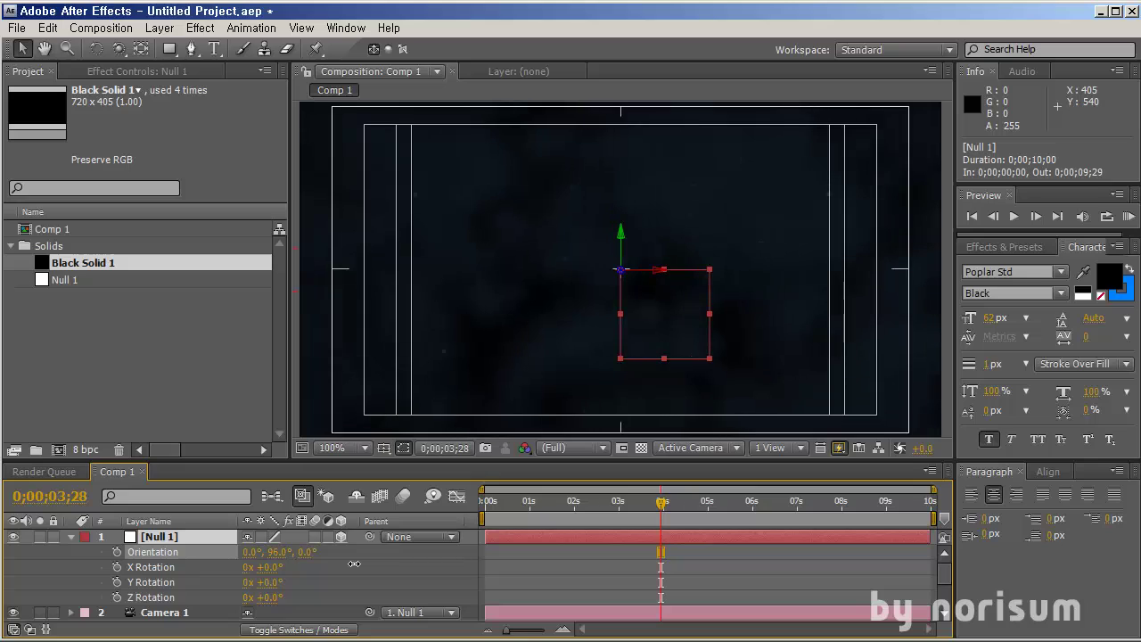
left_click(122, 552)
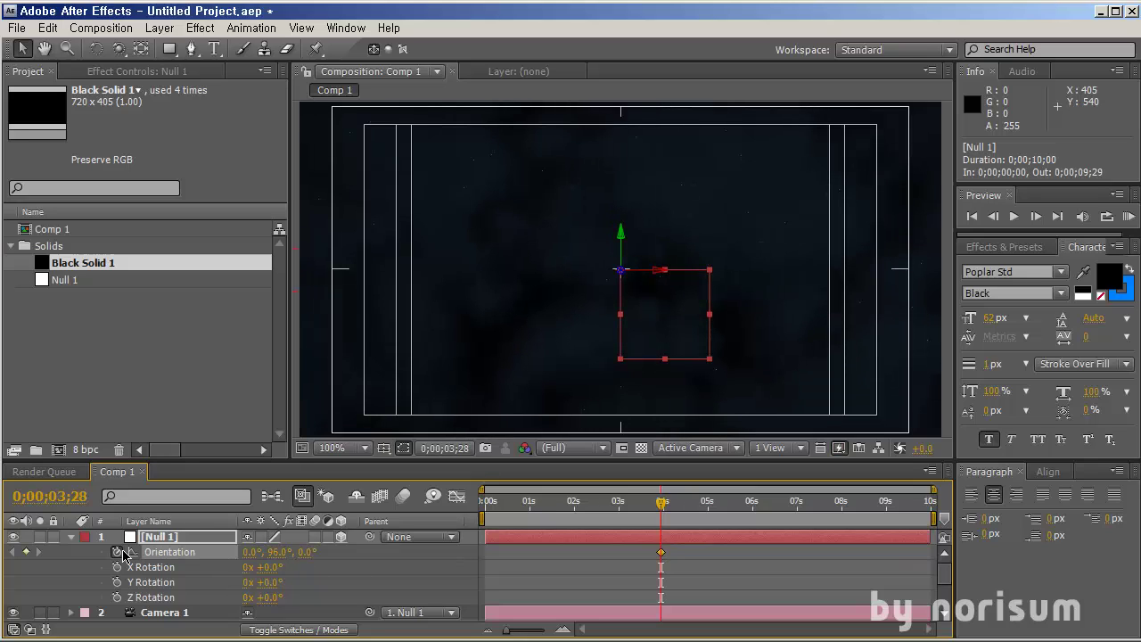
left_click_drag(662, 556, 487, 555)
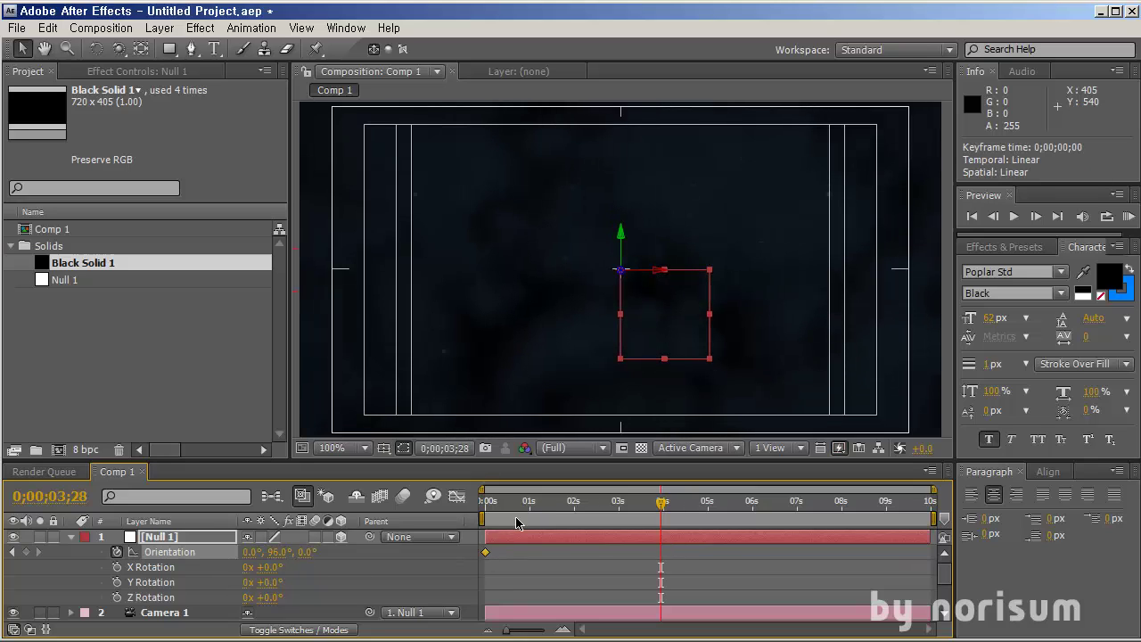
Add a second Orientation keyframe to the null at 0;00;01;00.
left_click(532, 517)
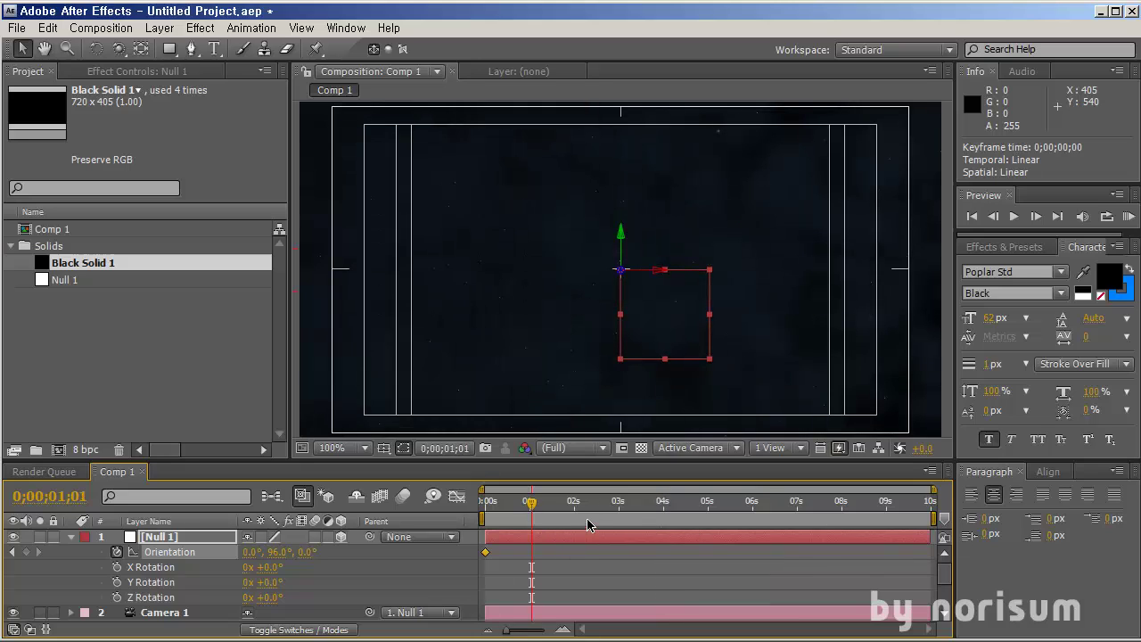
key("Page_Up")
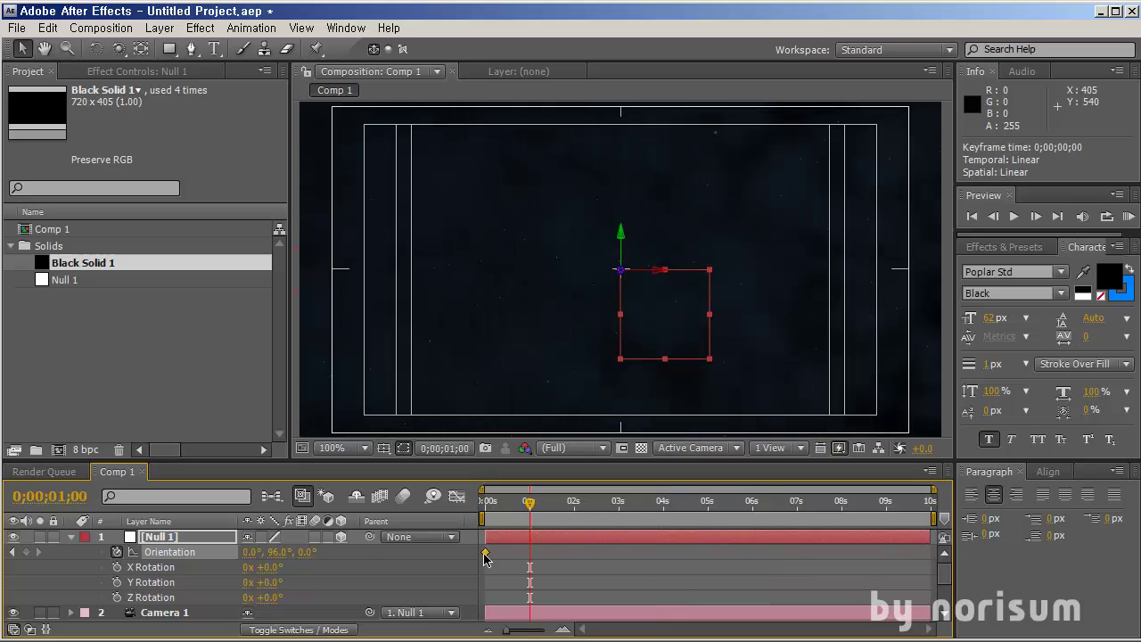
left_click(26, 552)
left_click(161, 537)
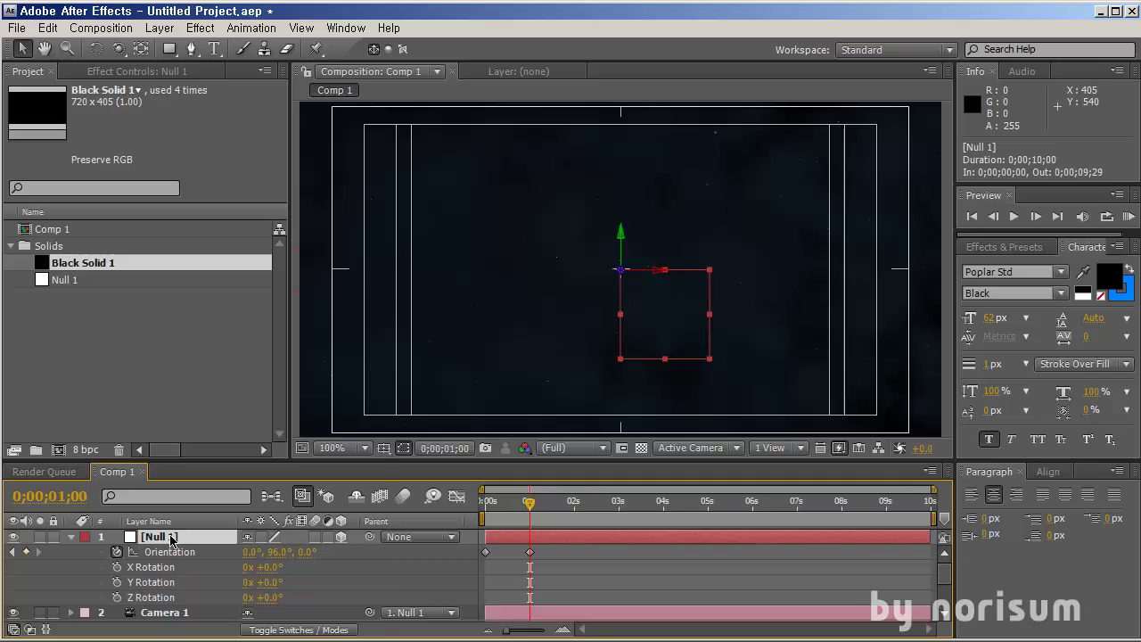
right_click(170, 539)
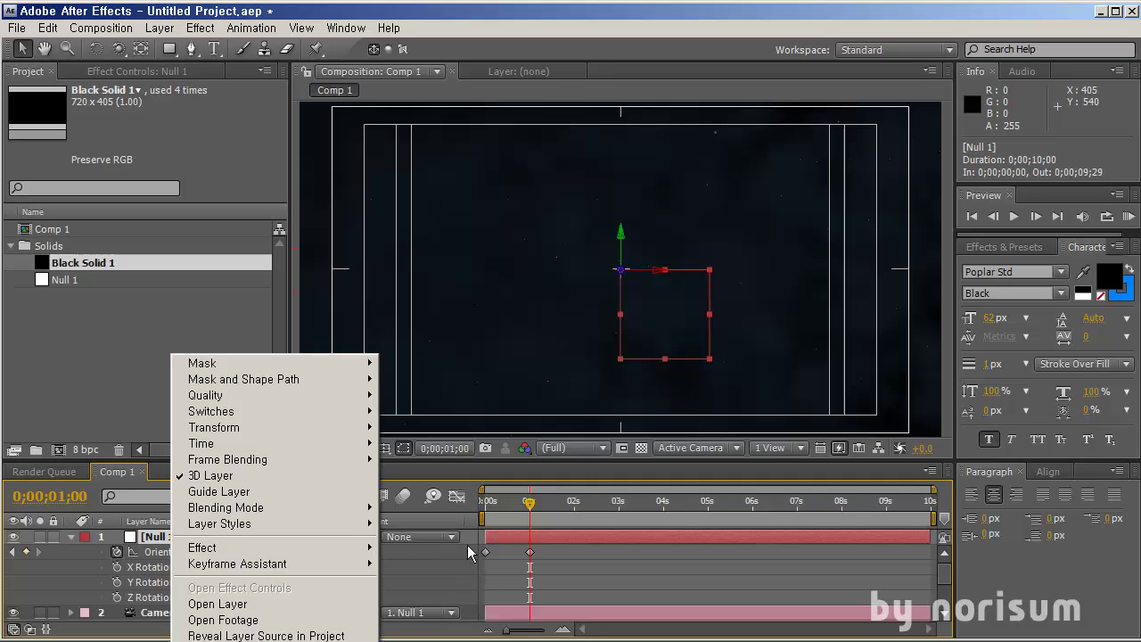
left_click(457, 564)
left_click(194, 556)
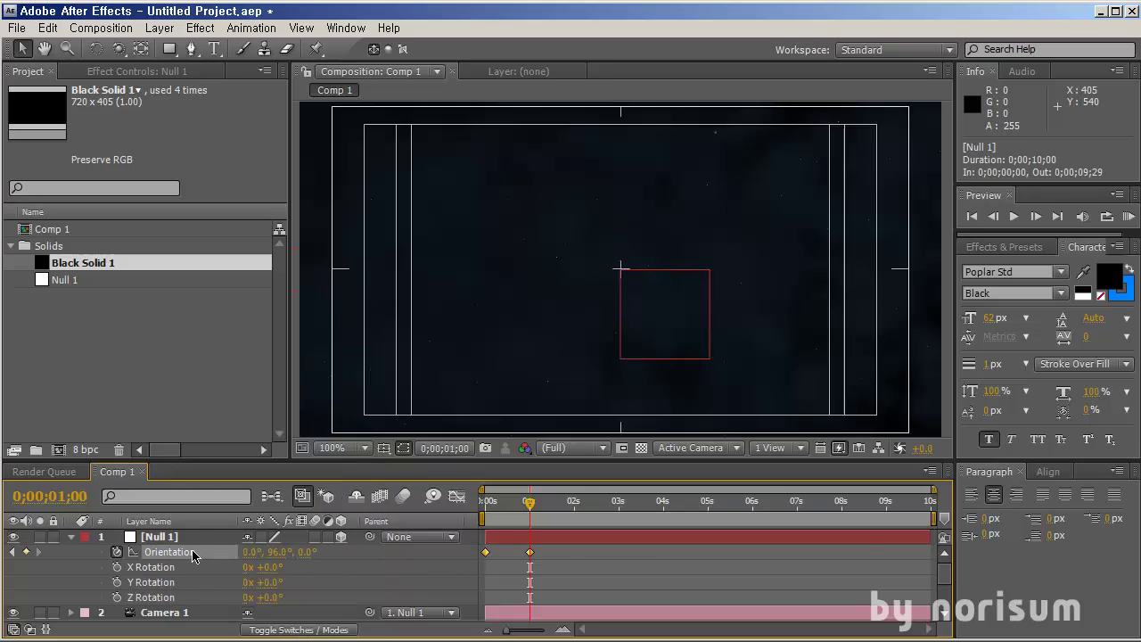
right_click(176, 558)
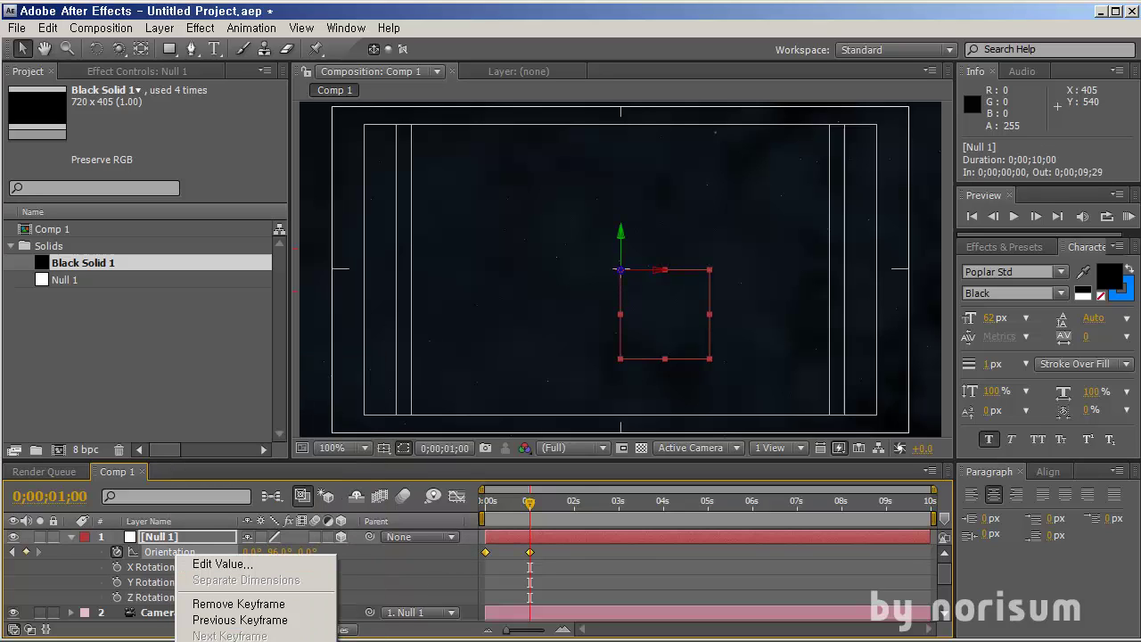
left_click(455, 581)
left_click_drag(514, 552, 545, 587)
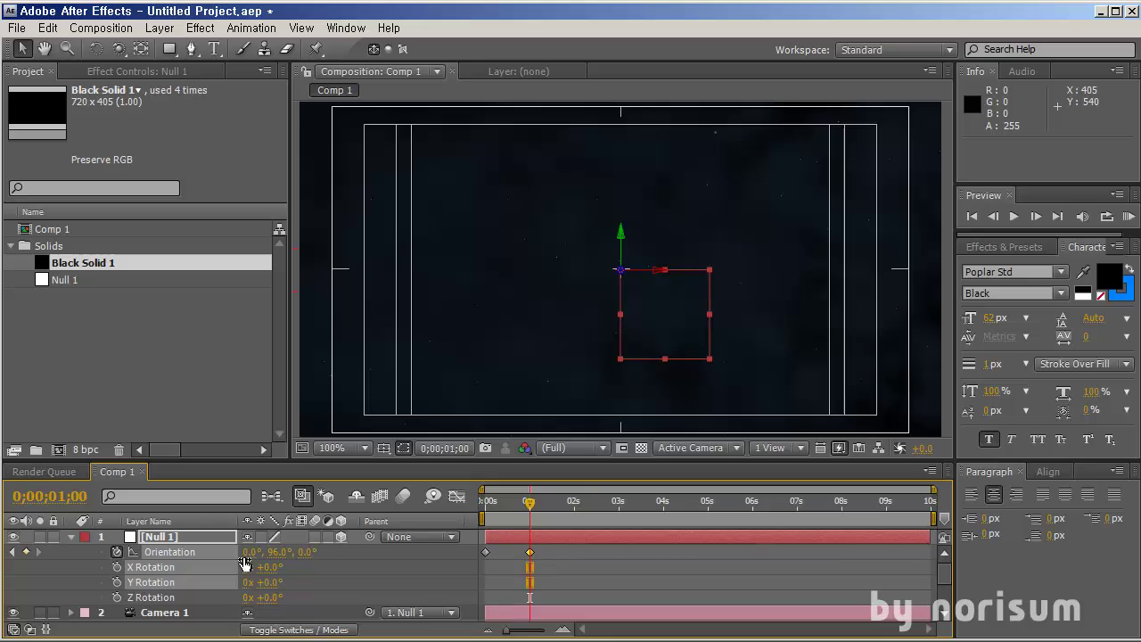
right_click(196, 553)
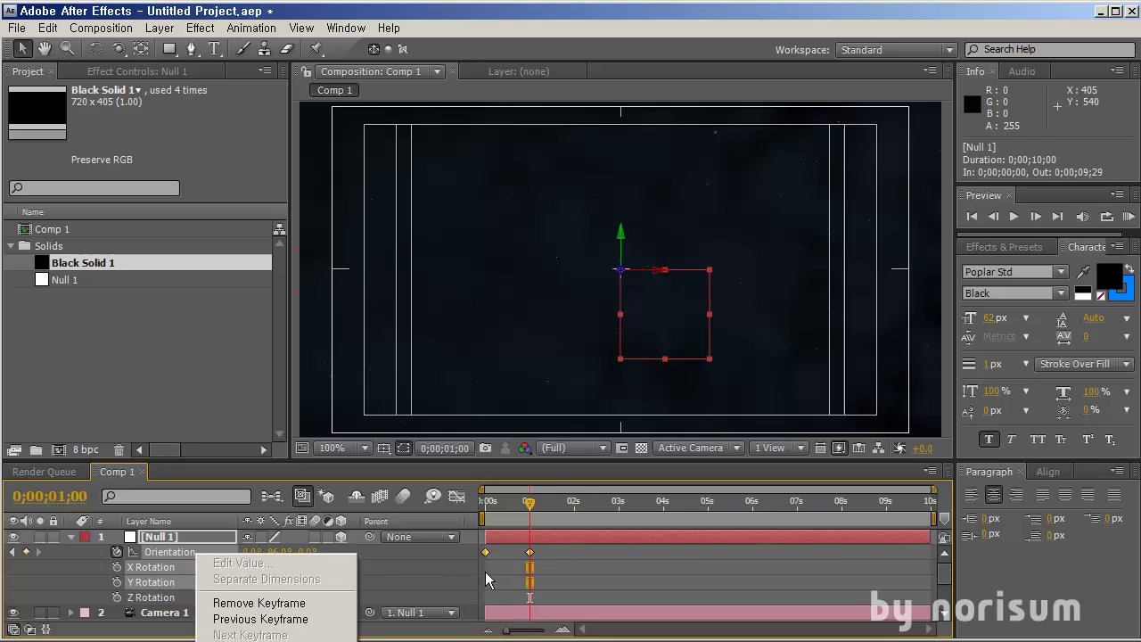
left_click(519, 558)
left_click(531, 554)
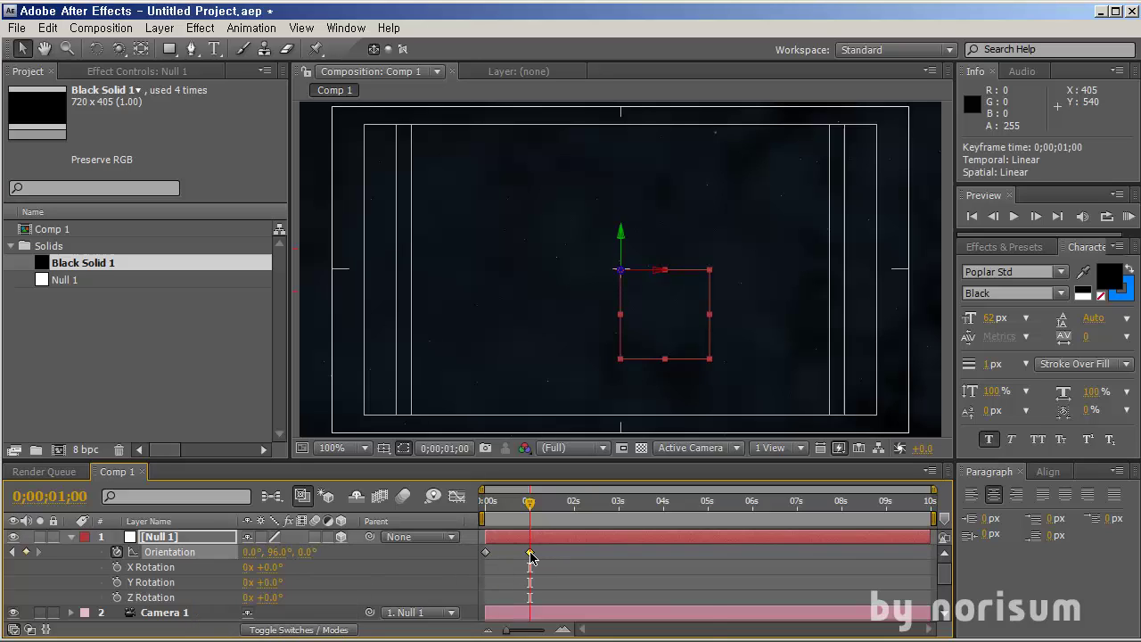
right_click(531, 555)
left_click(515, 558)
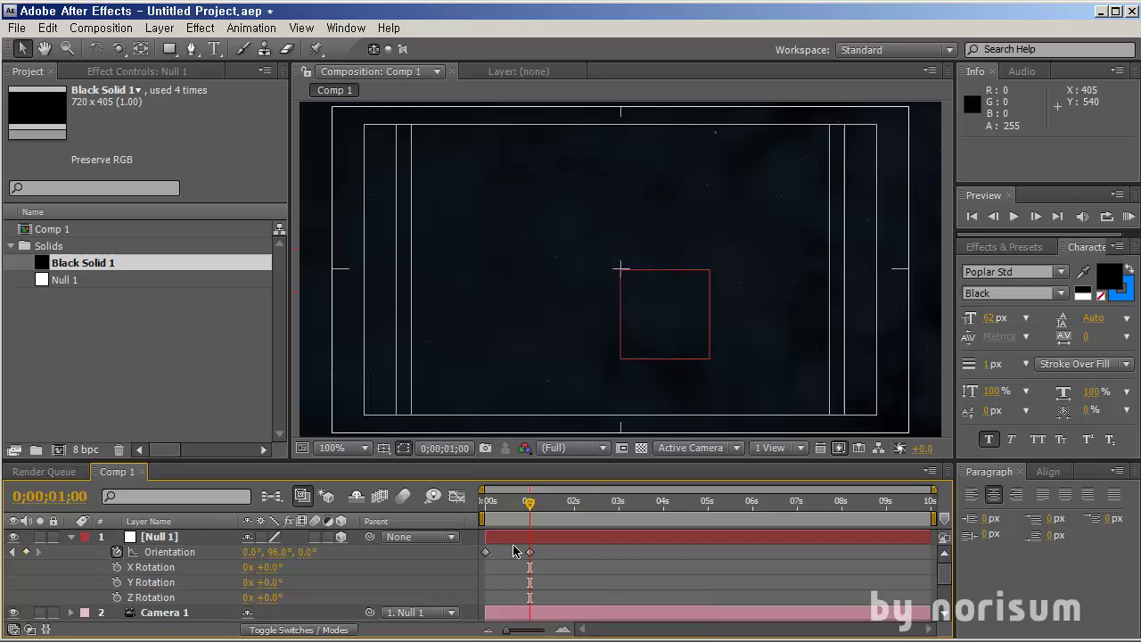
Set the null's Y orientation to 0° at 0;00;01;00.
left_click(531, 568)
right_click(209, 552)
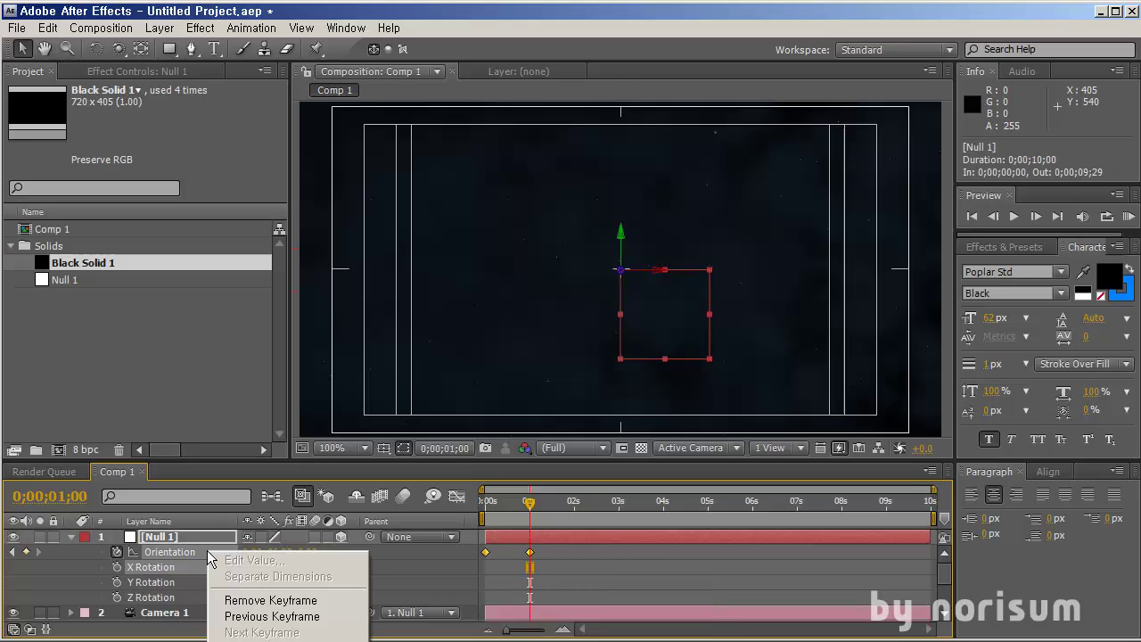
left_click(461, 584)
left_click(273, 552)
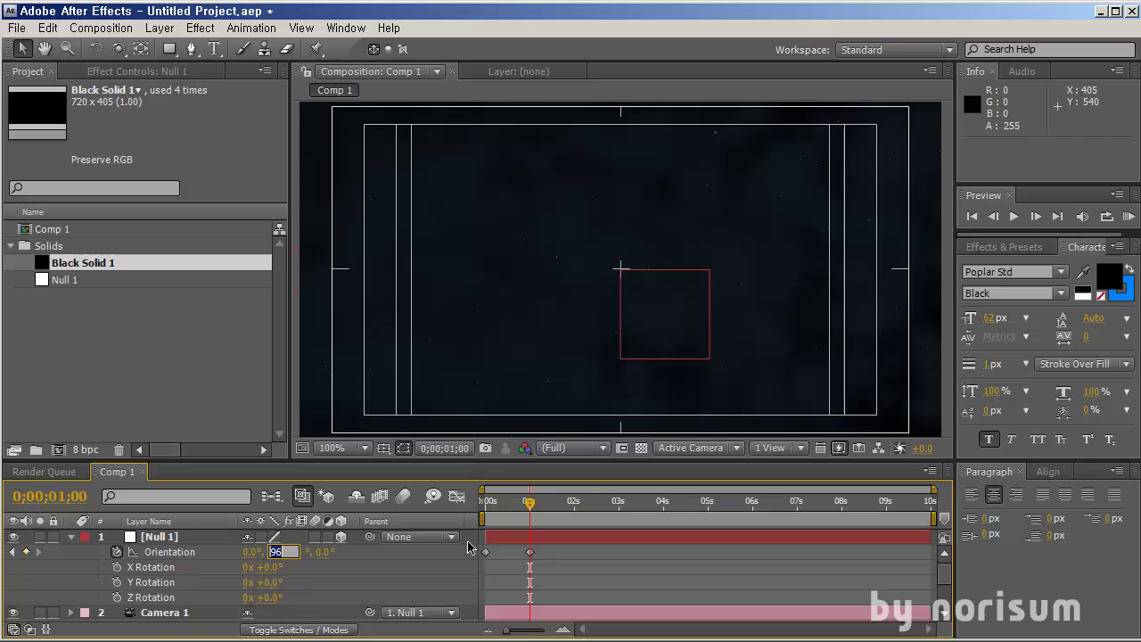
type("0")
key("Return")
left_click(319, 601)
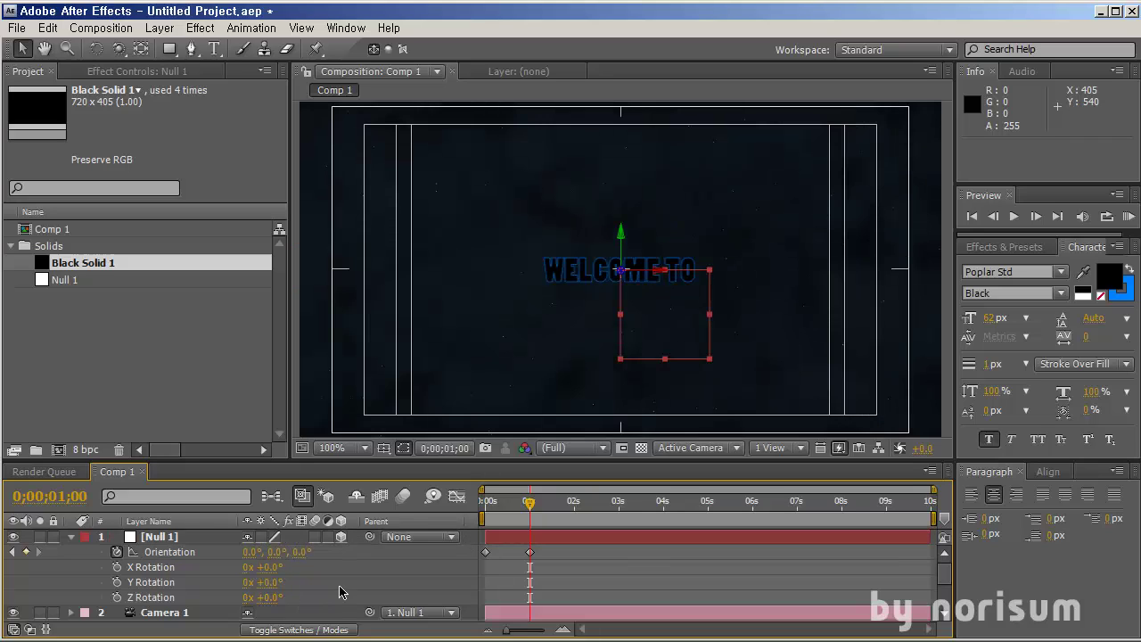
Show the null's Position and keyframe it at 0;00;01;00 and 0;00;00;00.
left_click(198, 541)
key("p")
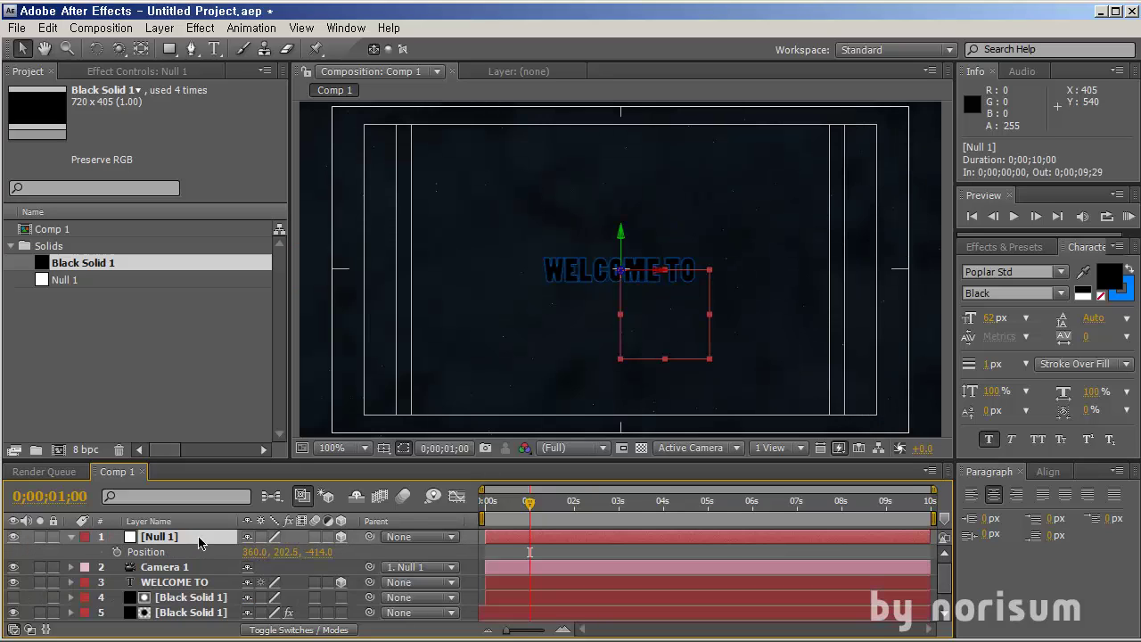
left_click(119, 552)
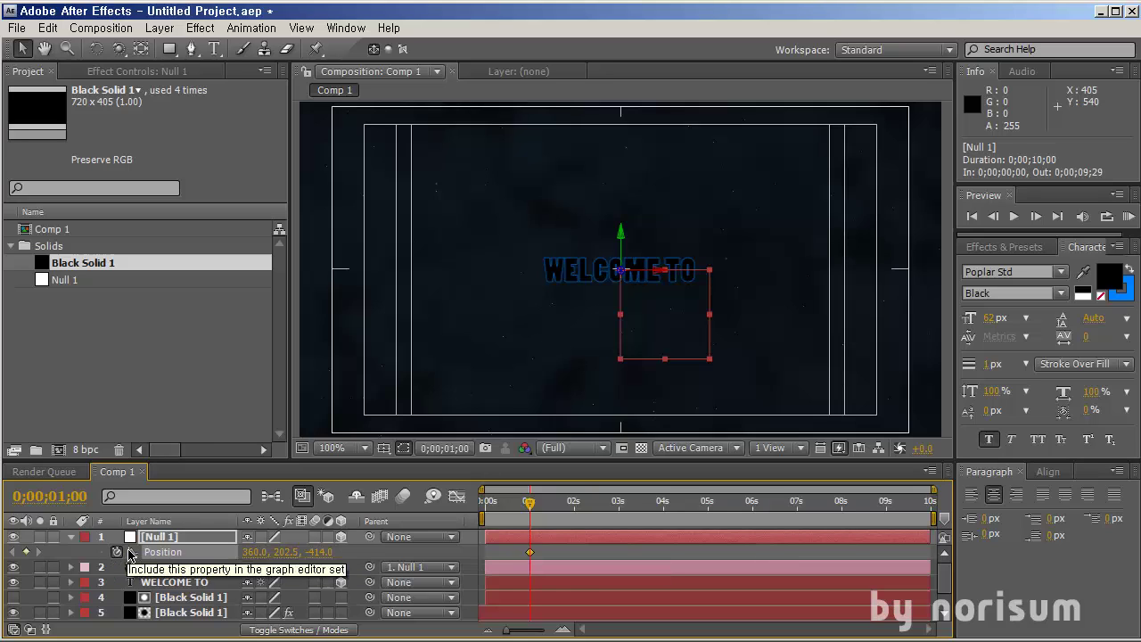
left_click_drag(518, 507, 443, 517)
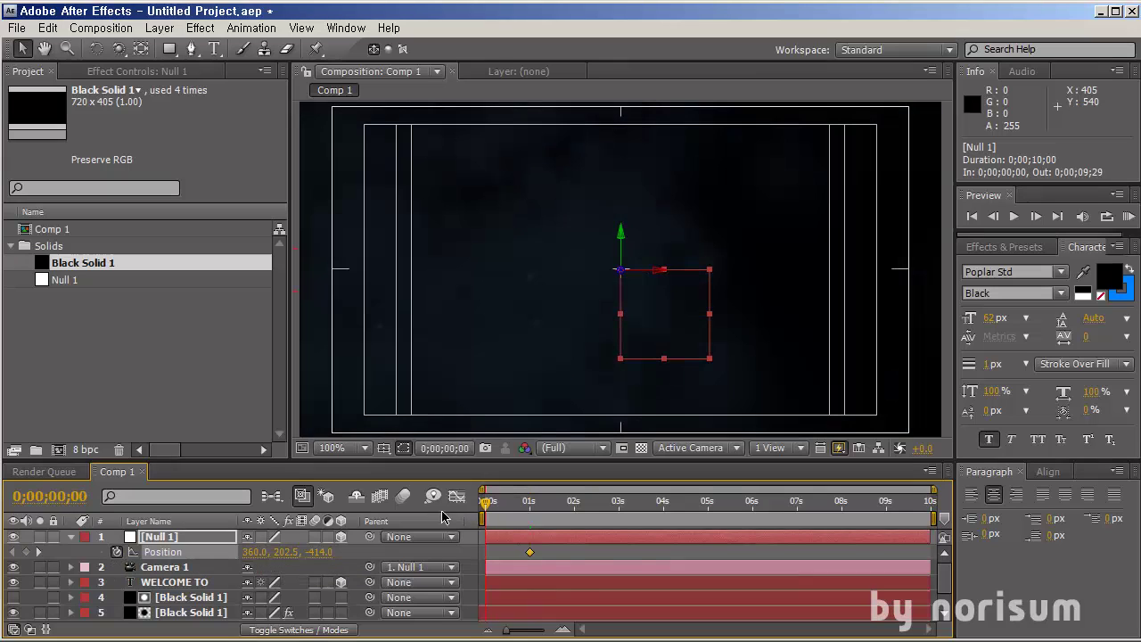
left_click(35, 552)
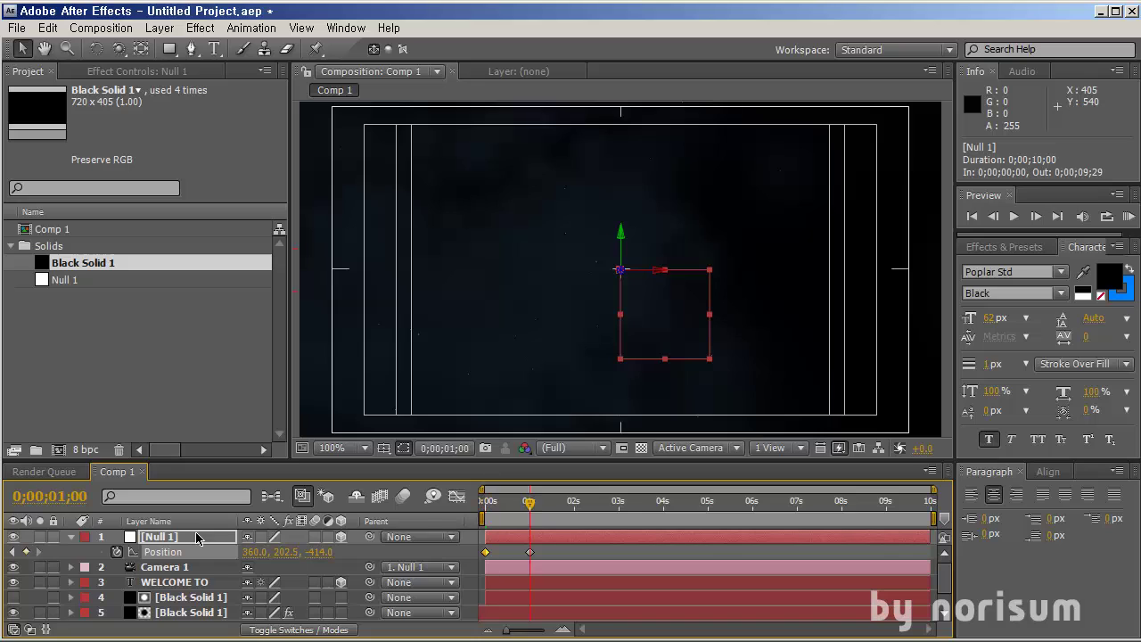
left_click(531, 552)
left_click_drag(535, 519, 455, 515)
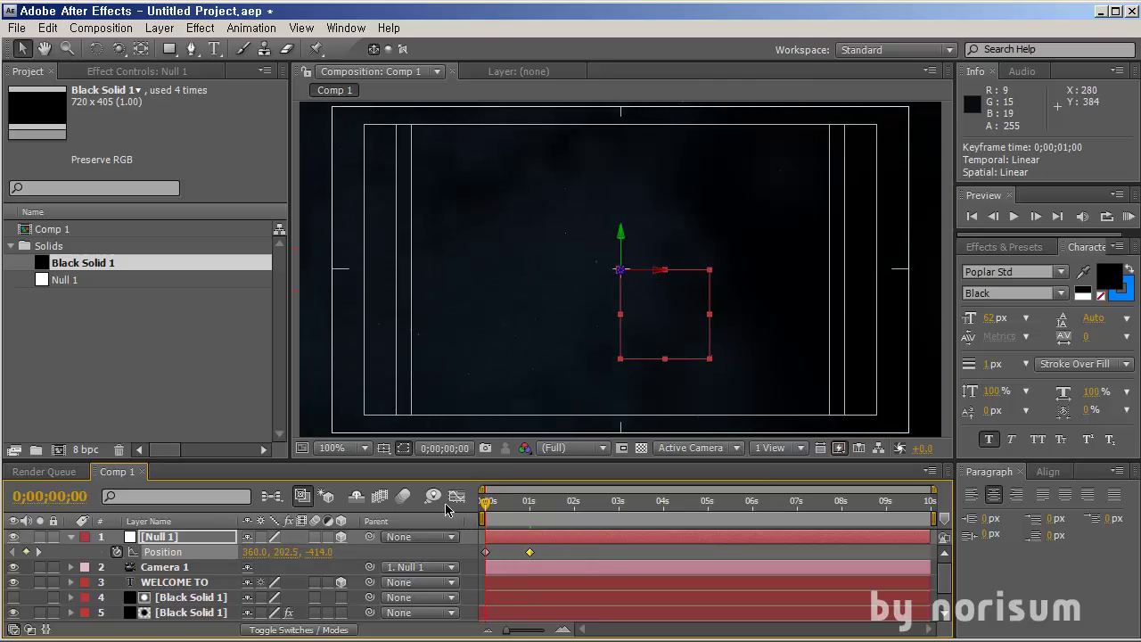
At 0;00;01;00, move the null forward along its Z axis to a Z position of about 44, and scrub through the camera move.
left_click_drag(491, 516, 530, 510)
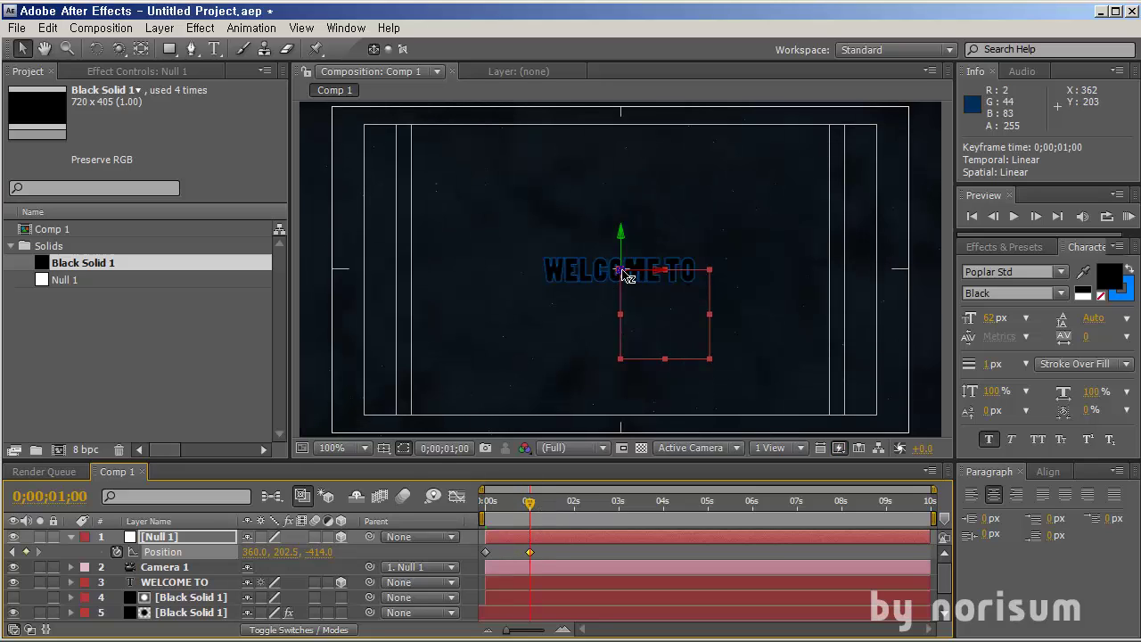
left_click_drag(621, 272, 621, 25)
left_click_drag(619, 279, 629, 116)
left_click(557, 551)
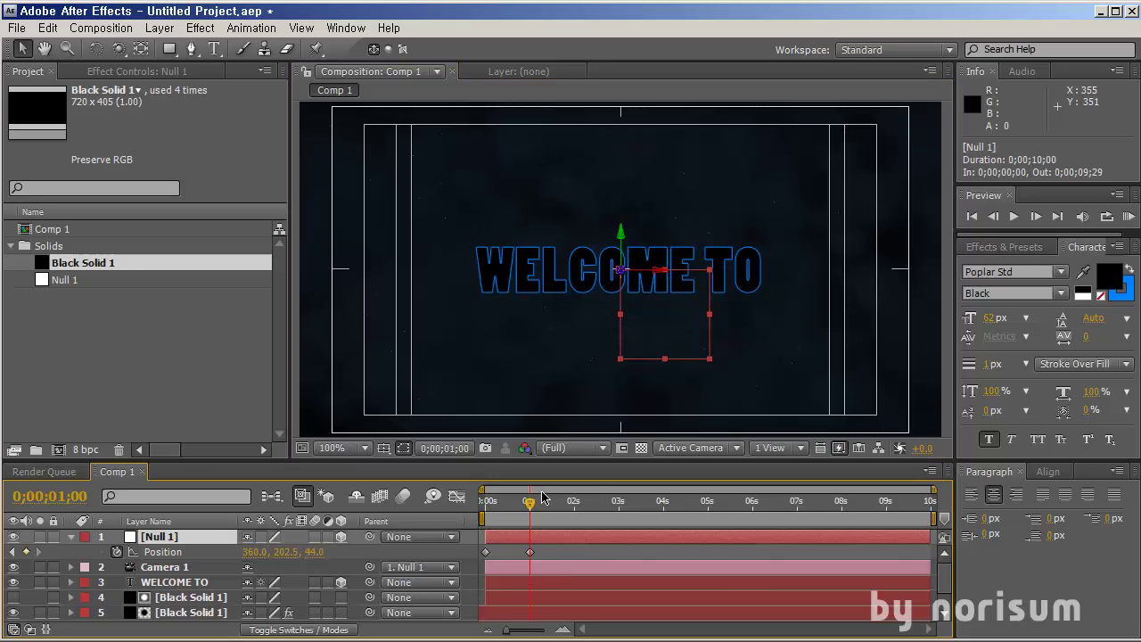
mouse_move(533, 500)
left_mouse_down()
mouse_move(481, 504)
mouse_move(530, 505)
mouse_move(529, 517)
left_mouse_up()
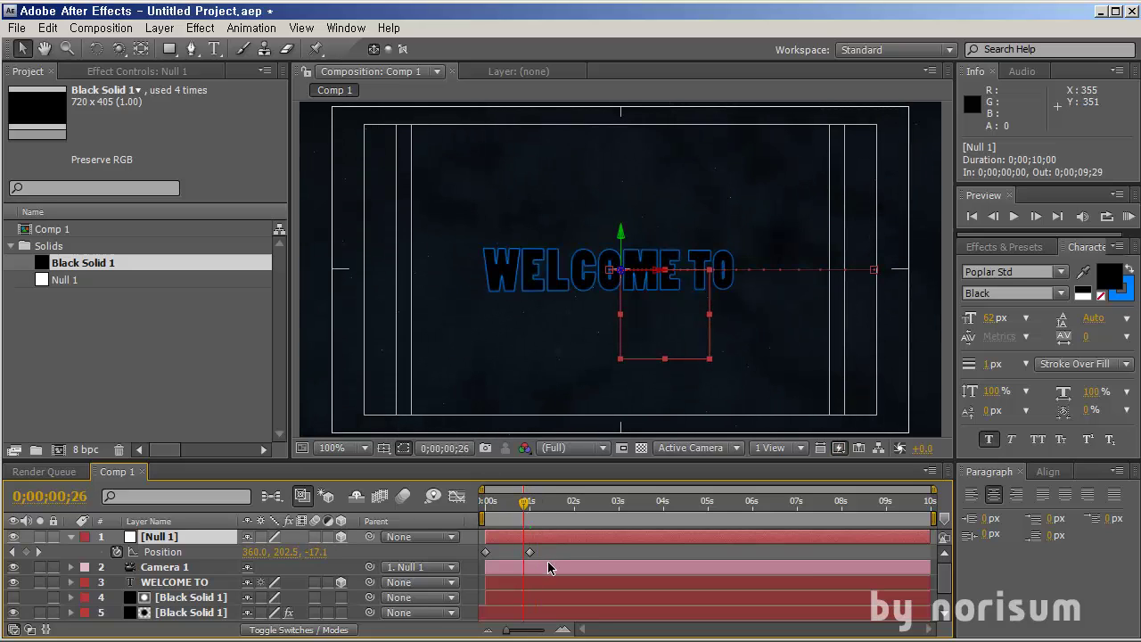
left_click(551, 548)
left_click(530, 504)
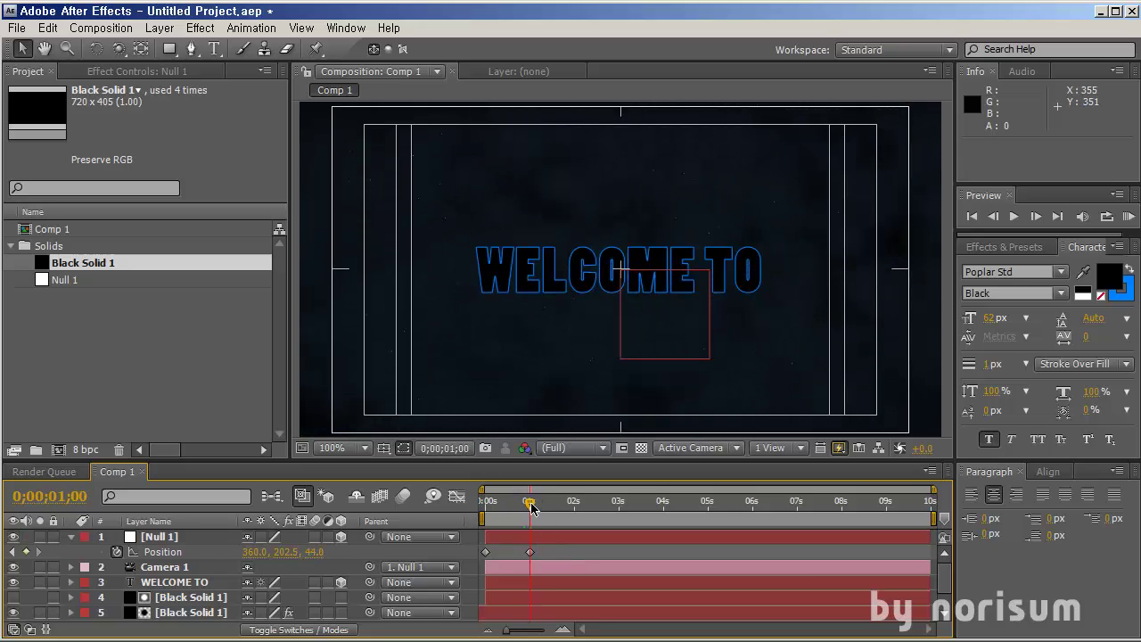
left_click_drag(531, 506, 514, 505)
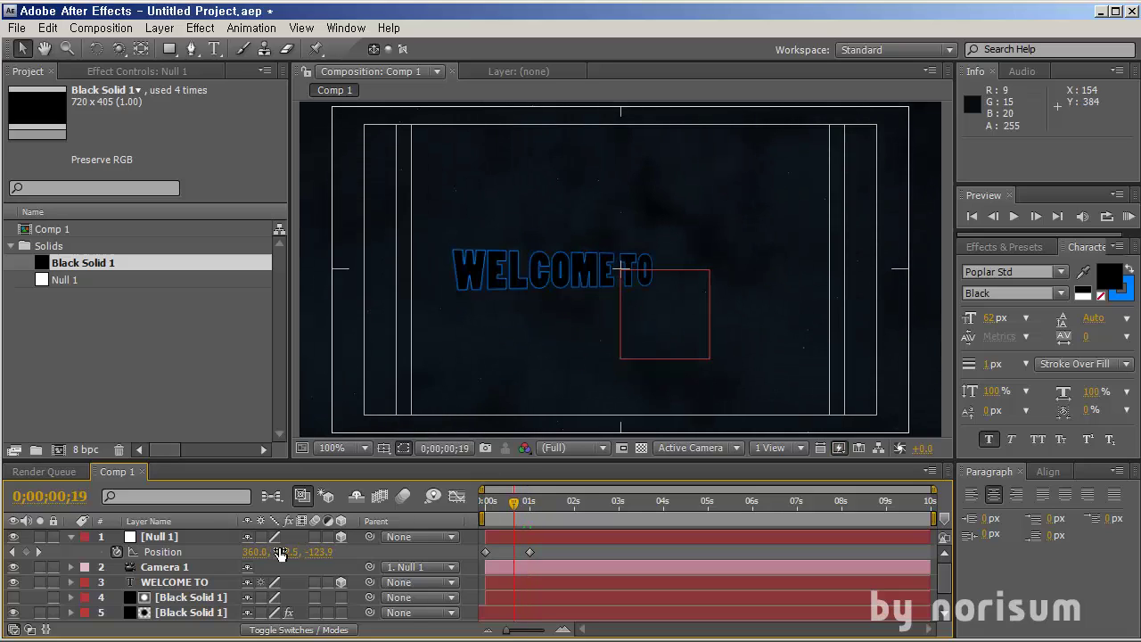
Enable motion blur on the WELCOME TO layer and for the composition, and review the blurred camera move from the start.
left_click(316, 582)
left_click(404, 497)
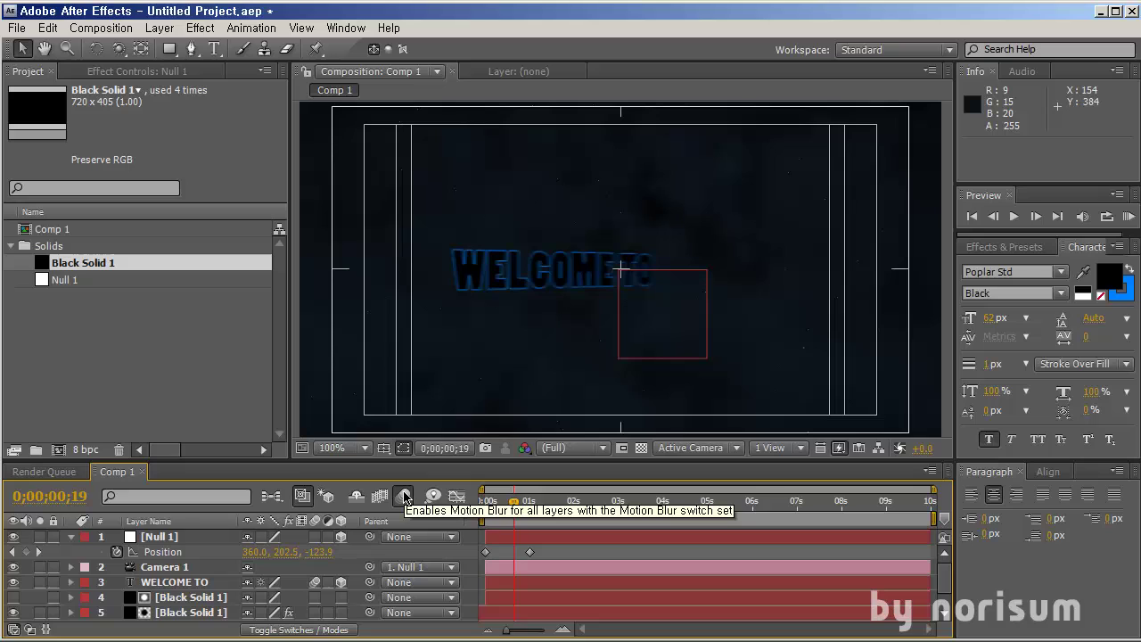
left_click(404, 497)
left_click_drag(501, 511, 486, 511)
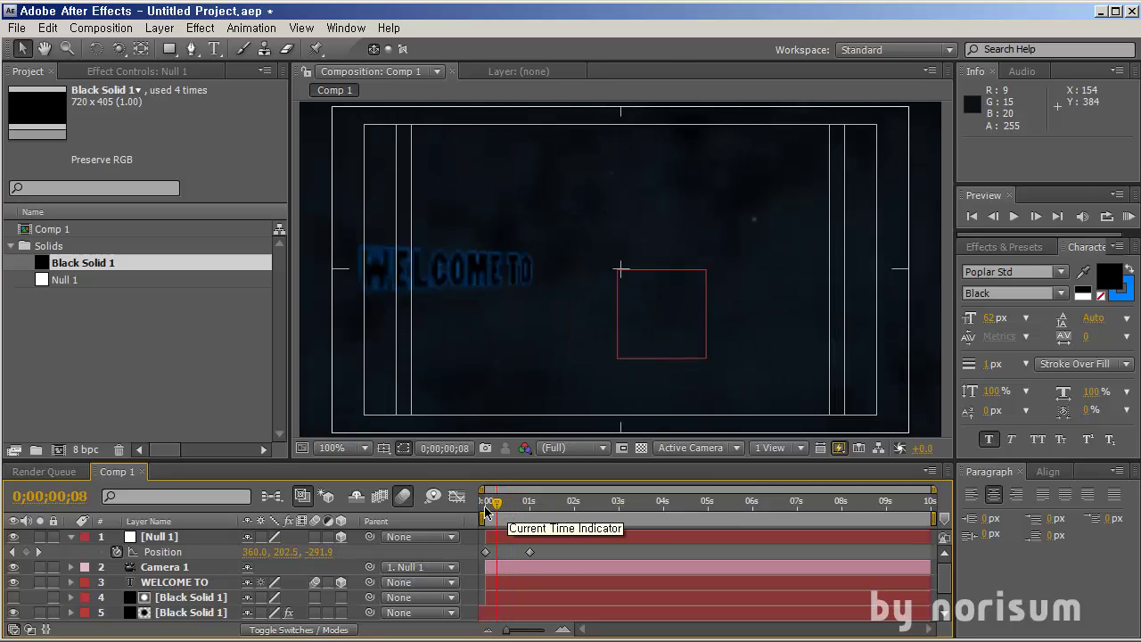
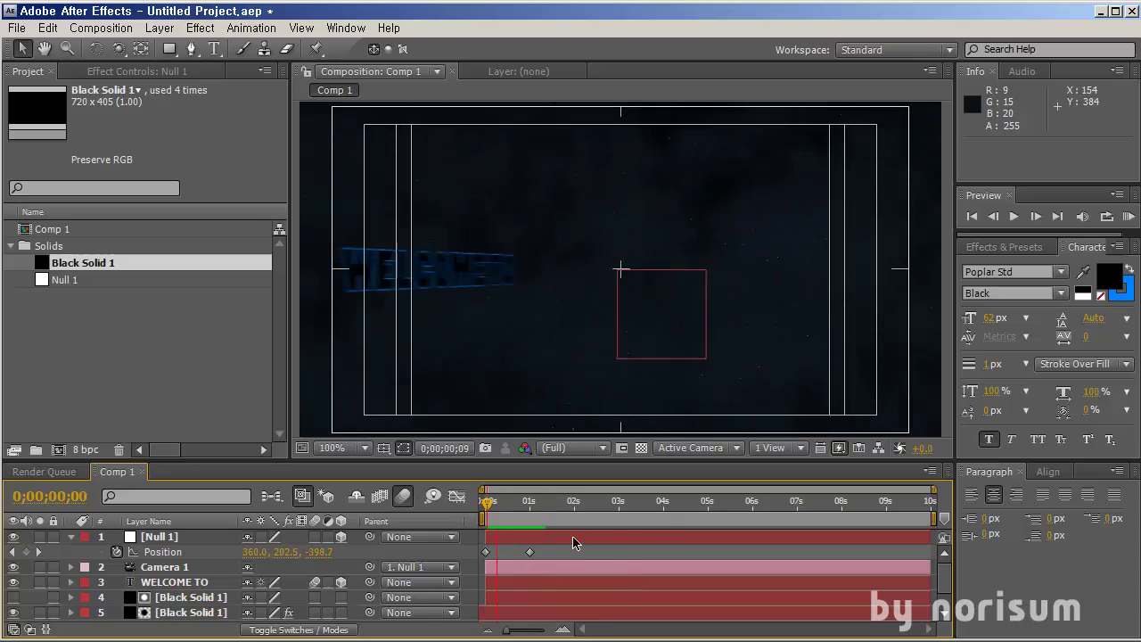
Retime the null's second Position keyframe to 0;00;00;20 and run a RAM preview of the reveal.
left_click(515, 504)
left_click_drag(530, 551, 514, 552)
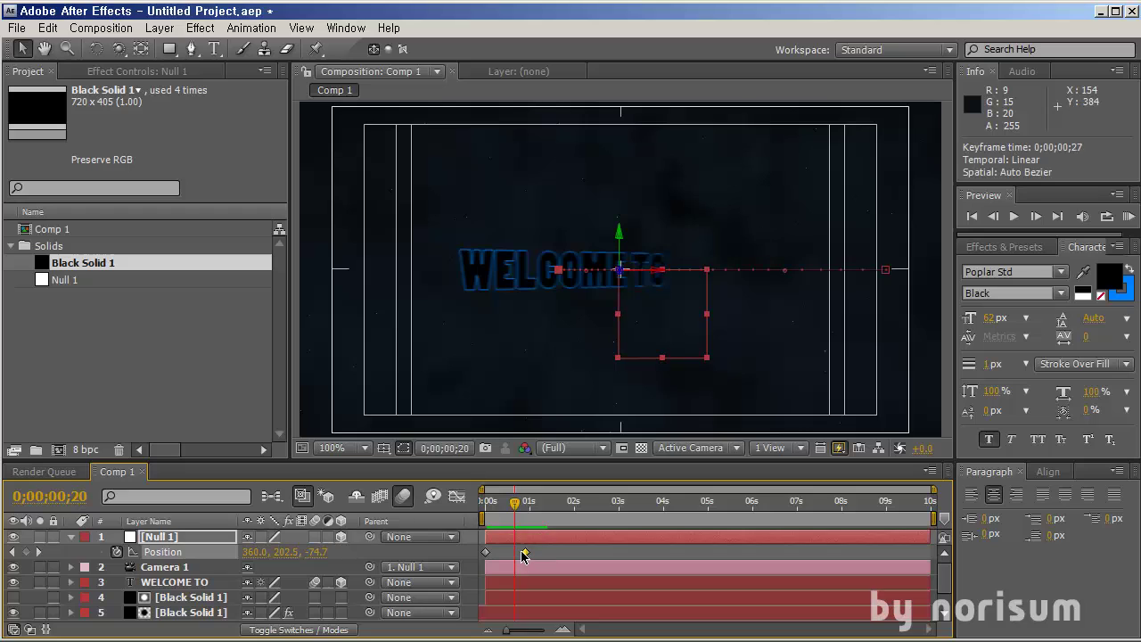
key("KP_0")
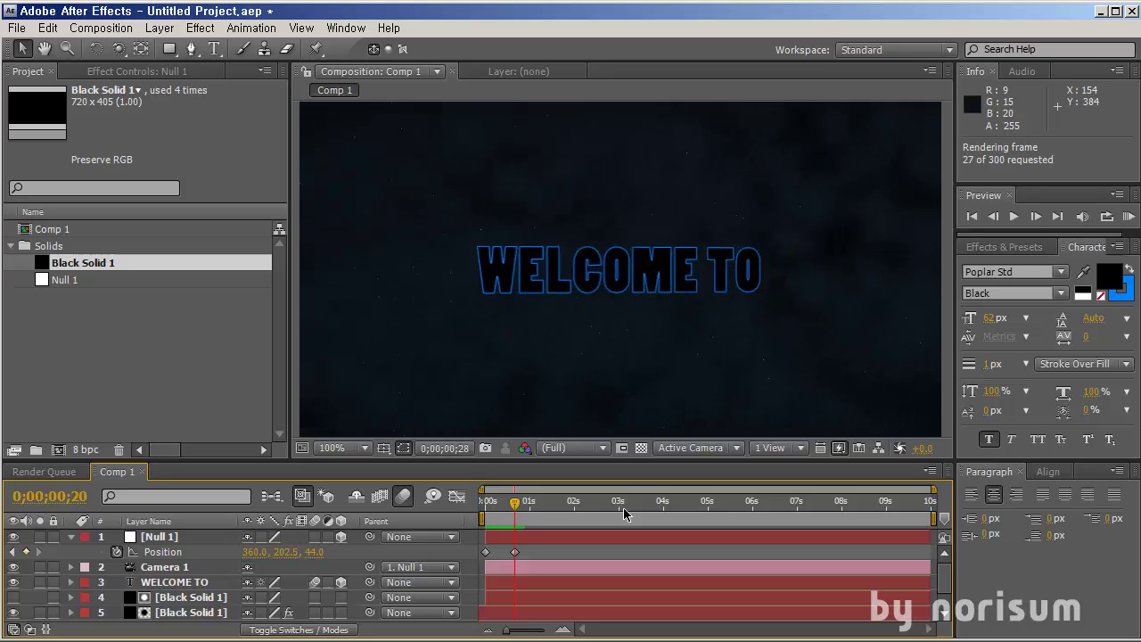
key("space")
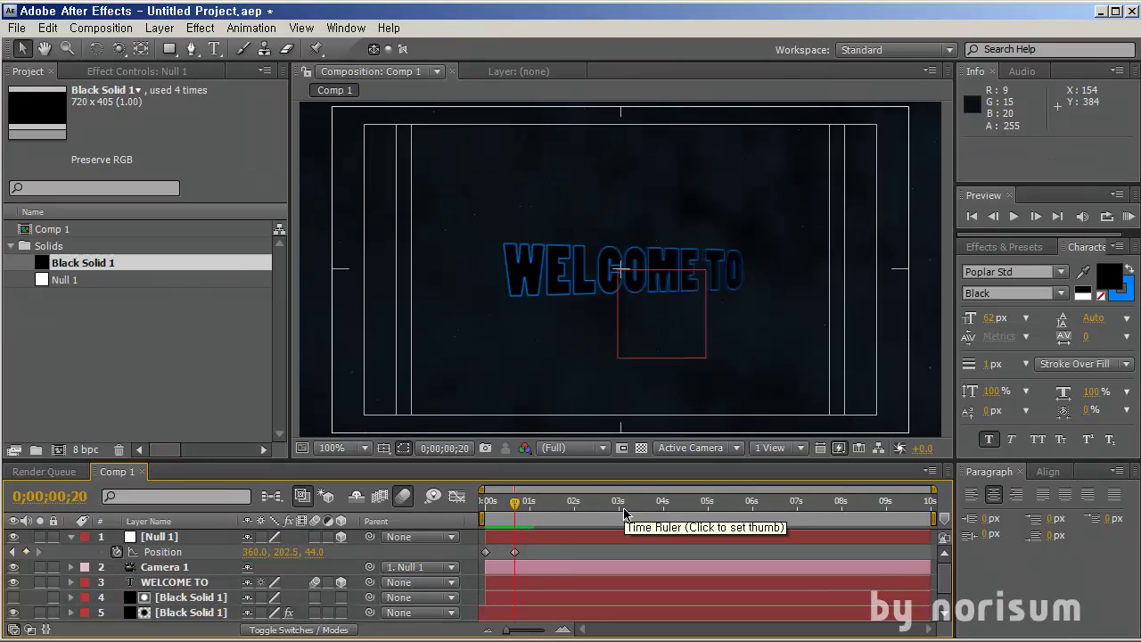
Reveal all of Null 1's animated properties and move its second Orientation keyframe to 0;00;00;20.
left_click(560, 536)
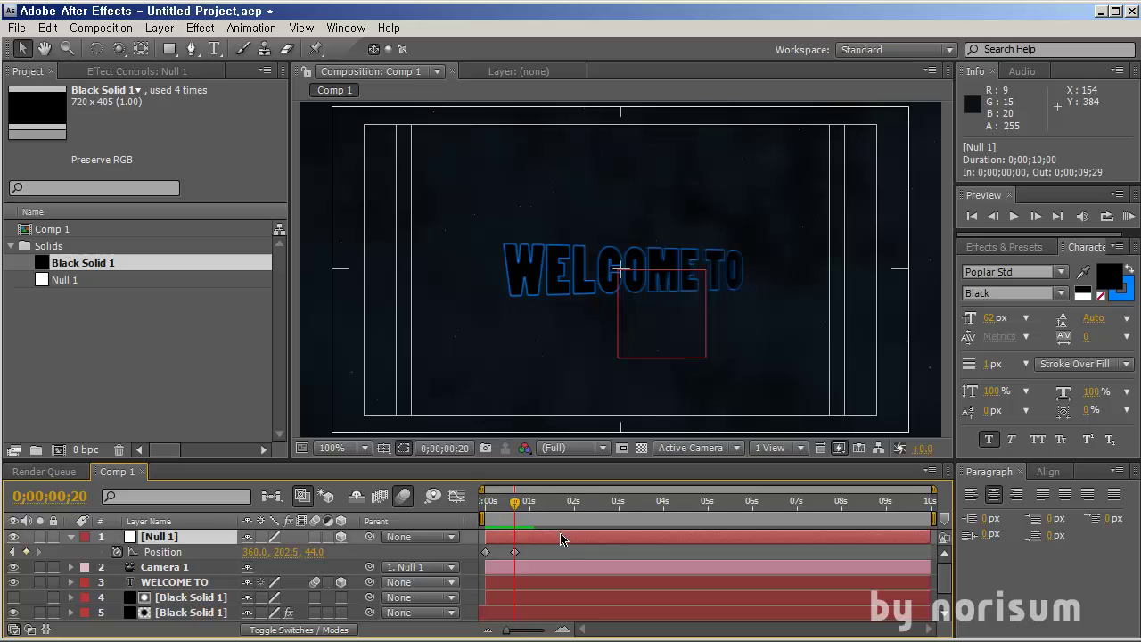
key("u")
left_click(529, 567)
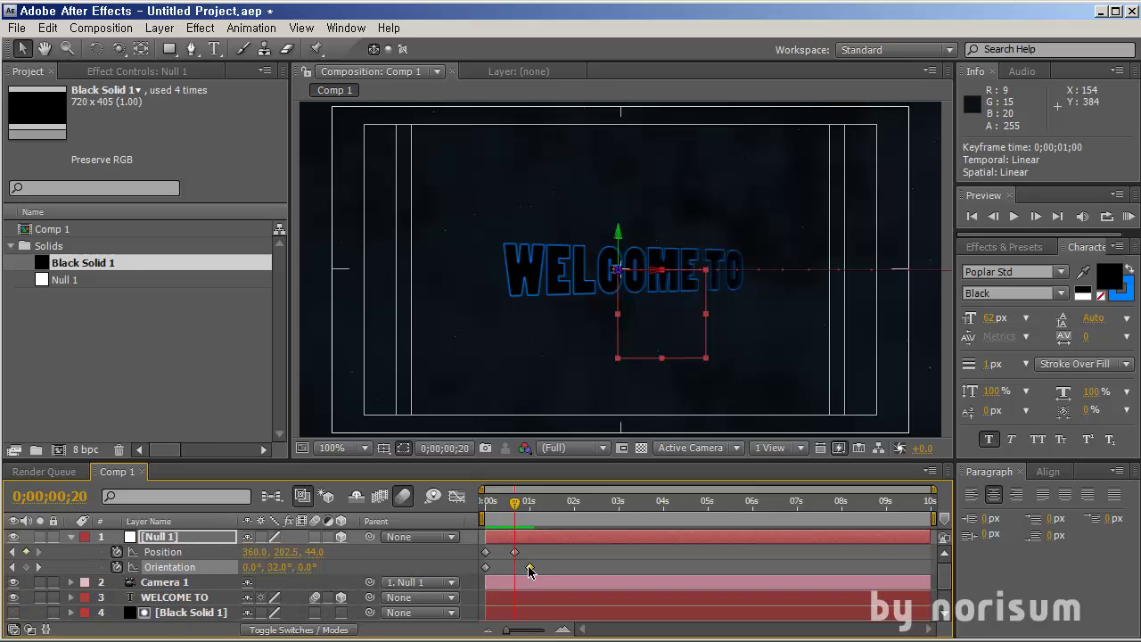
left_click_drag(528, 567, 514, 567)
Return to the first frame and RAM-preview the beginning of the camera move.
left_click(513, 503)
left_click_drag(513, 503, 484, 504)
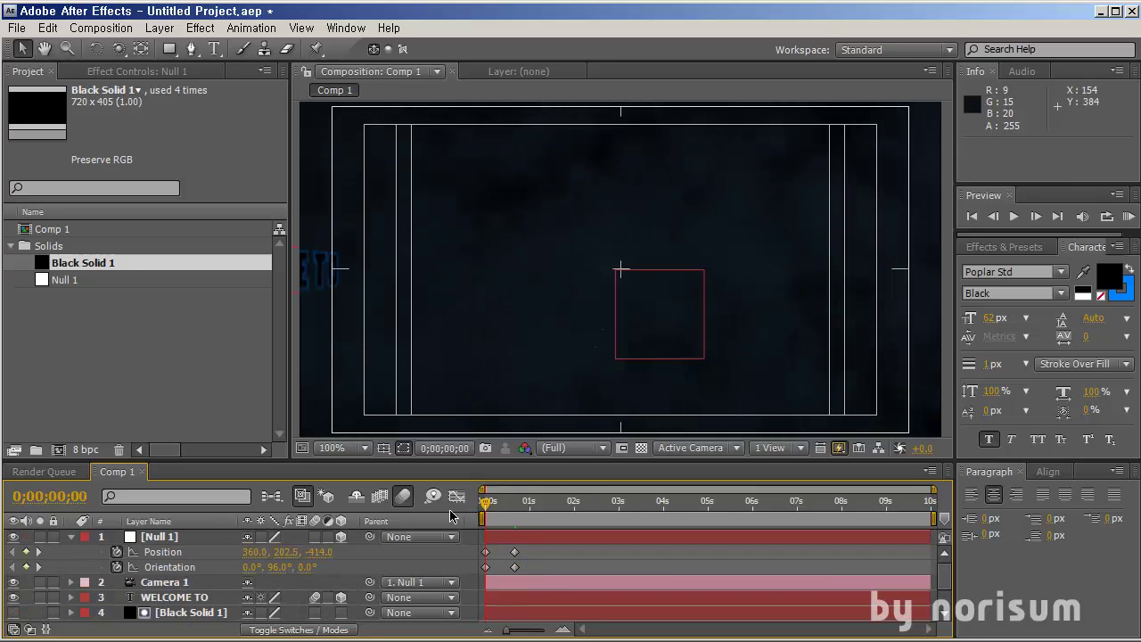
key("KP_0")
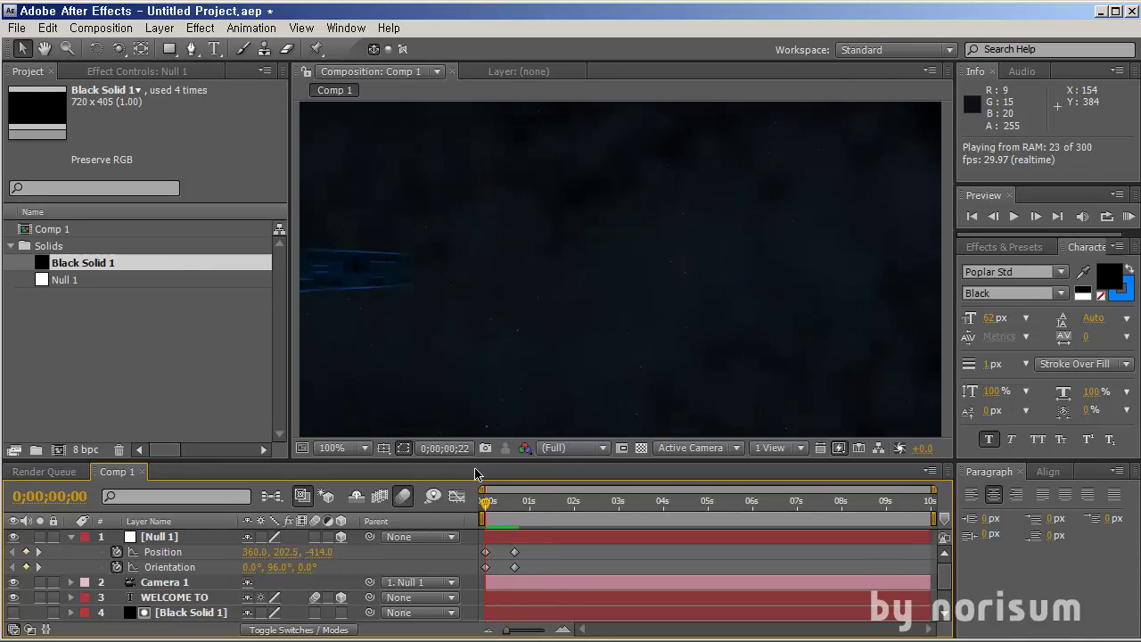
key("space")
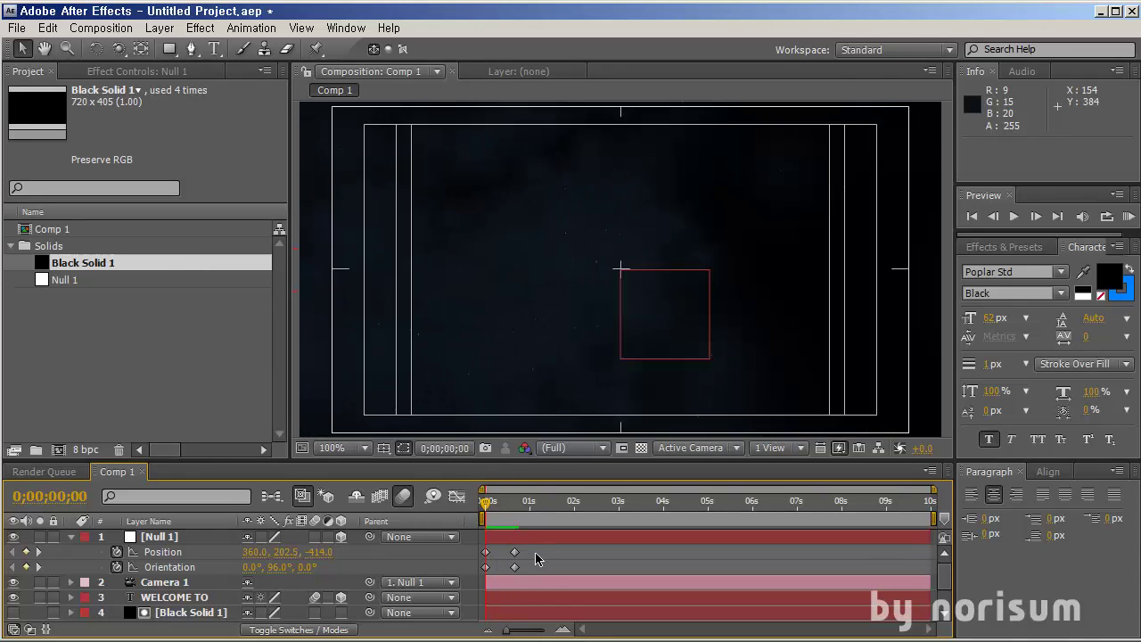
Add a Null 1 Position keyframe with Z at 72 at 0;00;03;00 and preview the work area trimmed to about 3 seconds.
left_click_drag(496, 512, 619, 517)
left_click_drag(529, 525, 622, 534)
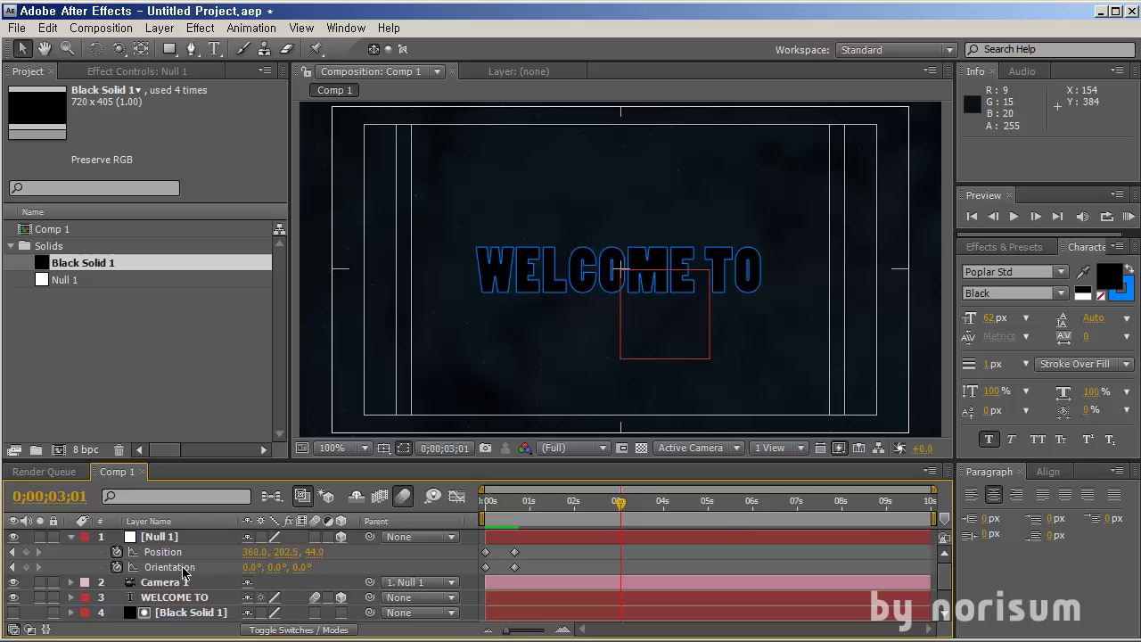
left_click(613, 538)
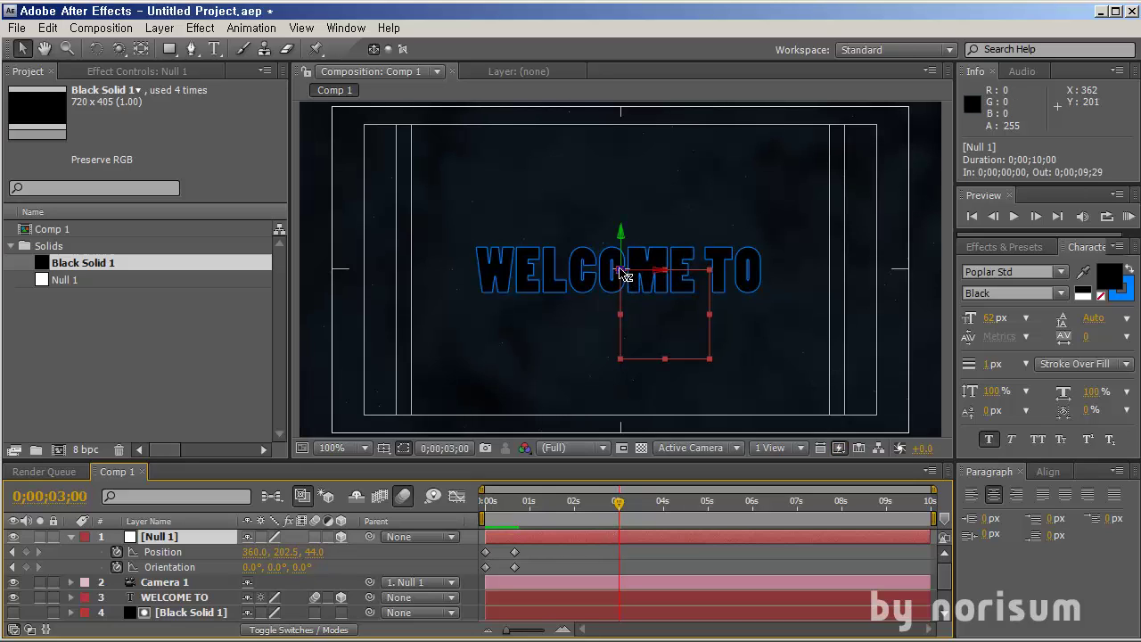
left_click_drag(622, 275, 595, 242)
left_click(650, 558)
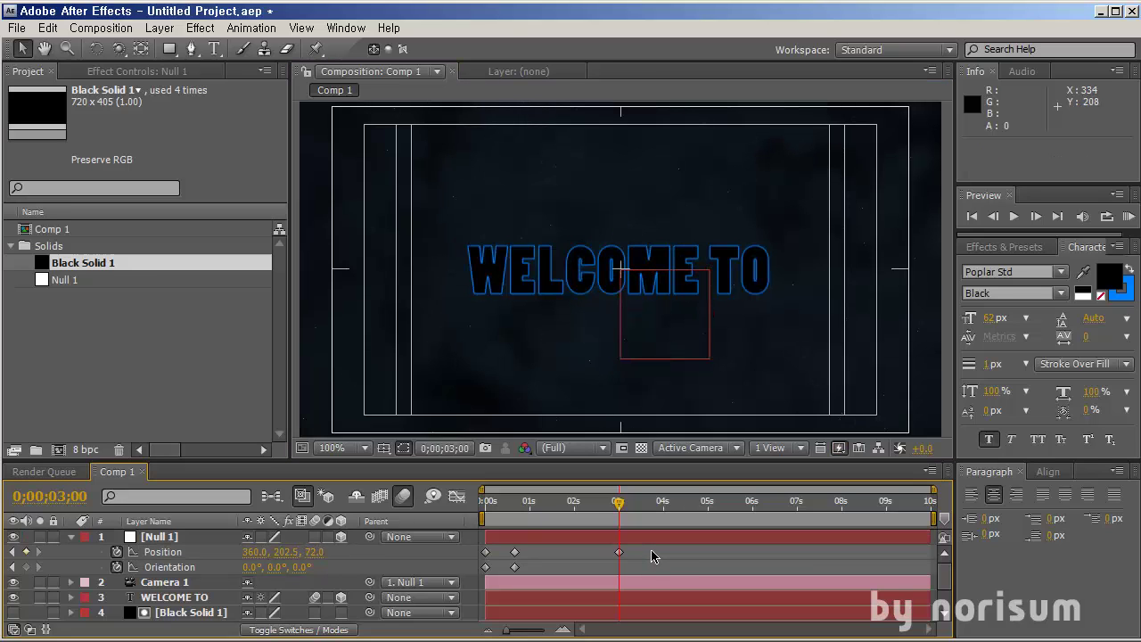
key("KP_0")
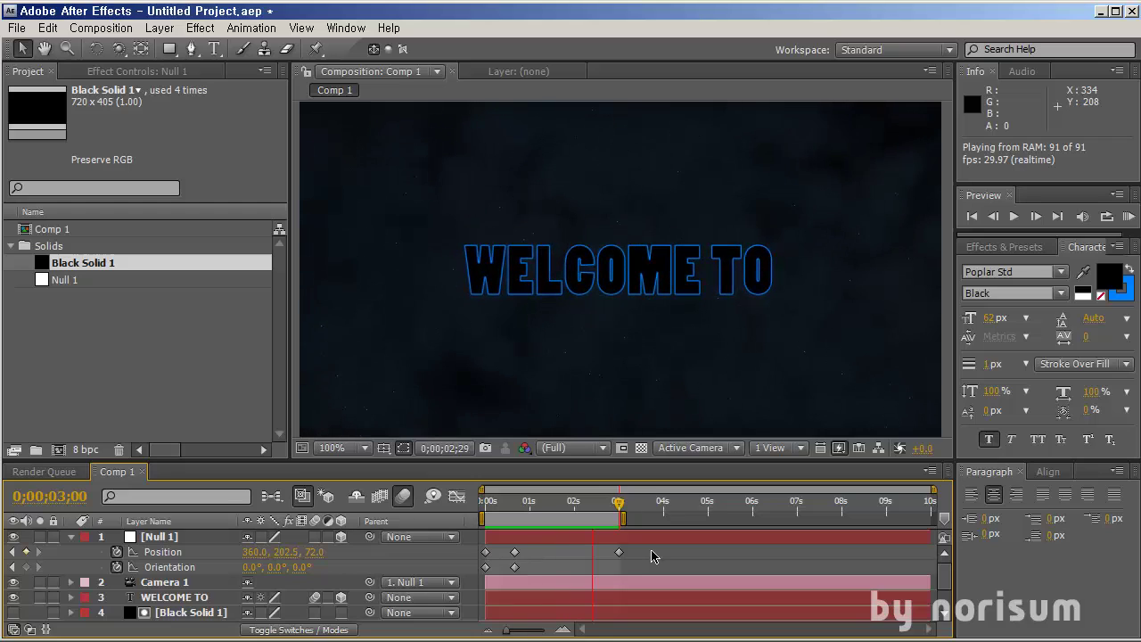
key("space")
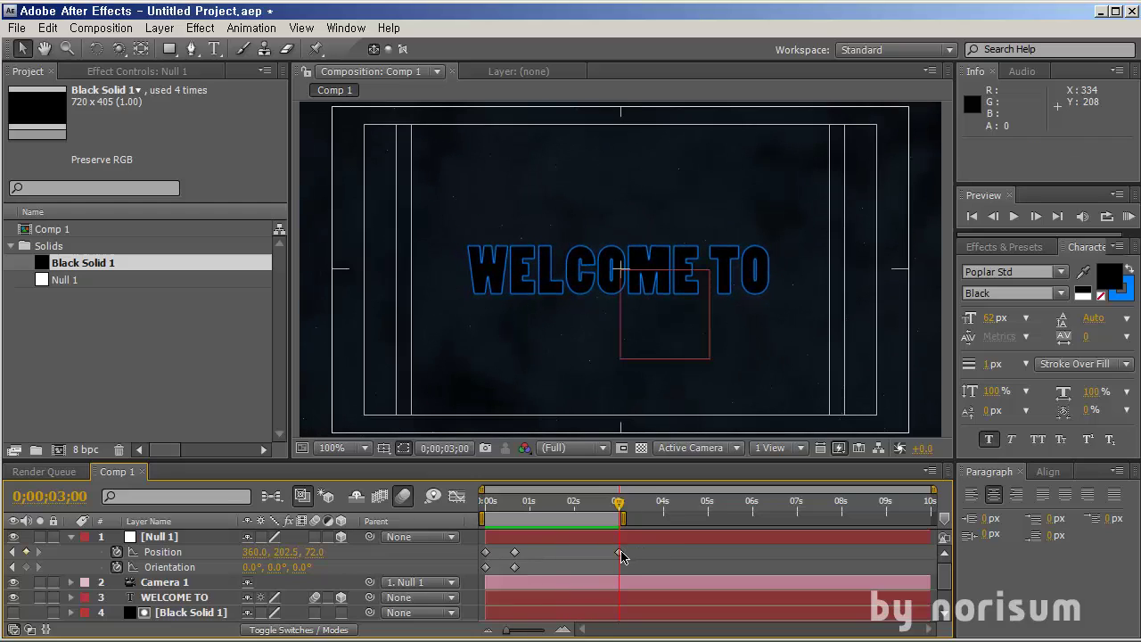
Set the spatial interpolation of Null 1's Position keyframe at 0;00;03;00 to Linear and check the motion before it.
left_click(619, 552)
right_click(619, 553)
left_click(664, 641)
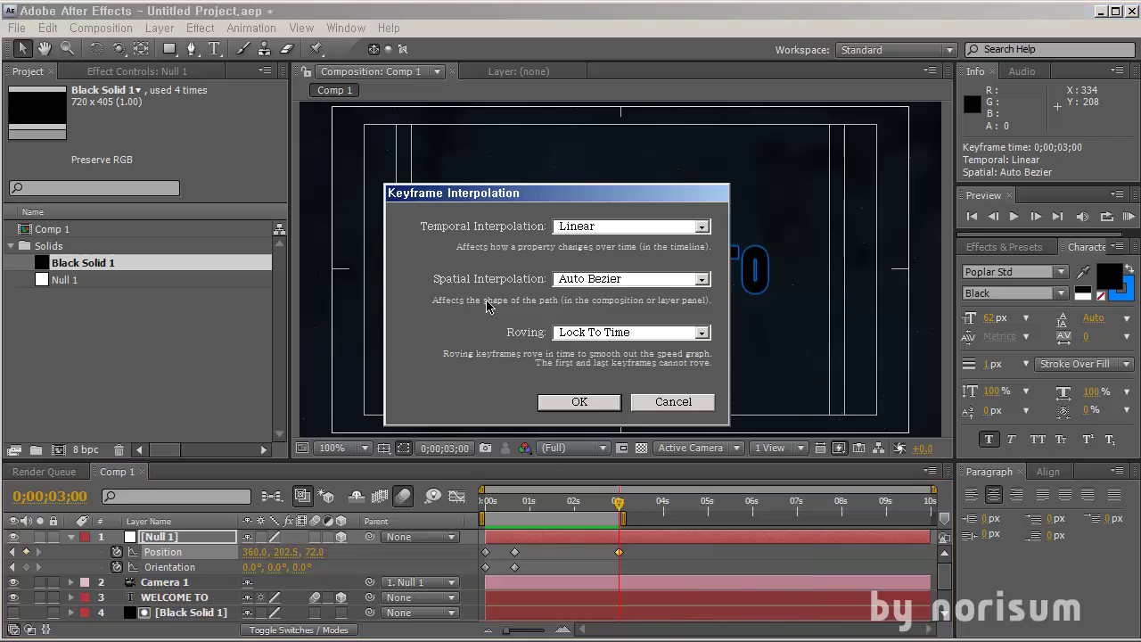
left_click(630, 278)
left_click(622, 317)
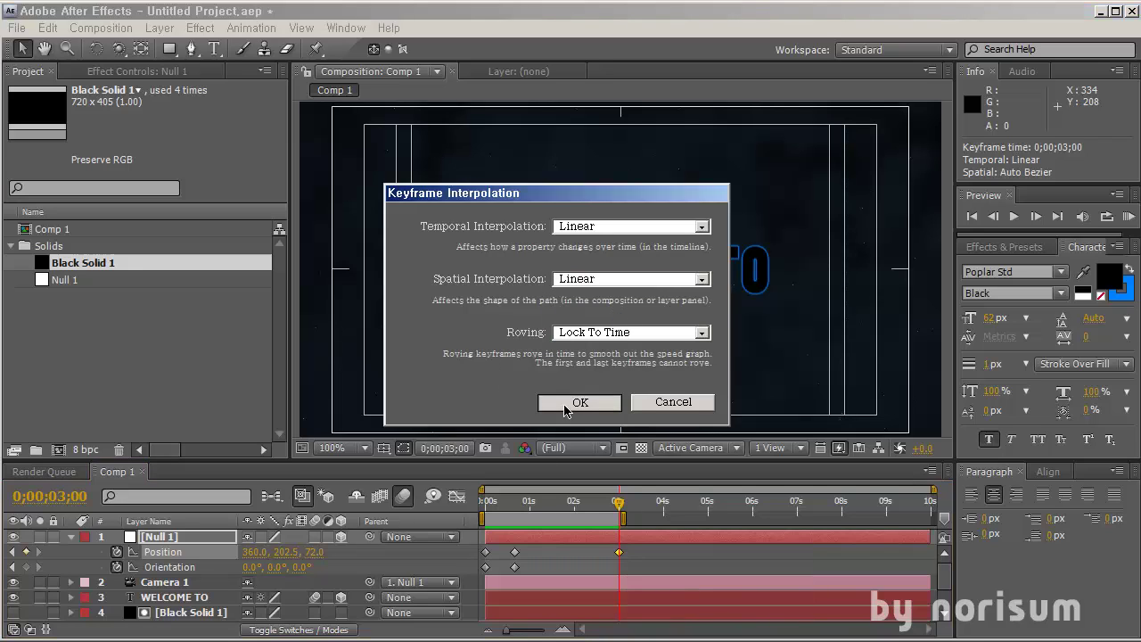
left_click(564, 403)
left_click(670, 556)
left_click(578, 504)
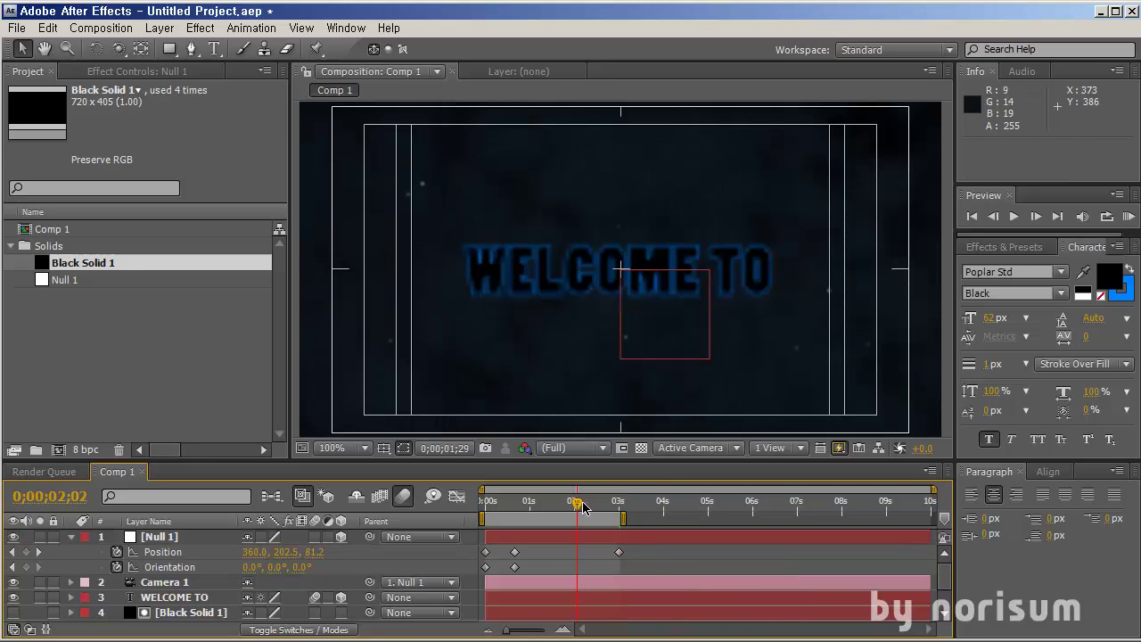
mouse_move(583, 508)
left_mouse_down()
mouse_move(615, 506)
mouse_move(577, 504)
left_mouse_up()
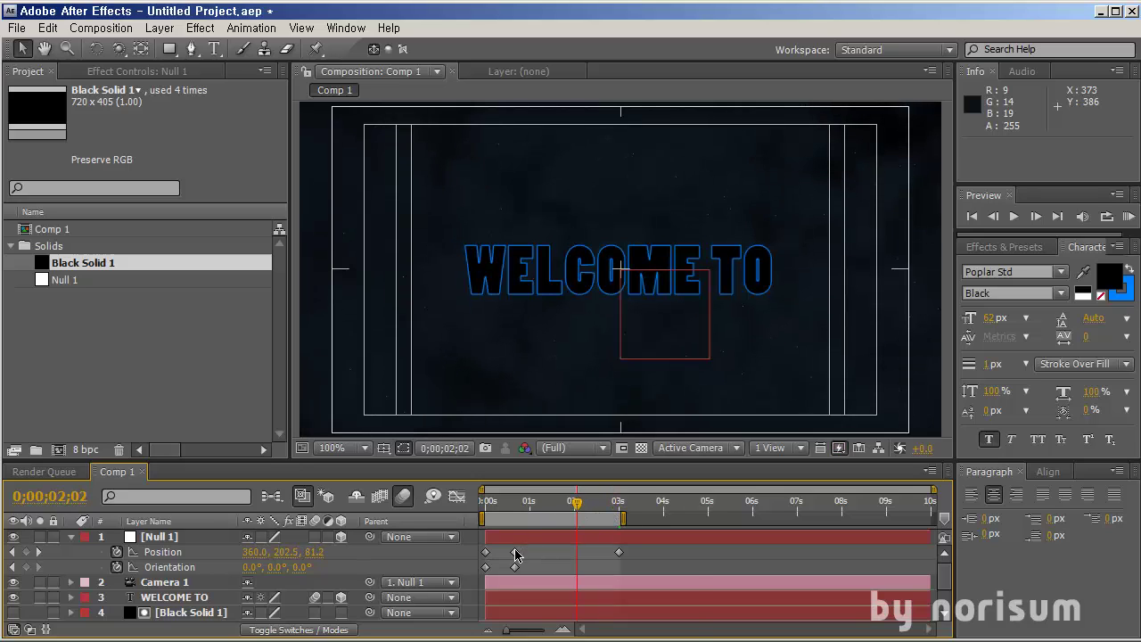
Set the spatial interpolation of Null 1's Position keyframe at 0;00;00;20 to Linear and scrub through the frames following it.
right_click(516, 552)
key("ctrl+alt+k")
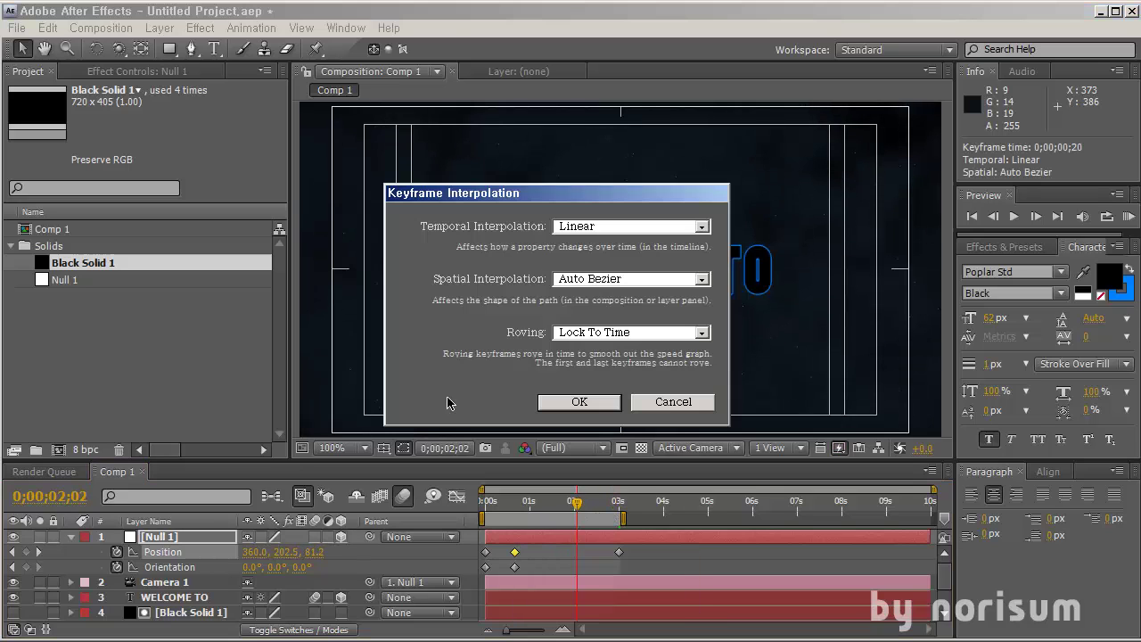
left_click(606, 280)
left_click(598, 315)
left_click(579, 401)
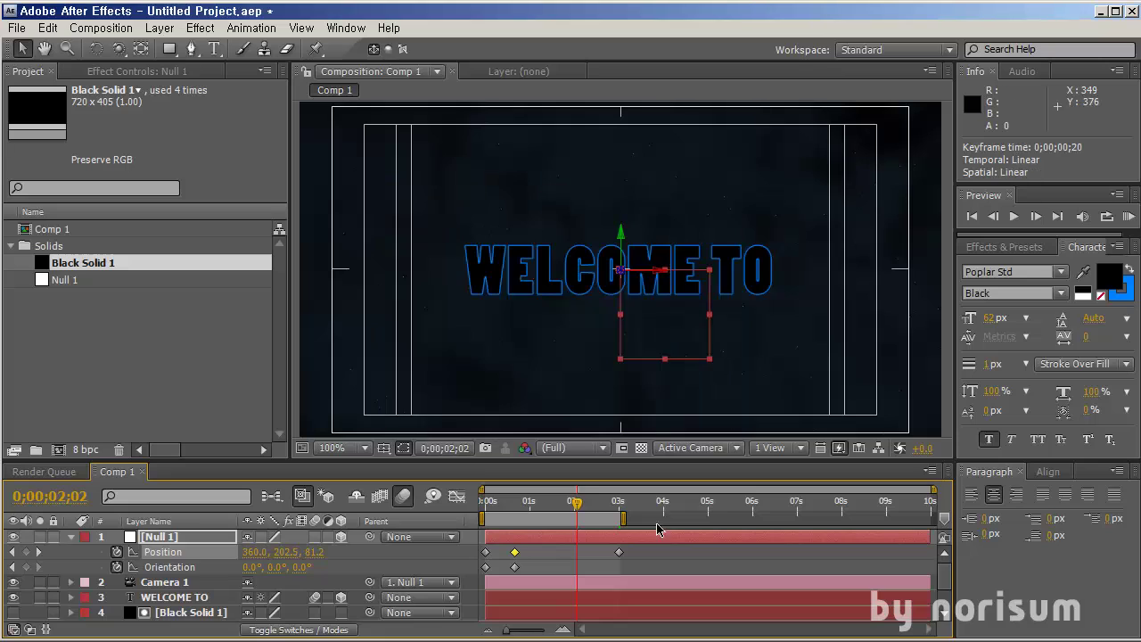
left_click(664, 566)
left_click(532, 503)
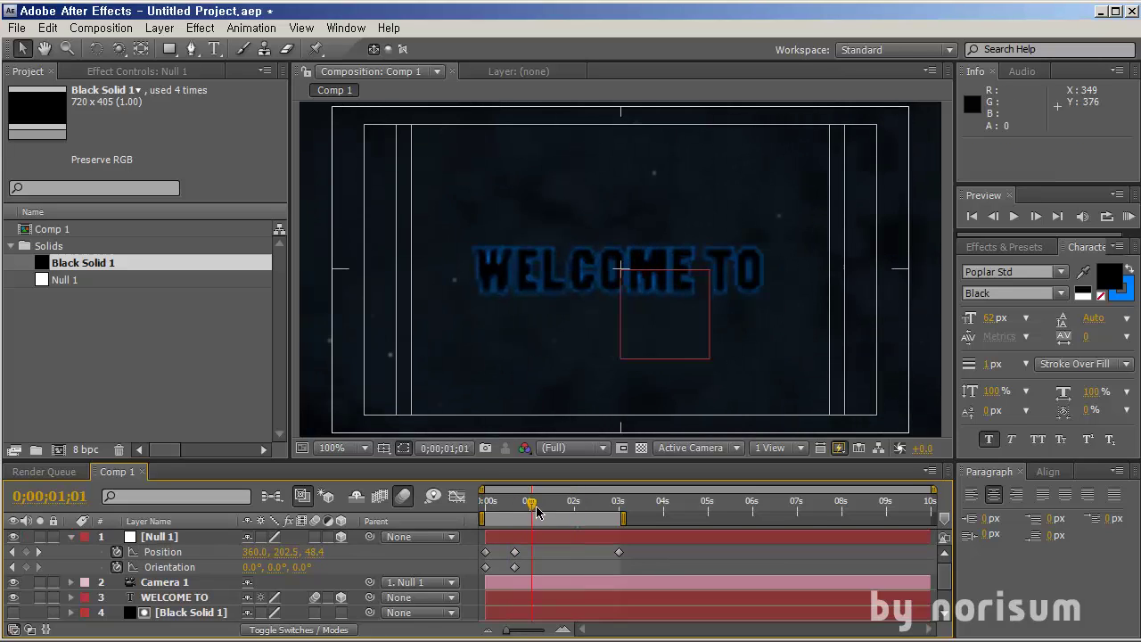
left_click_drag(535, 510, 559, 515)
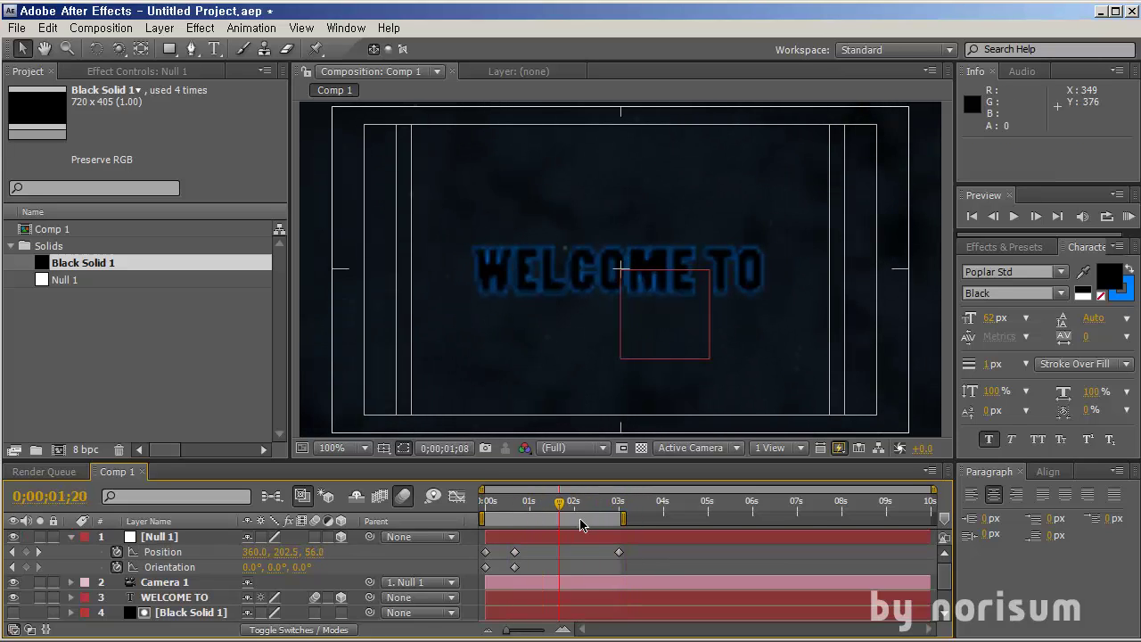
left_click(603, 504)
Set Null 1's Position Z value to -414 at 0;00;00;20.
key("comma")
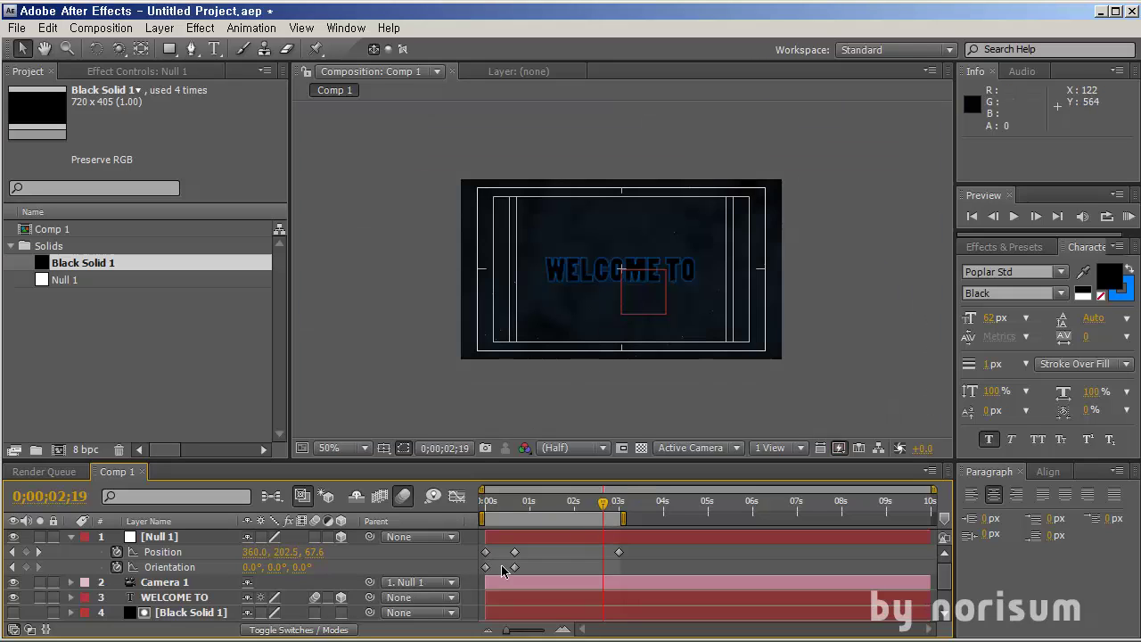
left_click_drag(529, 511, 517, 545)
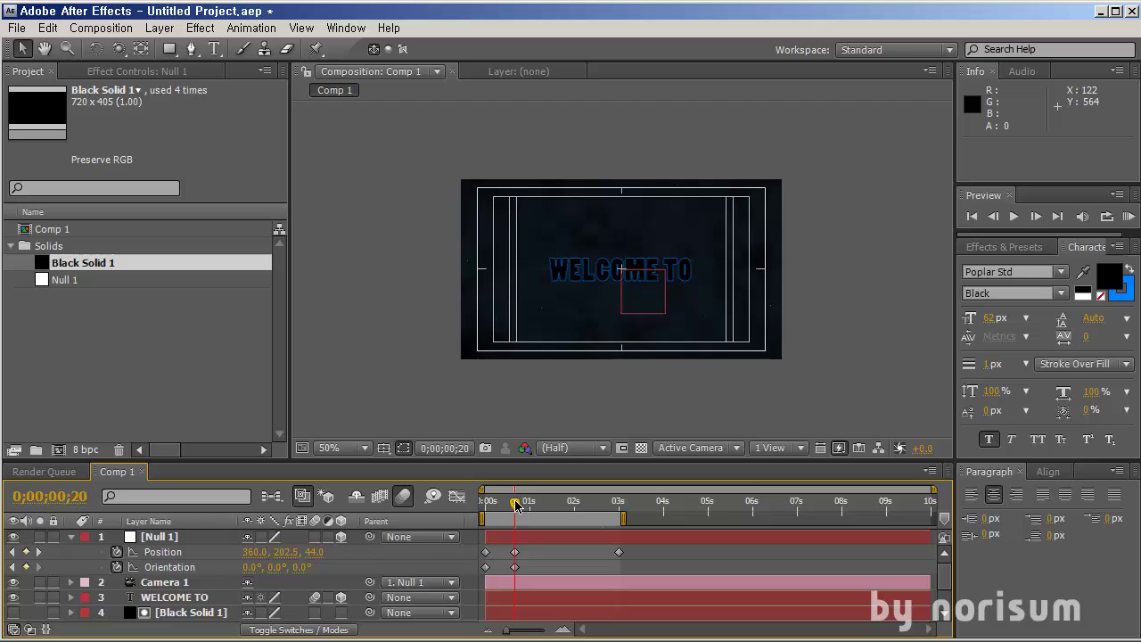
mouse_move(515, 506)
left_mouse_down()
mouse_move(470, 510)
mouse_move(514, 511)
left_mouse_up()
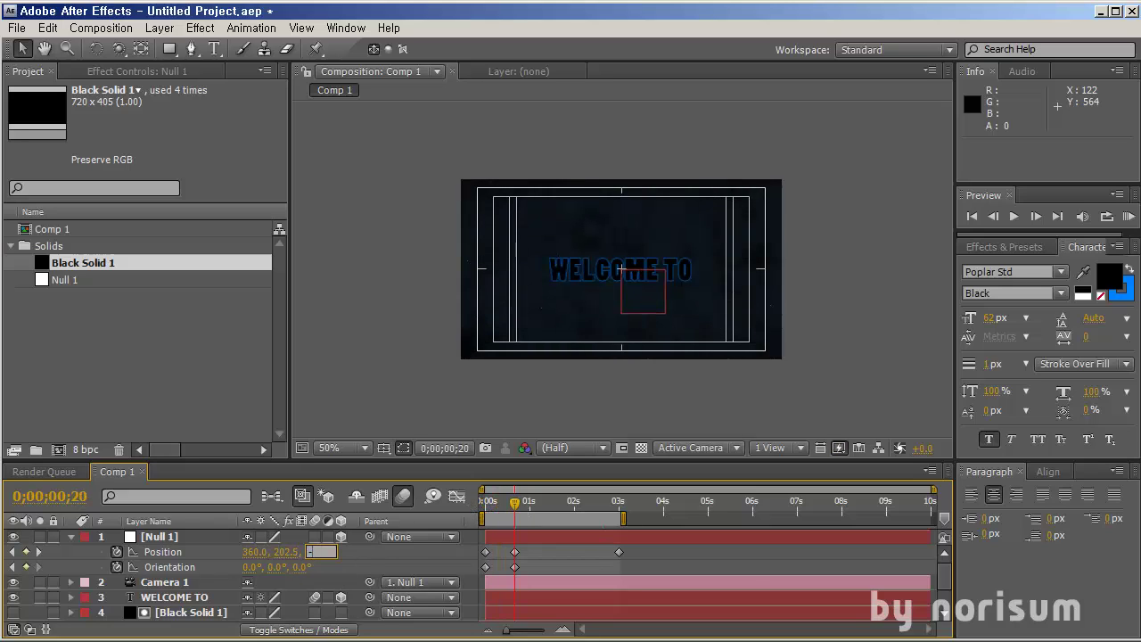
left_click(605, 540)
left_click(578, 557)
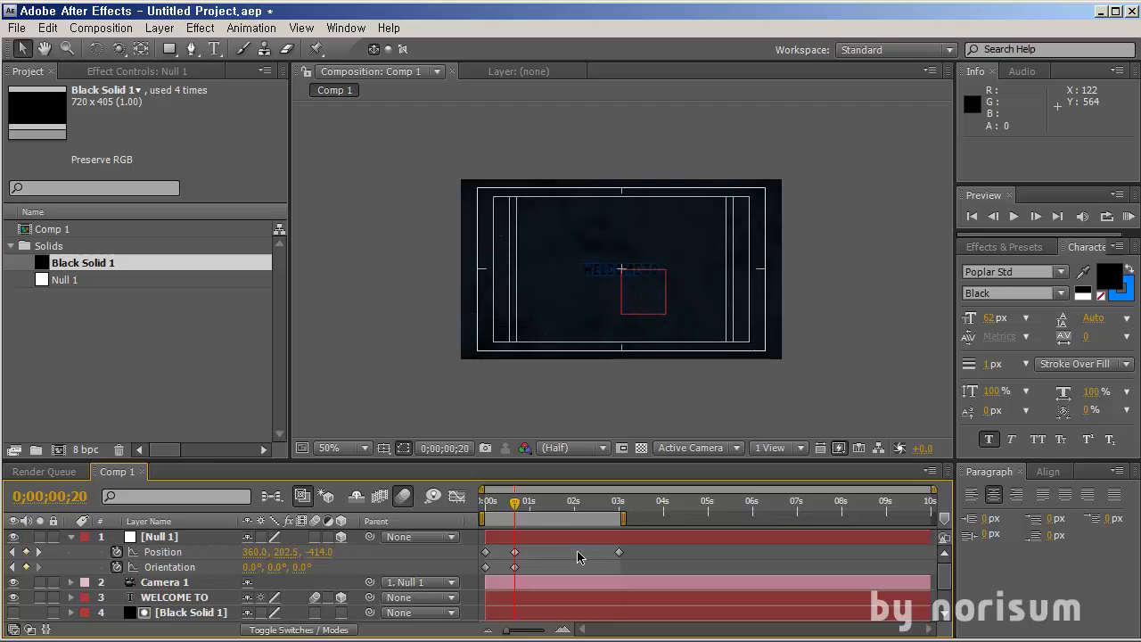
Turn off composition motion blur and shift all of Null 1's Position keyframes together along Z, bringing Z to 46 at 0;00;00;20.
left_click(163, 551)
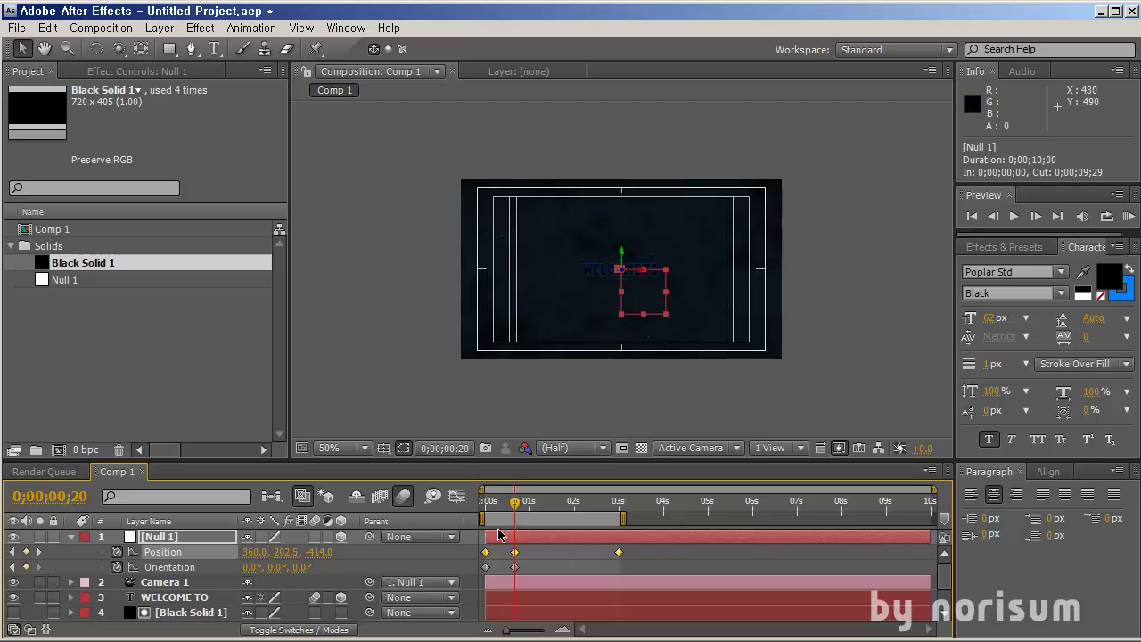
left_click(592, 563)
left_click(164, 552)
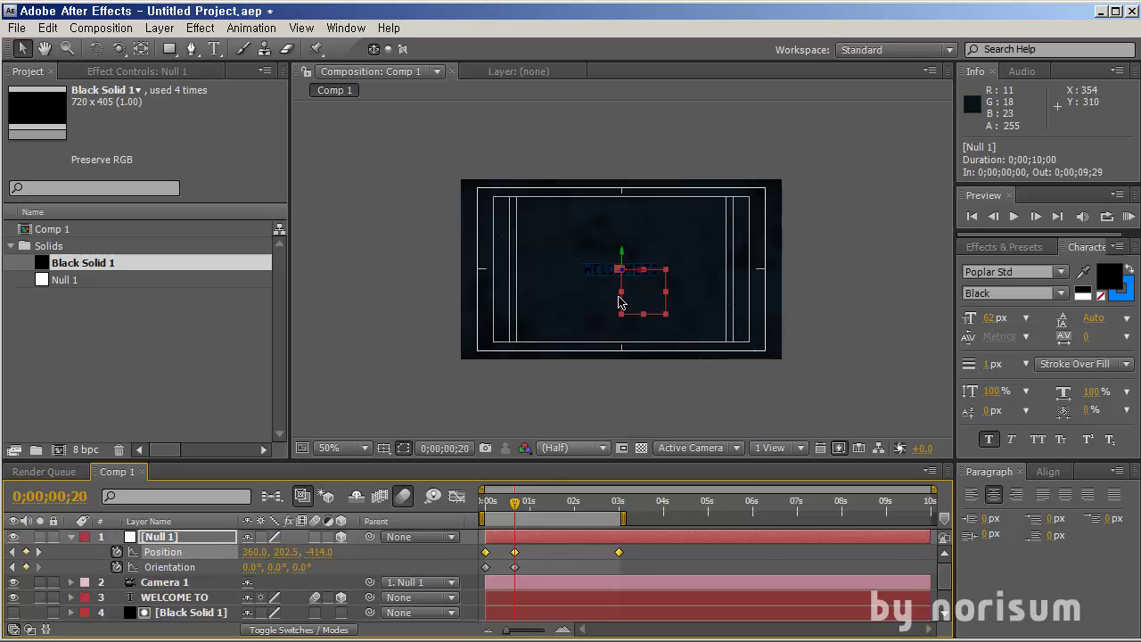
left_click_drag(619, 265, 565, 303)
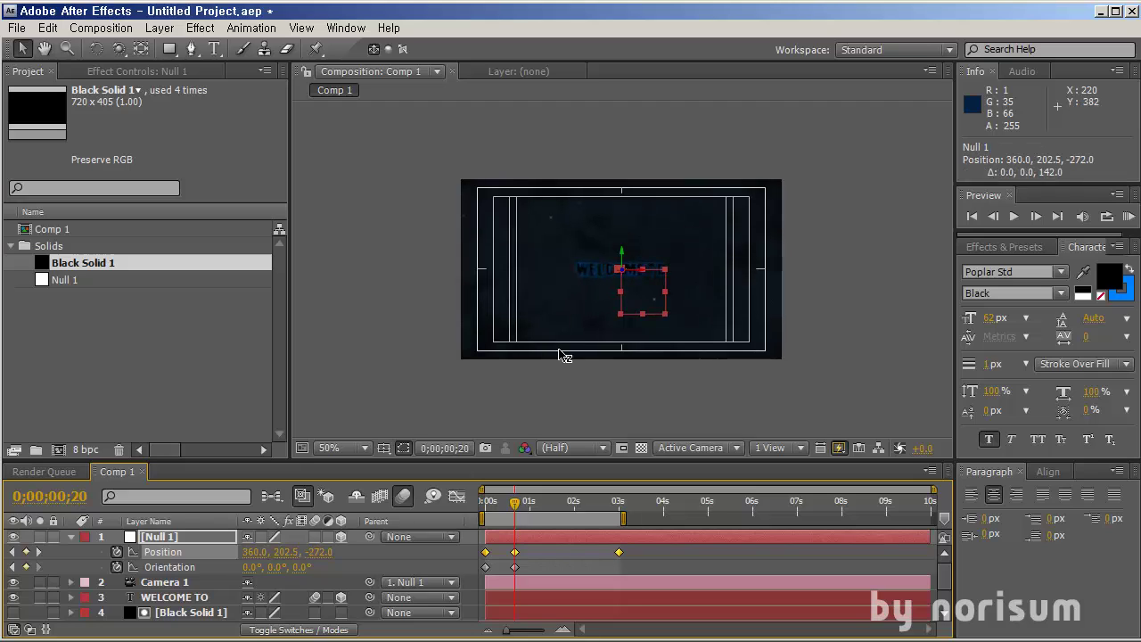
left_click_drag(566, 398, 601, 504)
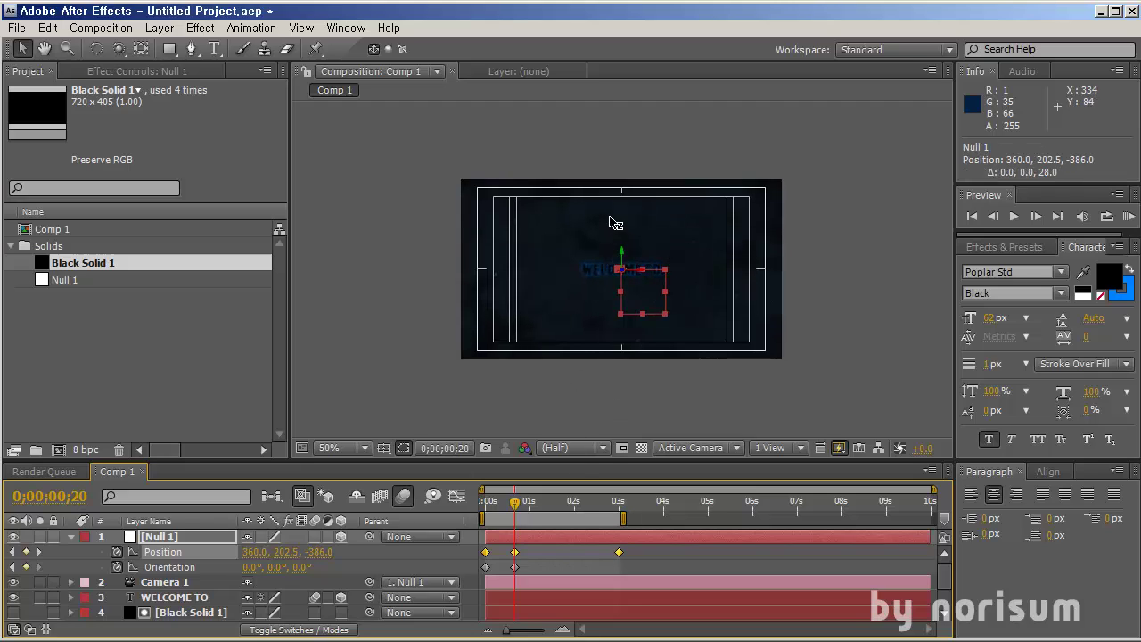
left_click_drag(724, 283, 642, 250)
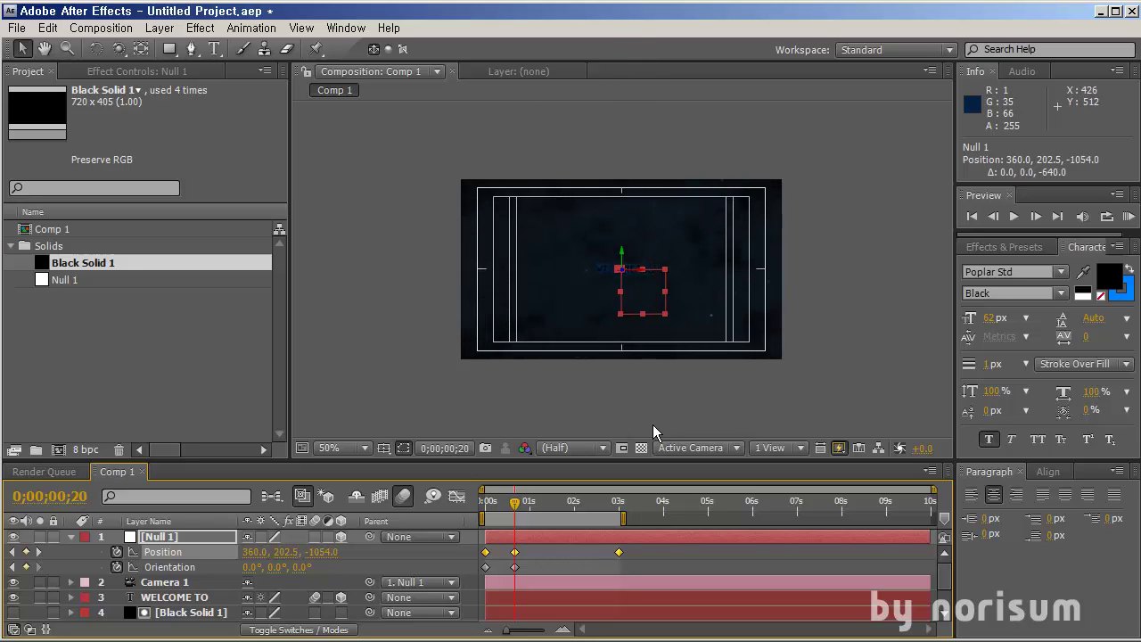
left_click_drag(652, 424, 634, 321)
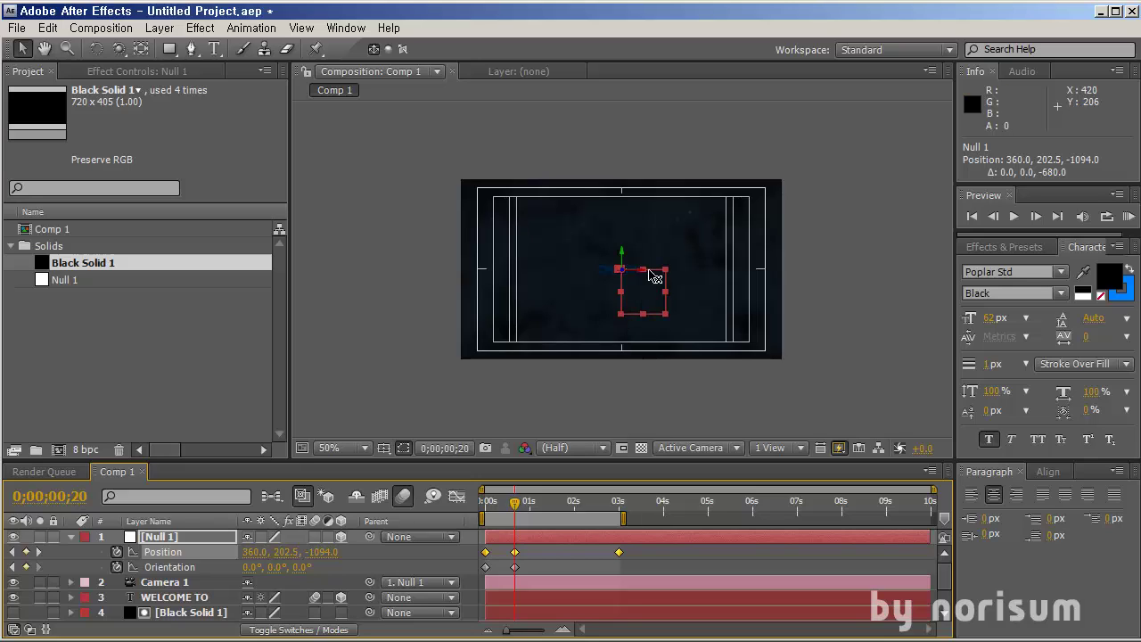
key("slash")
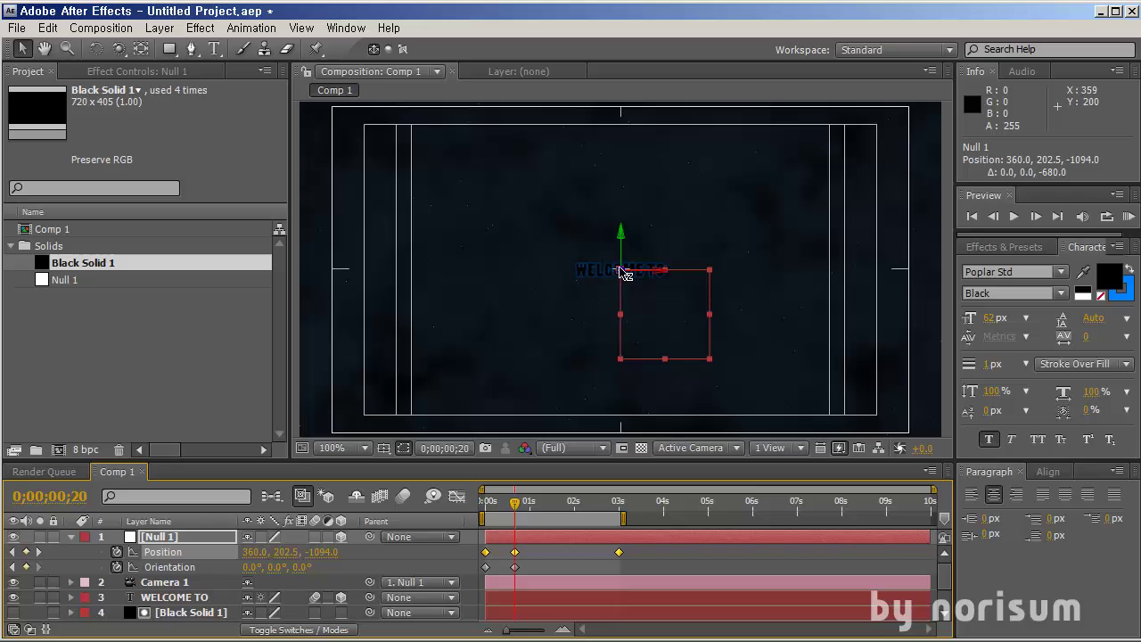
left_click_drag(588, 285, 372, 377)
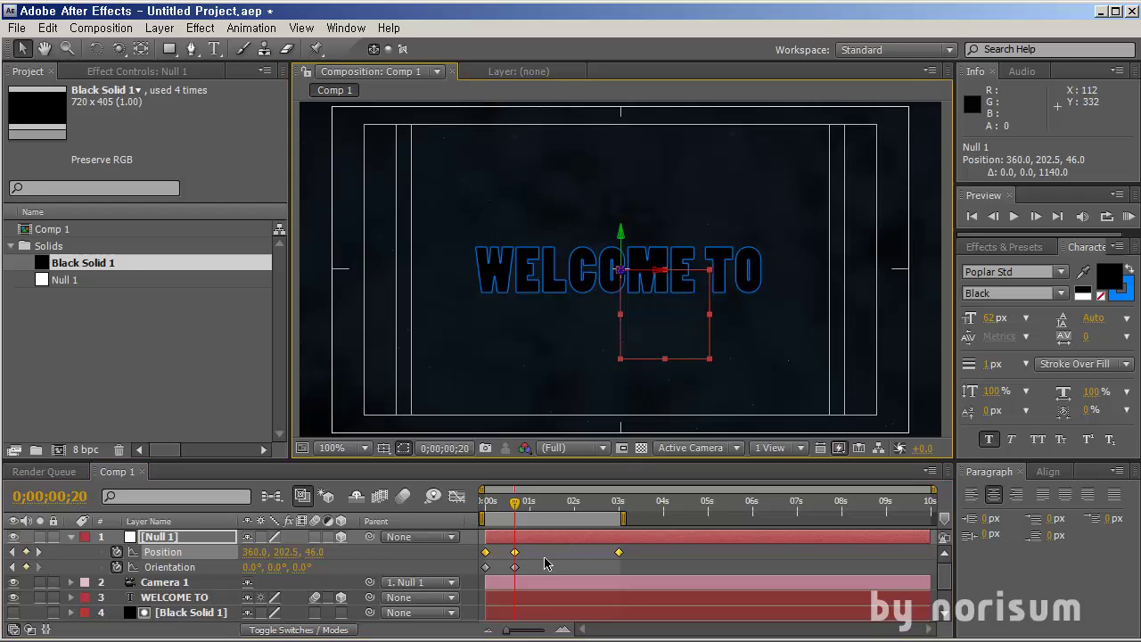
Play the composition from the first frame to check the shifted Null 1 movement around the WELCOME TO text.
left_click(514, 515)
left_click_drag(502, 508, 481, 506)
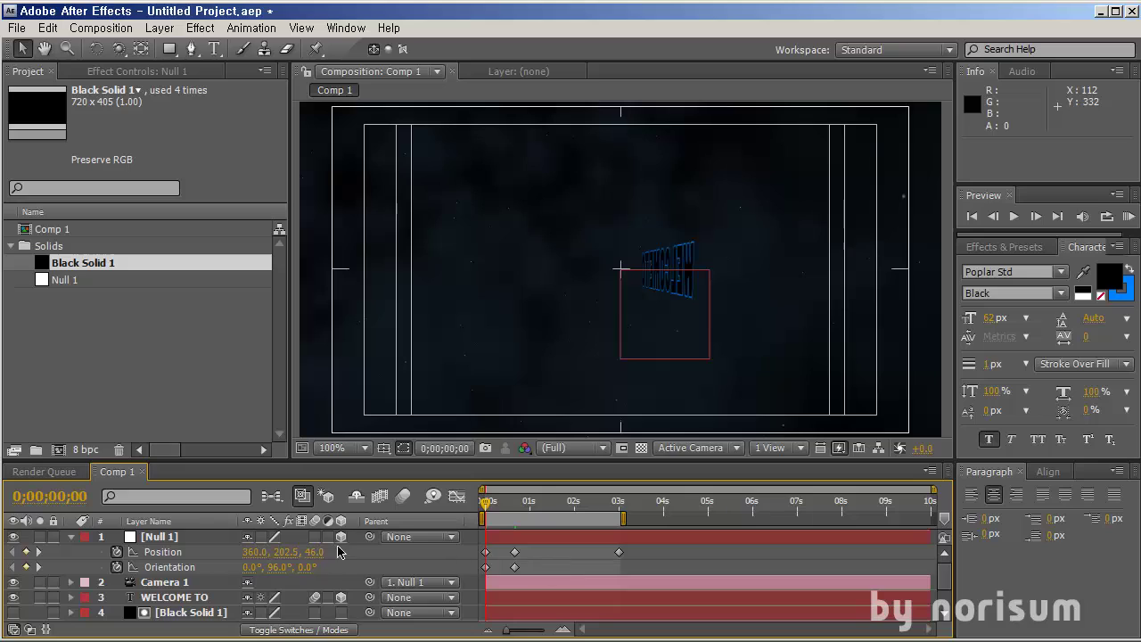
left_click(163, 553)
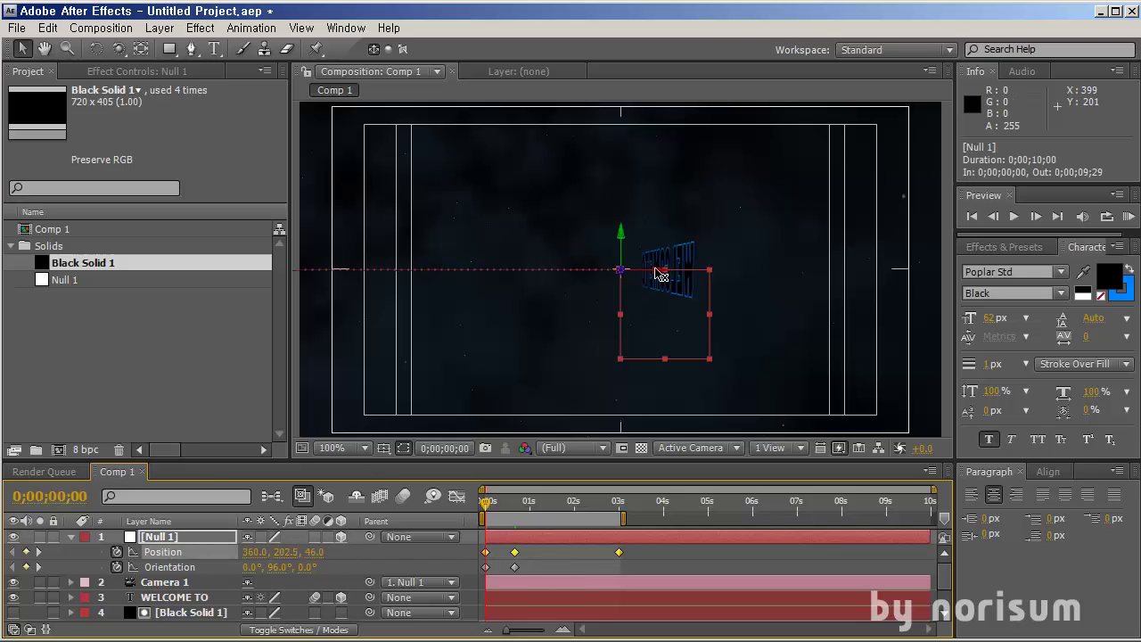
left_click(560, 567)
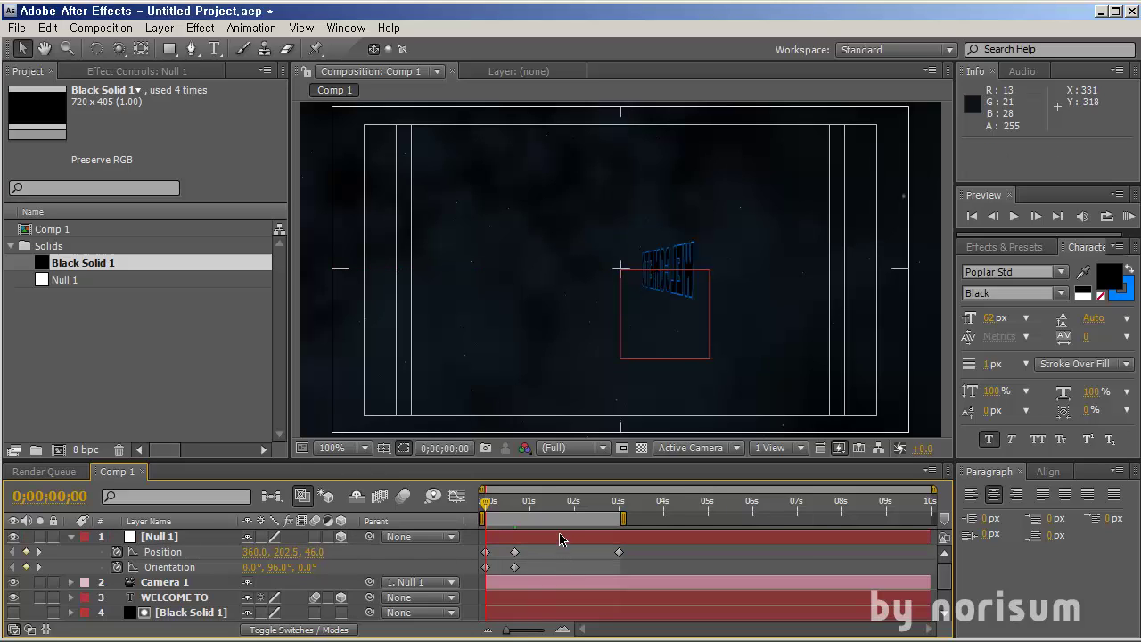
key("space")
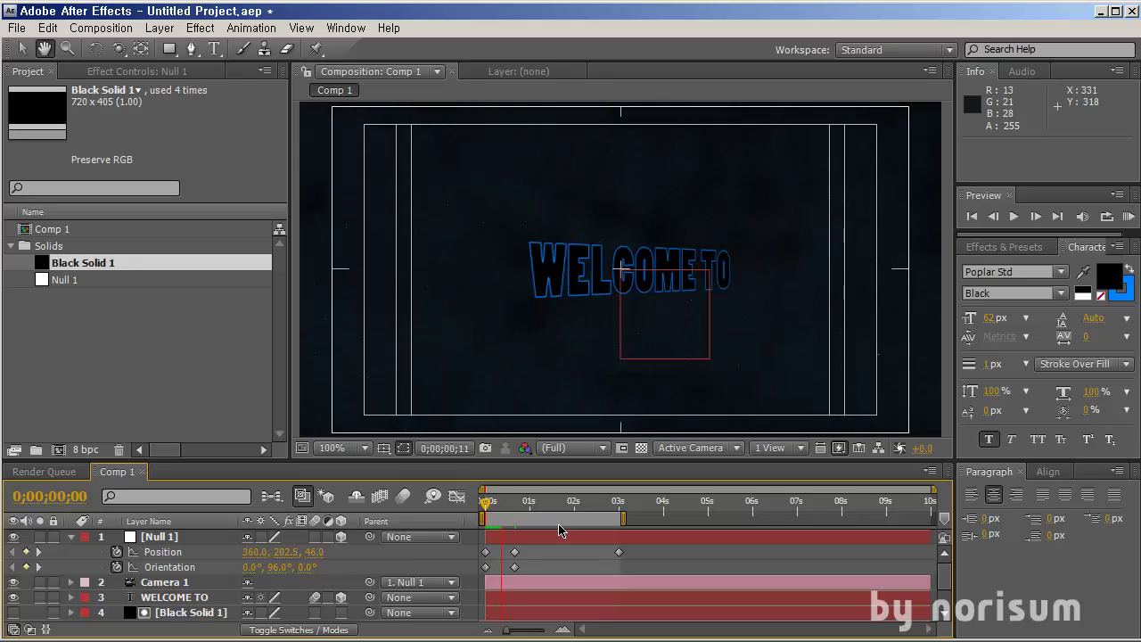
key("space")
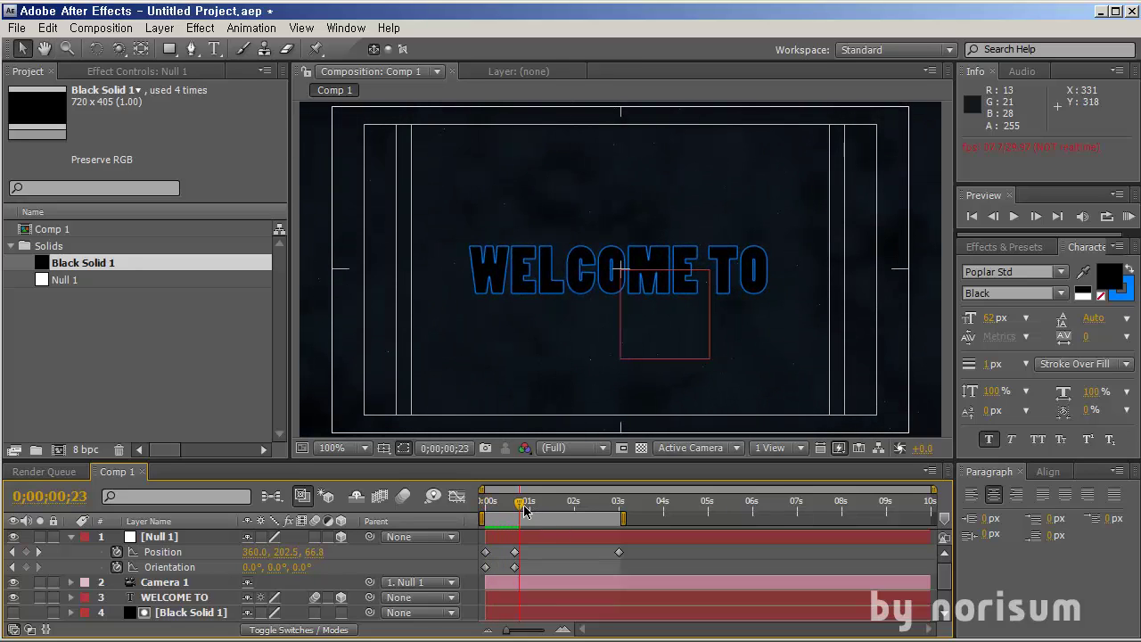
Shift all of Null 1's Position keyframes together along Z, bringing Z to 195 at 0;00;03;00.
left_click_drag(556, 508, 618, 519)
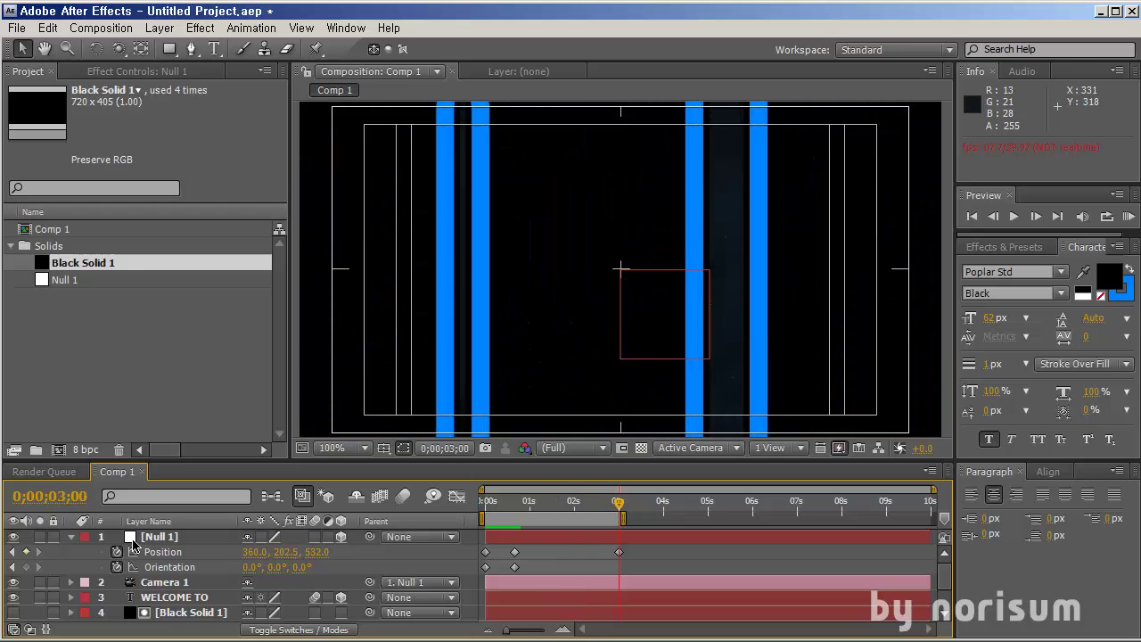
left_click(175, 551)
left_click_drag(621, 274, 490, 300)
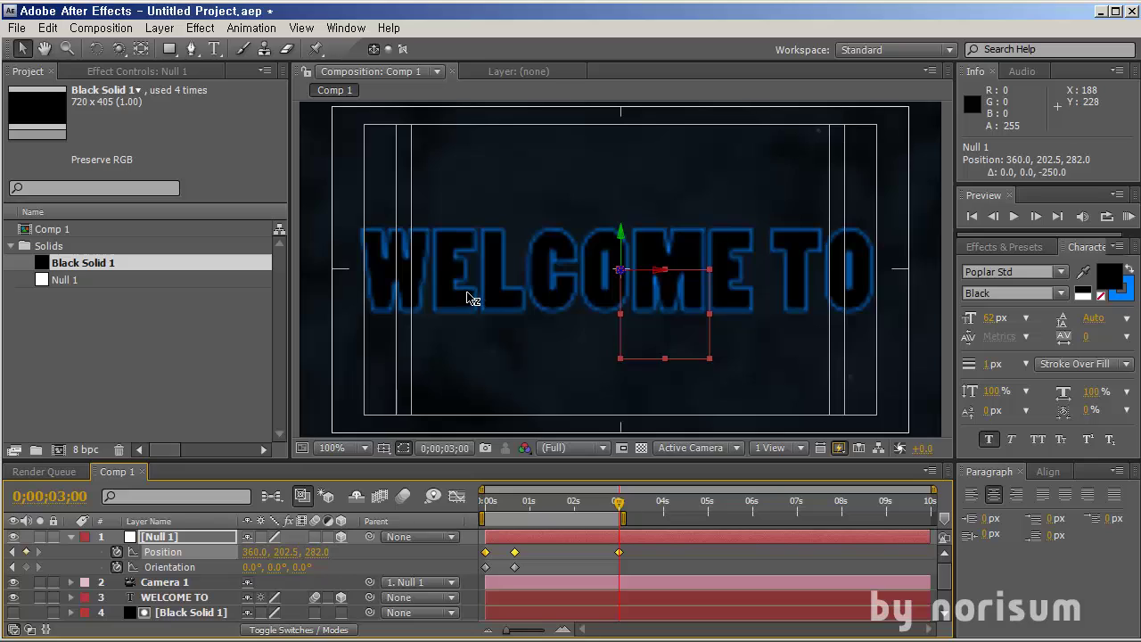
left_click(624, 277)
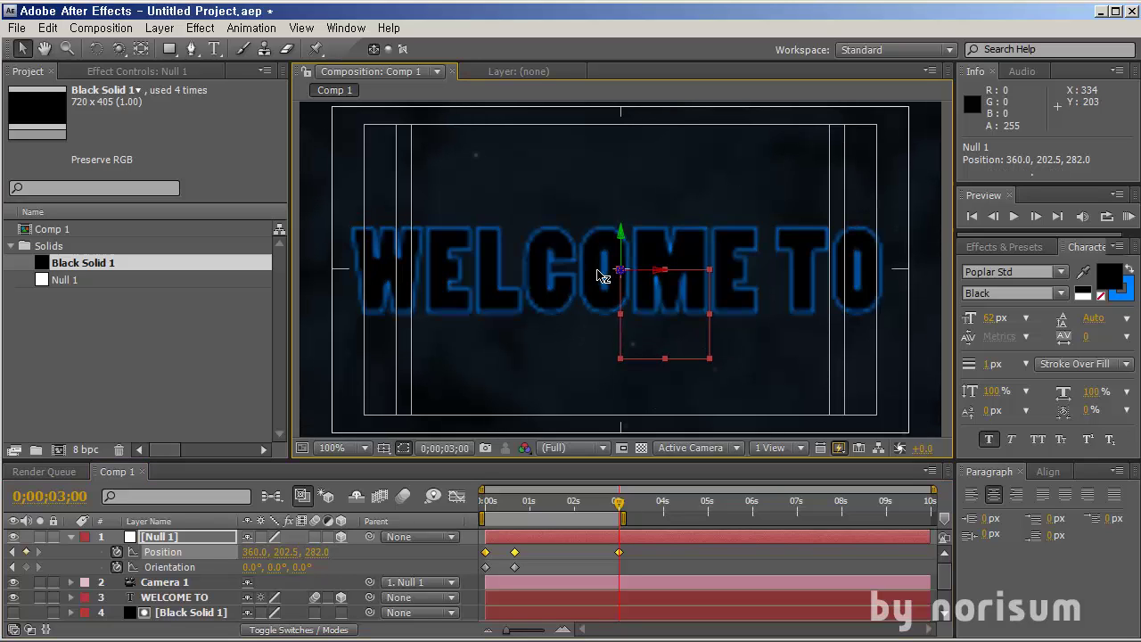
left_click_drag(602, 276, 606, 355)
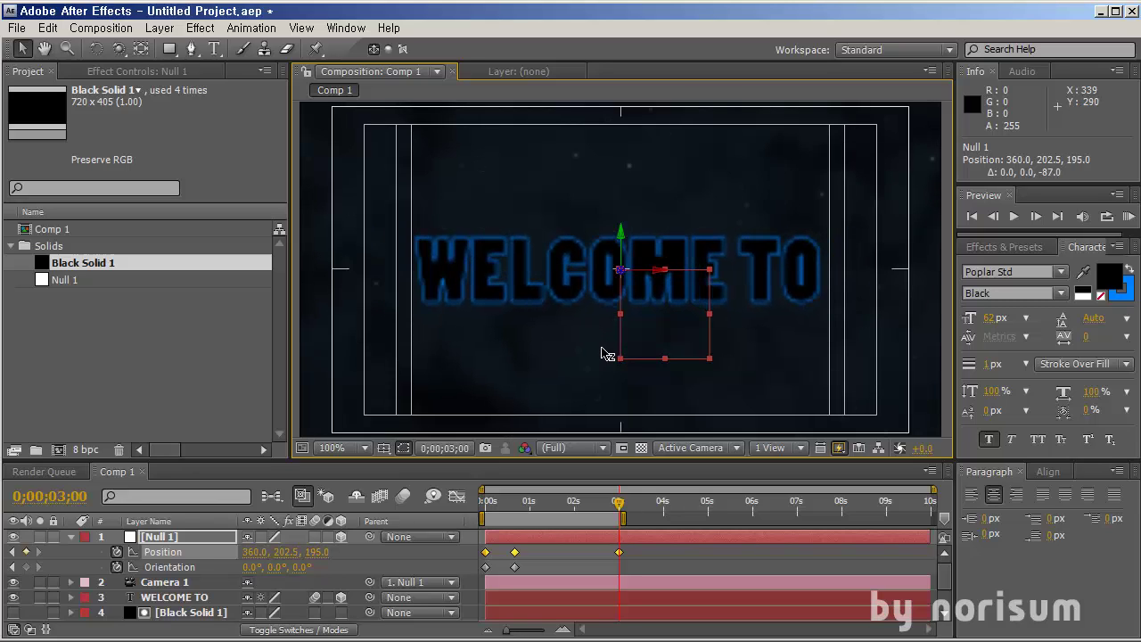
left_click(624, 558)
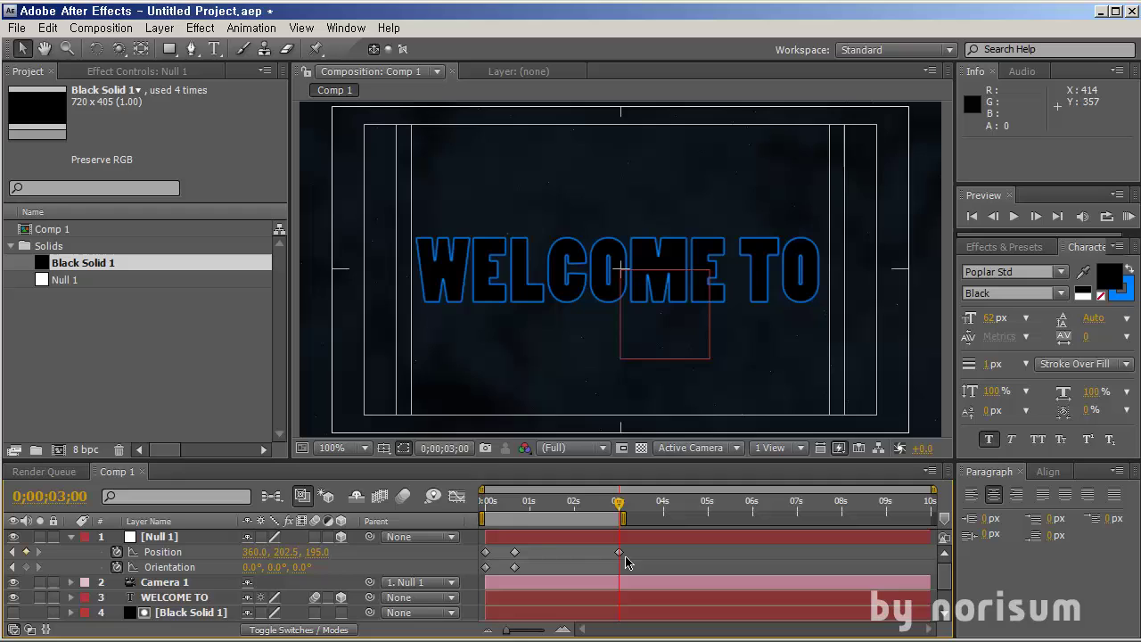
Return to the first frame and run a RAM preview of the three-second camera move past the WELCOME TO text.
left_click(498, 505)
left_click_drag(499, 507, 477, 490)
key("KP_0")
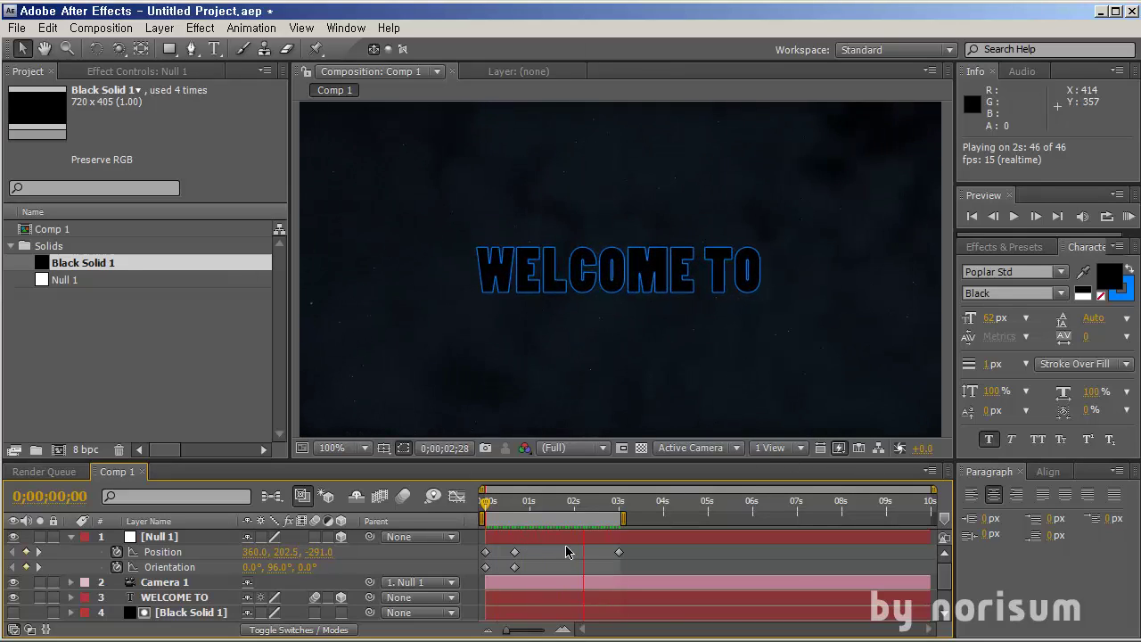
key("space")
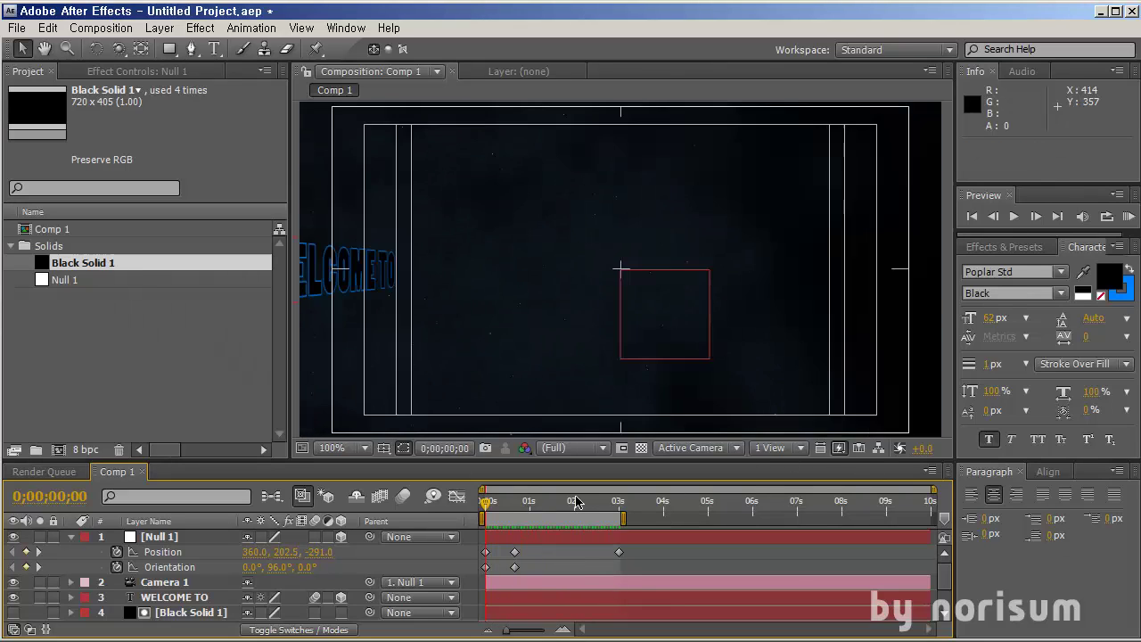
Set CC Particle World's Longevity to 30 seconds on the Black Solid 1 in layer 5 and check the following frames.
left_click(168, 613)
scroll(174, 604, "down", 1)
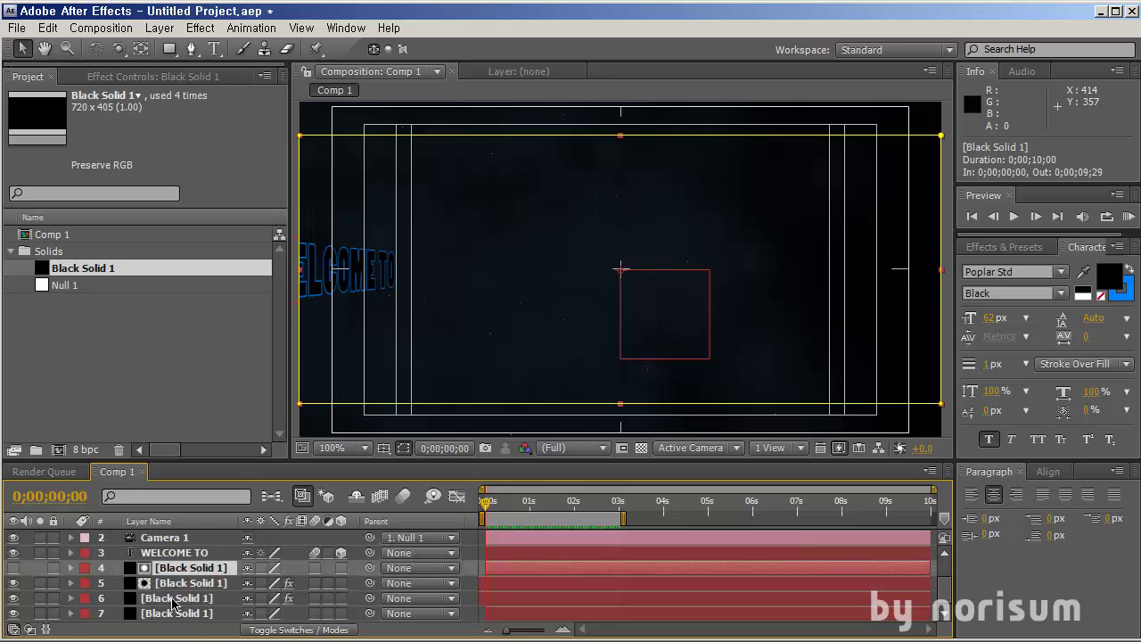
left_click(176, 587)
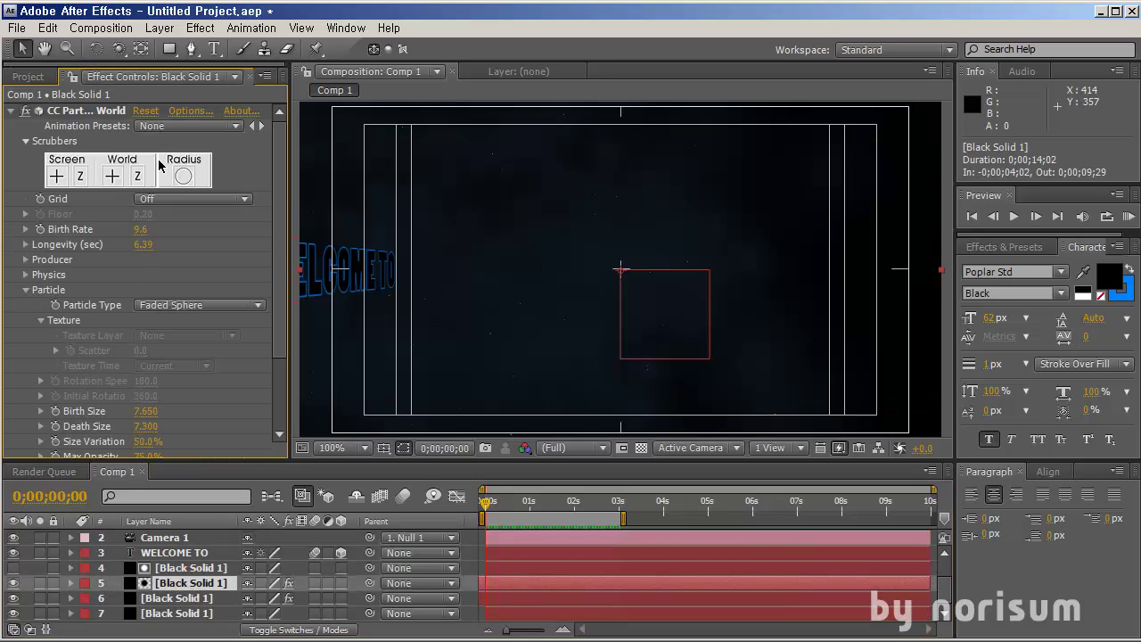
left_click(145, 245)
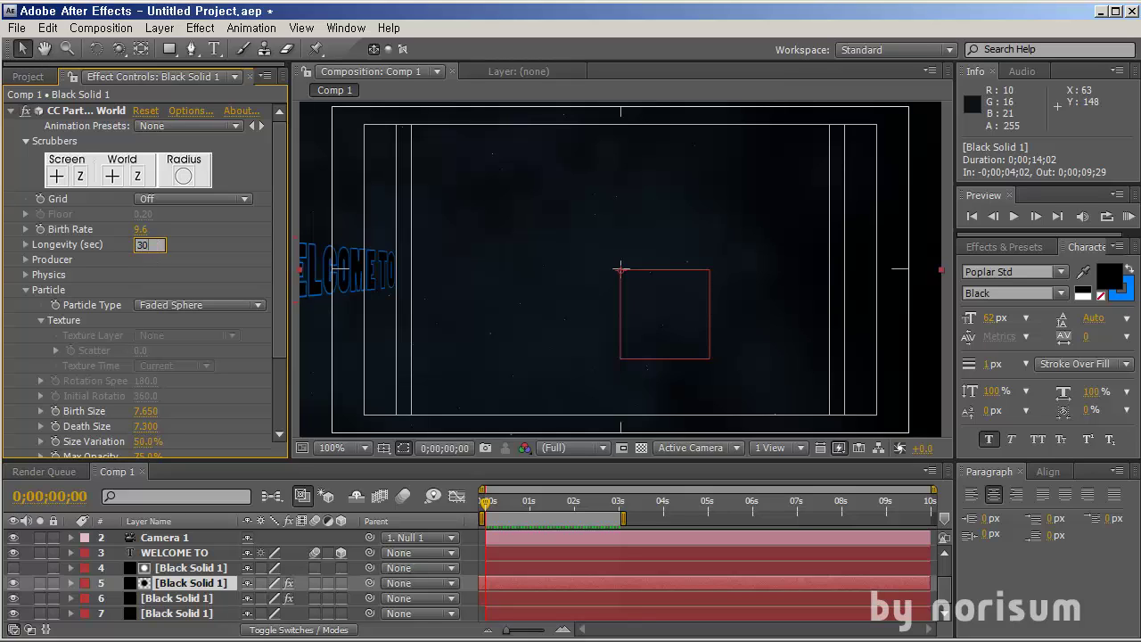
key("Return")
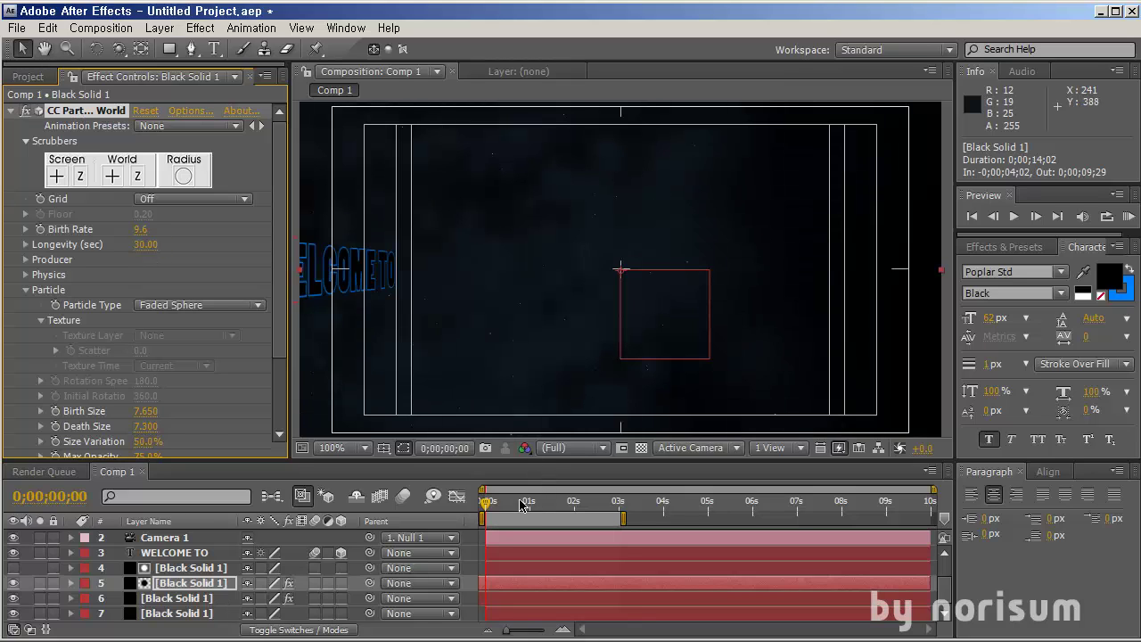
left_click_drag(522, 504, 573, 506)
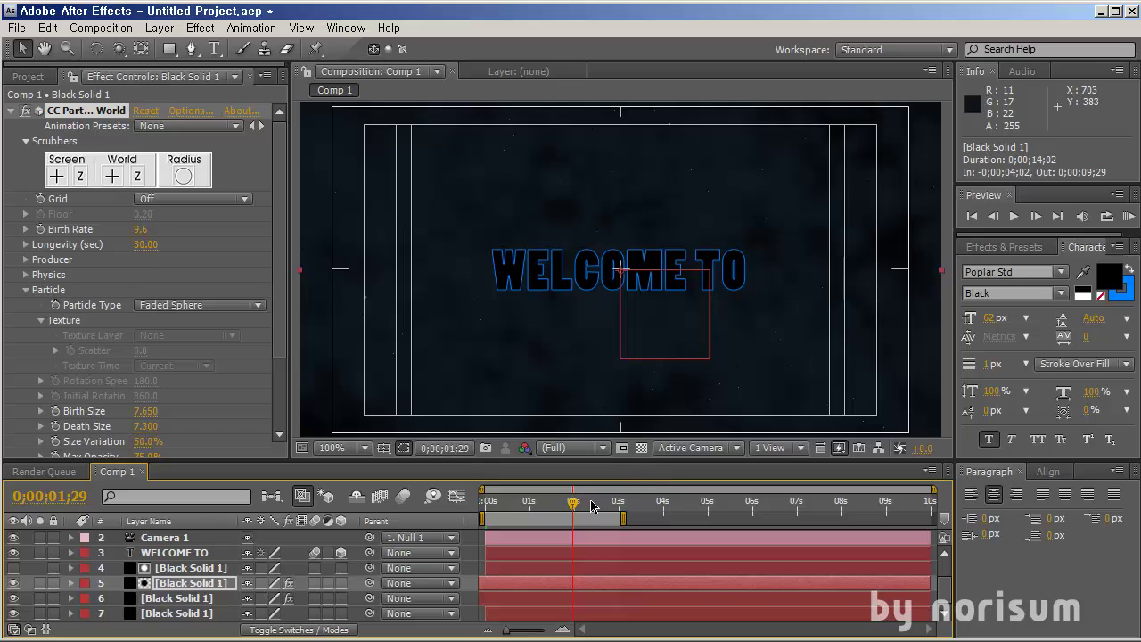
key("space")
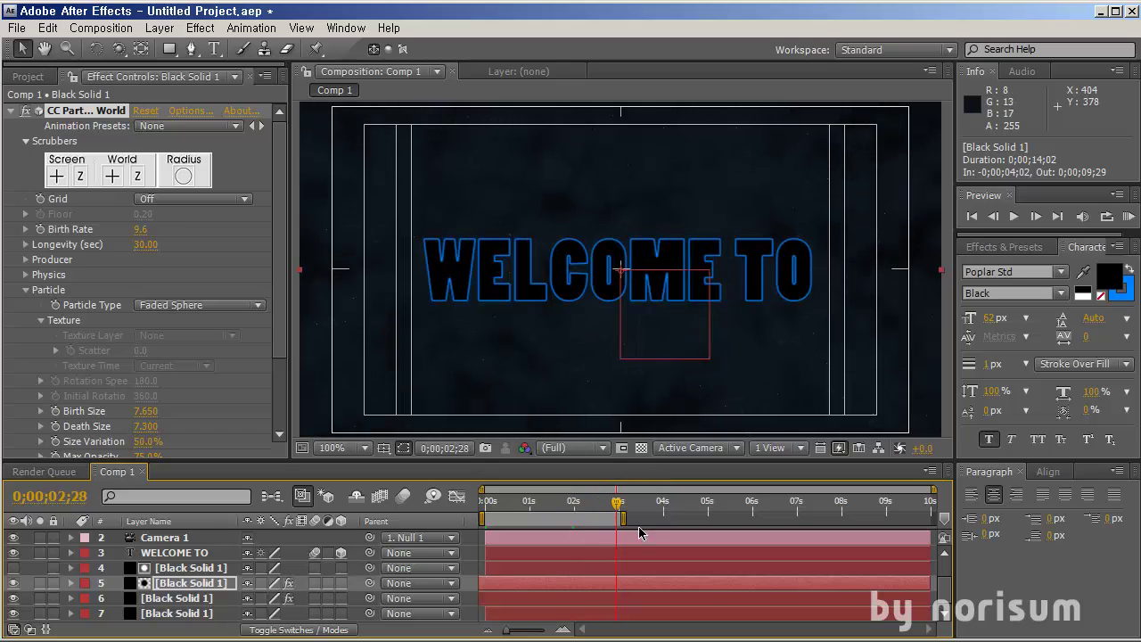
Add a Position keyframe to Null 1 at 0;00;03;10 and move the null along Z to 590.
left_click(153, 552)
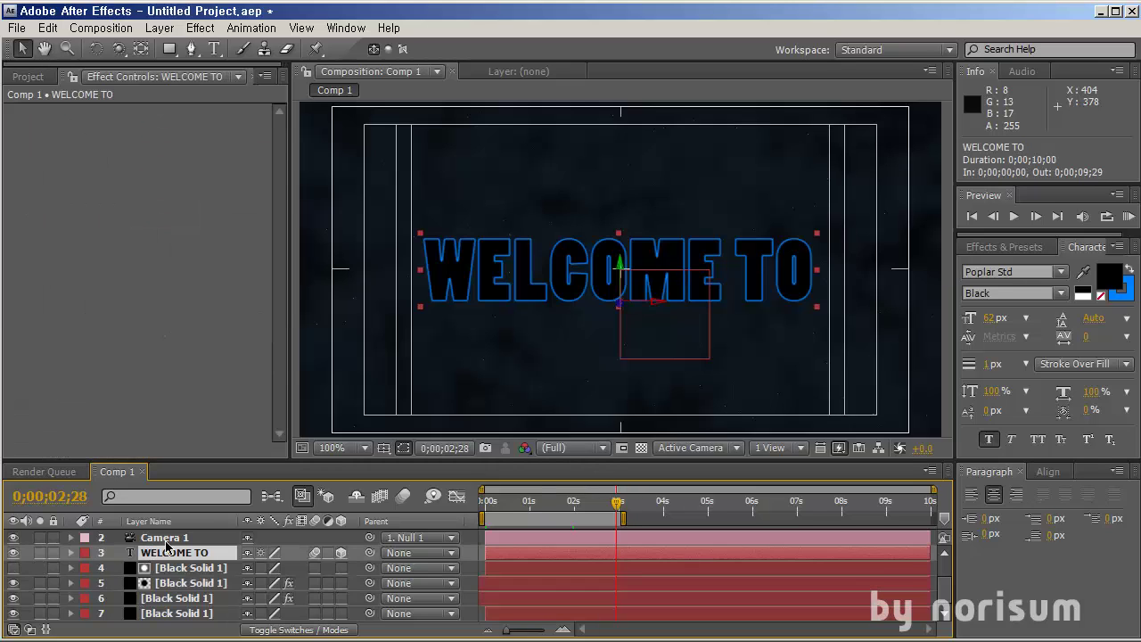
left_click(165, 537)
scroll(189, 552, "up", 2)
left_click(188, 539)
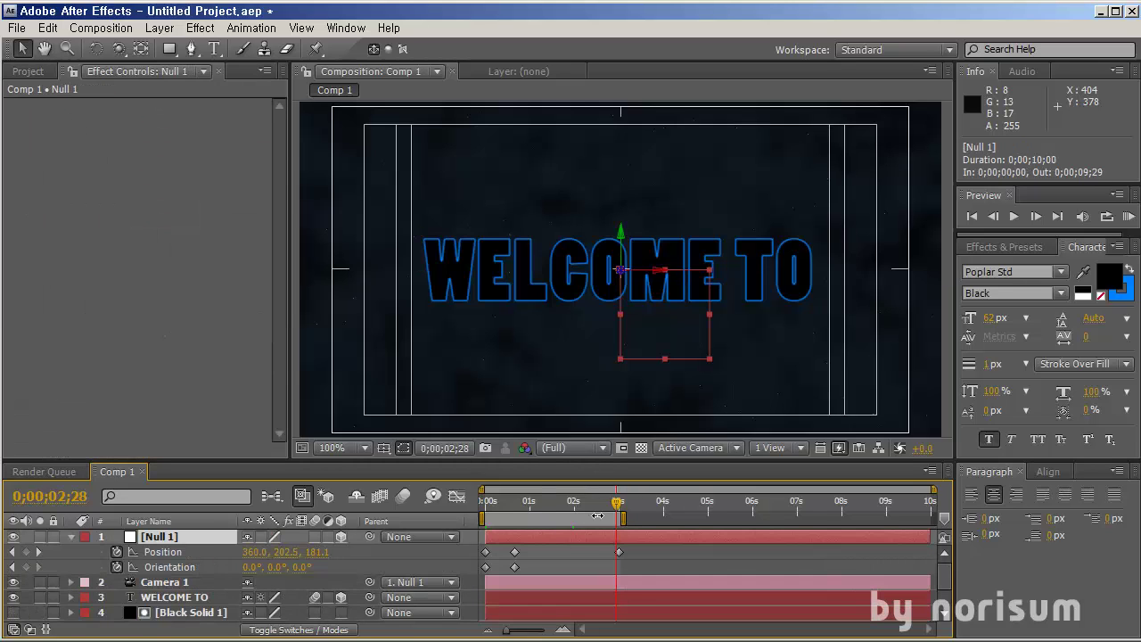
left_click_drag(620, 509, 622, 509)
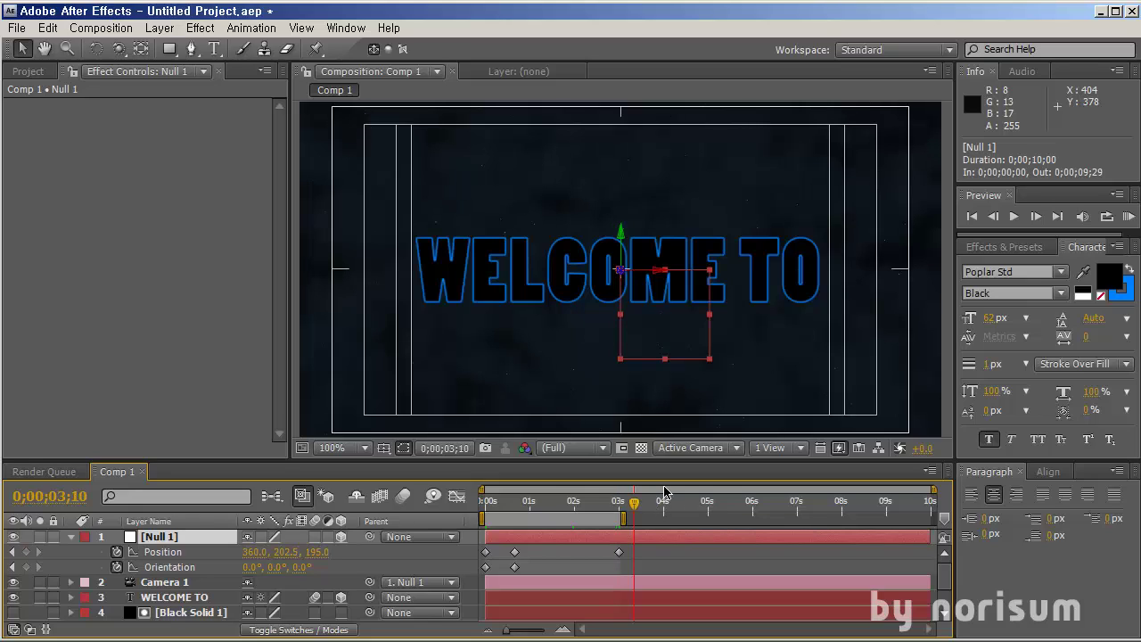
left_click(26, 552)
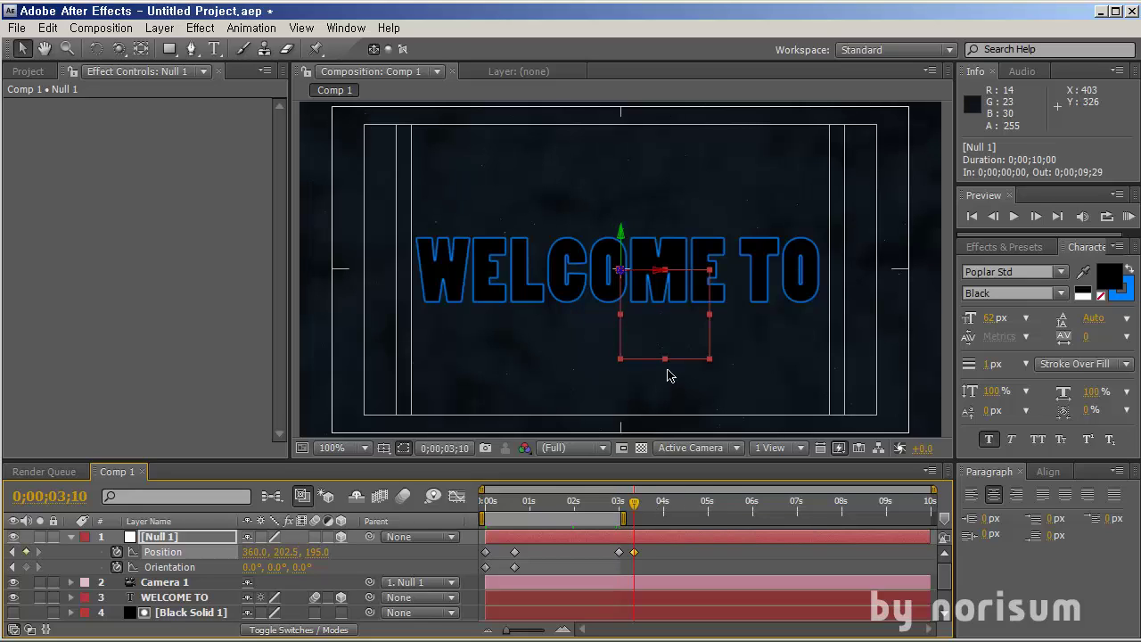
left_click_drag(622, 270, 603, 0)
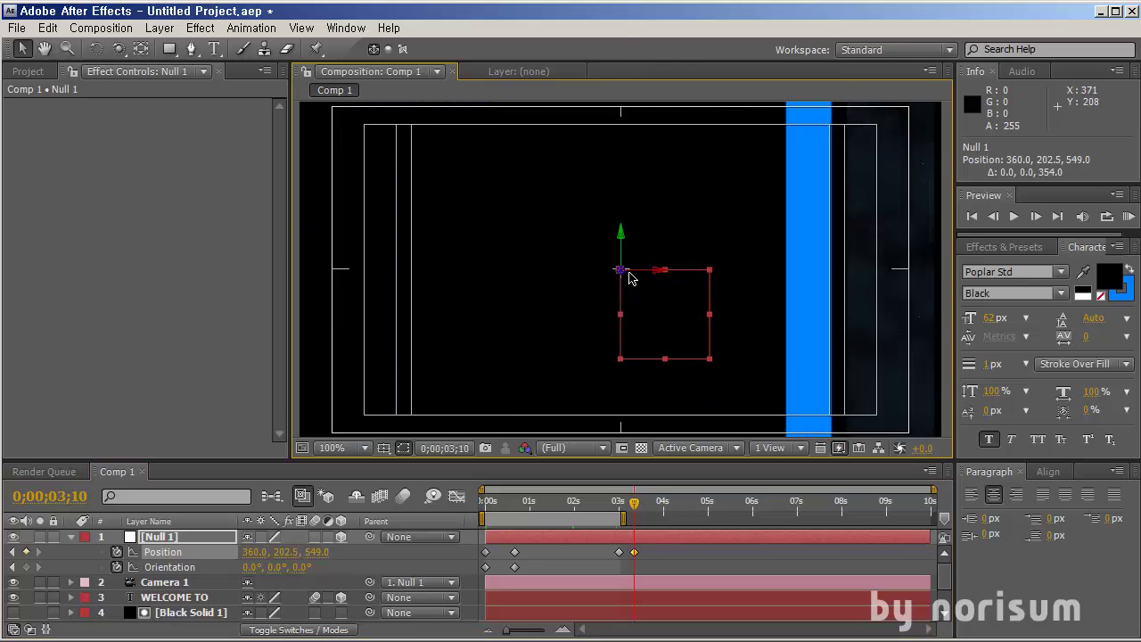
left_click_drag(624, 275, 624, 238)
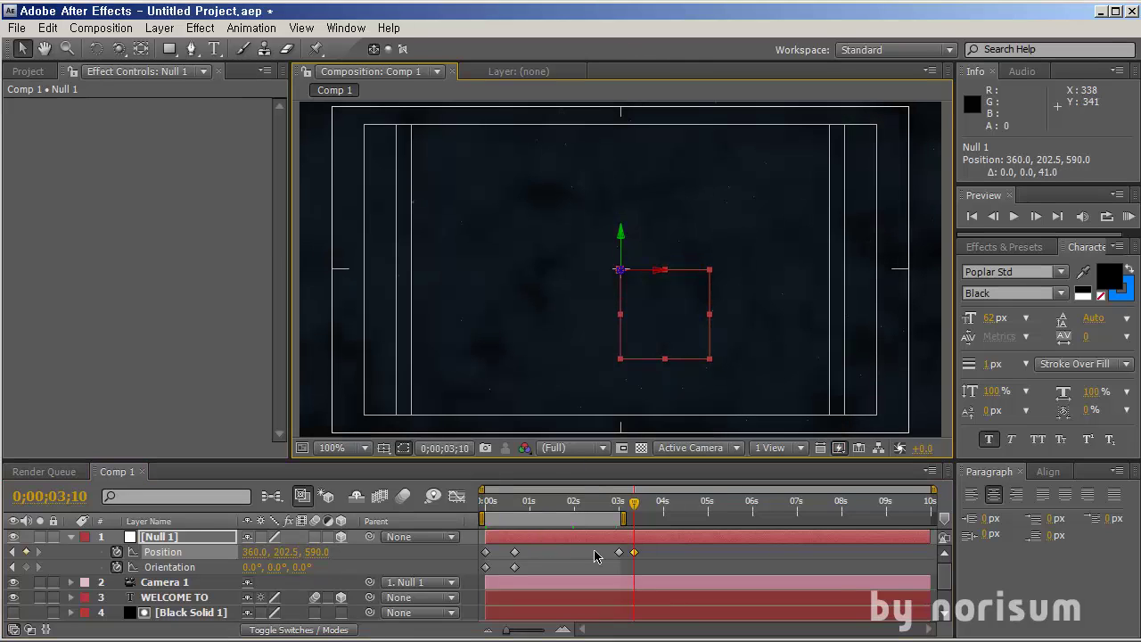
End the work area at 0;00;03;10, RAM preview the camera move, and scrub from the first frame to 0;00;01;26.
key("n")
left_click(736, 553)
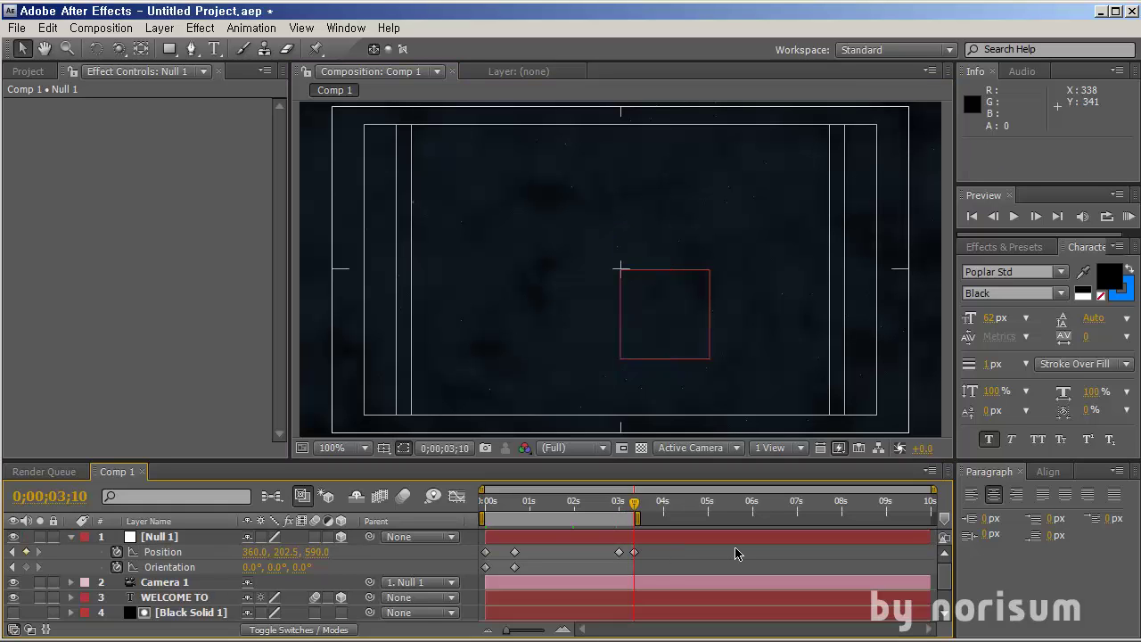
key("KP_0")
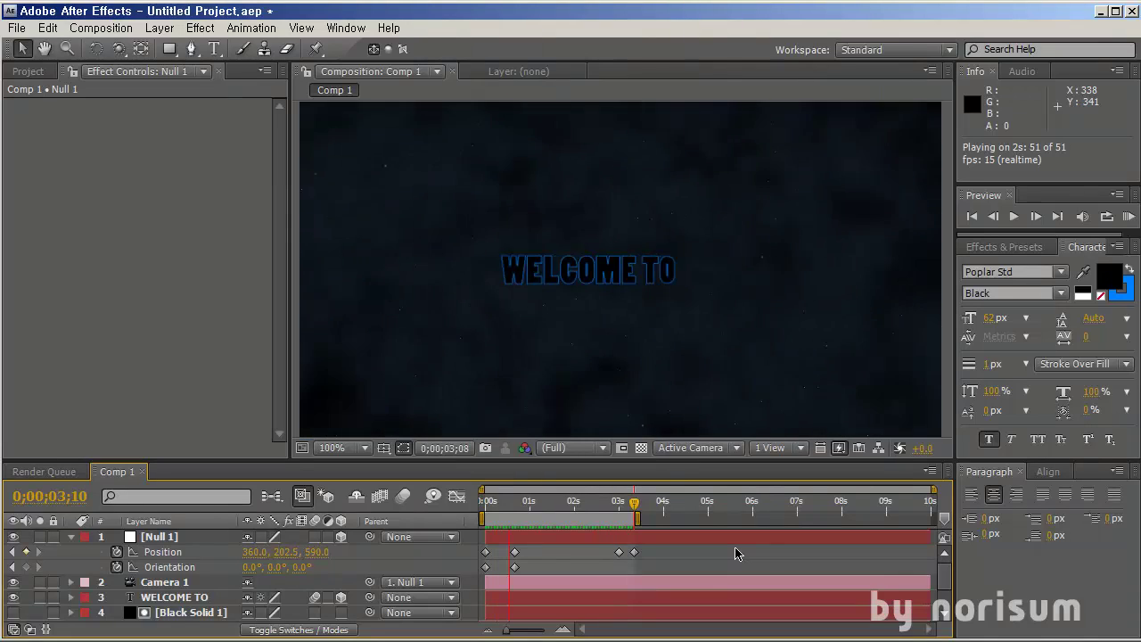
key("space")
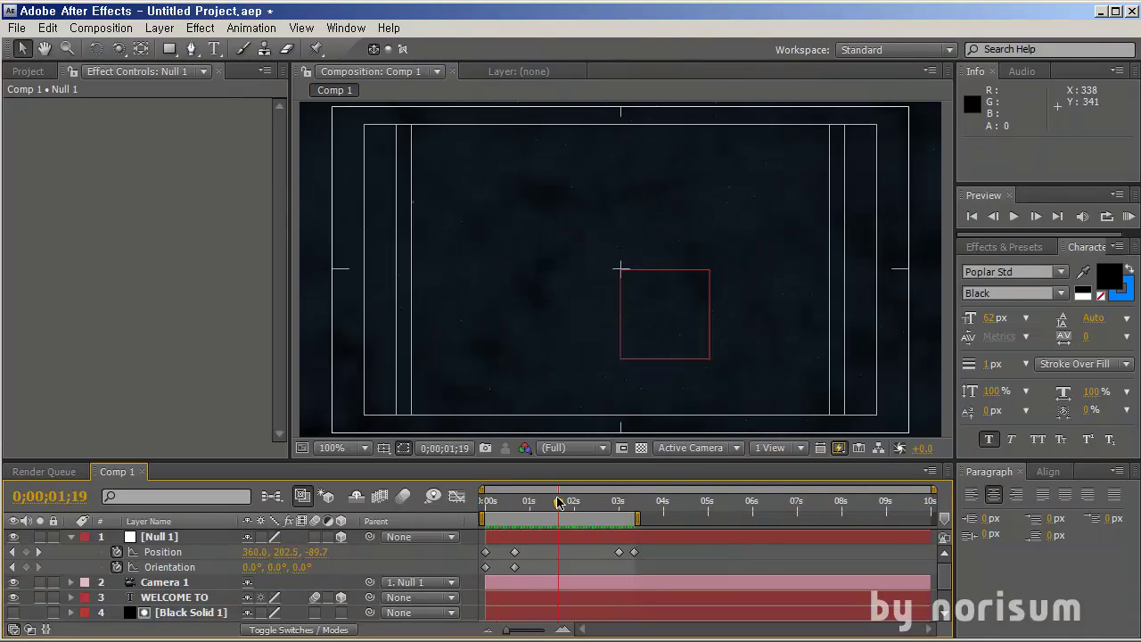
key("Home")
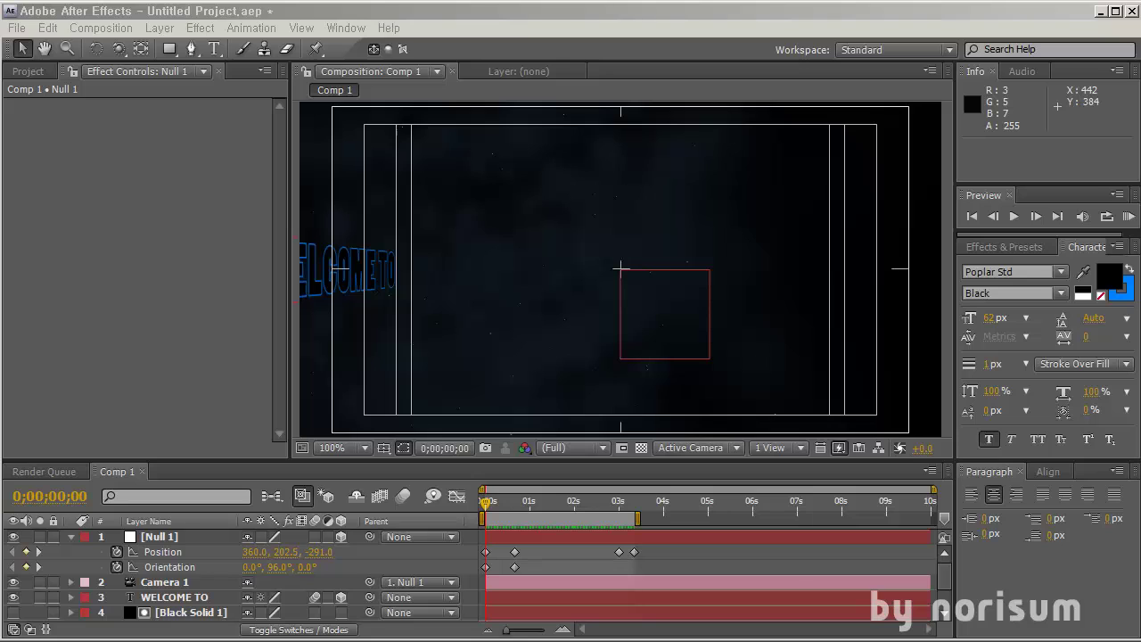
left_click(124, 197)
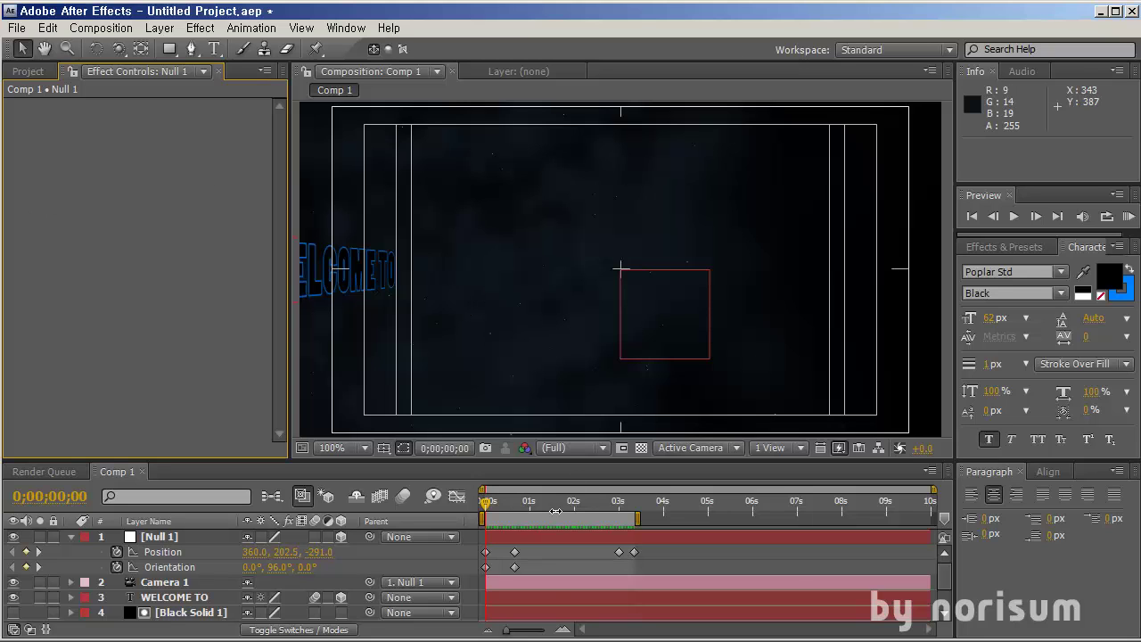
mouse_move(554, 506)
left_mouse_down()
mouse_move(614, 505)
mouse_move(554, 506)
mouse_move(569, 504)
left_mouse_up()
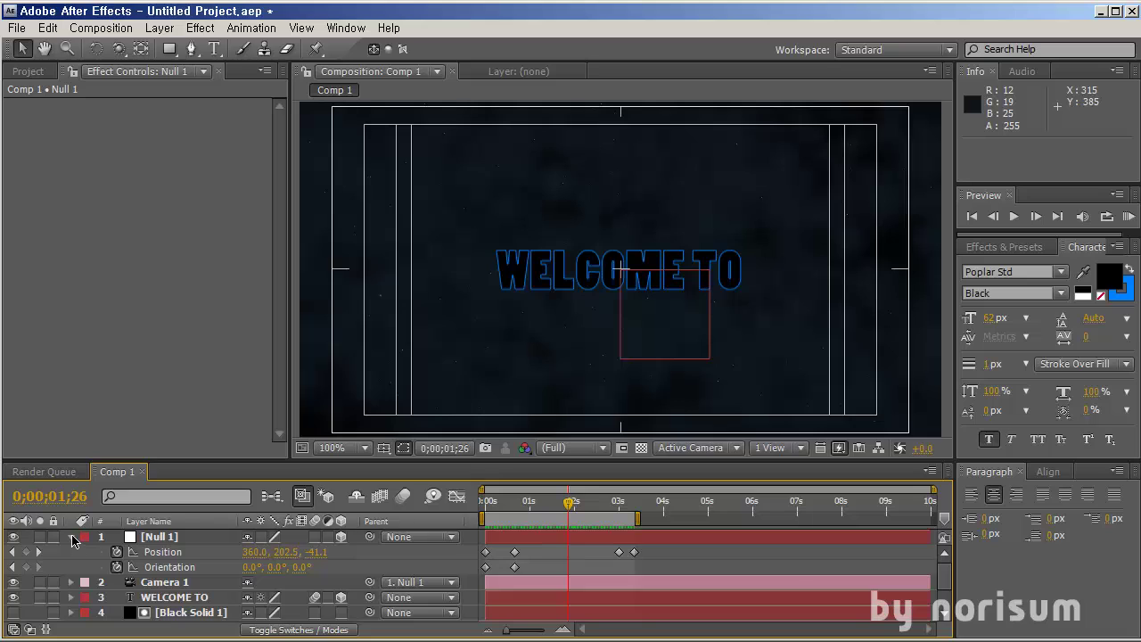
Place another Black Solid 1 above Null 1 in the layer stack and apply the Lens Flare effect to it.
left_click(72, 537)
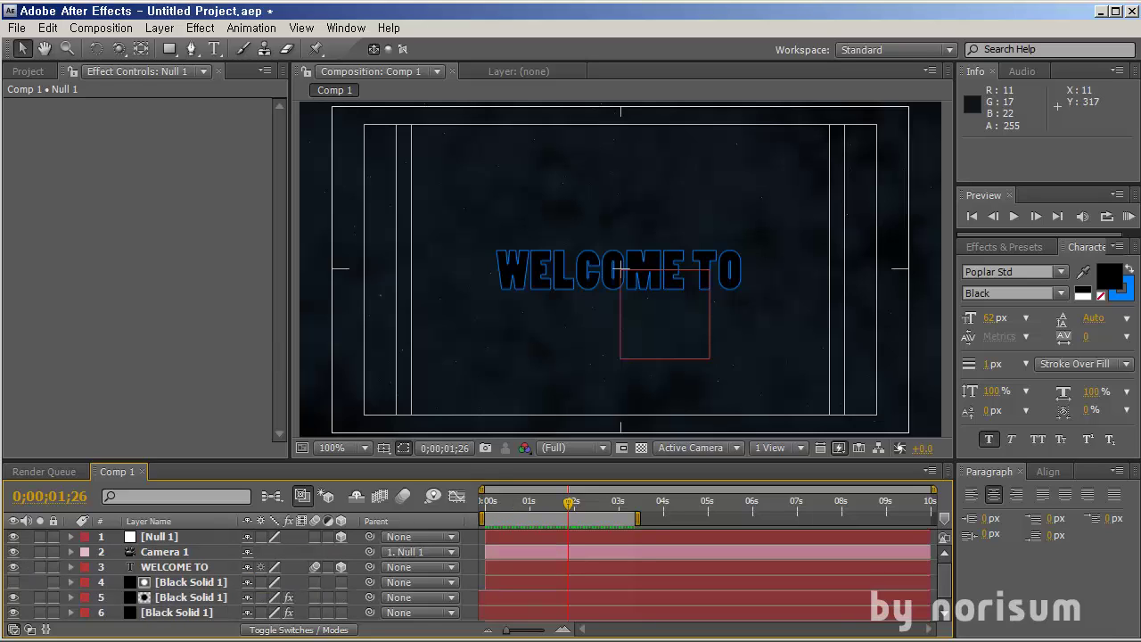
left_click(28, 71)
left_click_drag(64, 267, 156, 531)
left_click(1034, 247)
left_click(1025, 265)
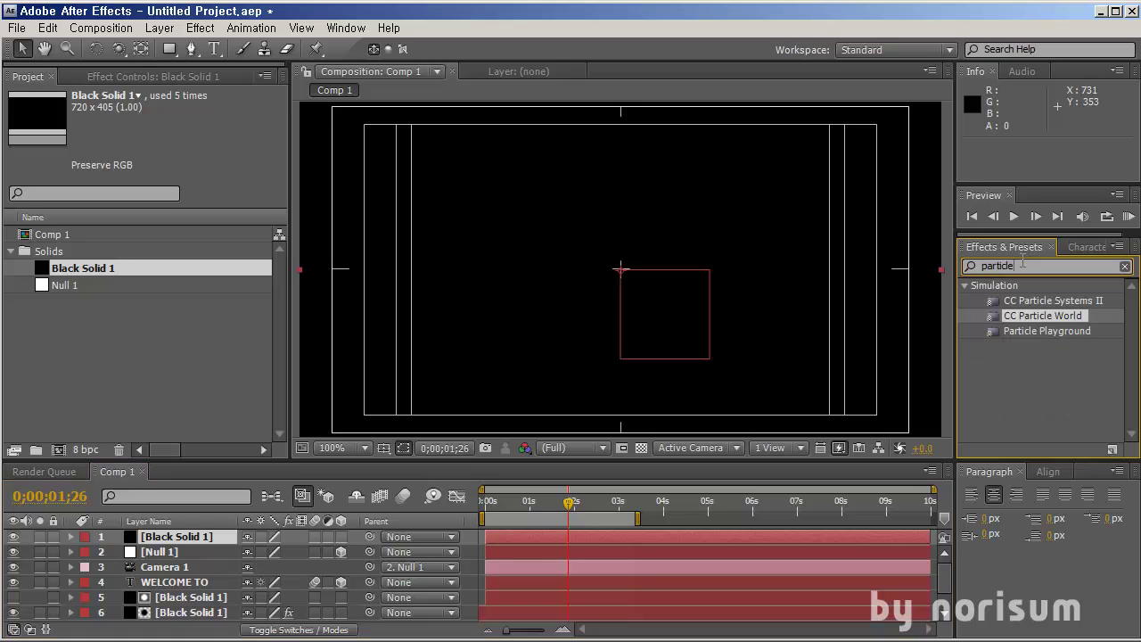
type("lens fla")
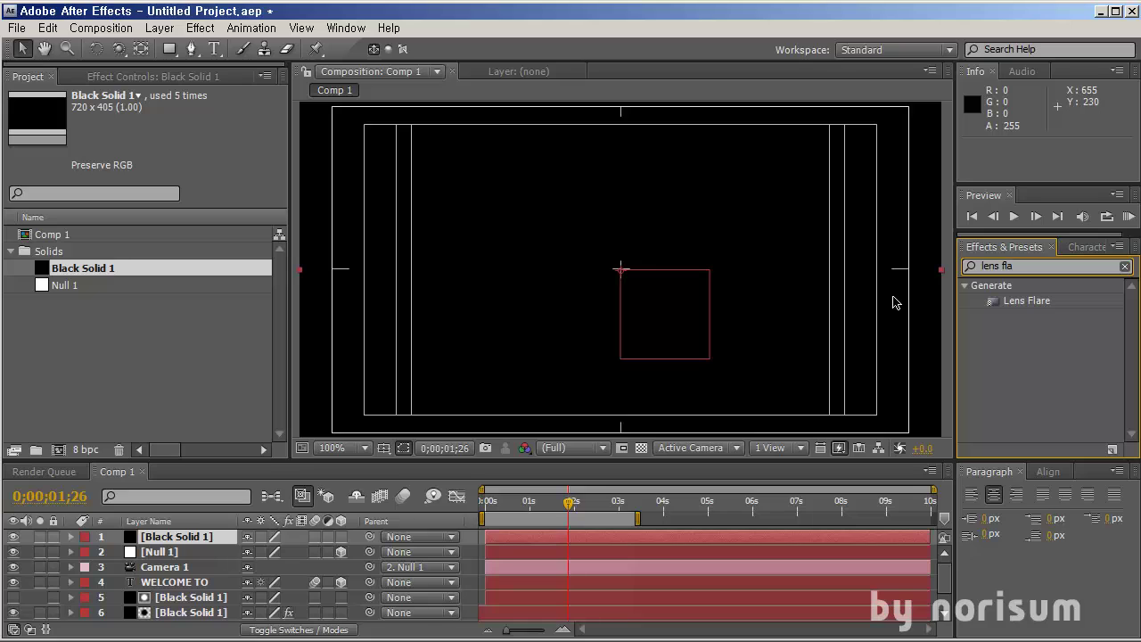
double_click(1016, 301)
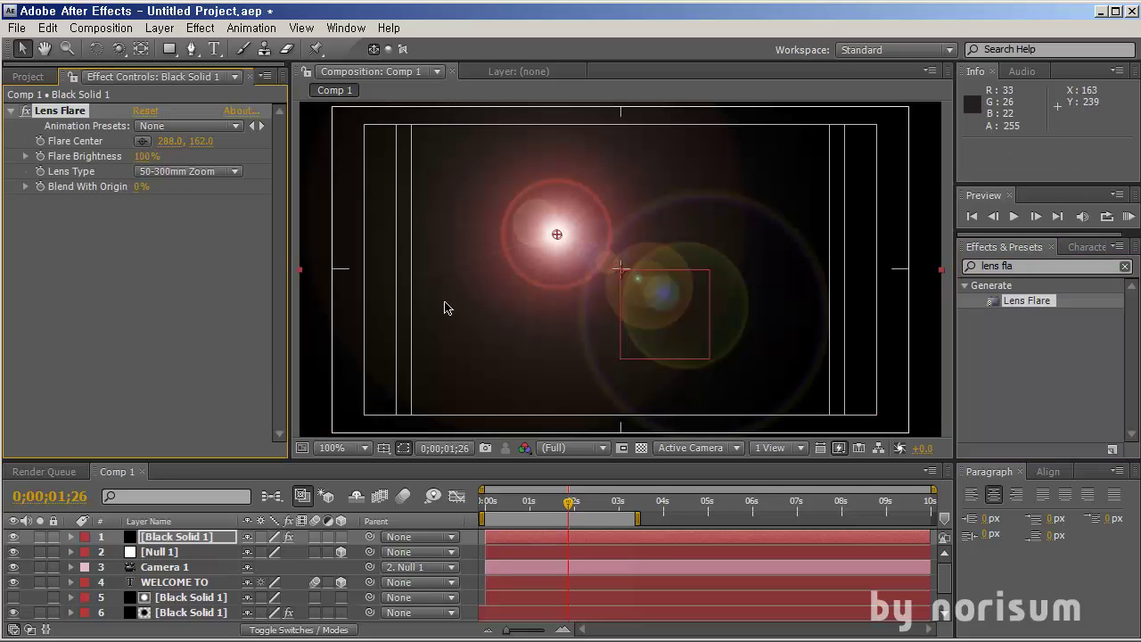
Set the blending mode of the Lens Flare solid to Add.
key("F4")
left_click(267, 536)
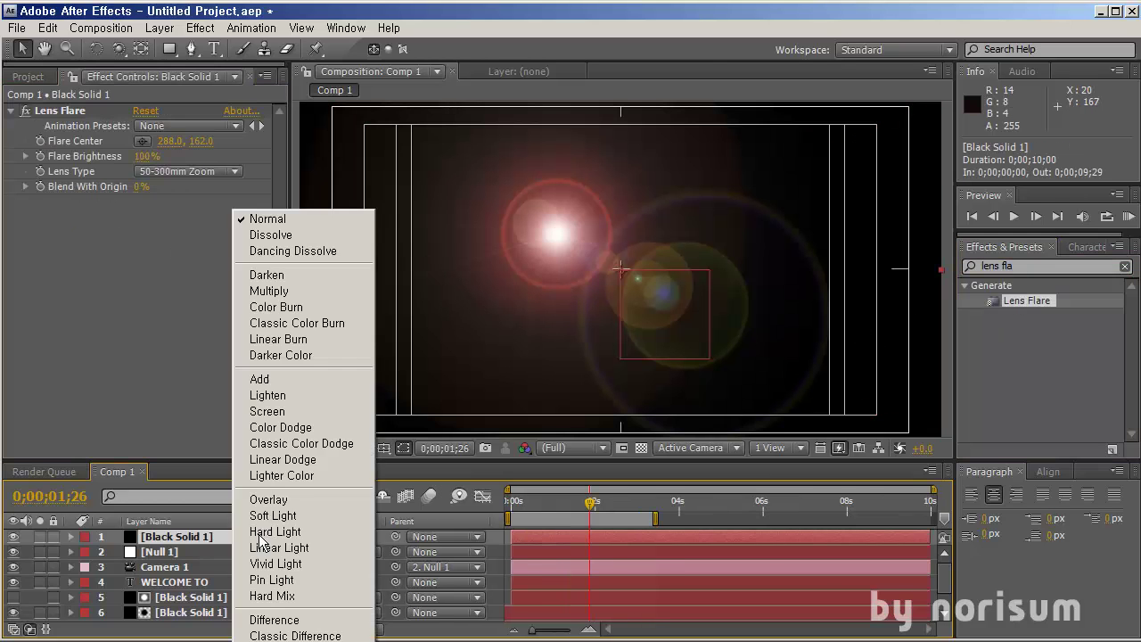
left_click(264, 384)
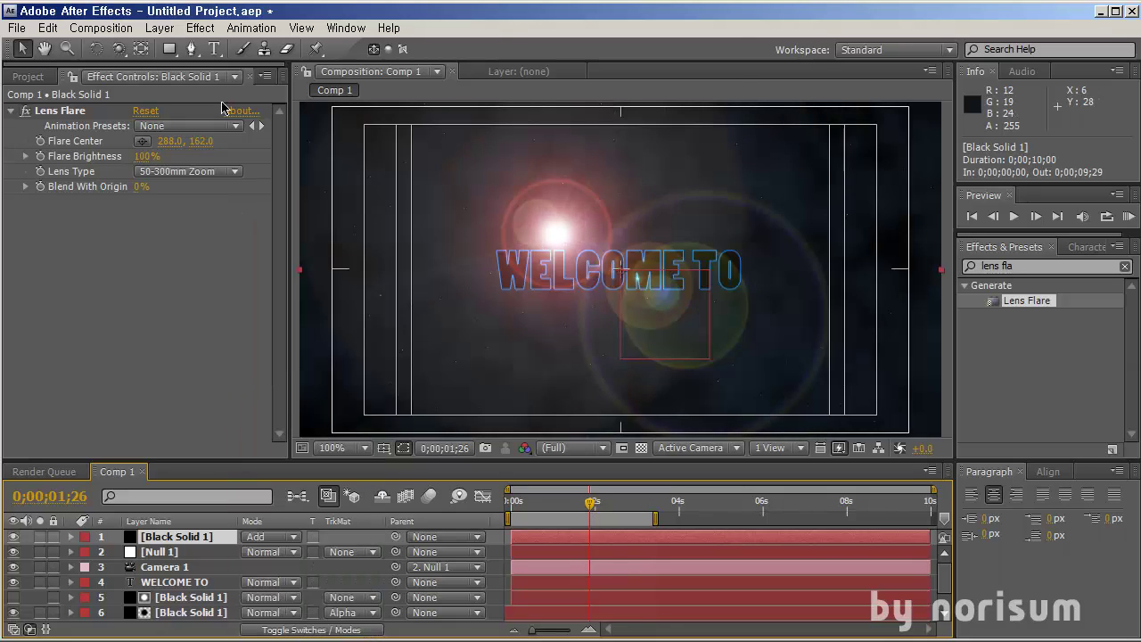
Change the Lens Flare's lens type to 105mm Prime and move its flare center to 111, 265.
left_click(143, 146)
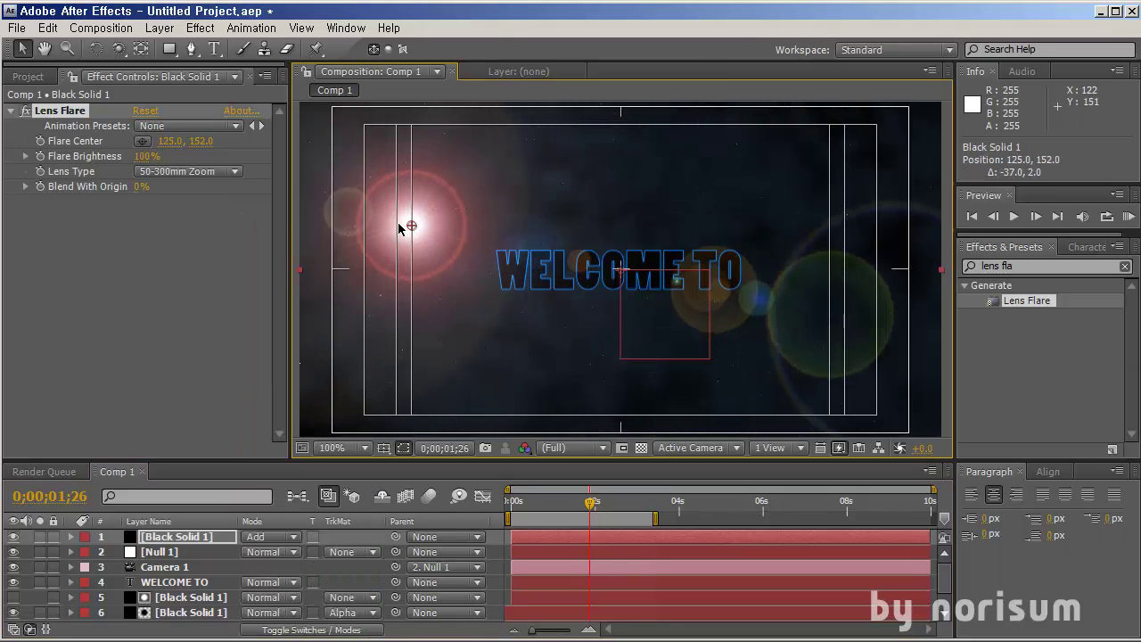
left_click(395, 225)
left_click(170, 171)
left_click(160, 208)
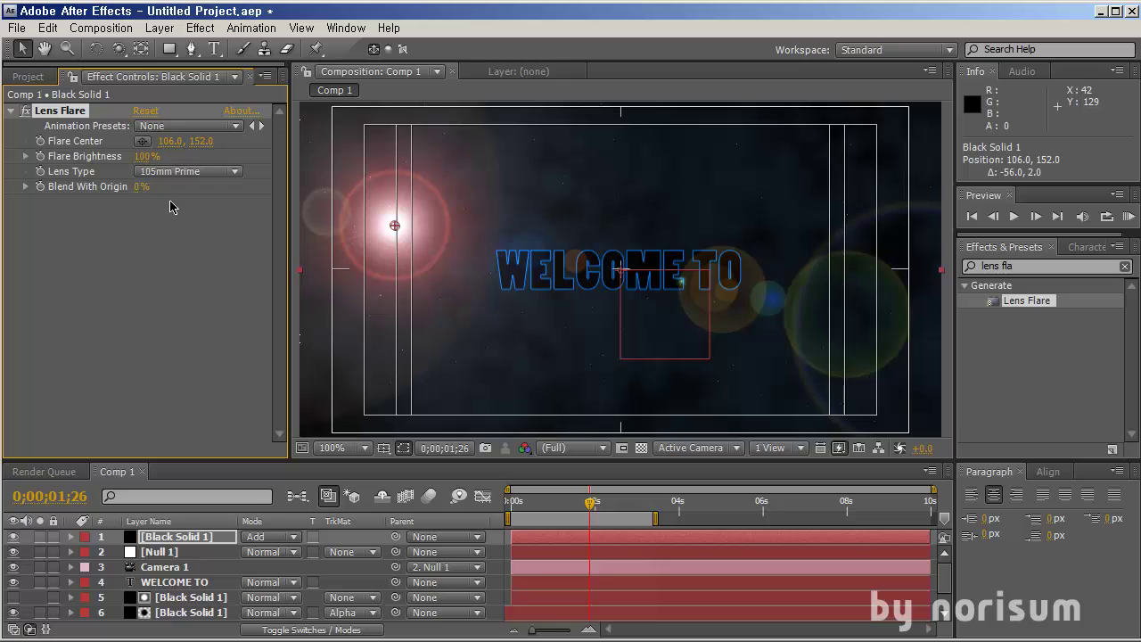
left_click_drag(396, 225, 401, 328)
Apply the Curves effect to the Lens Flare solid and shape its RGB curve into a contrast-boosting S.
key("ctrl+5")
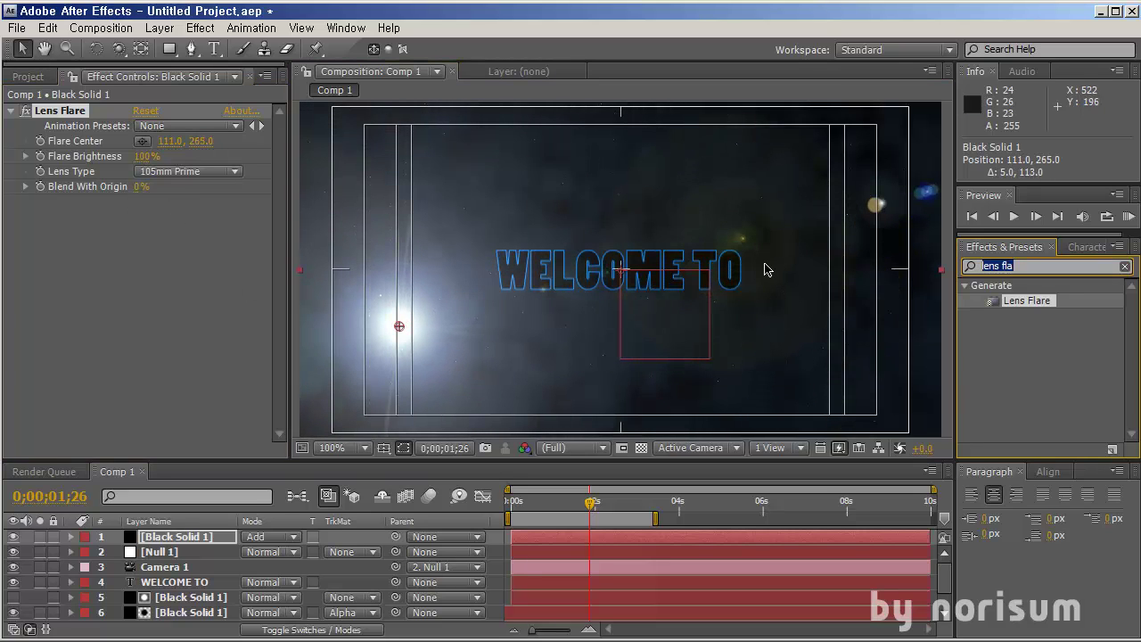
type("curve")
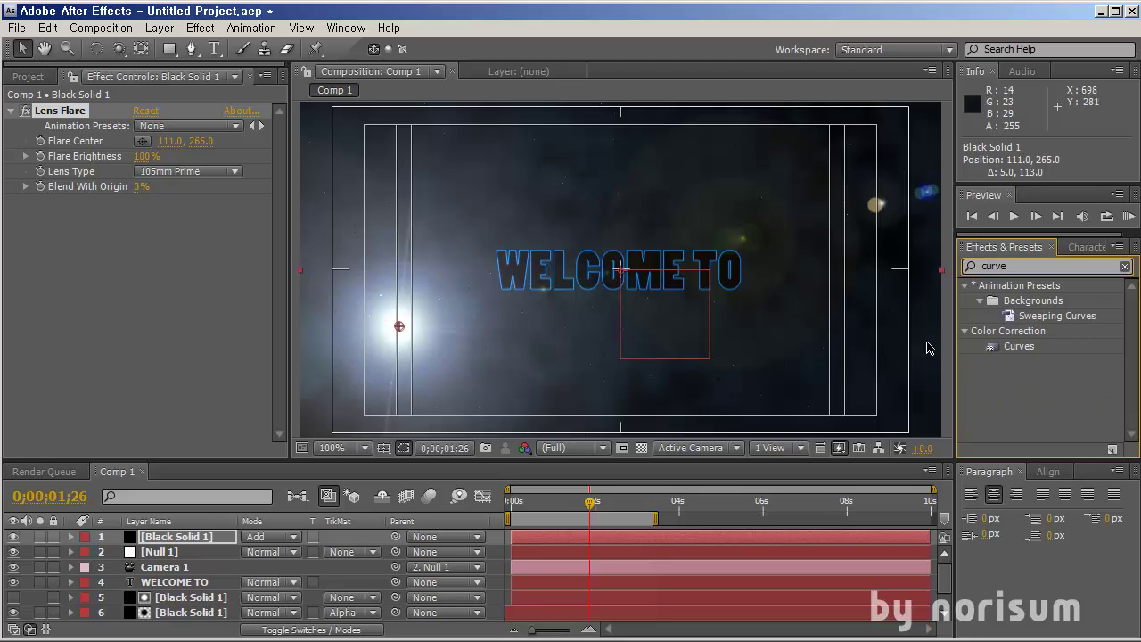
left_click_drag(1018, 346, 150, 245)
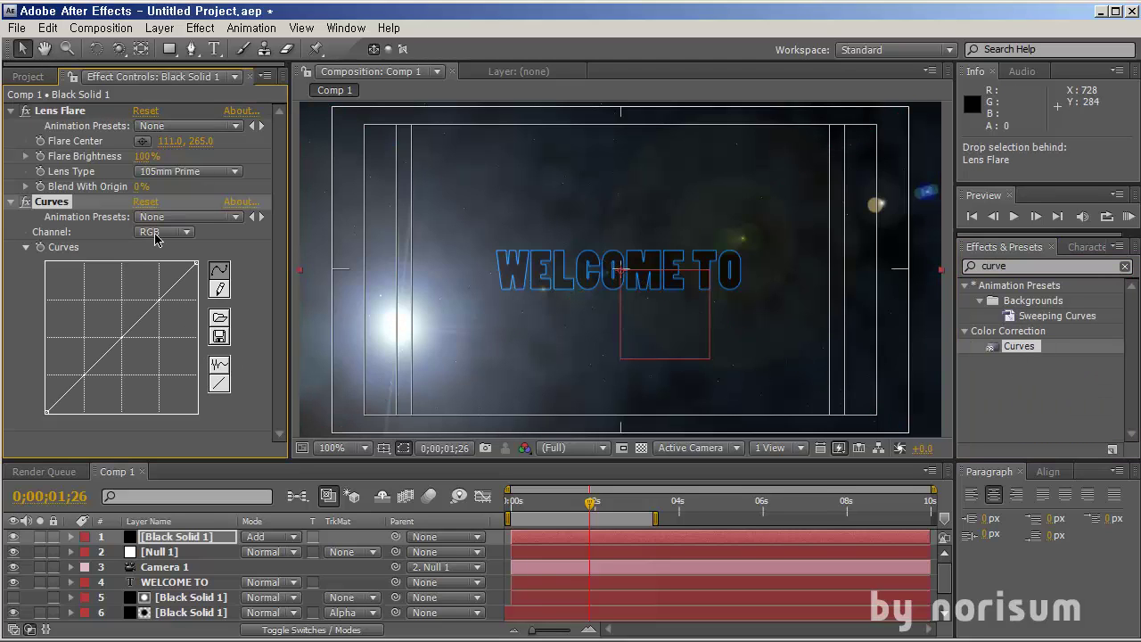
left_click_drag(161, 300, 149, 287)
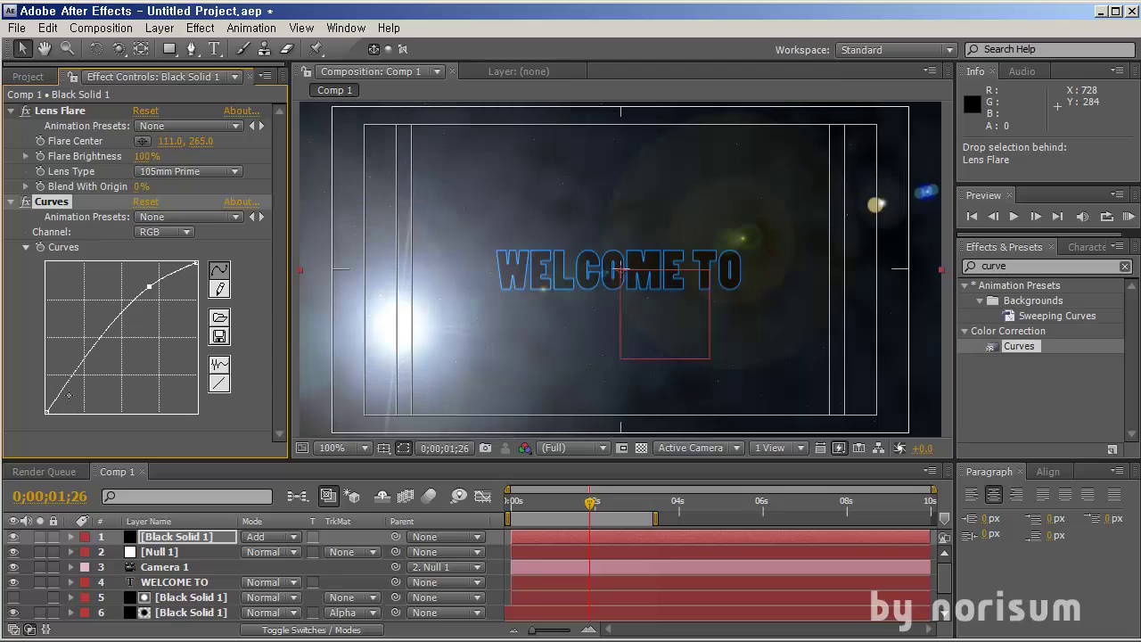
left_click_drag(73, 379, 86, 380)
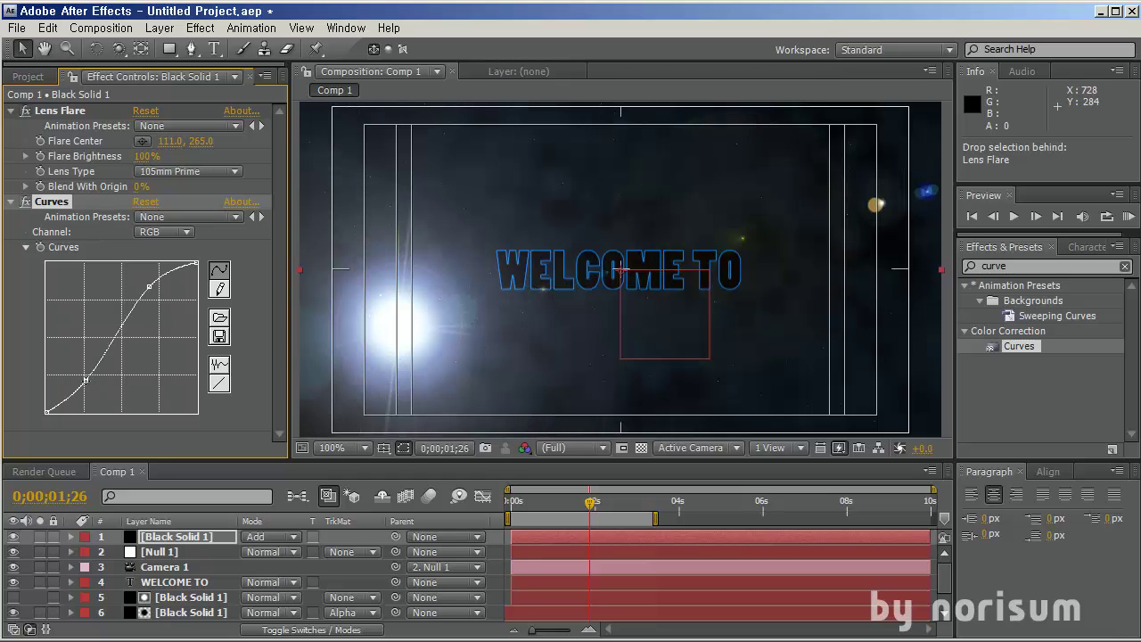
Lift the midtones of the Green channel in the flare's Curves effect to tint it cyan.
left_click(190, 229)
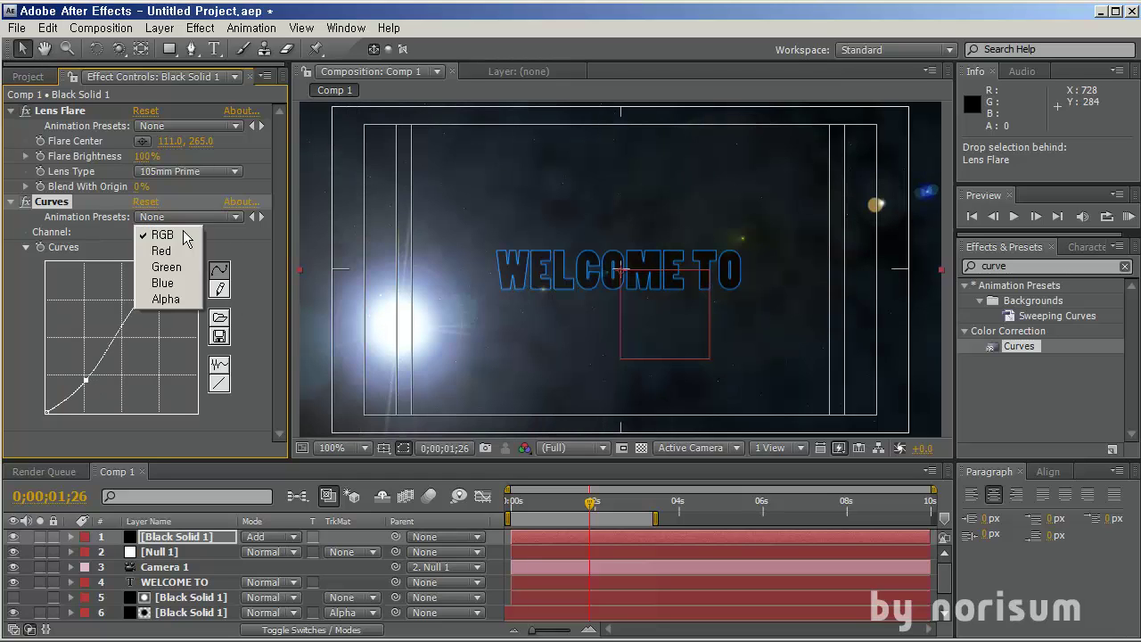
left_click(165, 247)
left_click(165, 232)
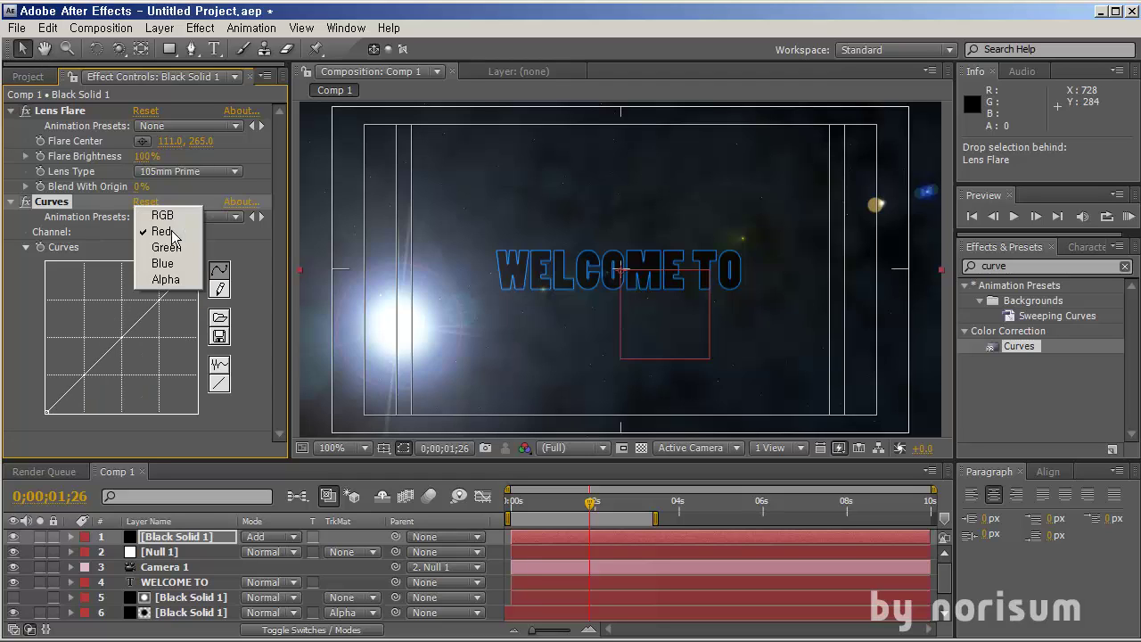
left_click(170, 262)
mouse_move(118, 341)
left_mouse_down()
mouse_move(128, 352)
mouse_move(127, 335)
mouse_move(118, 325)
mouse_move(131, 348)
mouse_move(112, 330)
left_mouse_up()
left_click(177, 233)
left_click(159, 200)
left_click(172, 234)
left_click(161, 246)
Move the cyan flare's center to 142, 143.
left_click(141, 141)
left_click(323, 203)
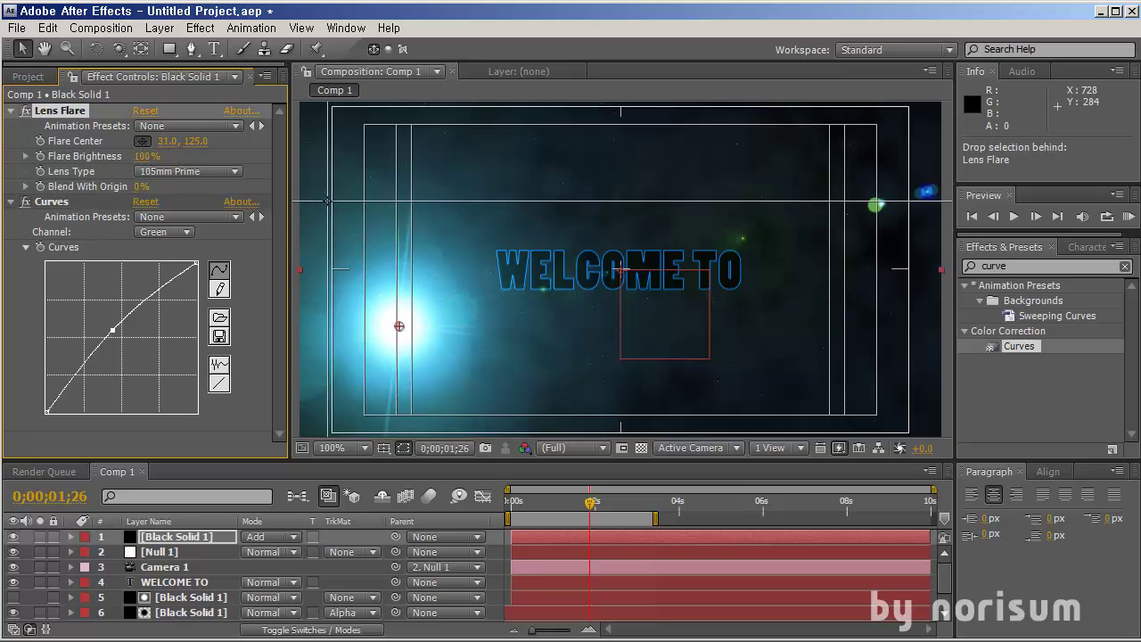
left_click_drag(335, 207, 428, 221)
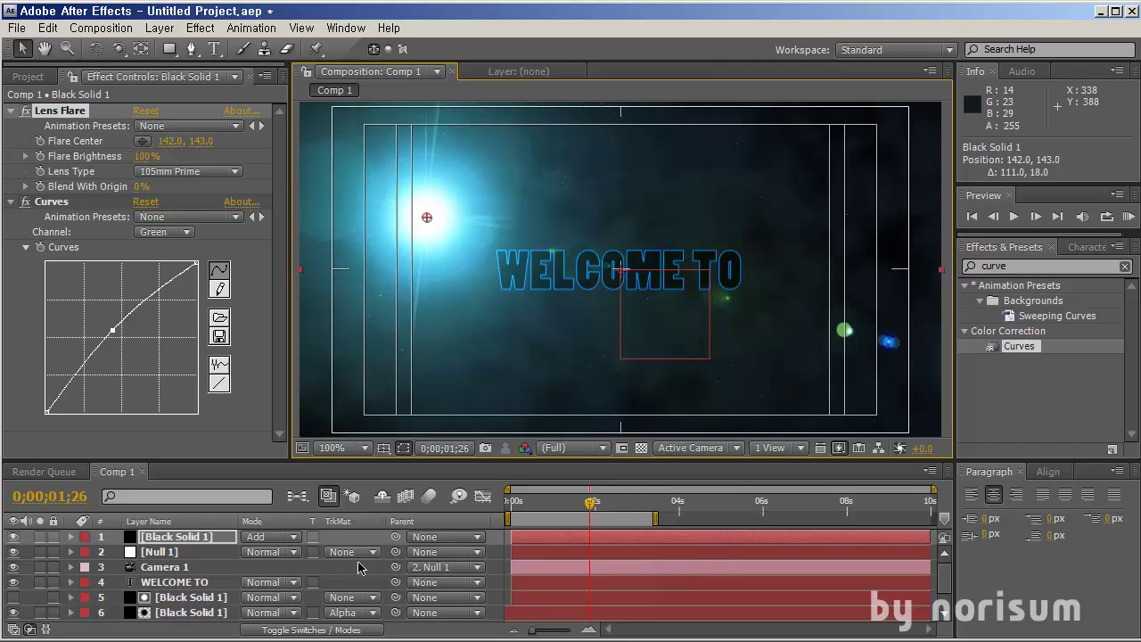
Duplicate the Lens Flare solid and move the copy's flare center to 578, 262.
left_click(160, 539)
key("ctrl+d")
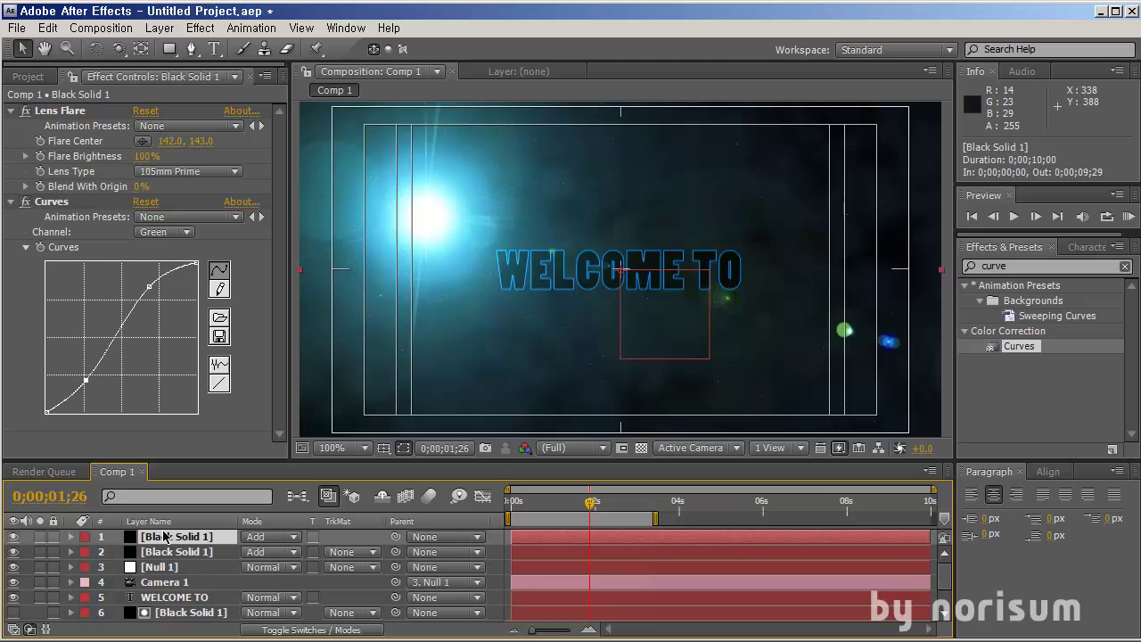
left_click(143, 141)
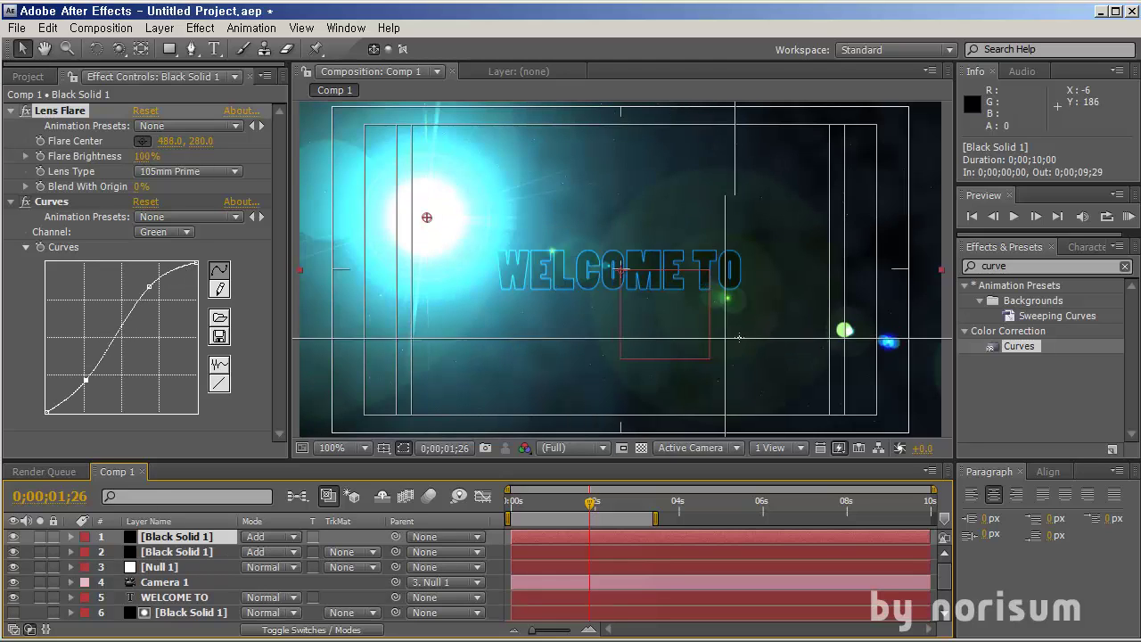
left_click_drag(783, 314, 817, 324)
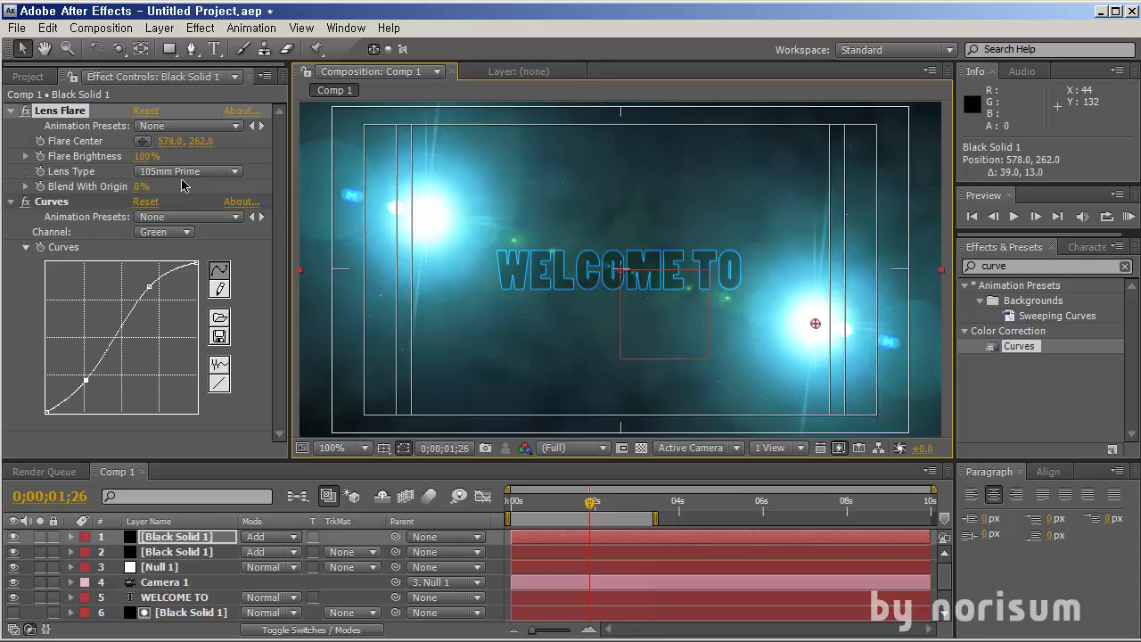
Slightly lower the copy's RGB highlight point in Curves and pull its Green channel midtones below the diagonal for a purple tint.
left_click(164, 234)
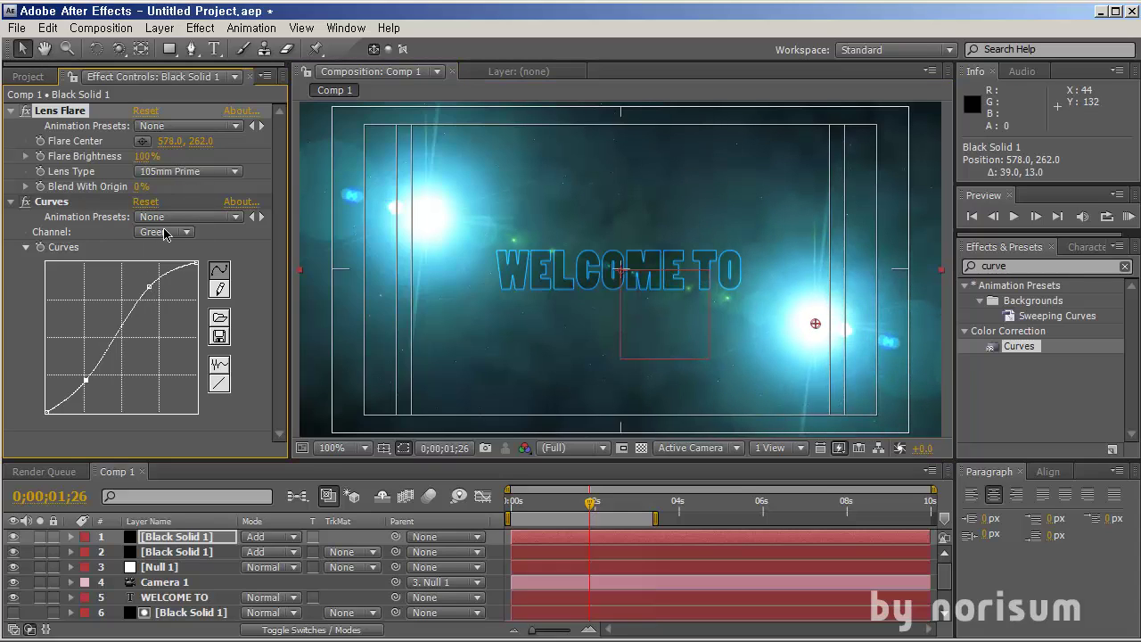
left_click(166, 234)
left_click(159, 201)
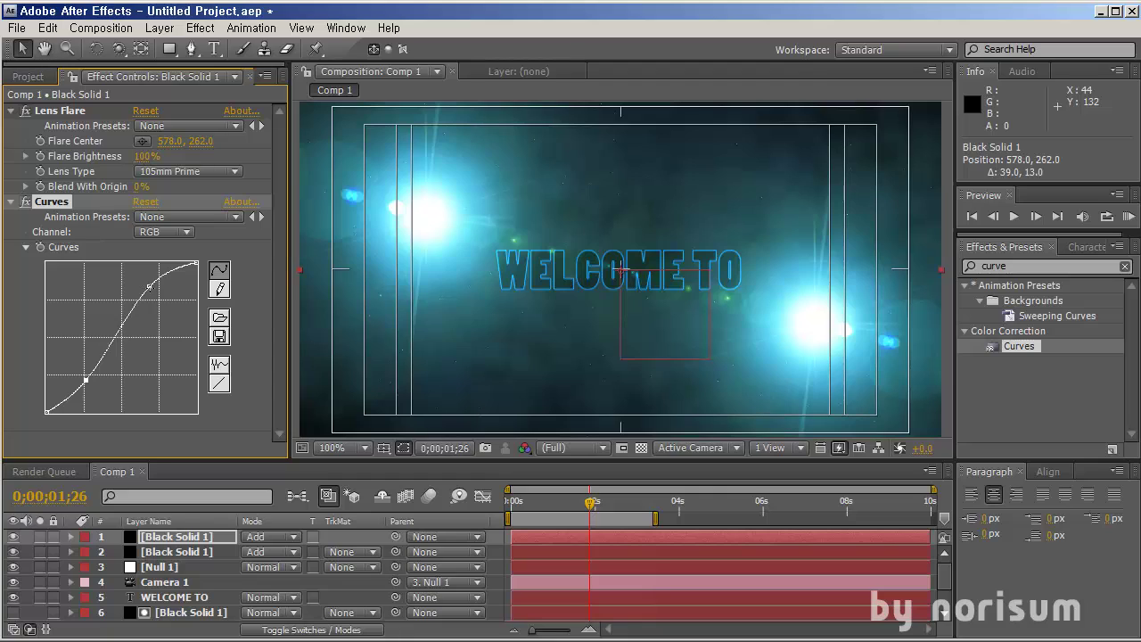
left_click(153, 293)
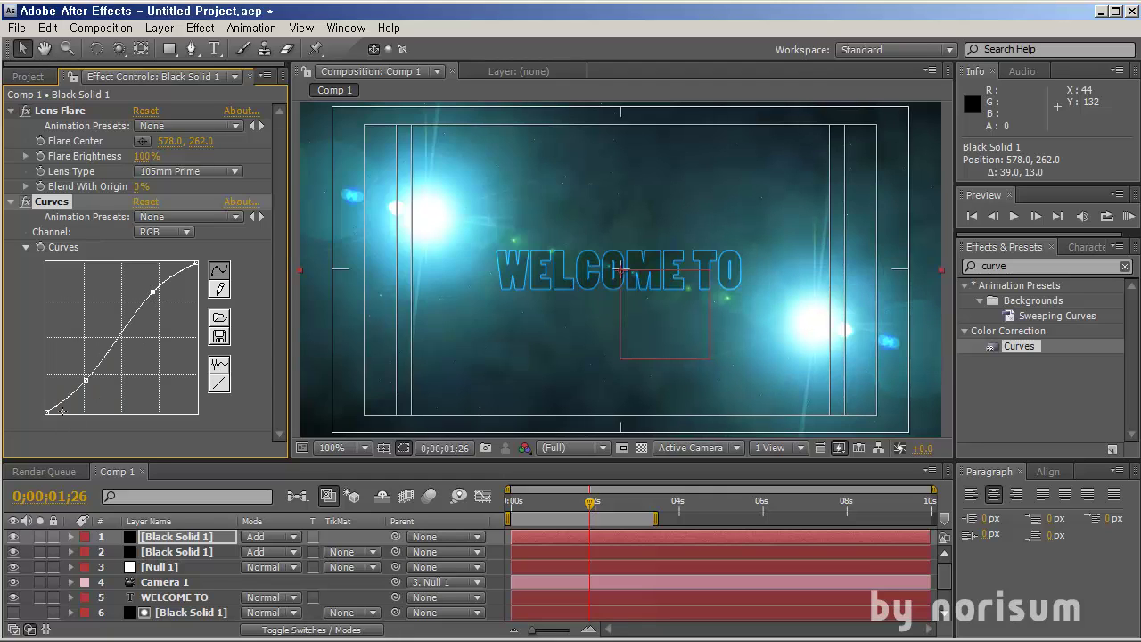
left_click_drag(86, 380, 128, 341)
left_click(168, 234)
left_click(152, 249)
left_click(175, 234)
left_click(153, 247)
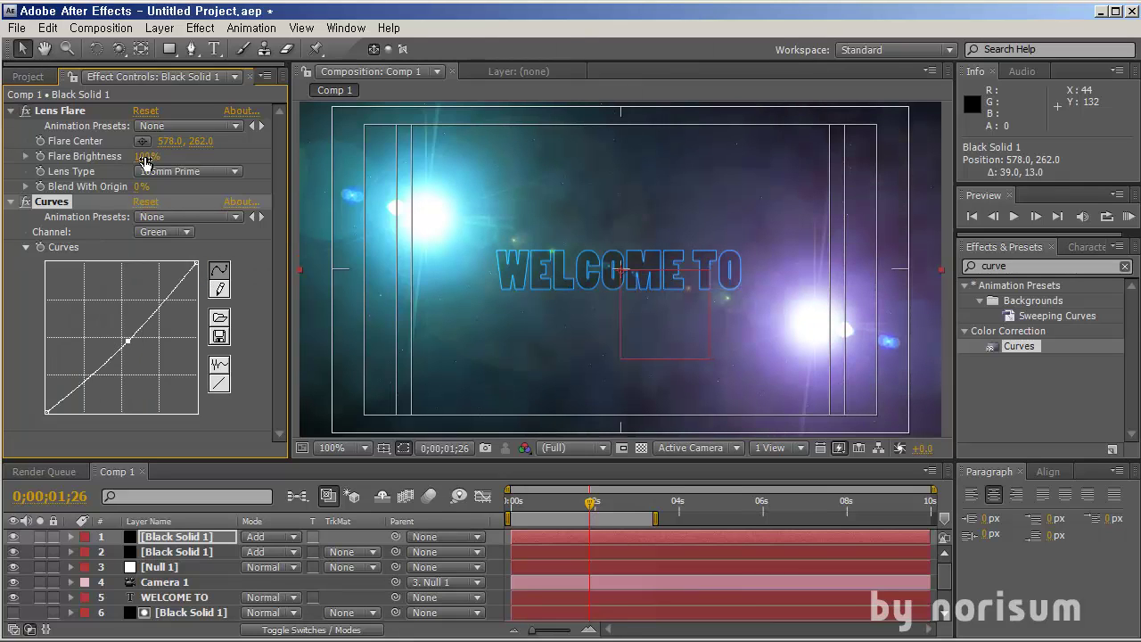
Set the purple flare's Flare Brightness to 58% and keyframe it at 0;00;00;00 and 0;00;00;10.
left_click_drag(145, 163, 110, 157)
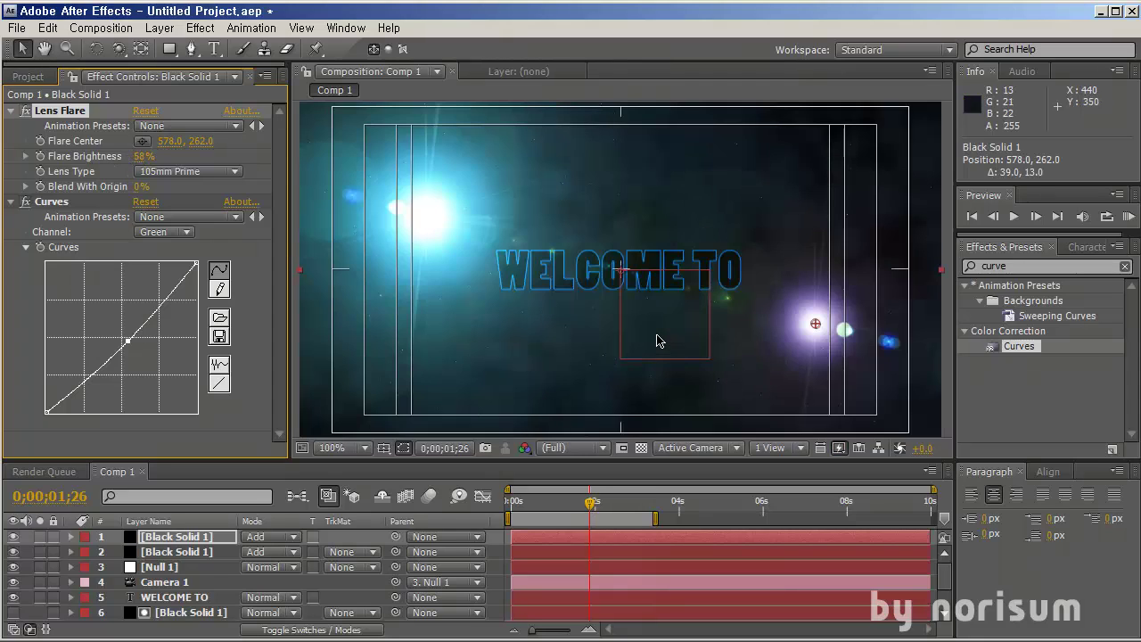
left_click(140, 540)
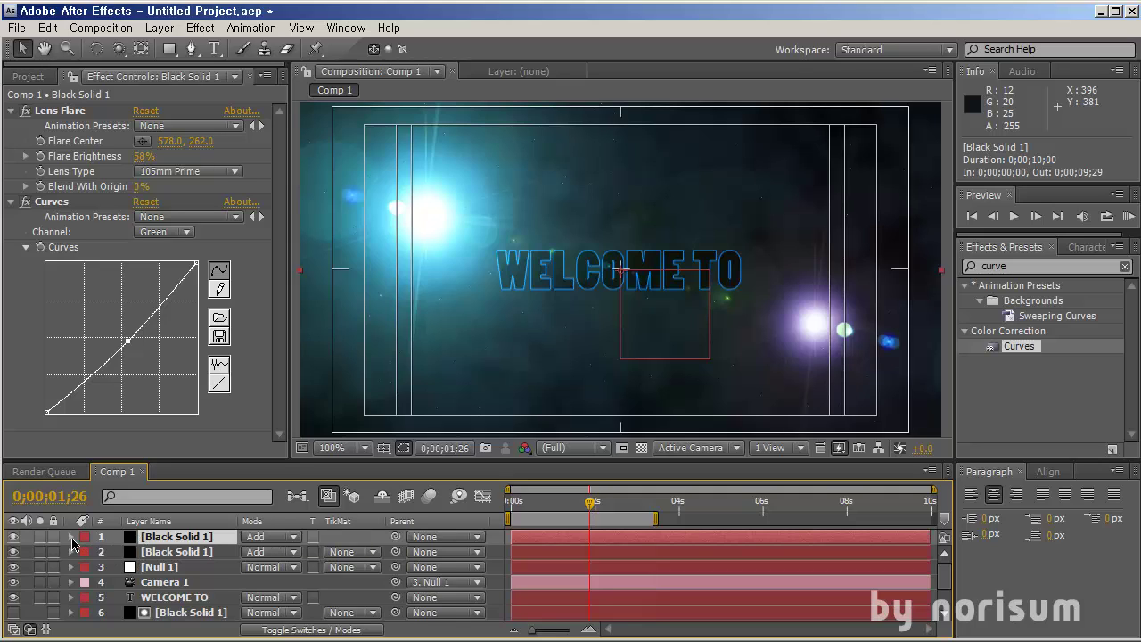
left_click(71, 537)
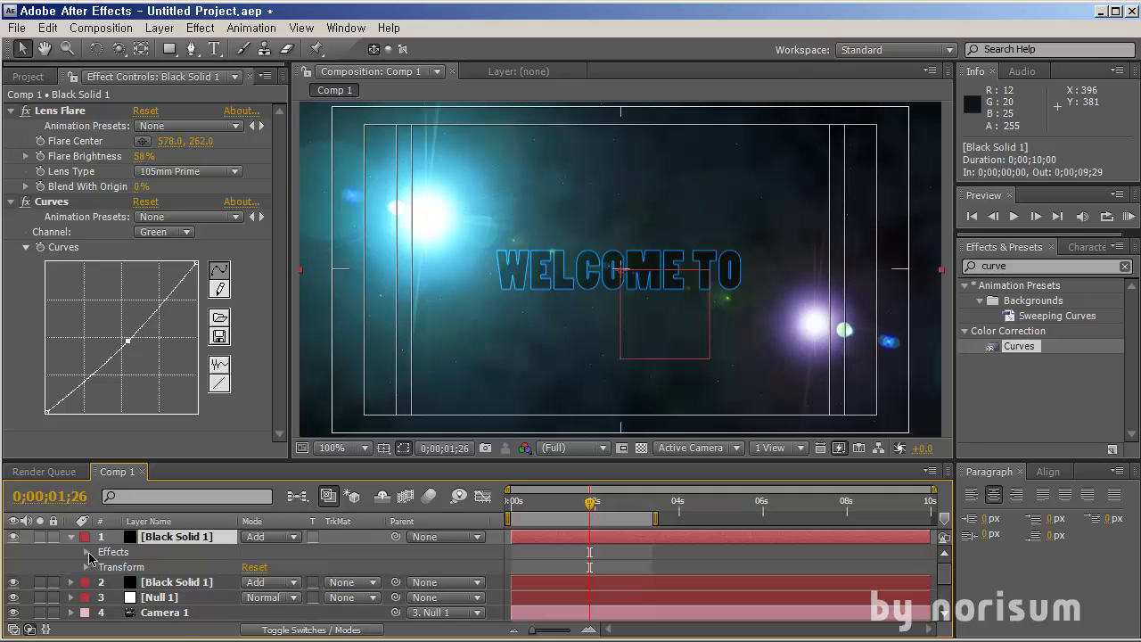
left_click(87, 552)
left_click_drag(540, 509, 508, 505)
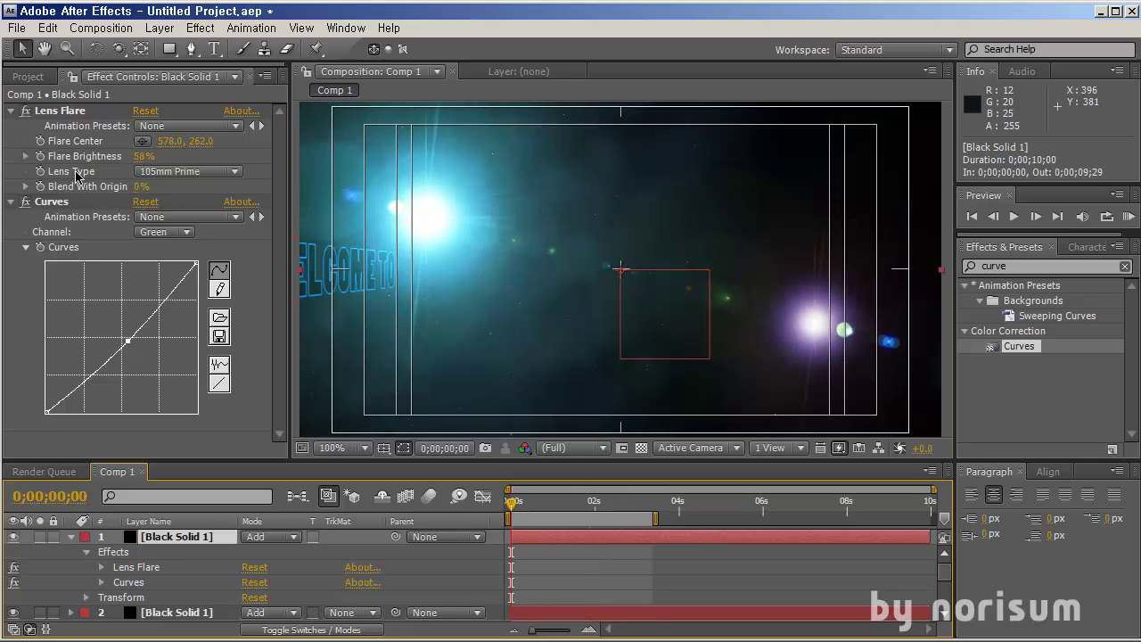
left_click(42, 157)
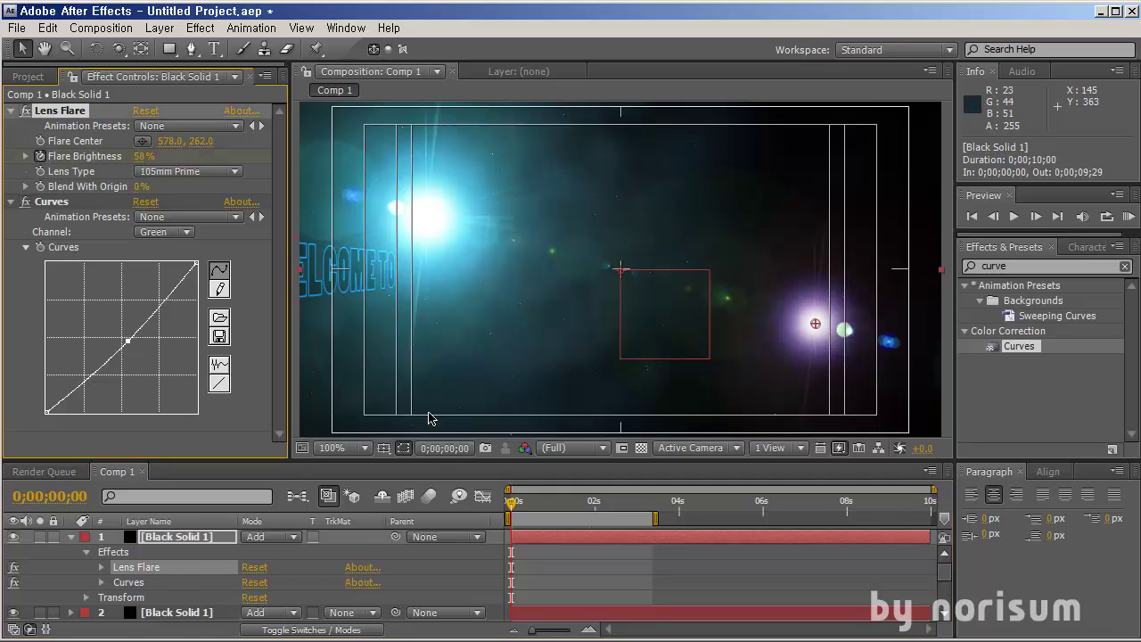
key("u")
key("space")
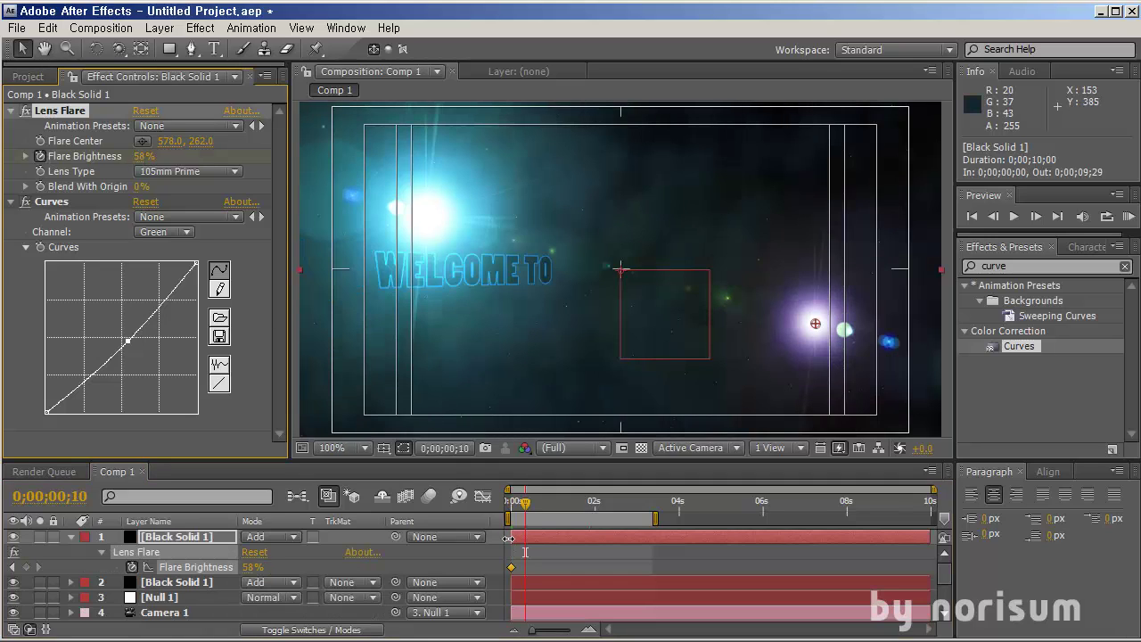
left_click(26, 567)
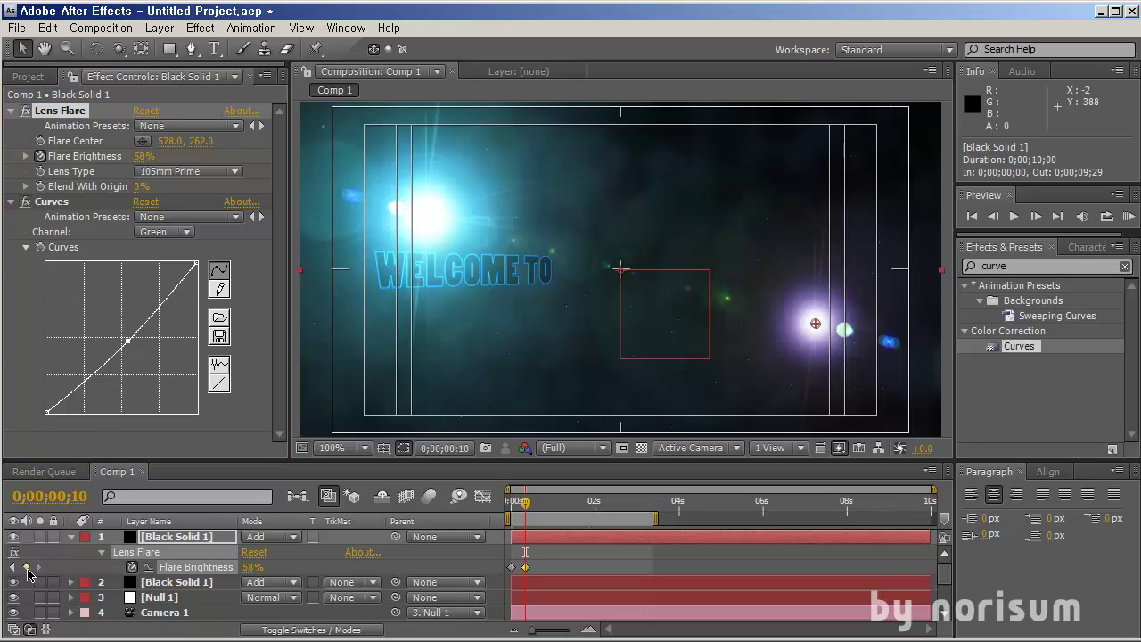
Raise the purple flare's first brightness keyframe to 171% and shift both keyframes so the first falls at 0;00;00;10.
left_click(12, 567)
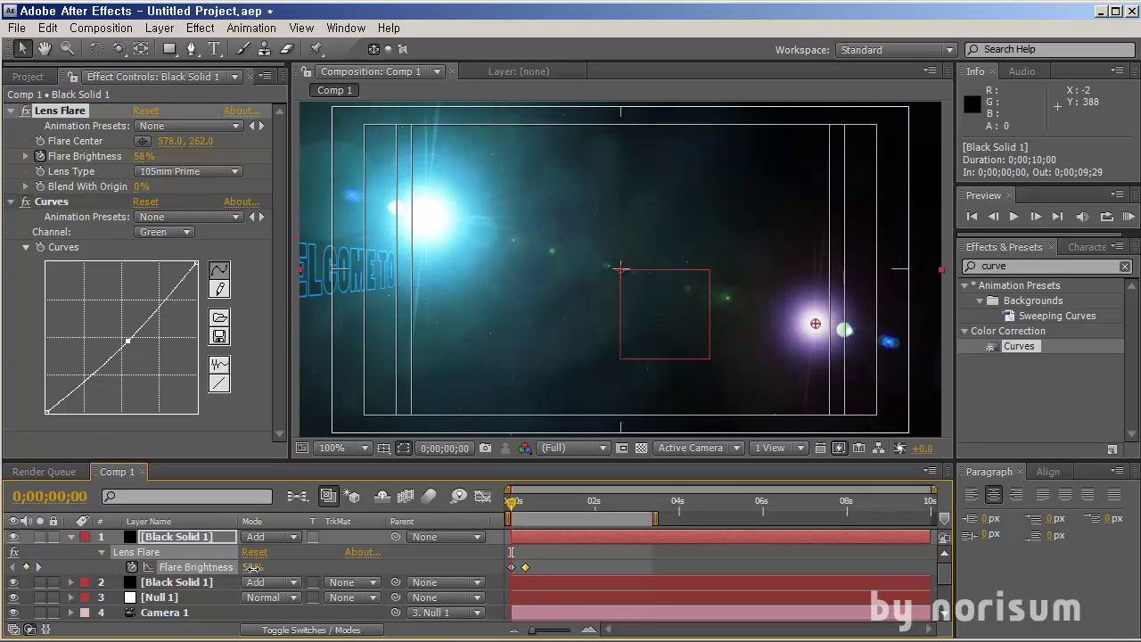
left_click_drag(318, 569, 354, 573)
mouse_move(521, 506)
left_mouse_down()
mouse_move(553, 522)
mouse_move(517, 526)
mouse_move(528, 527)
left_mouse_up()
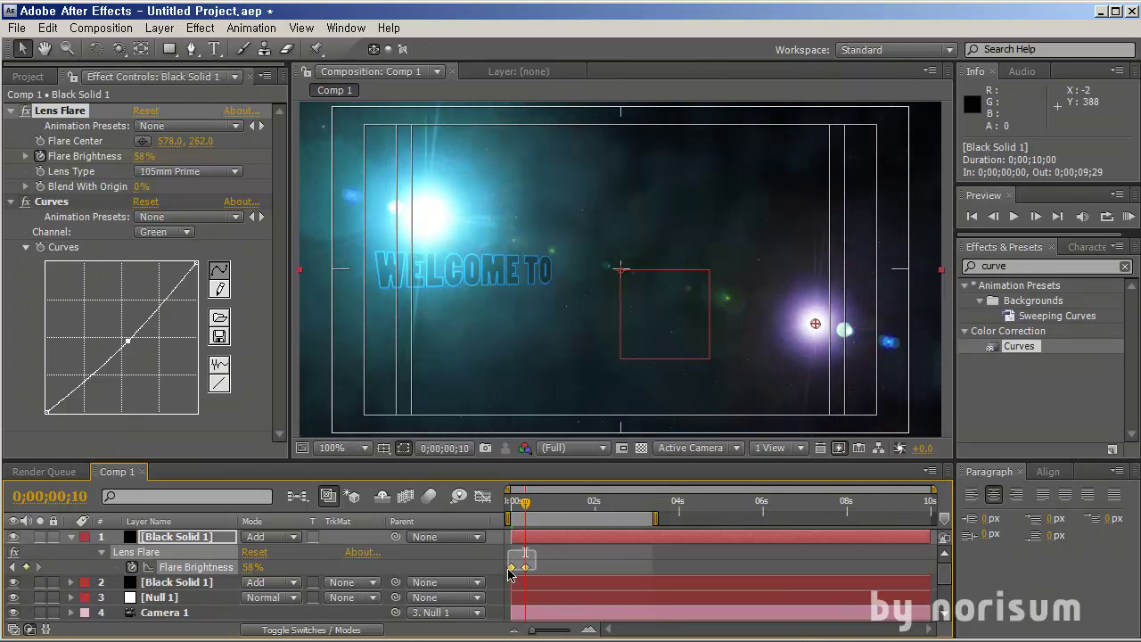
left_click_drag(513, 568, 526, 572)
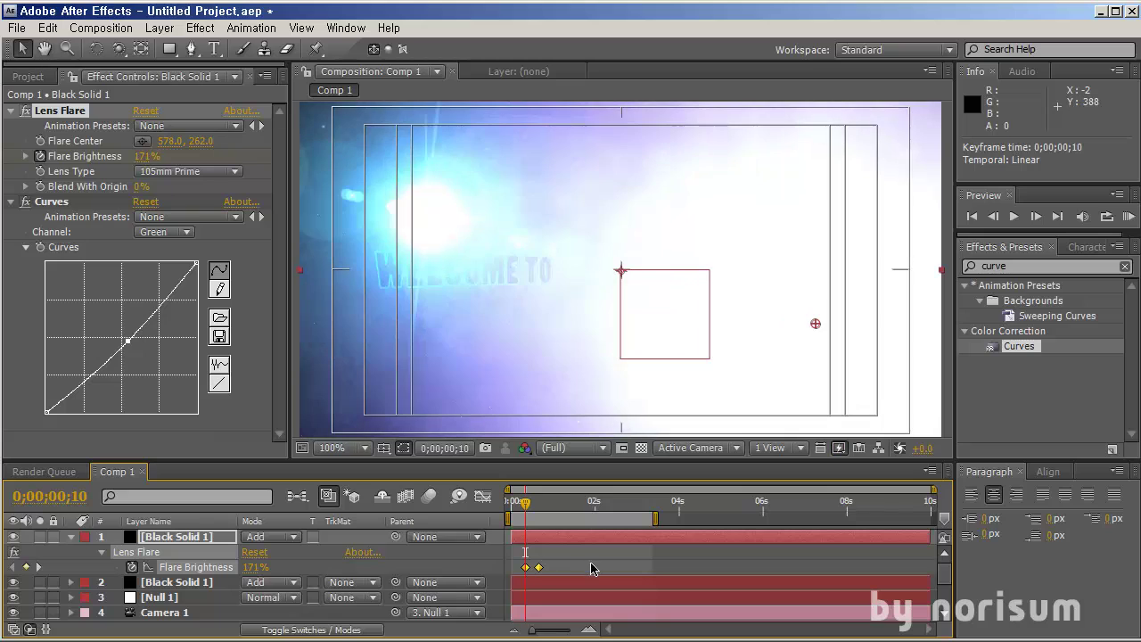
left_click(584, 567)
Keyframe the cyan flare's brightness from 190% at 0;00;00;00 to 100% at 0;00;00;10, and scrub to 0;00;00;20 to check the flash.
left_click(551, 583)
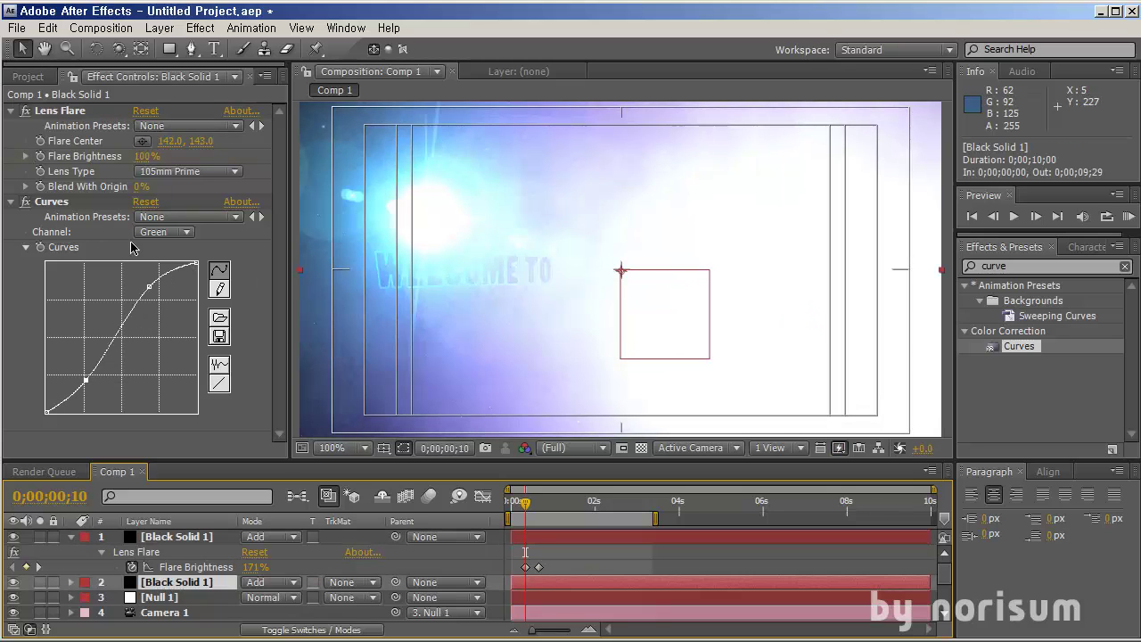
left_click(41, 156)
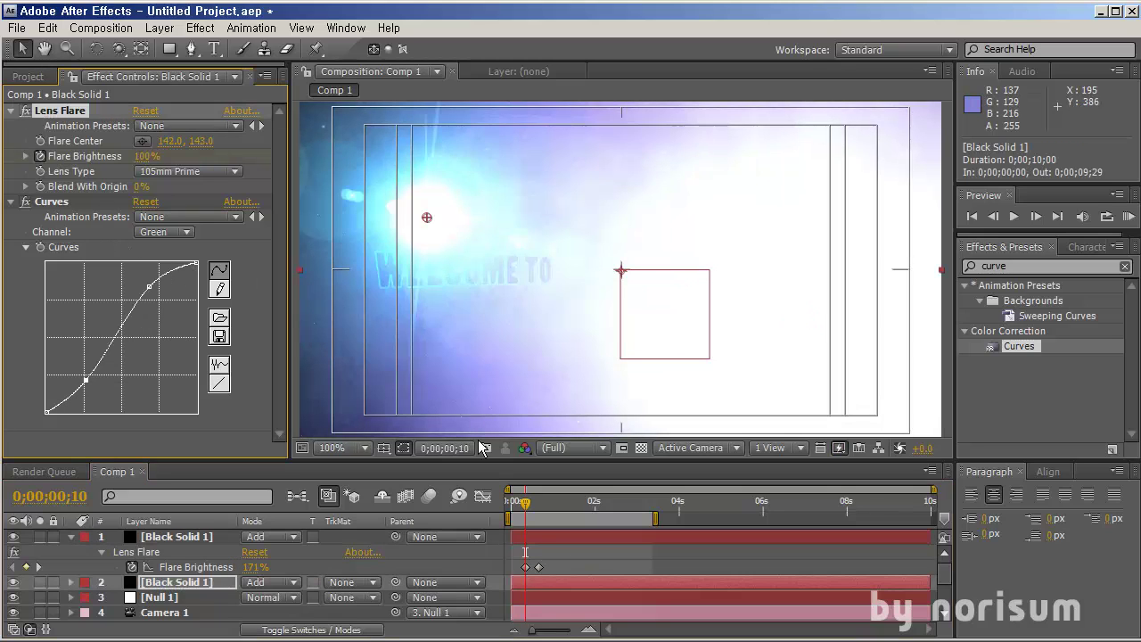
key("u")
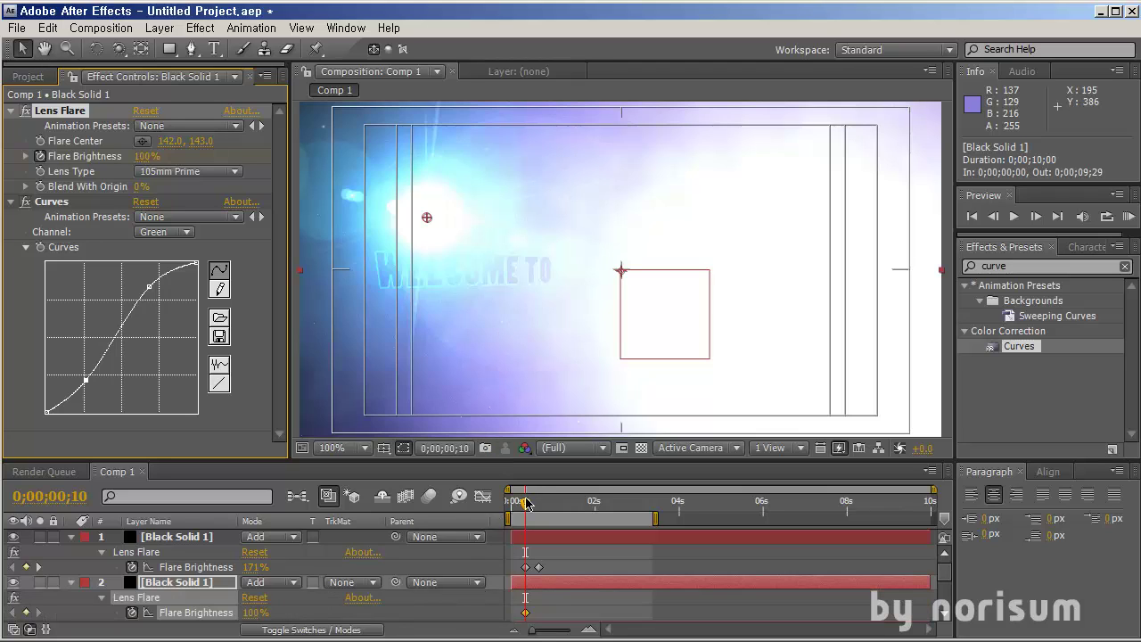
left_click_drag(526, 503, 509, 505)
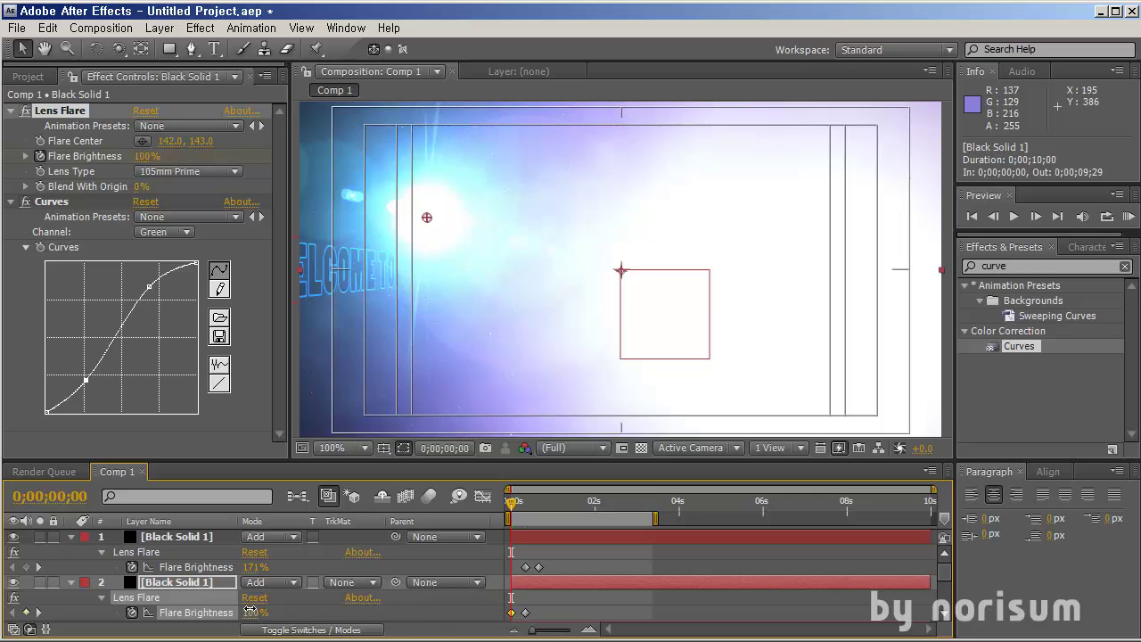
left_click_drag(249, 610, 330, 609)
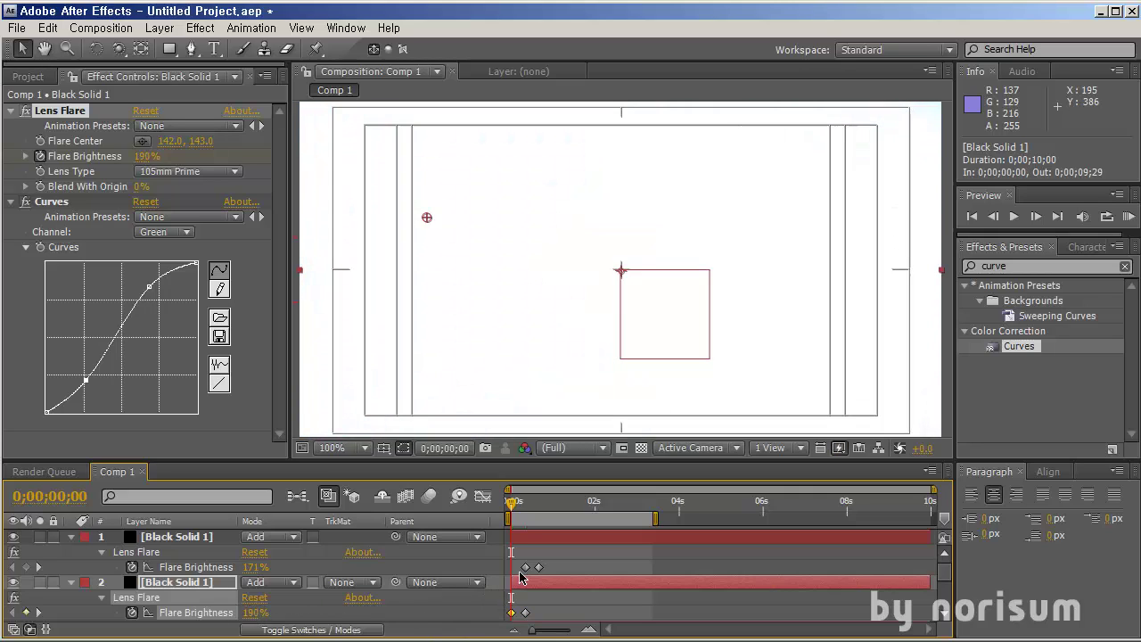
left_click(520, 502)
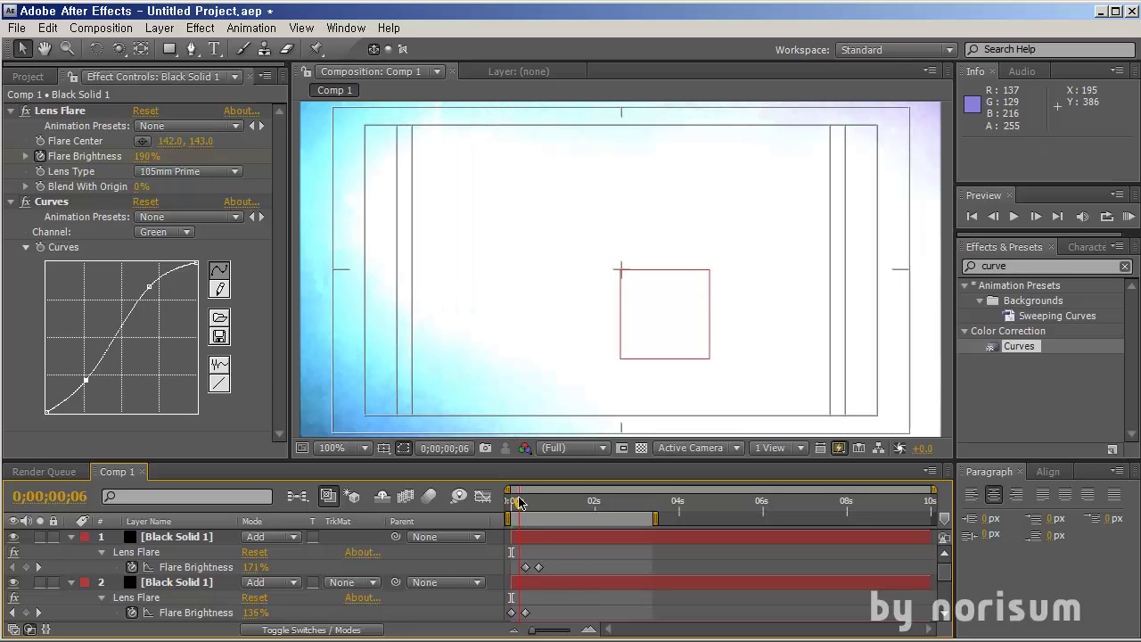
left_click_drag(520, 502, 543, 511)
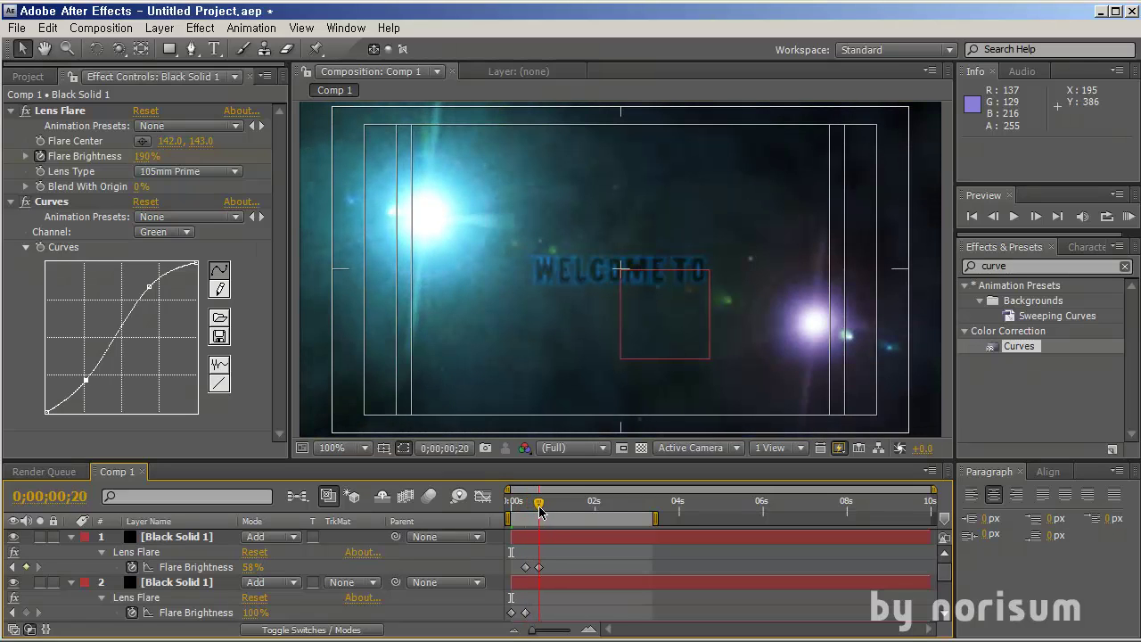
Reveal the keyframed properties of Null 1 in the timeline.
scroll(583, 592, "down", 5)
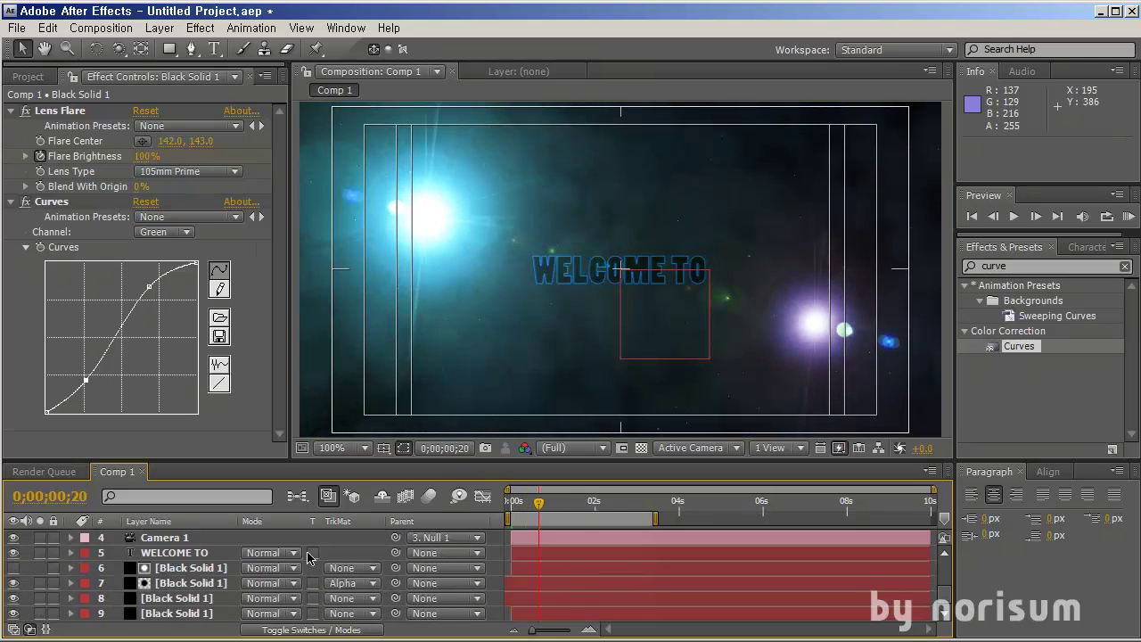
left_click(178, 538)
scroll(179, 547, "up", 3)
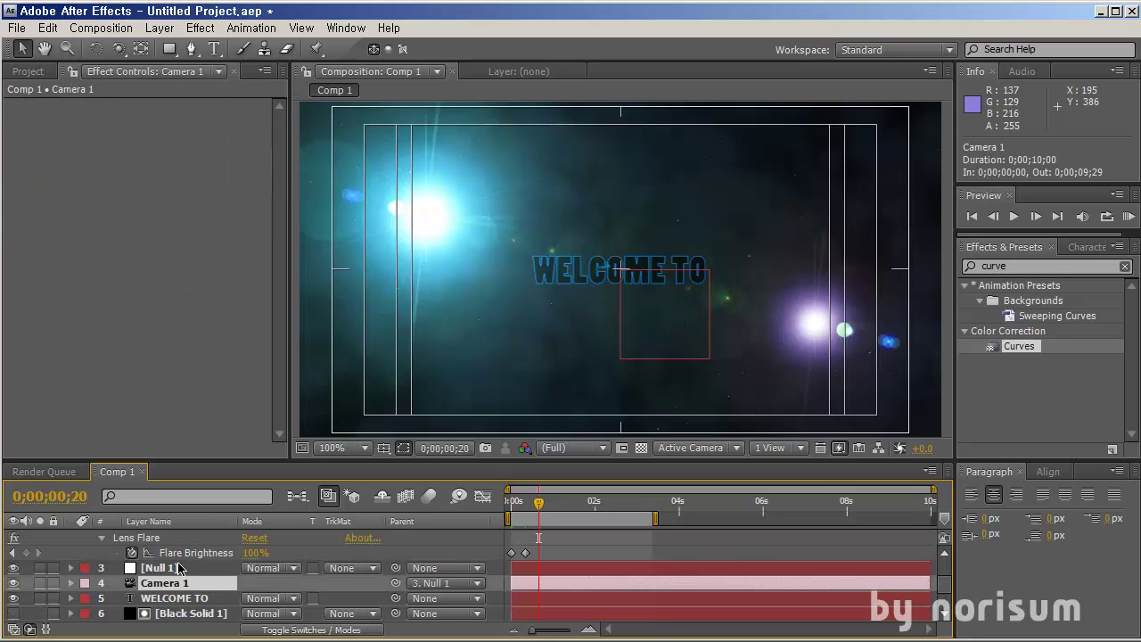
left_click(179, 567)
key("u")
scroll(541, 563, "up", 2)
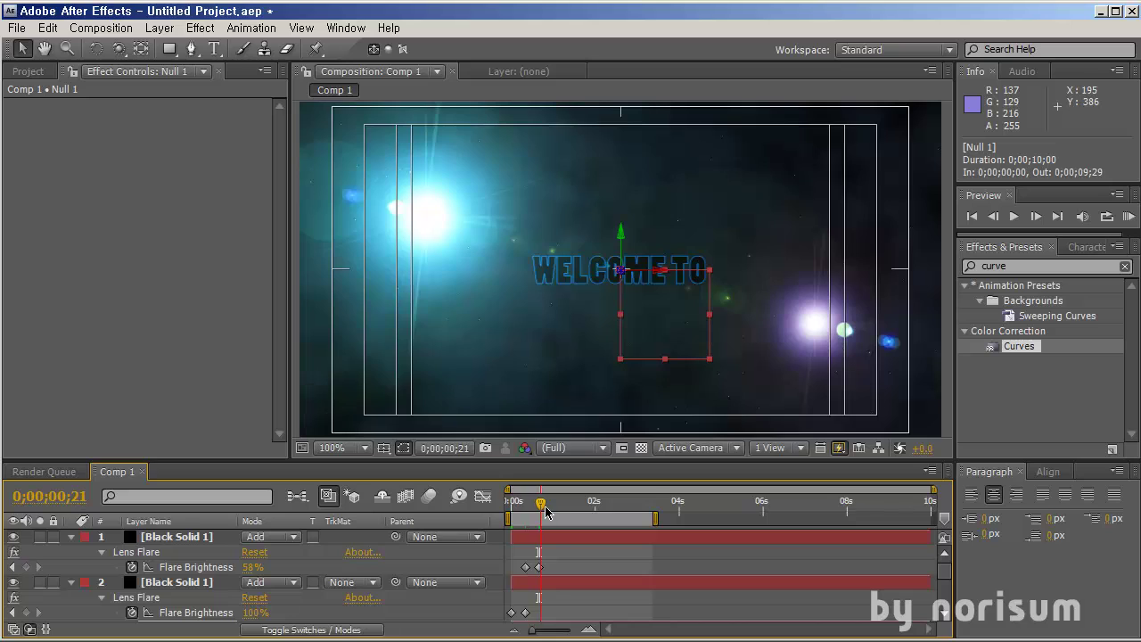
Shift both flares' brightness keyframes later together so the cyan flare's first one falls at 0;00;00;08, and check the flash at 0;00;00;10.
left_click_drag(547, 511, 524, 615)
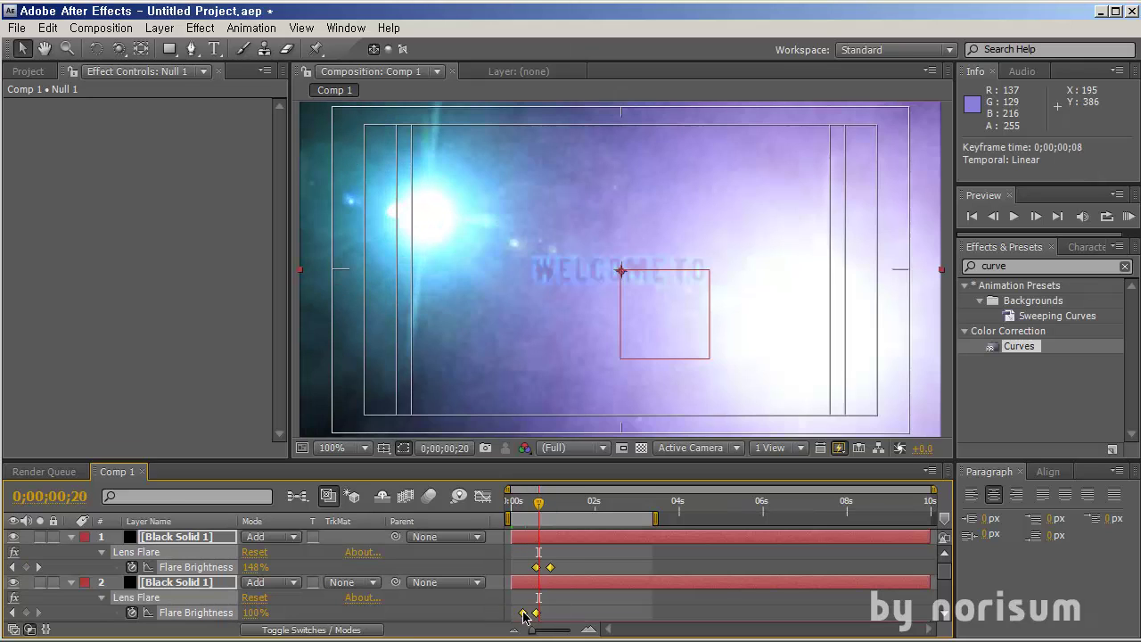
left_click(546, 554)
mouse_move(536, 506)
left_mouse_down()
mouse_move(515, 509)
mouse_move(557, 522)
mouse_move(525, 520)
left_mouse_up()
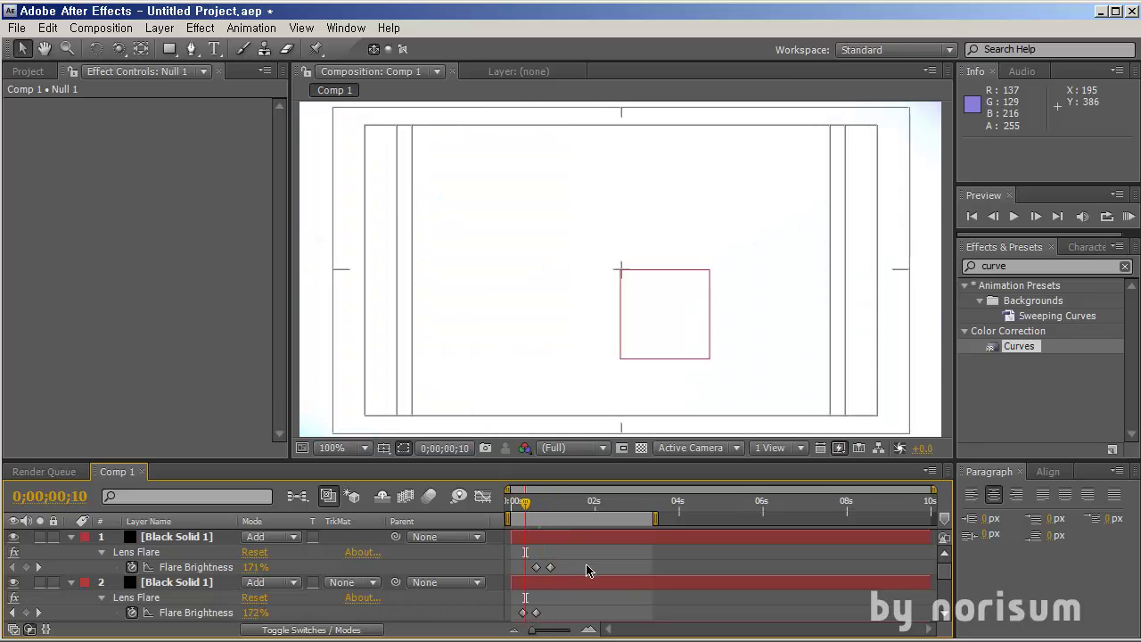
key("ctrl+s")
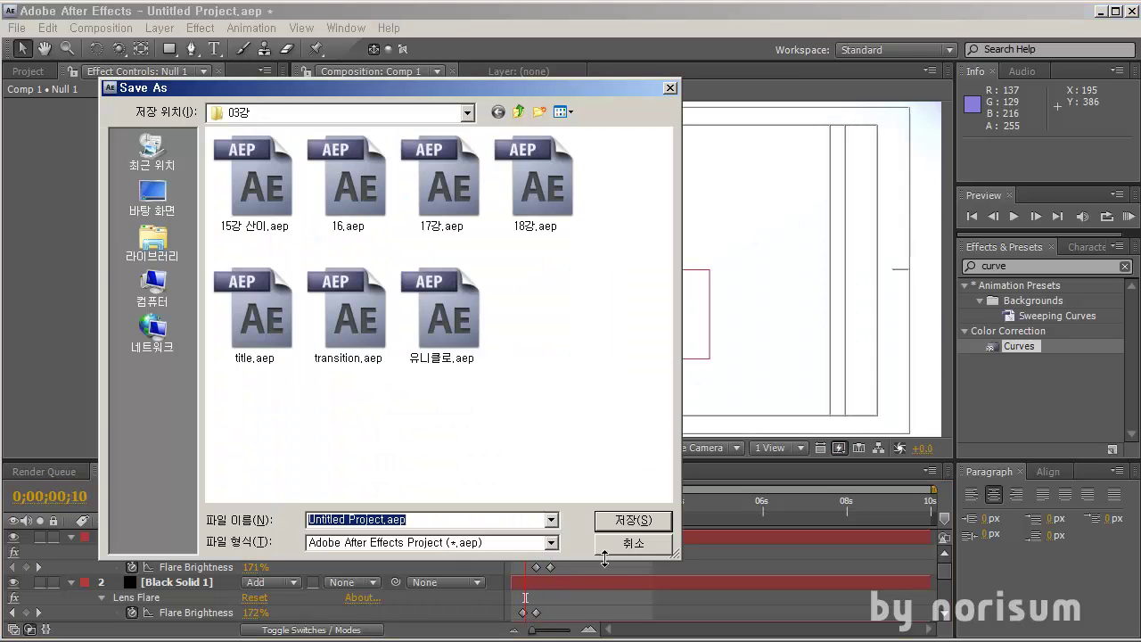
type("20")
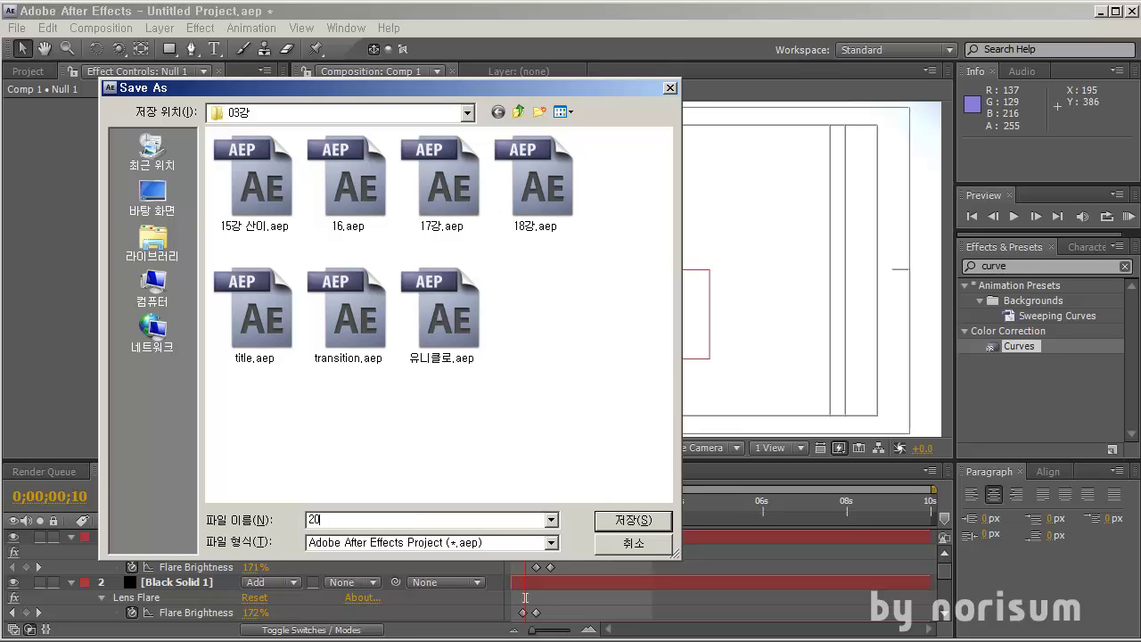
key("Escape")
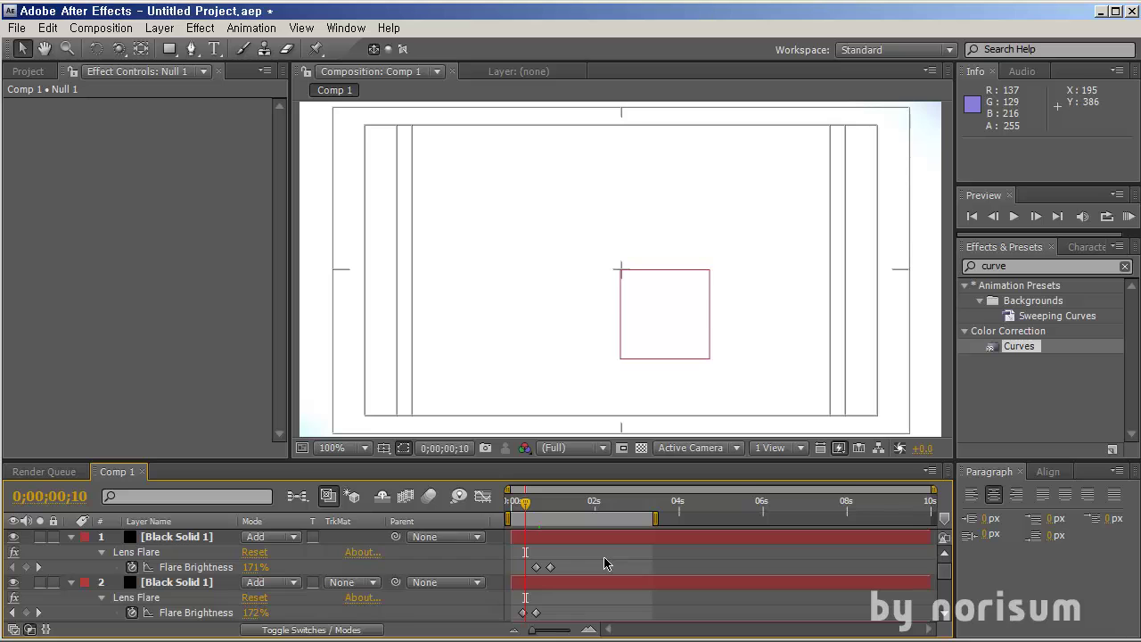
Preview the work area with the retimed flashes, and move the current time to 0;00;01;02.
key("KP_0")
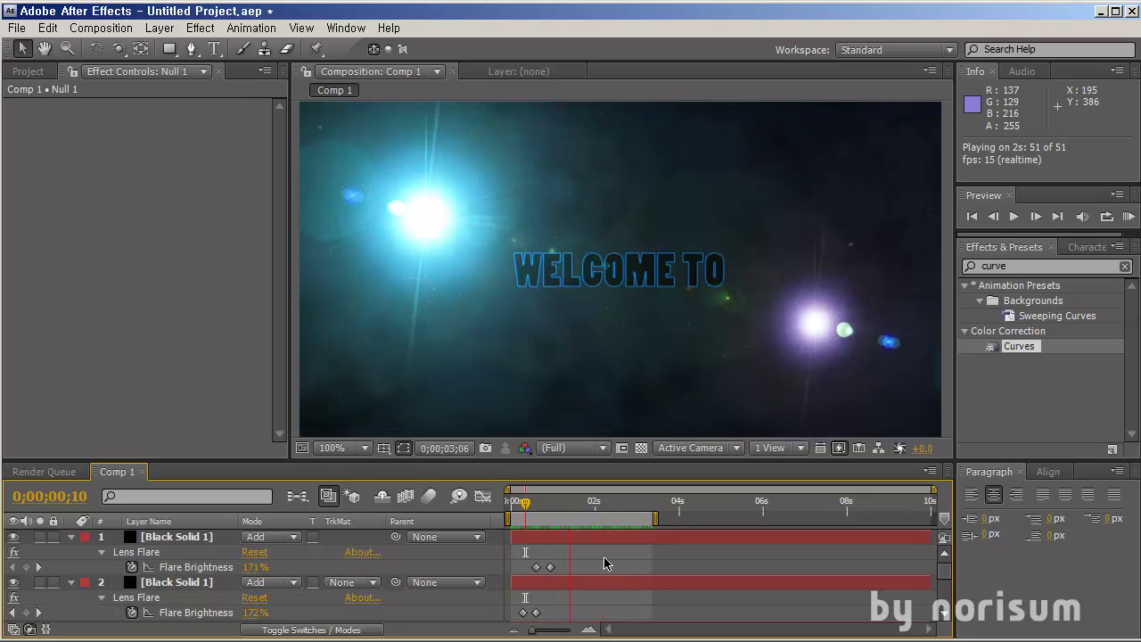
key("space")
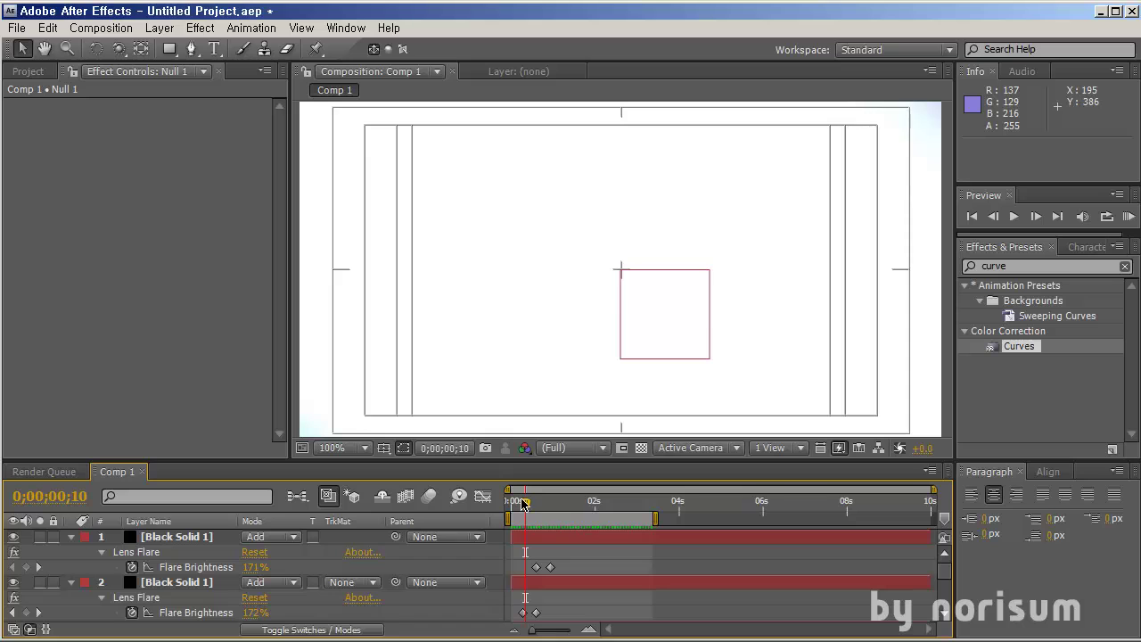
left_click_drag(525, 502, 555, 496)
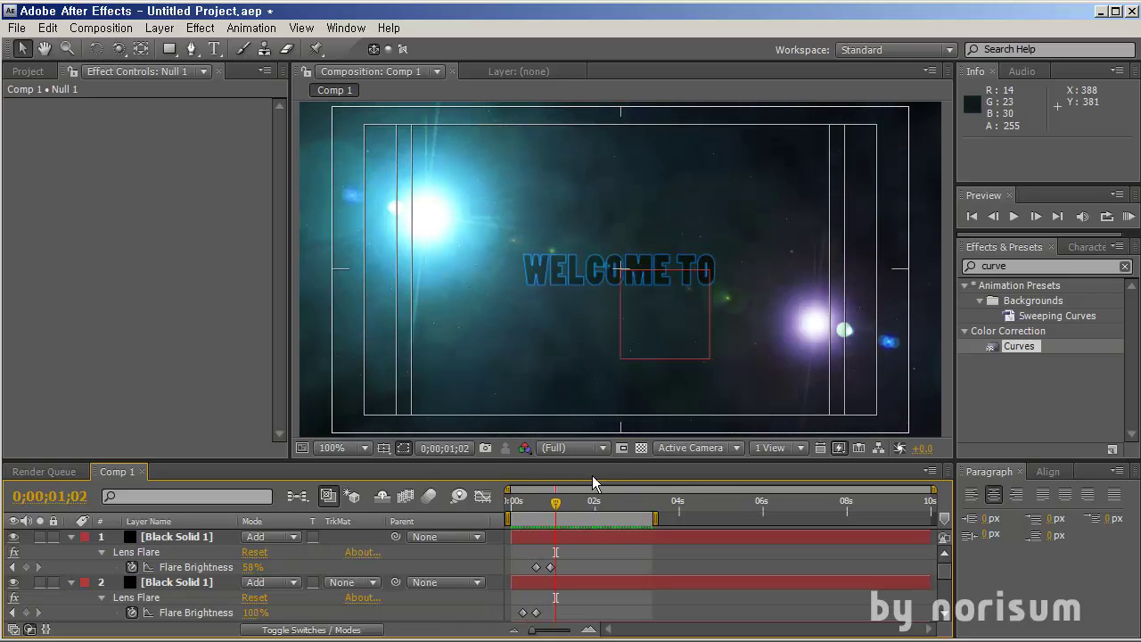
Add the expression wiggle(1,20) to the purple flare's Flare Brightness and preview the flicker.
left_click(203, 536)
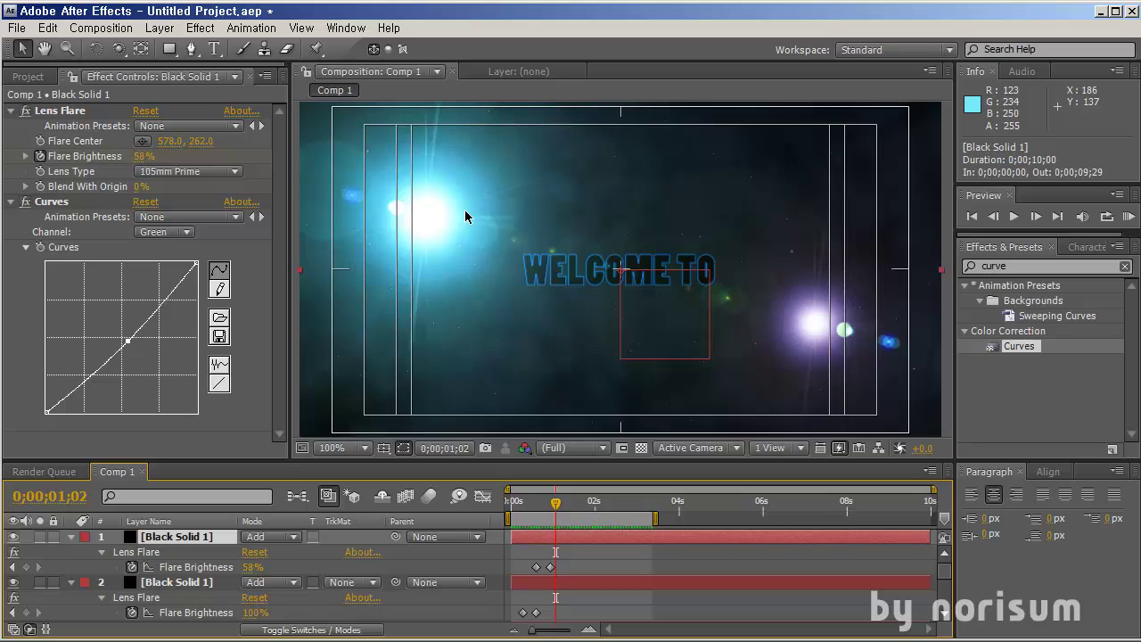
left_click(40, 156, "alt")
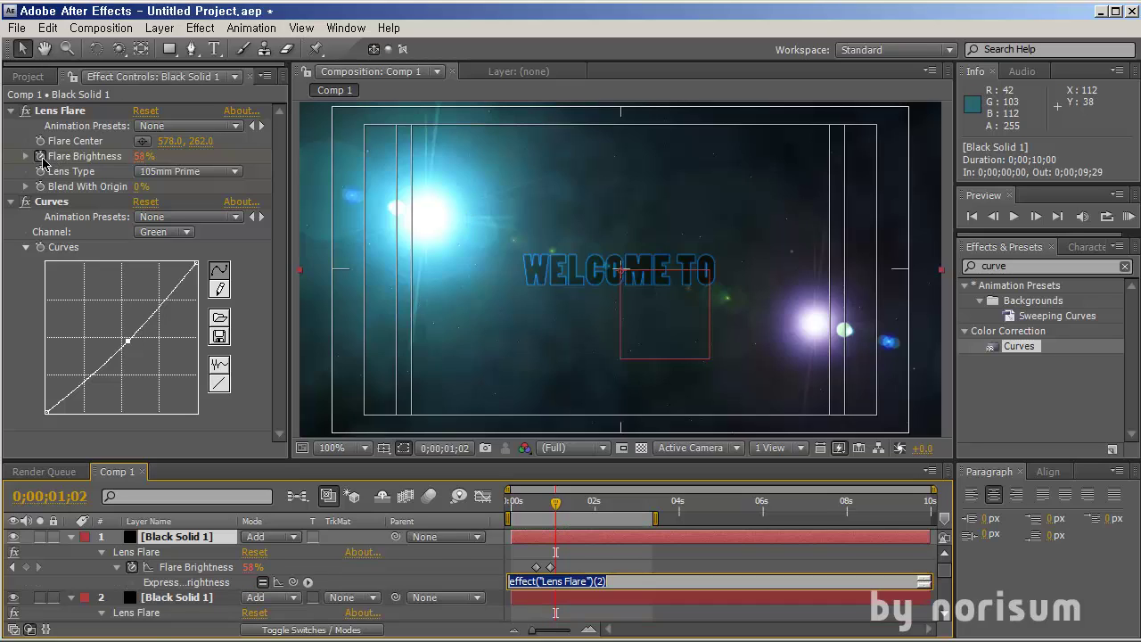
type("wig")
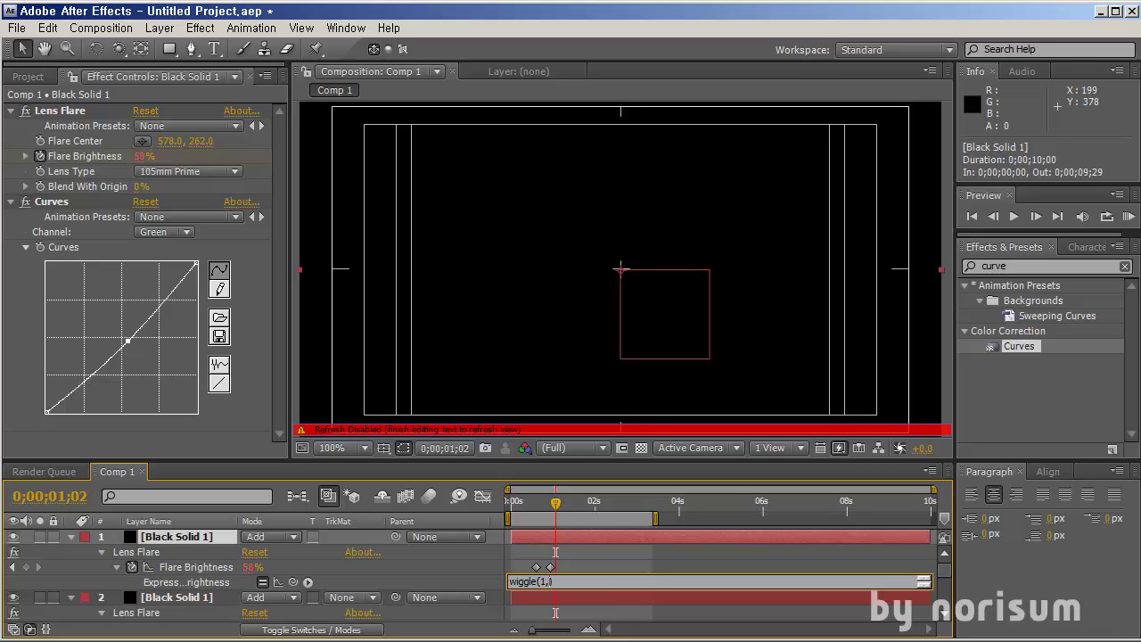
type("gle(1,2)0")
left_click(656, 532)
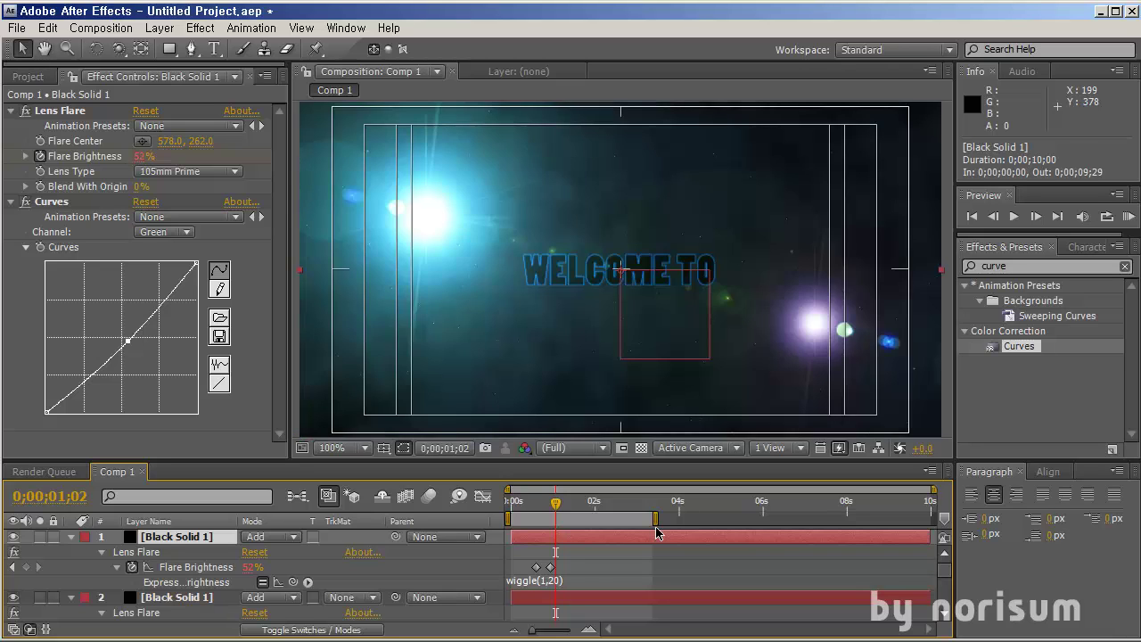
key("KP_0")
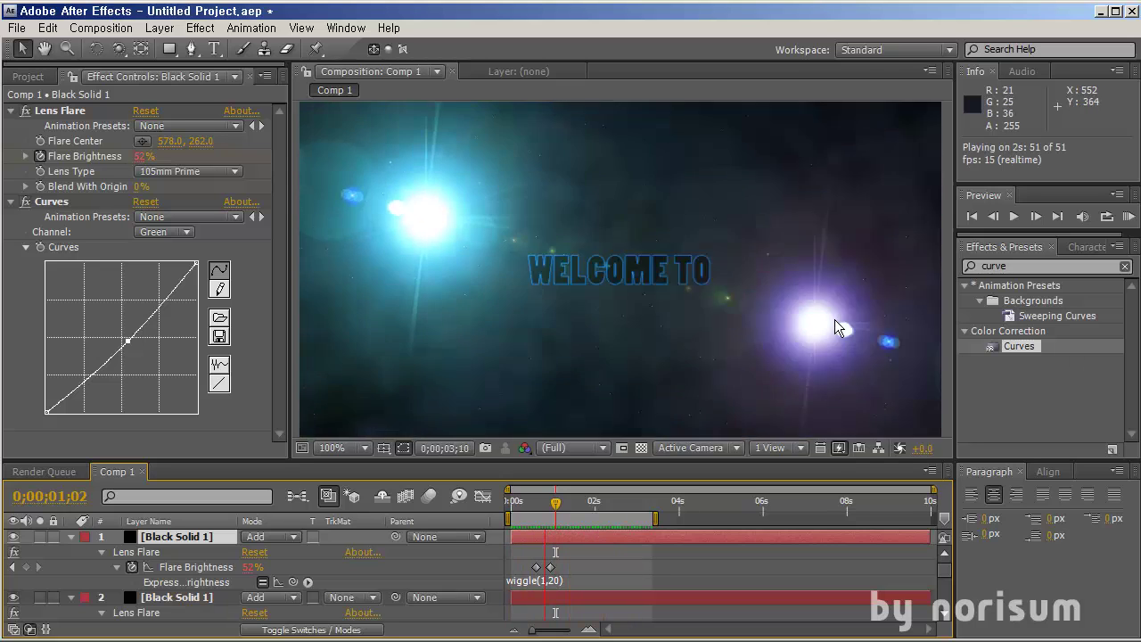
key("space")
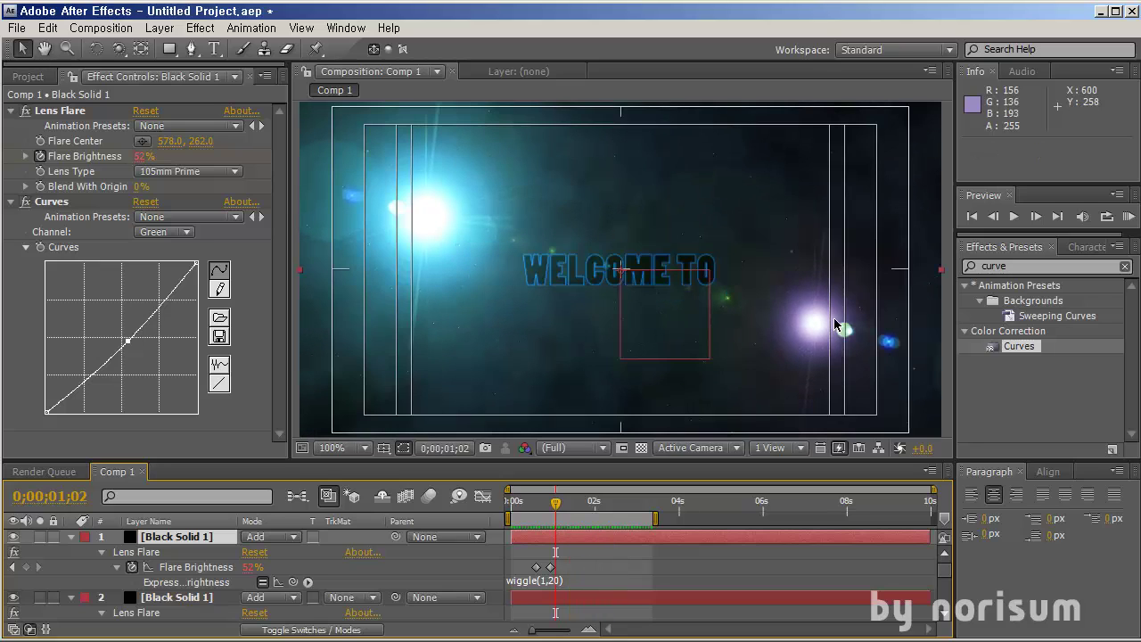
Change the purple flare's brightness expression to wiggle(5,20) and preview it.
left_click(539, 584)
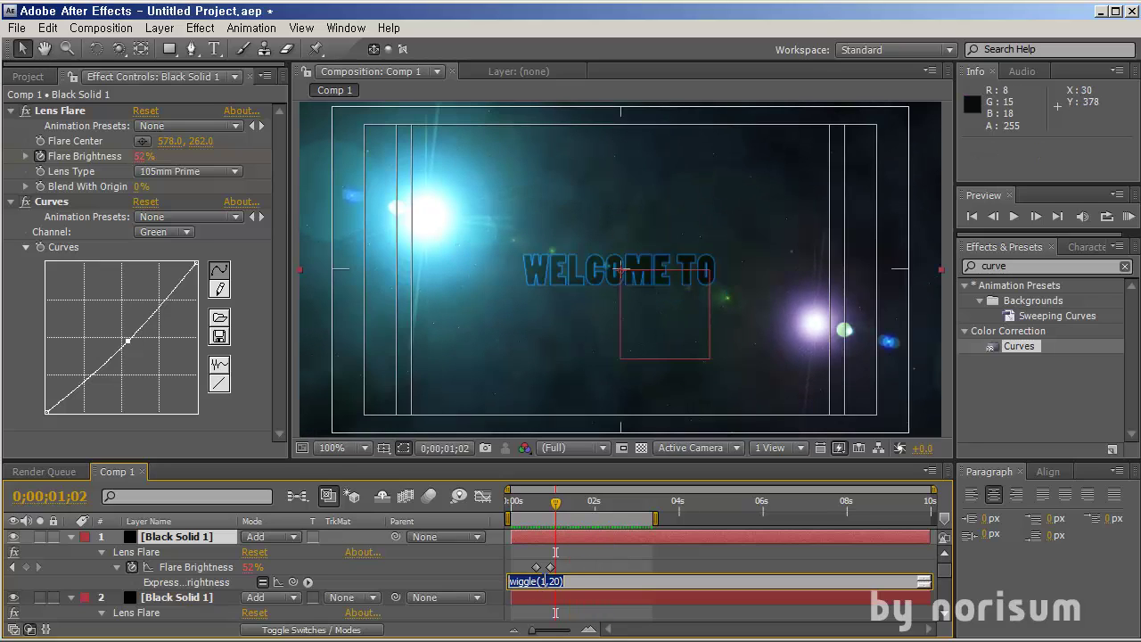
type("5")
key("KP_Enter")
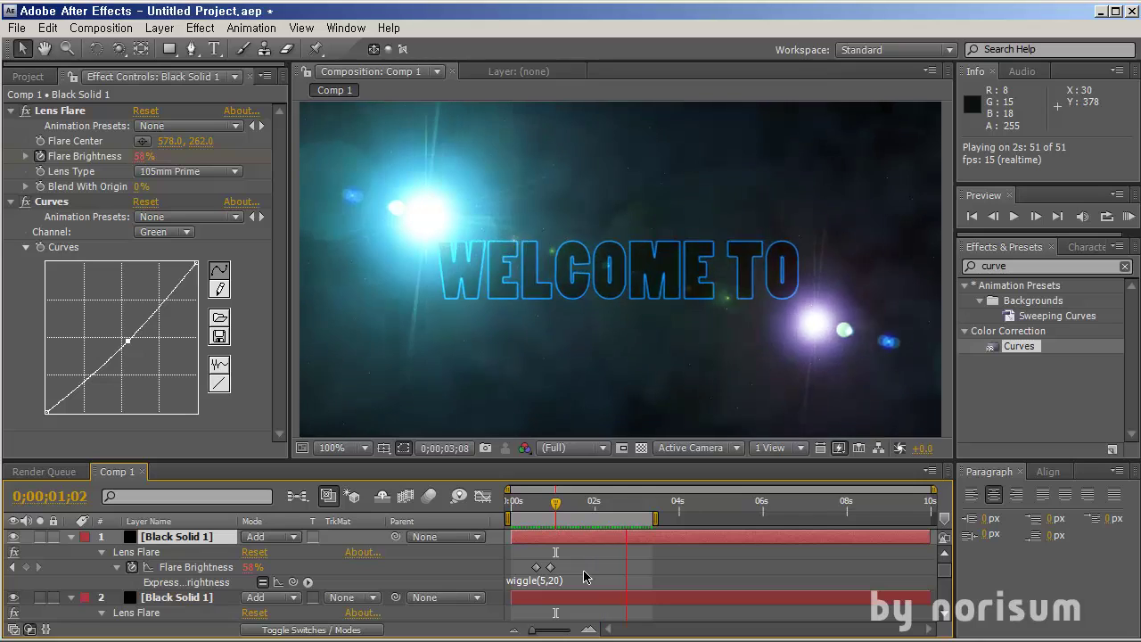
key("space")
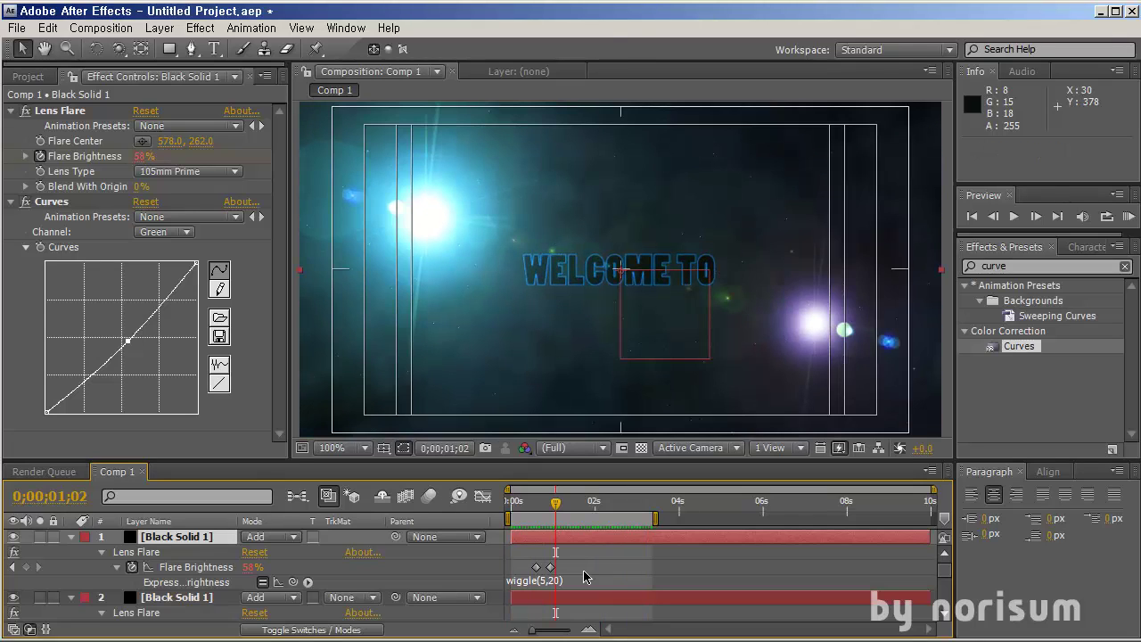
Add the expression wiggle(8,10) to the cyan flare's Flare Brightness and preview both flares.
scroll(585, 574, "down", 1)
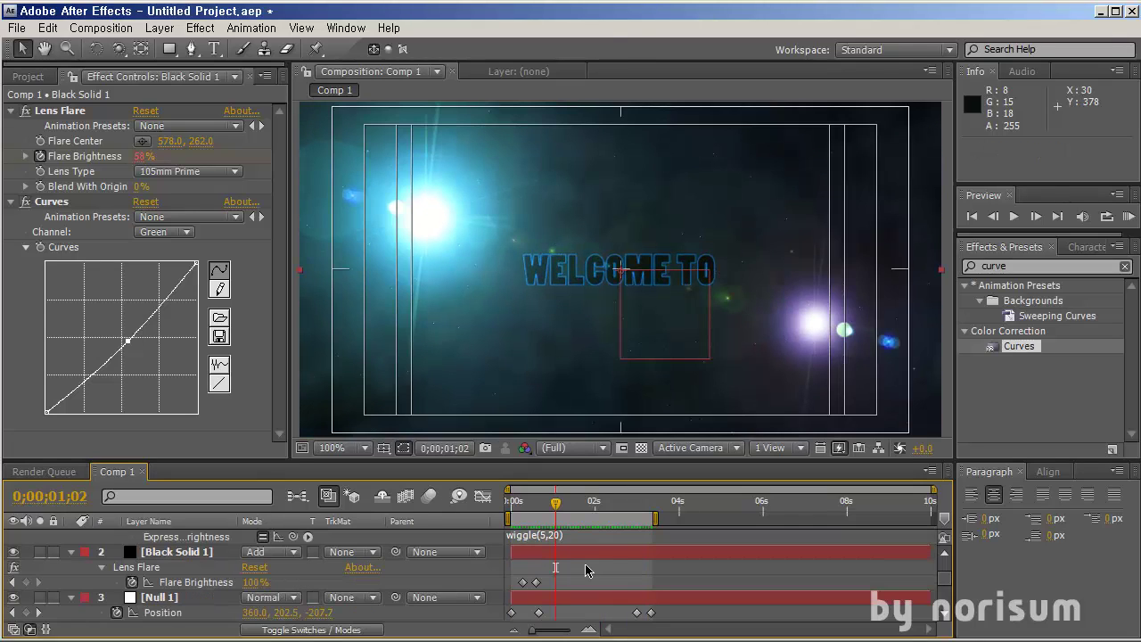
left_click(129, 582, "alt")
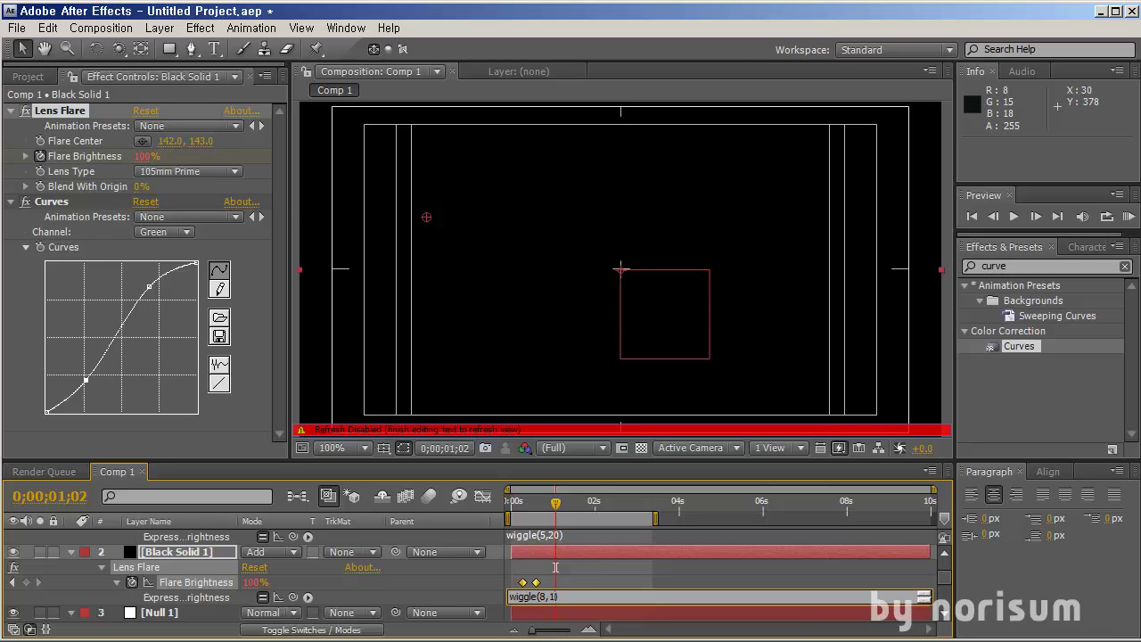
left_click(526, 604)
key("KP_0")
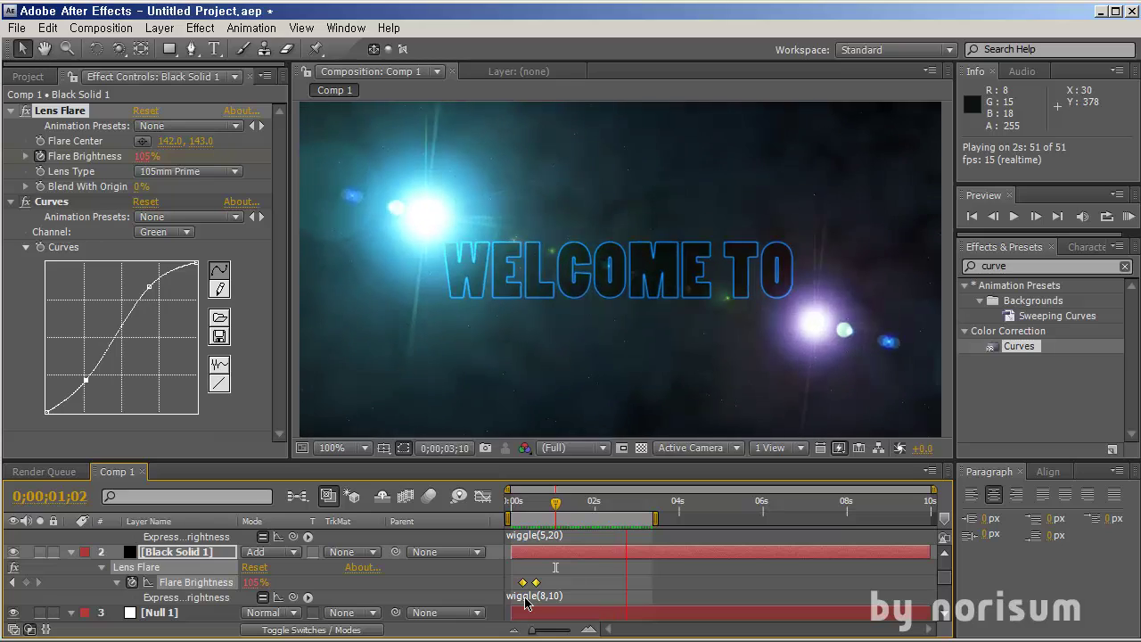
key("space")
Try wiggle(4,10) as the cyan flare's brightness expression and render a preview of it.
left_click(539, 596)
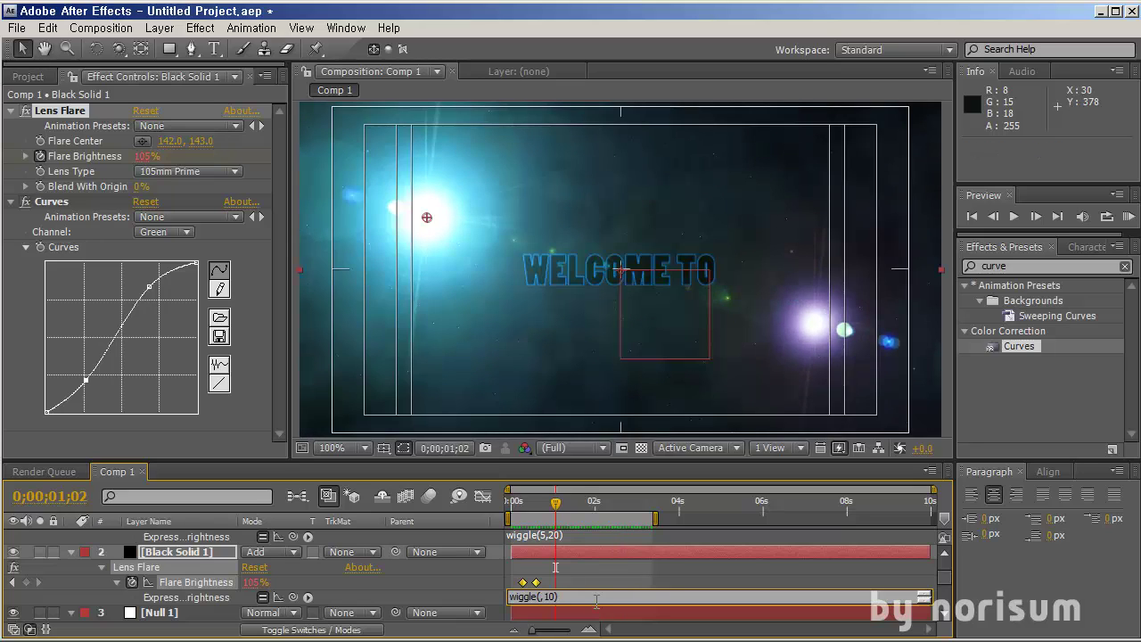
type("4")
key("KP_Enter")
key("KP_0")
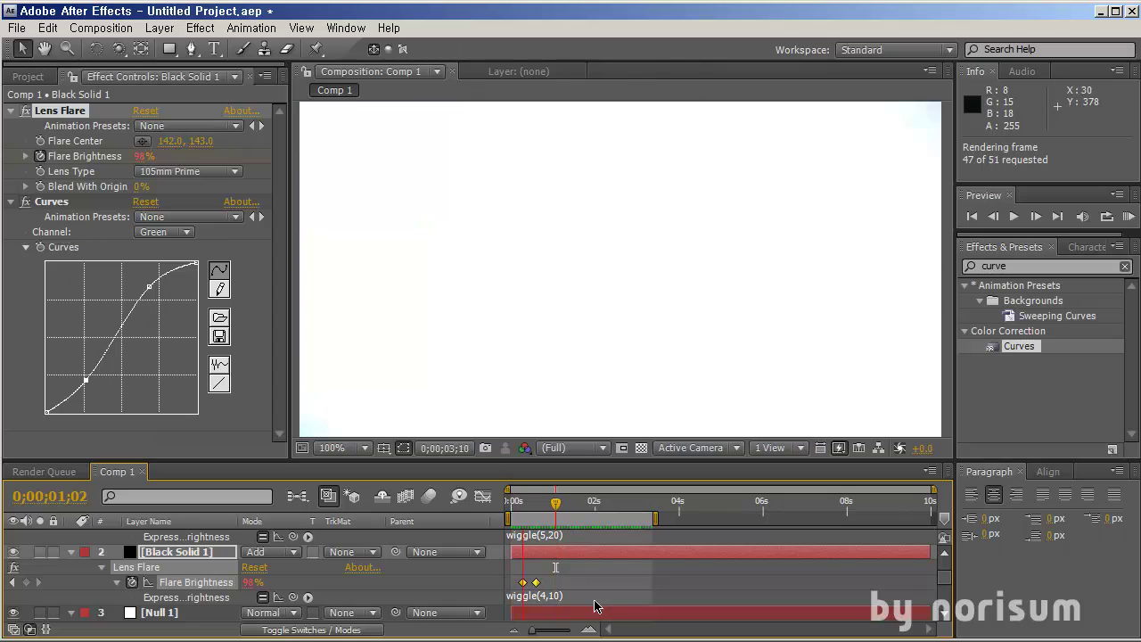
key("space")
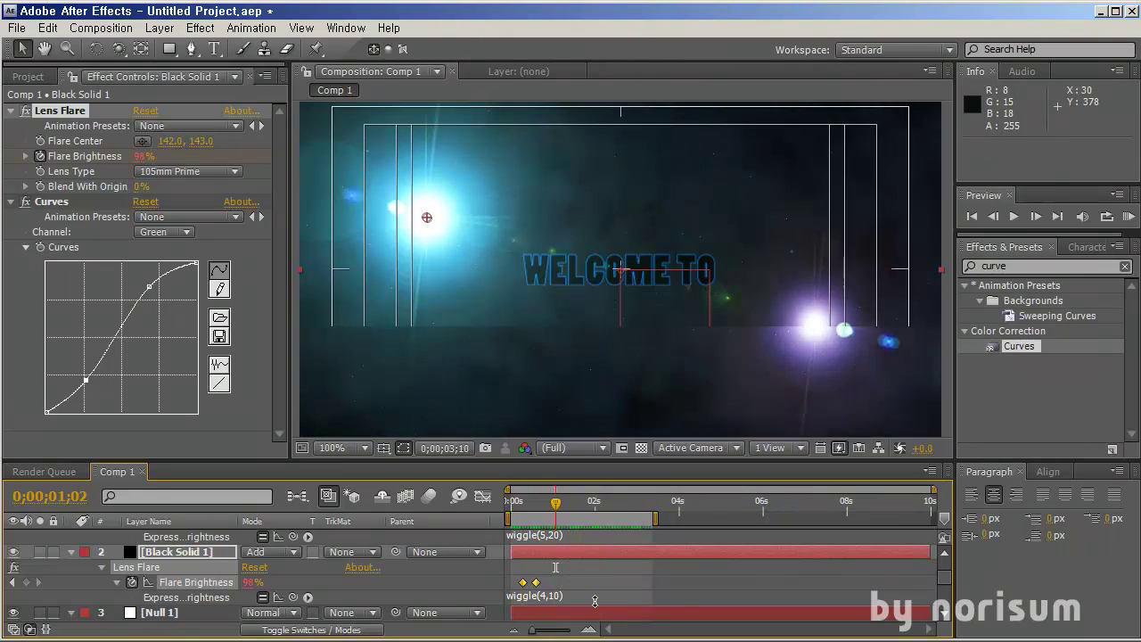
Change the cyan flare's brightness expression to wiggle(2,3) and preview the animation.
left_click(553, 596)
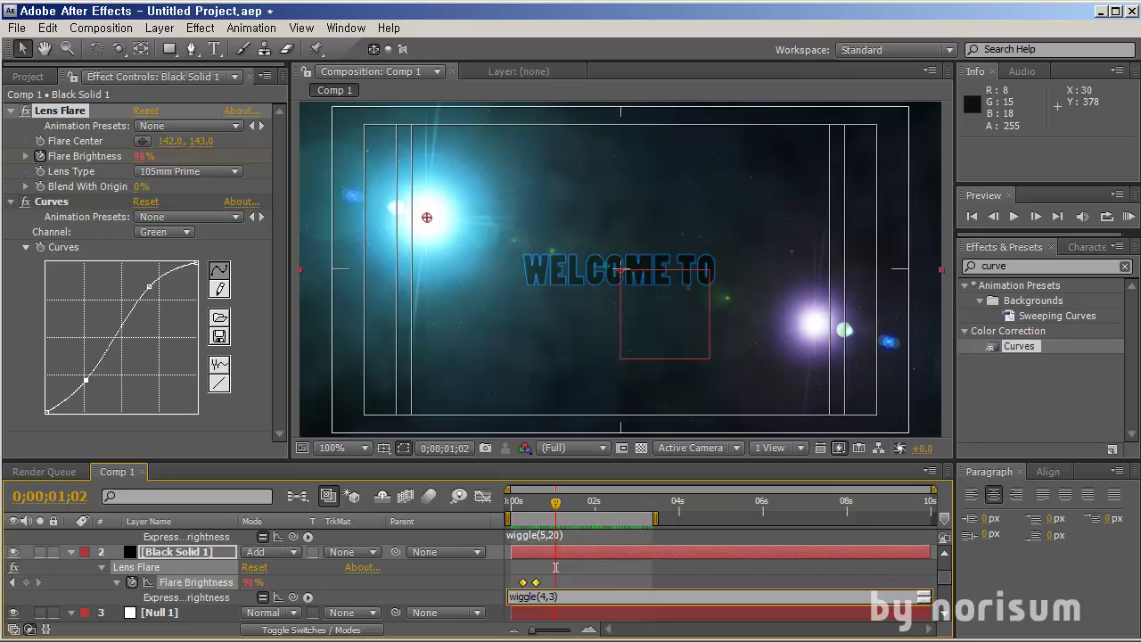
key("KP_Enter")
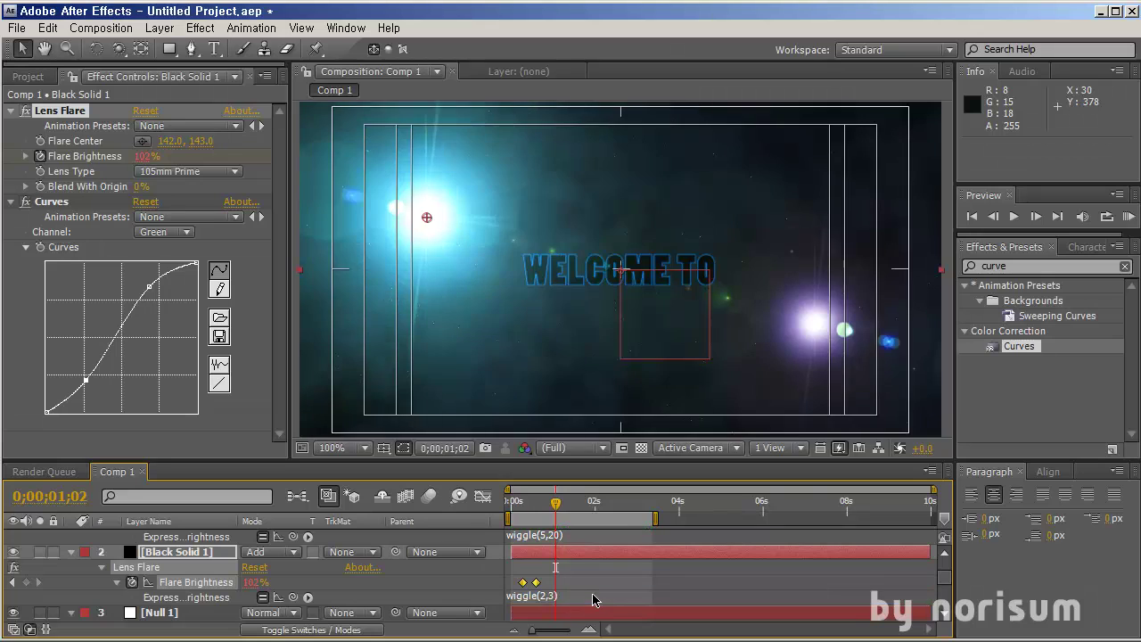
key("KP_0")
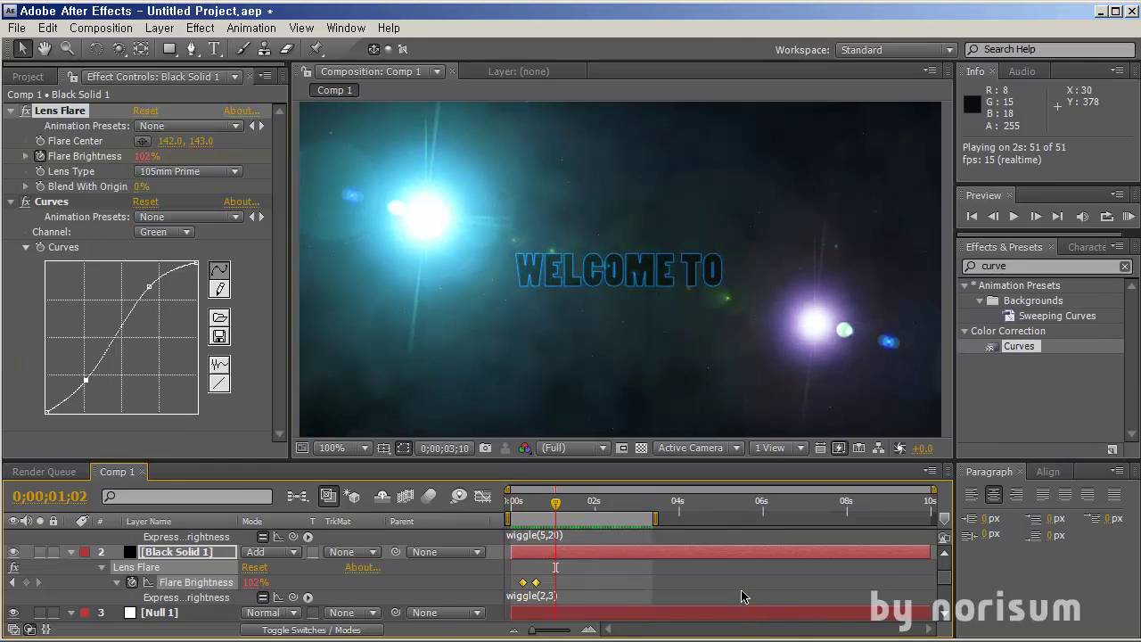
key("space")
Compare the flares' brightness keyframes with Null 1's keyframes at 0;00;00;25 and 0;00;00;13, and enlarge the timeline area.
scroll(687, 540, "up", 2)
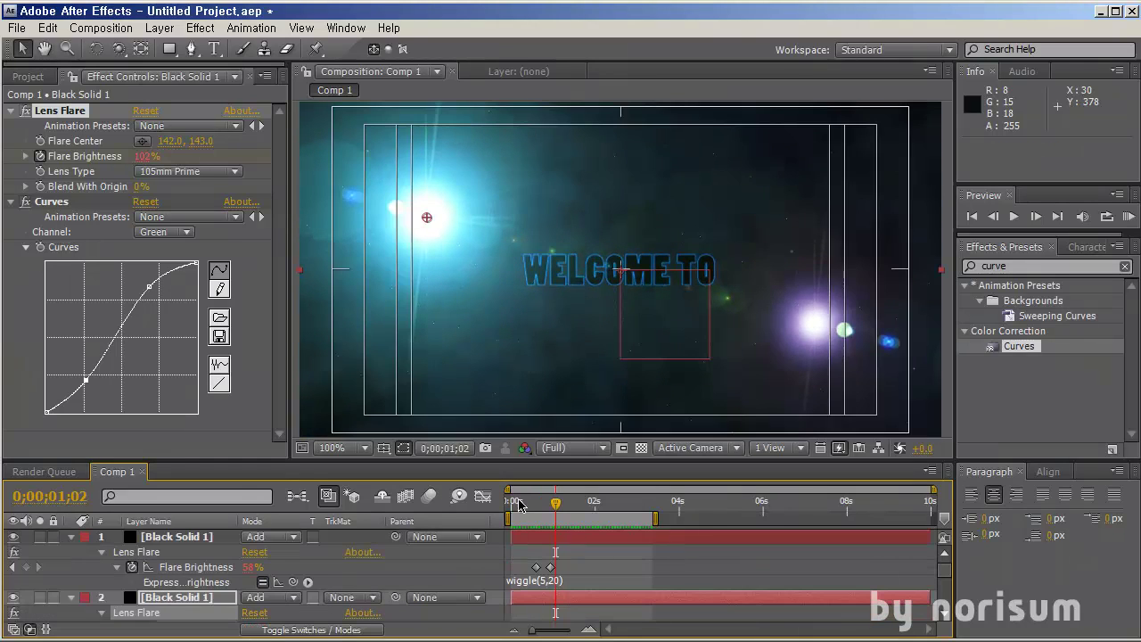
left_click_drag(519, 505, 546, 504)
scroll(553, 583, "down", 3)
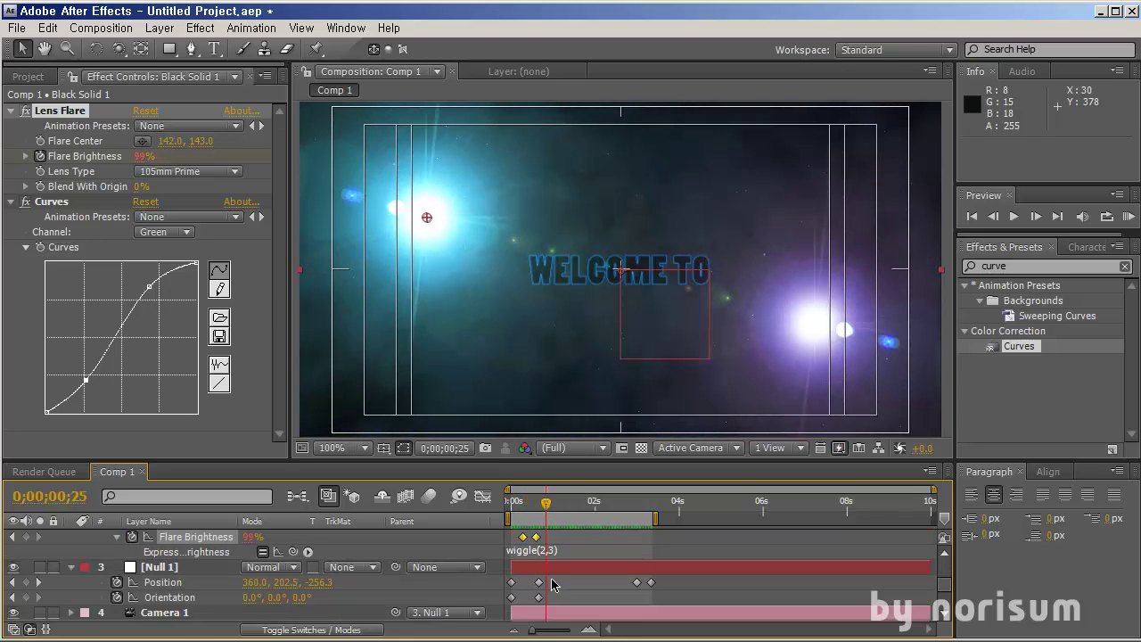
scroll(560, 554, "up", 3)
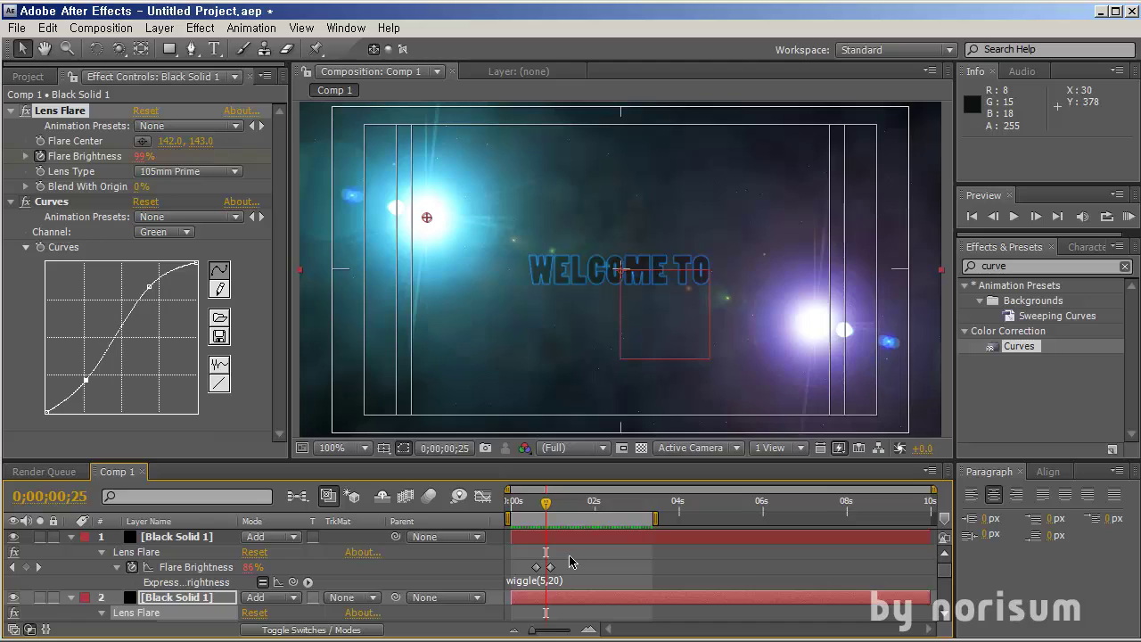
left_click_drag(549, 506, 528, 505)
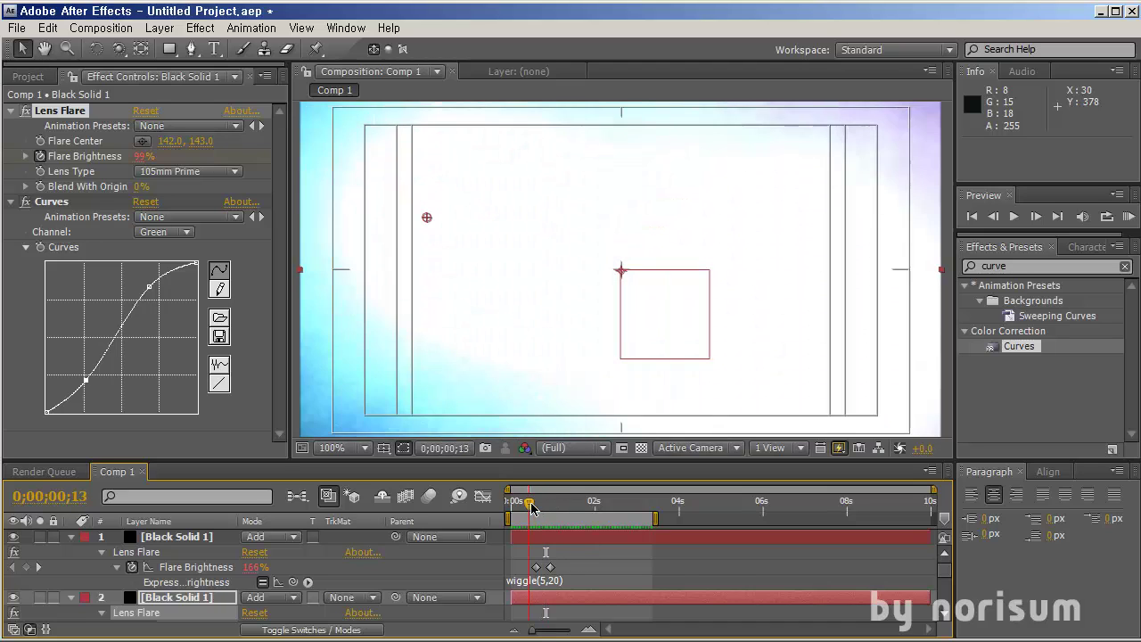
scroll(587, 567, "down", 4)
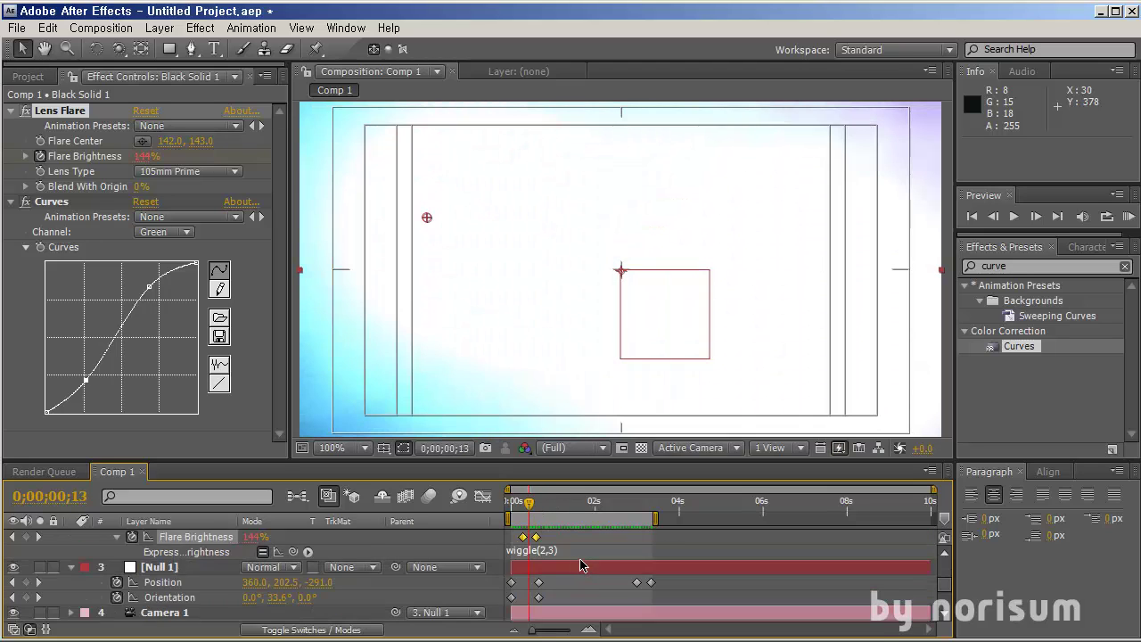
scroll(585, 567, "up", 2)
left_click_drag(604, 464, 599, 423)
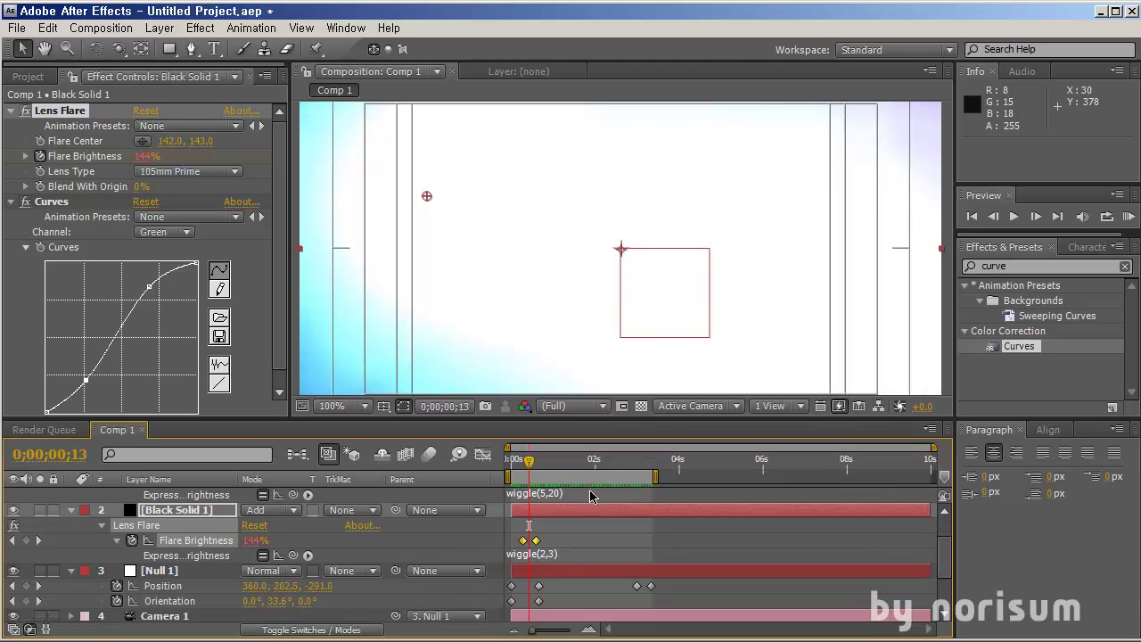
Try to shift both flares' Flare Brightness keyframes earlier, with the cyan flare's first keyframe at the composition start.
scroll(579, 535, "up", 3)
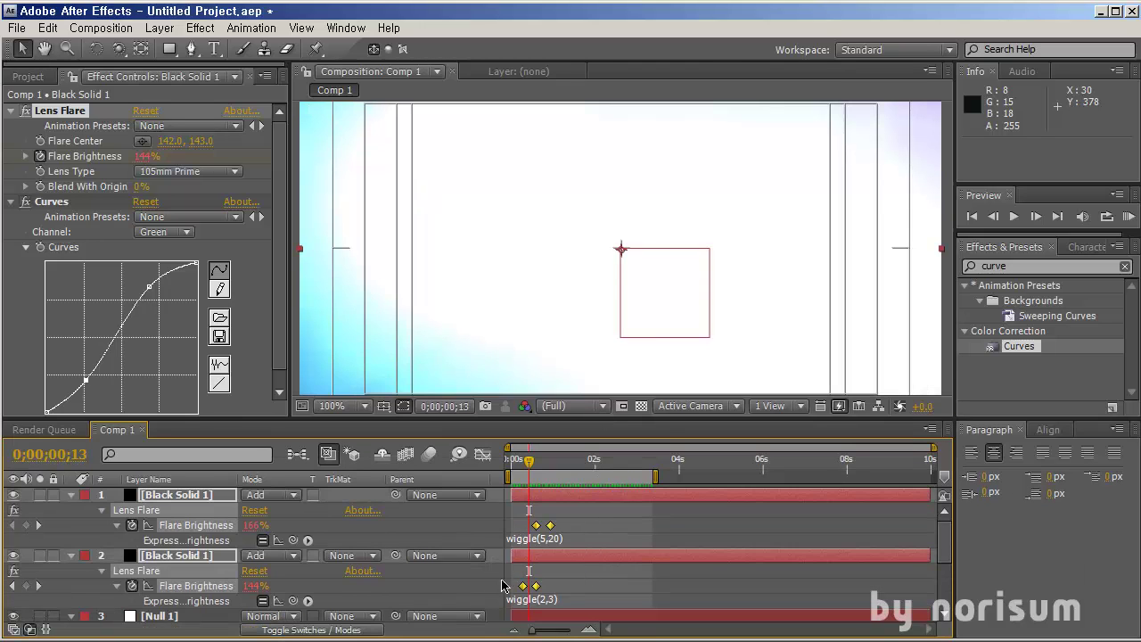
left_click_drag(526, 589, 513, 589)
left_click(593, 564)
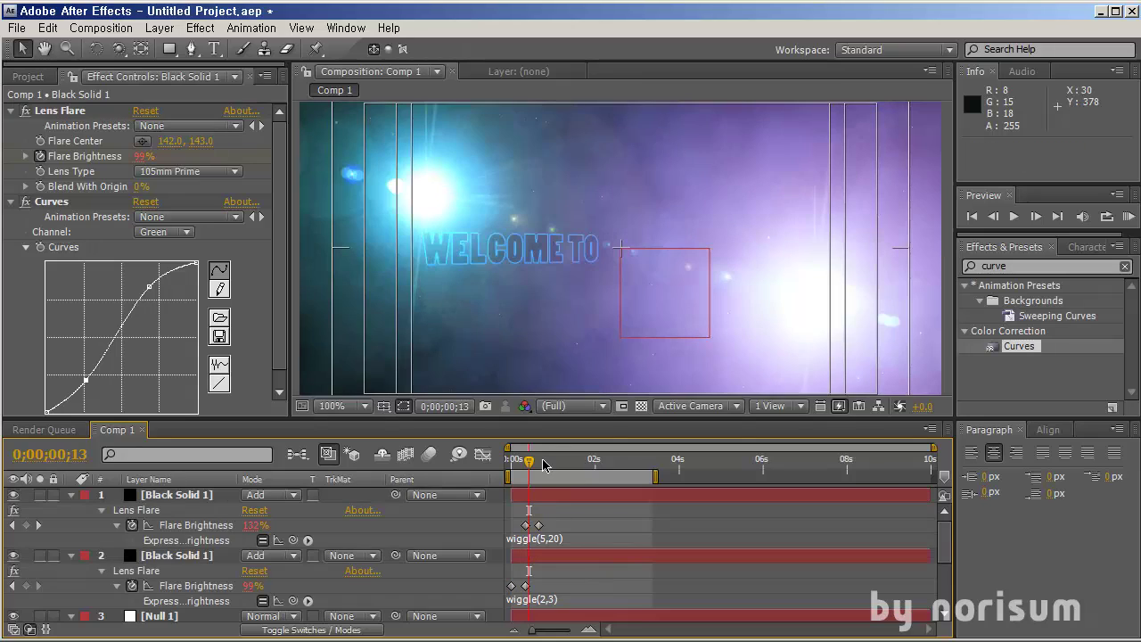
left_click_drag(524, 464, 574, 465)
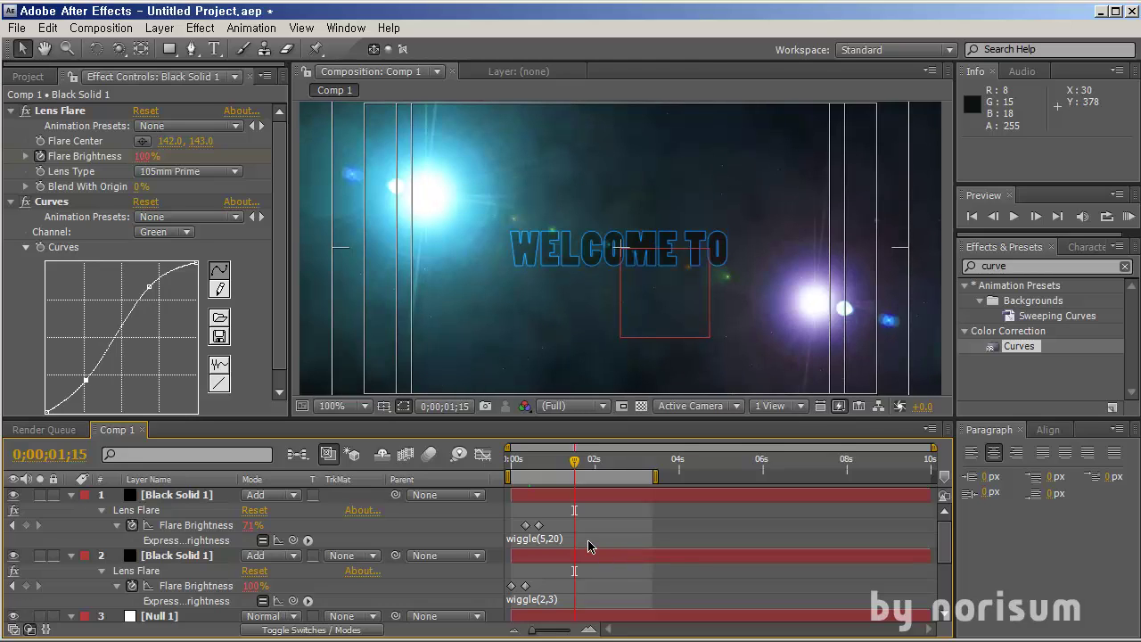
key("ctrl+z")
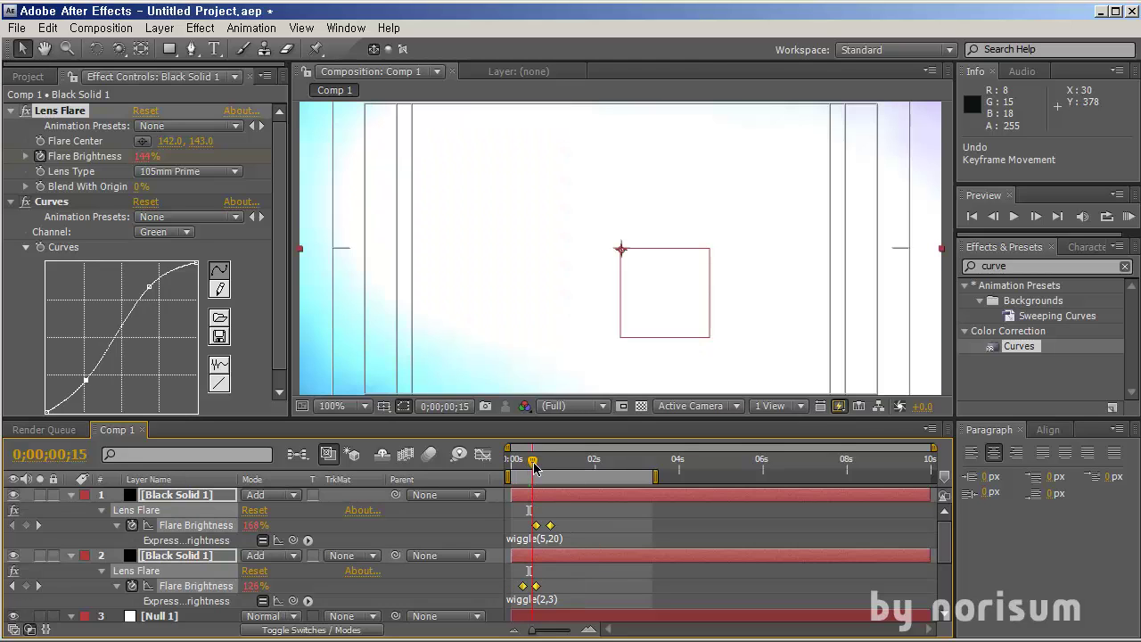
Set the work area to begin at 0;00;00;08, on the cyan flare's first brightness keyframe, and check the frame at 0;00;01;25.
mouse_move(534, 467)
left_mouse_down()
mouse_move(556, 465)
mouse_move(521, 466)
left_mouse_up()
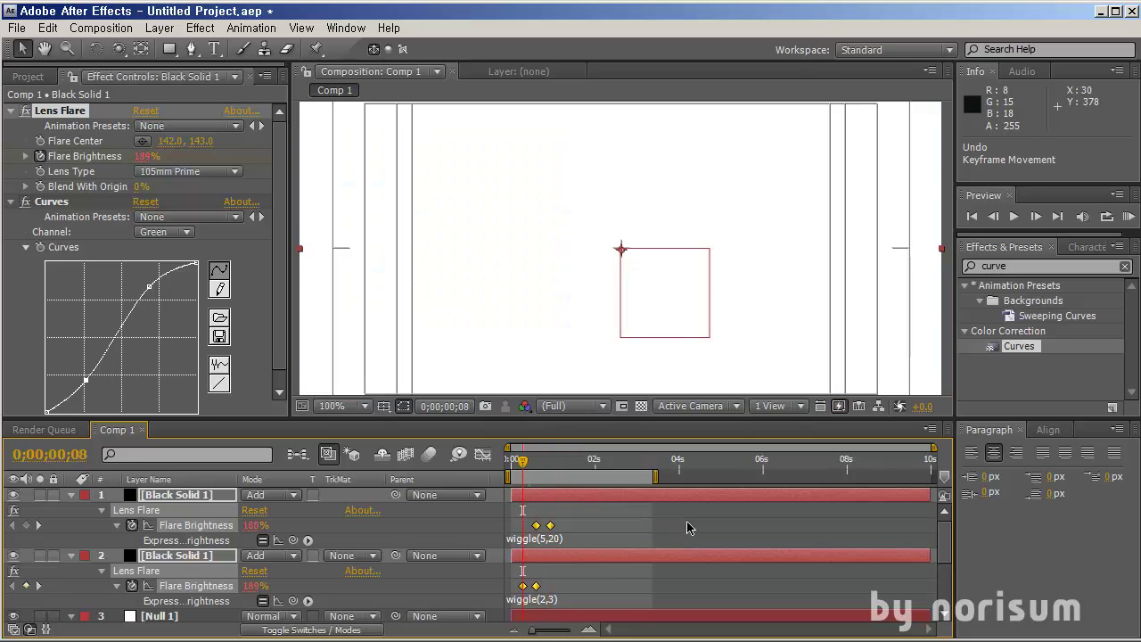
left_click(613, 538)
left_click(581, 510)
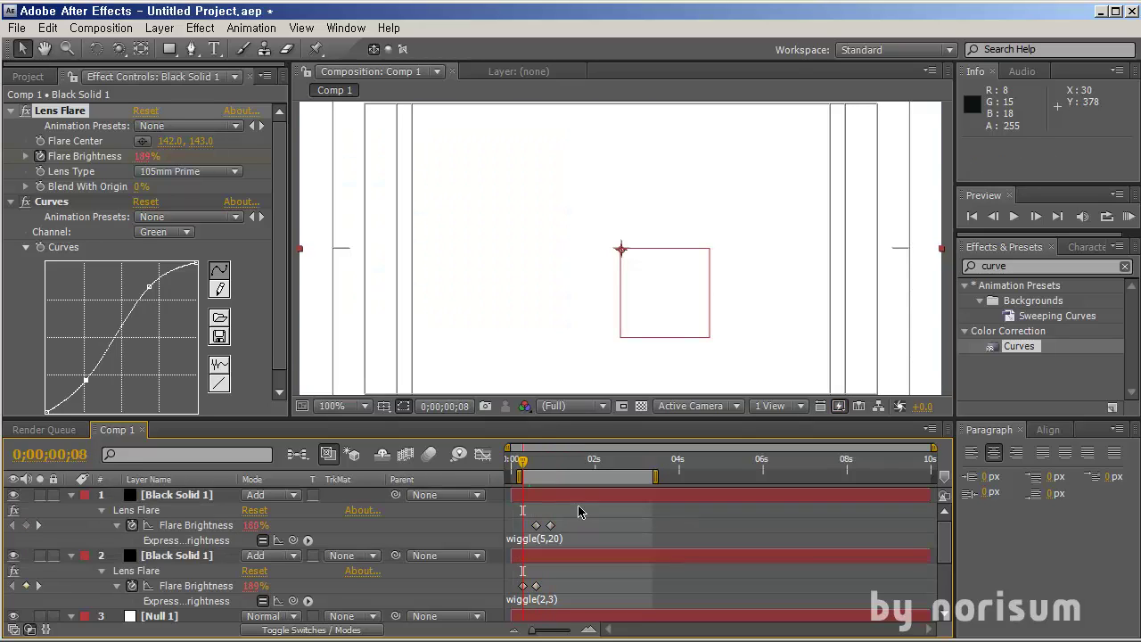
left_click_drag(562, 466, 587, 464)
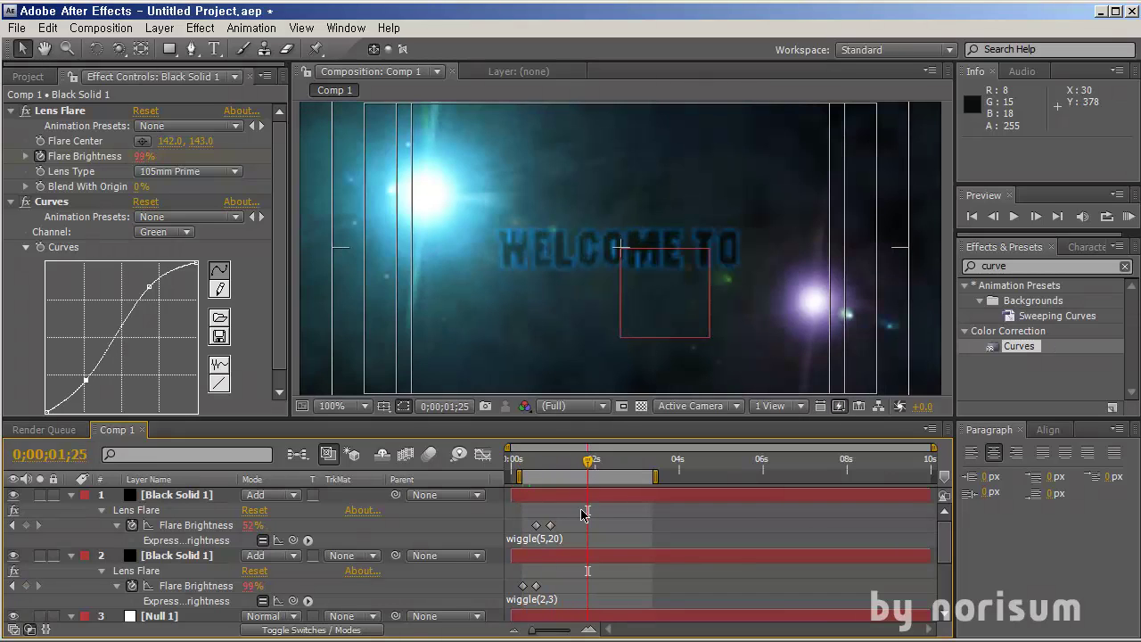
Animate the purple flare's Flare Center from 578.0, 262.0 at 0;00;00;08 to 639.0, 262.0 at 0;00;03;10.
left_click(543, 477)
left_click(54, 145)
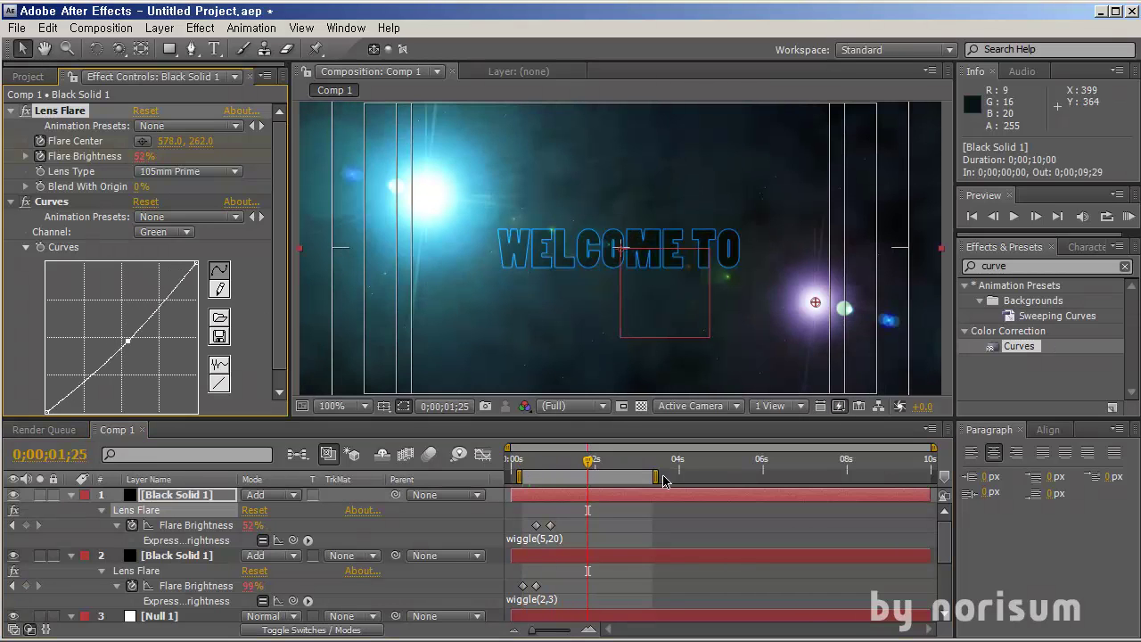
left_click(542, 526)
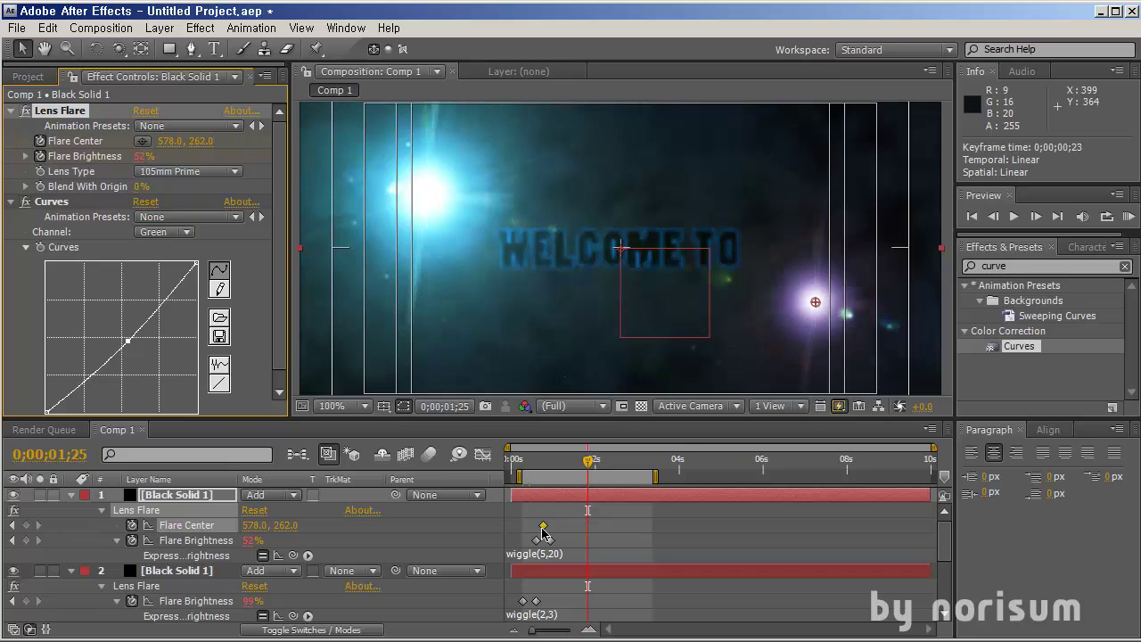
left_click_drag(530, 537, 517, 537)
key("space")
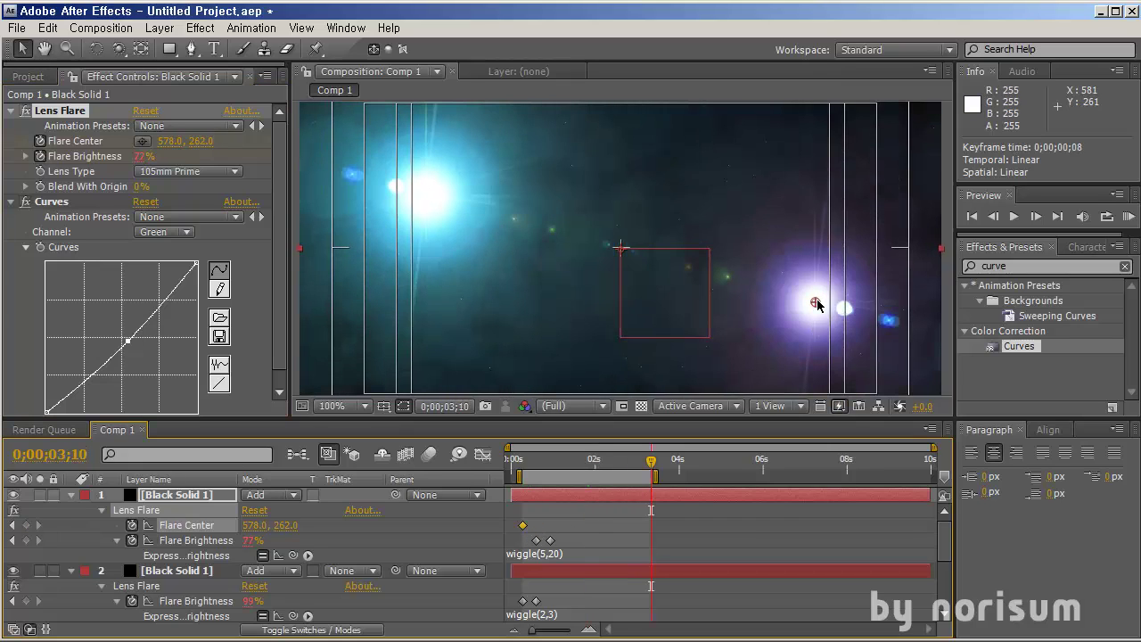
left_click_drag(818, 306, 871, 306)
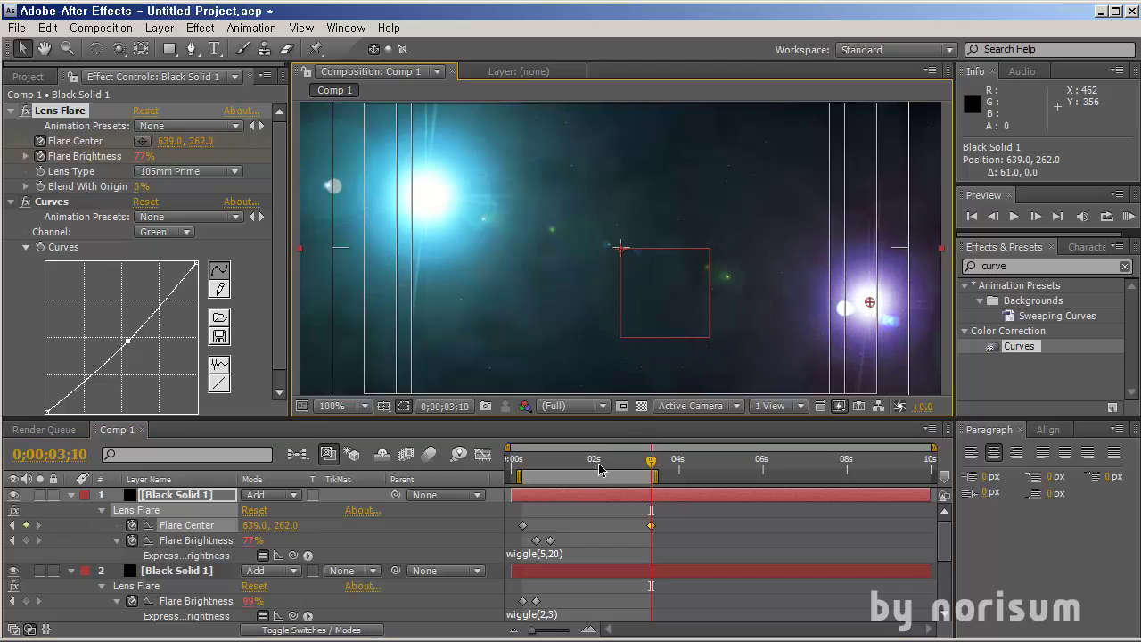
left_click(677, 521)
left_click_drag(606, 468, 651, 476)
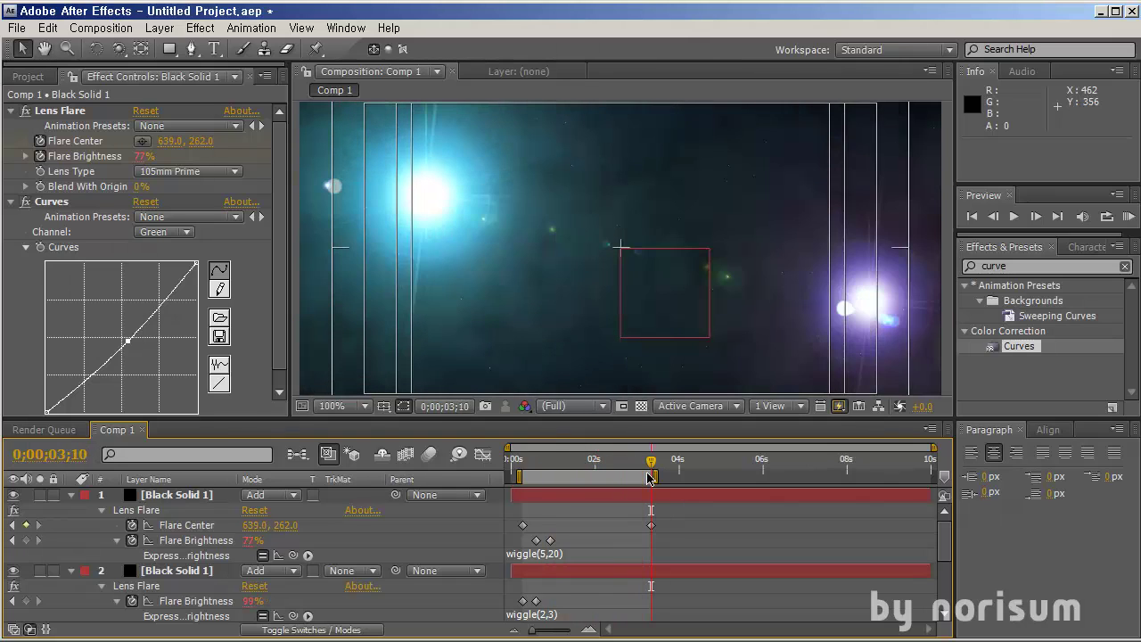
Animate the cyan flare's Flare Center from 142.0, 143.0 at 0;00;00;08 to 102.0, 143.0 at 0;00;03;10, and preview the result.
left_click(183, 571)
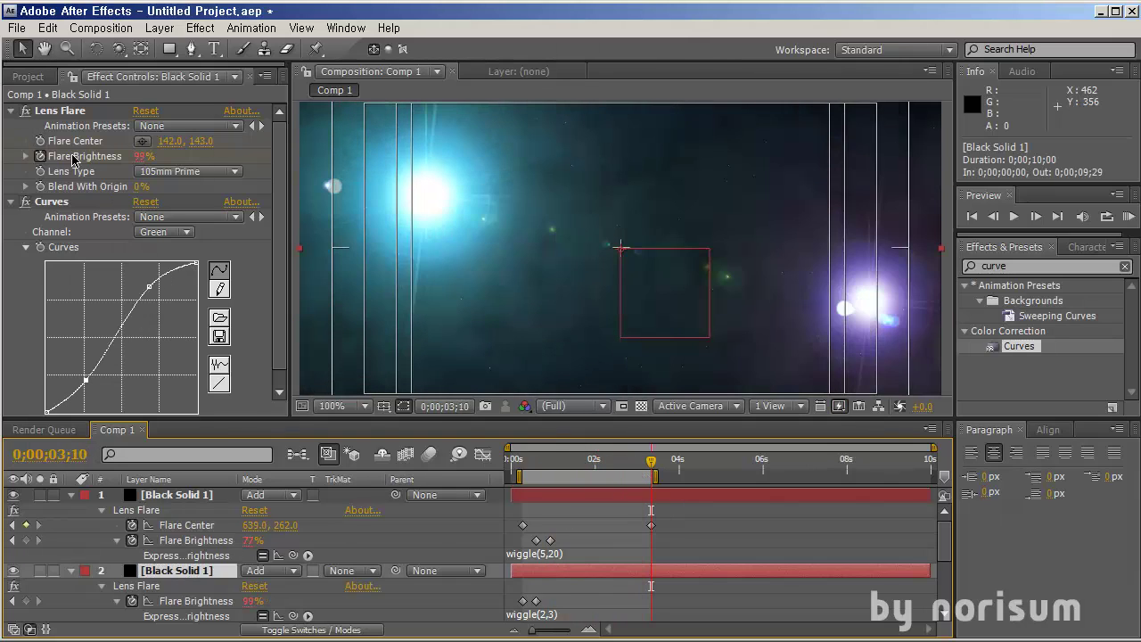
left_click(40, 141)
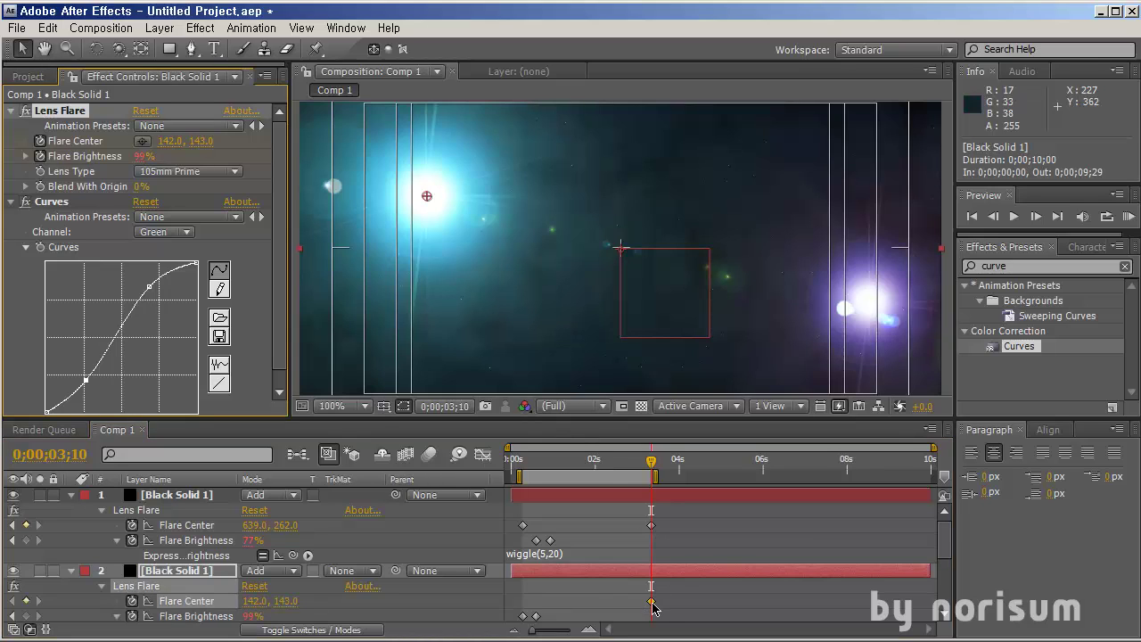
left_click_drag(652, 602, 522, 602)
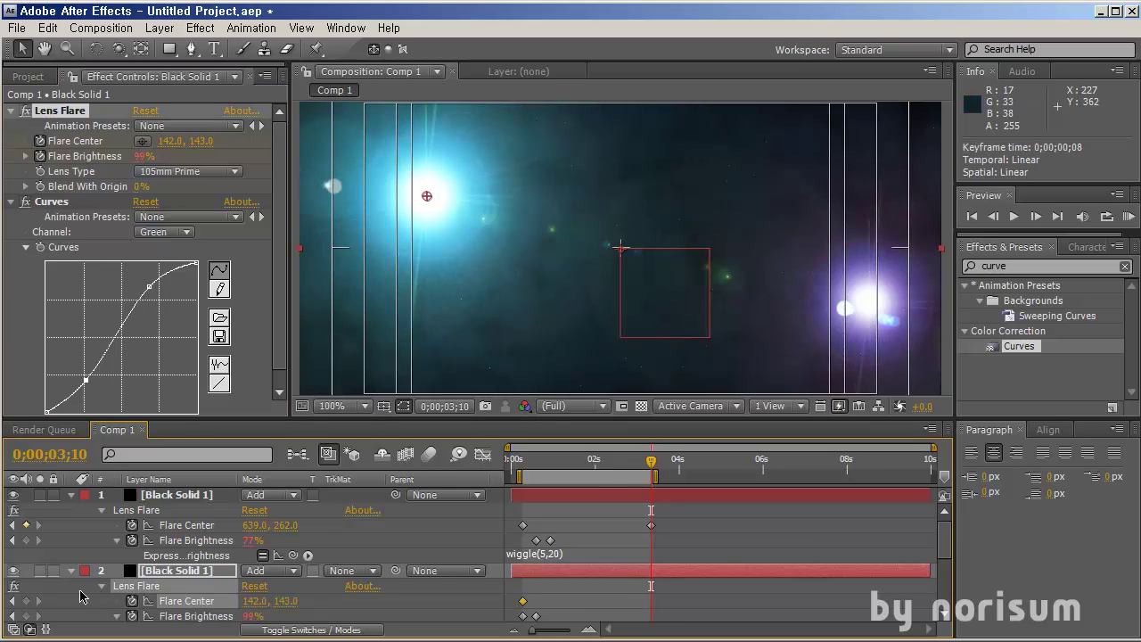
left_click_drag(411, 198, 387, 198)
left_click(870, 526)
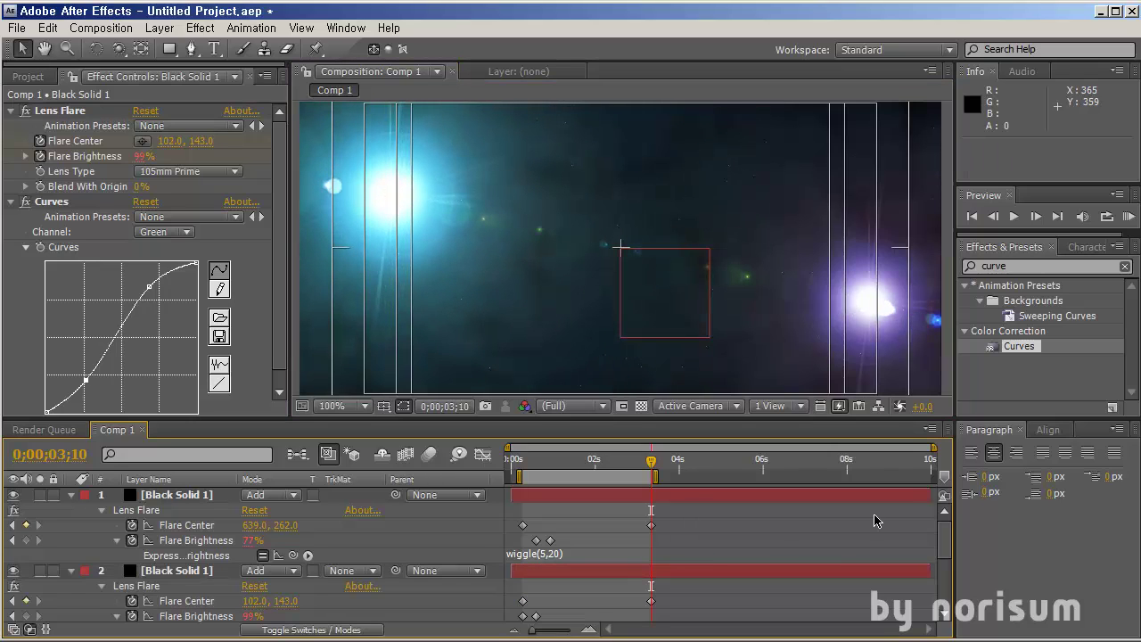
key("KP_0")
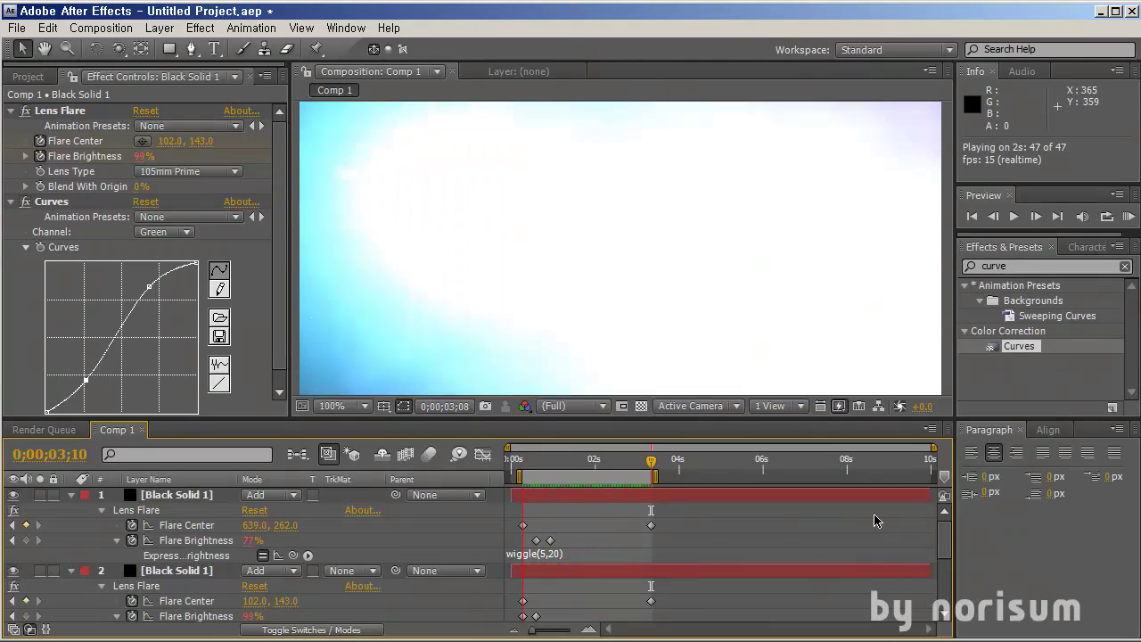
key("space")
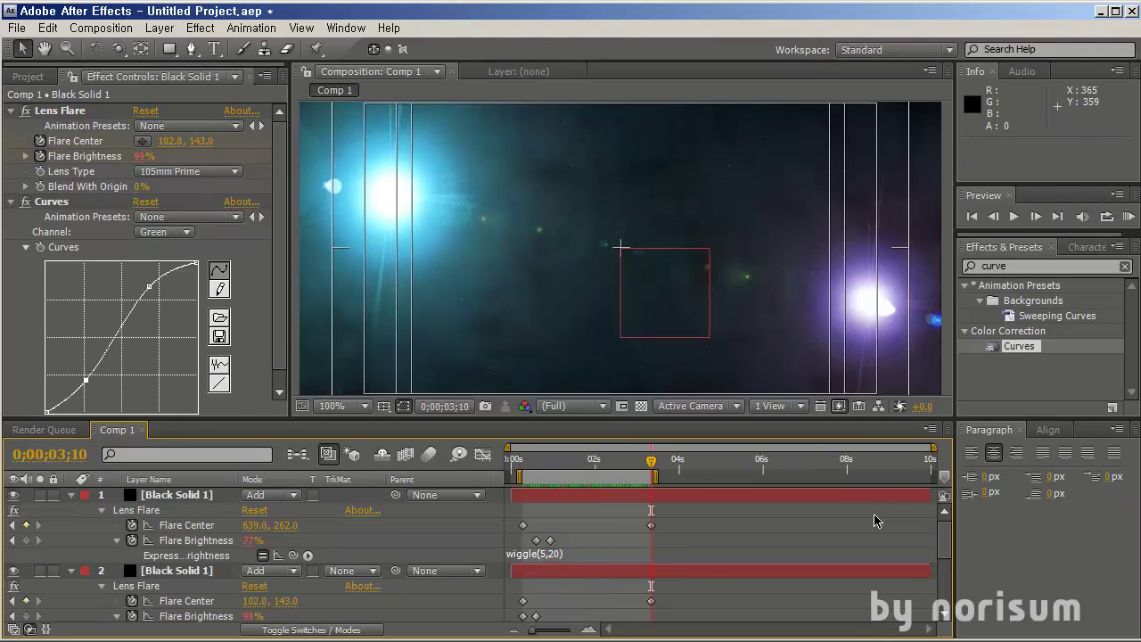
Rename the composition Comp 1 as scene 01 in the project.
left_click(33, 78)
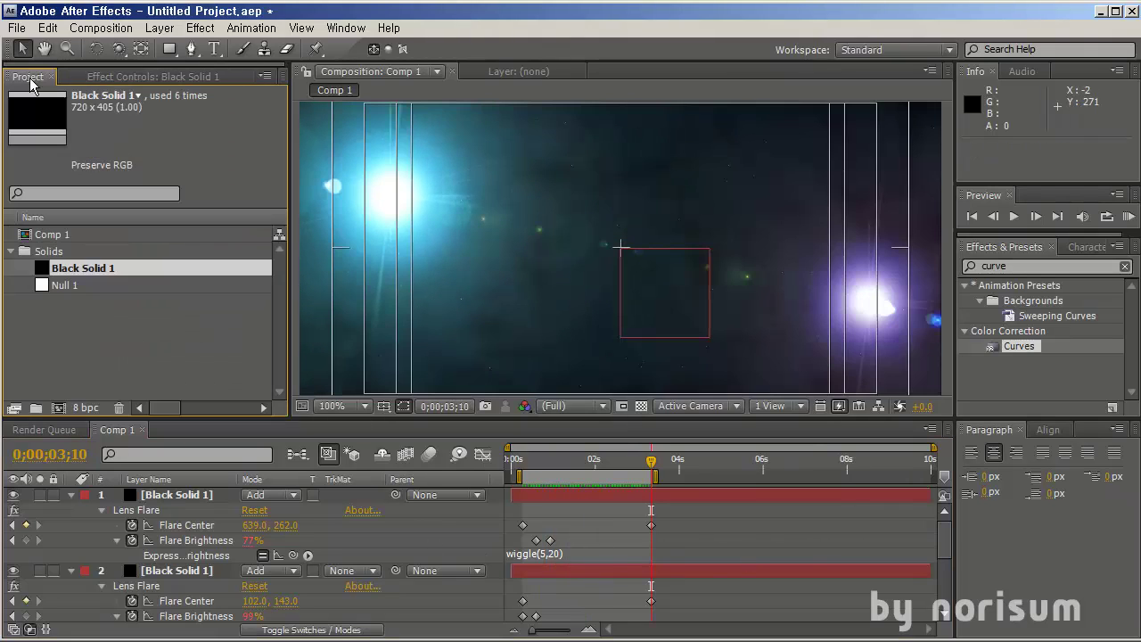
left_click(69, 323)
left_click(74, 238)
key("Return")
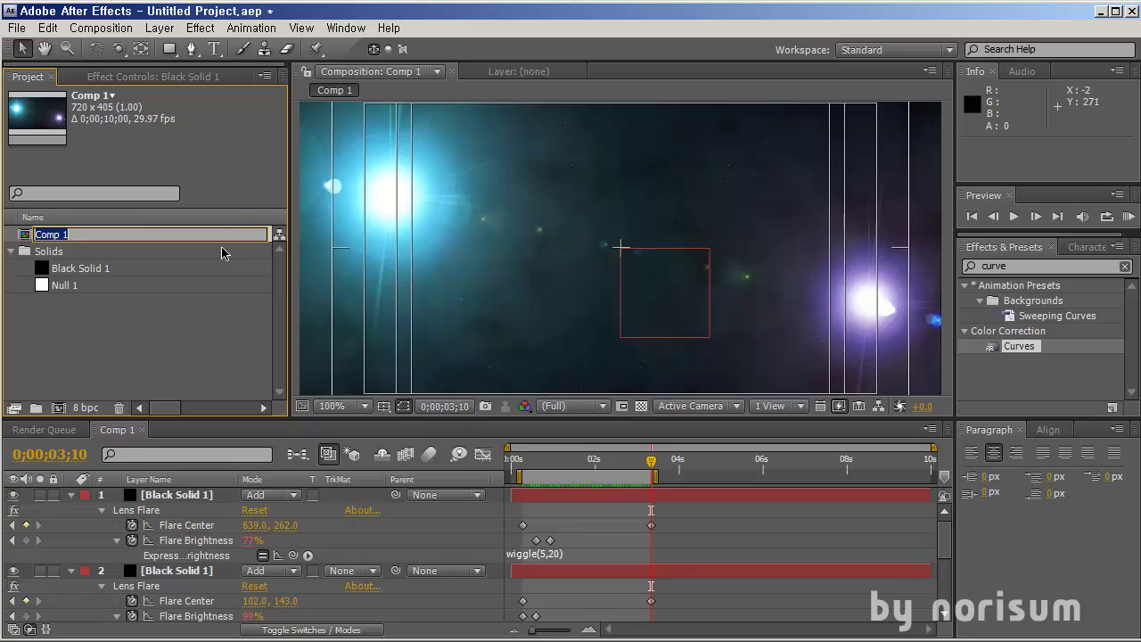
type("scene 01")
key("Return")
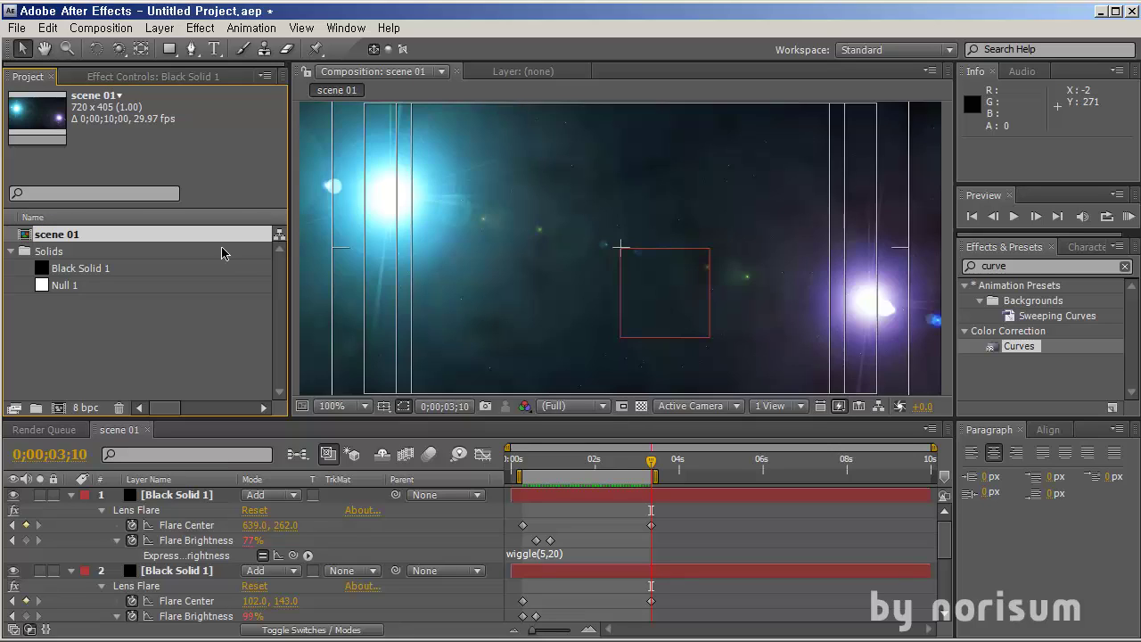
Collapse the two flare layers and Null 1 in the timeline, and close the Solids folder in the project.
left_click(72, 494)
left_click(71, 508)
left_click(72, 525)
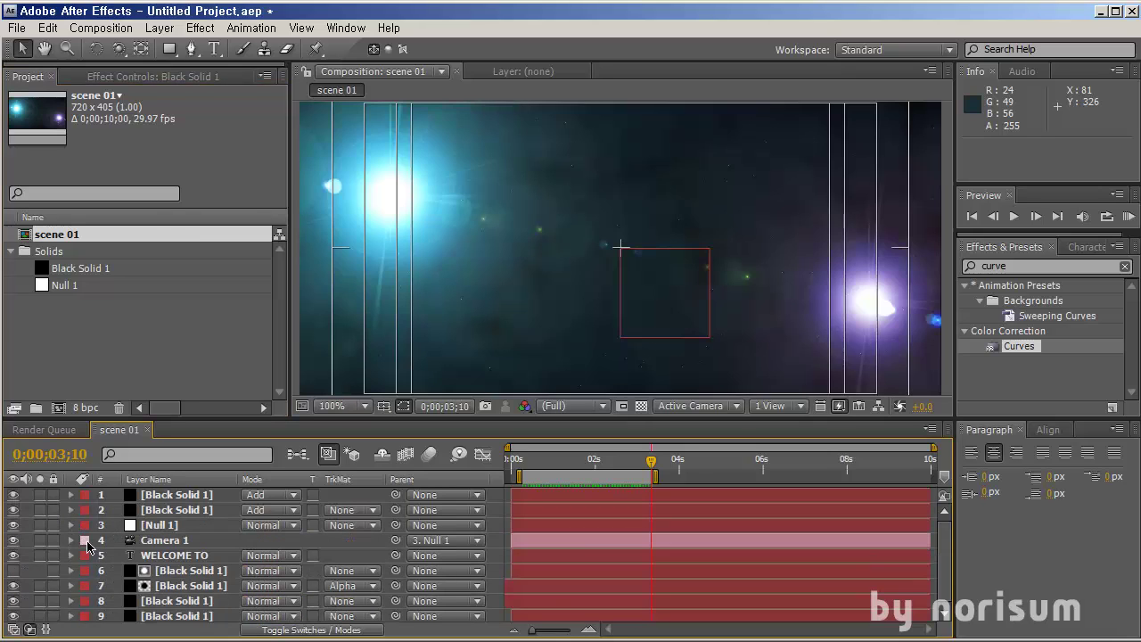
left_click(109, 352)
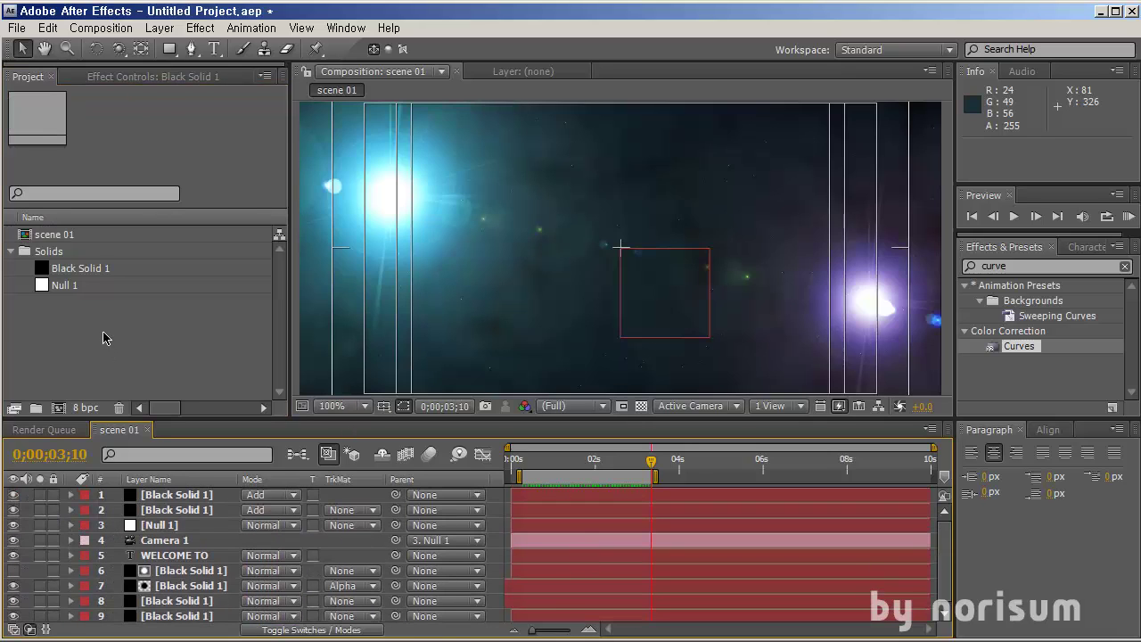
left_click(15, 256)
Duplicate the scene 01 composition twice to make scene 02 and scene 03.
left_click(53, 235)
key("ctrl+d")
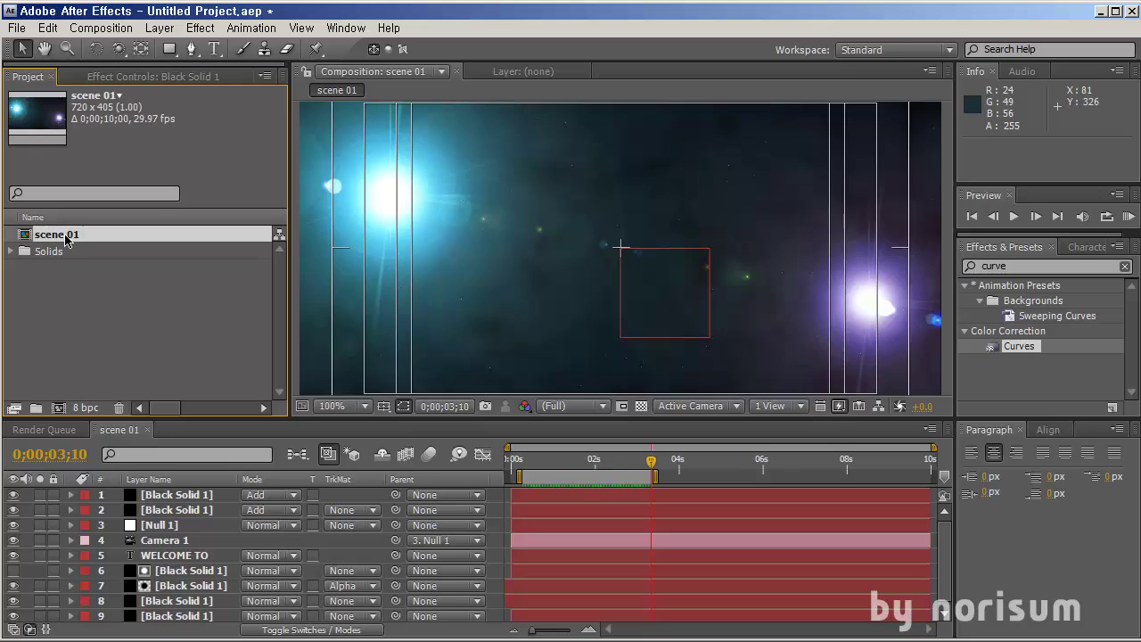
key("ctrl+d")
left_click(107, 327)
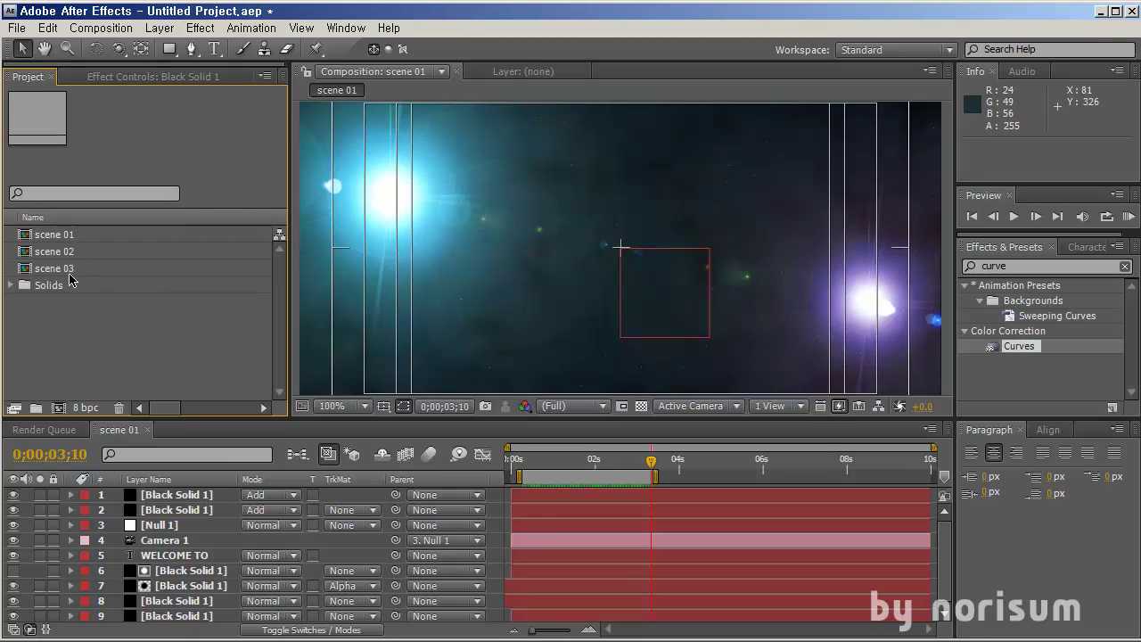
Open scene 02 at 0;00;01;20 and open its WELCOME TO text layer for editing.
double_click(77, 251)
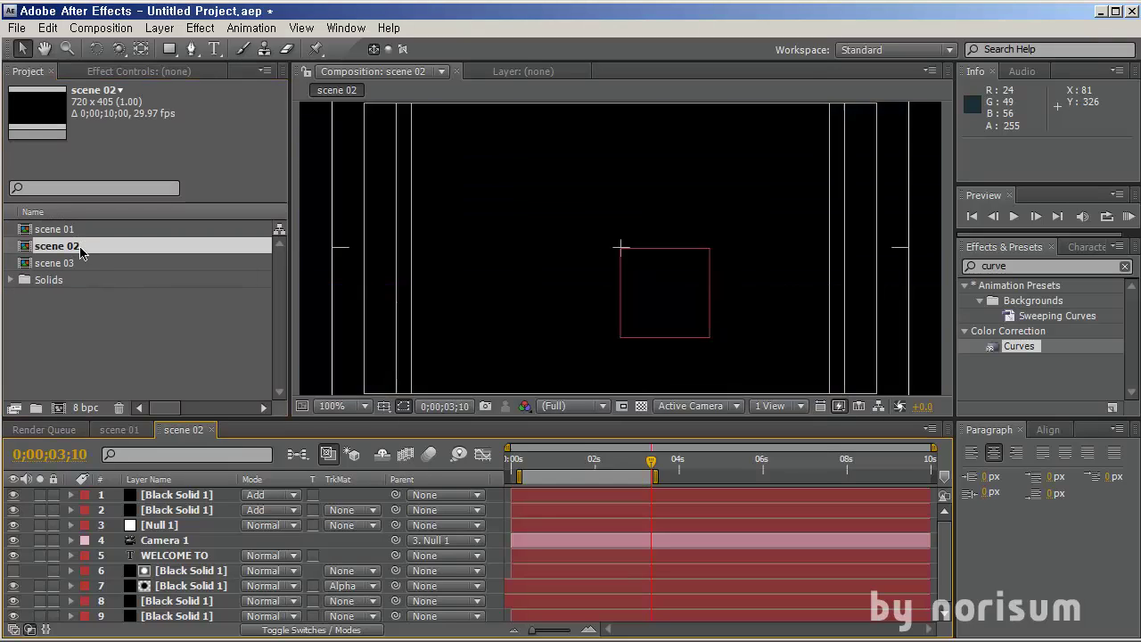
left_click_drag(551, 470, 582, 468)
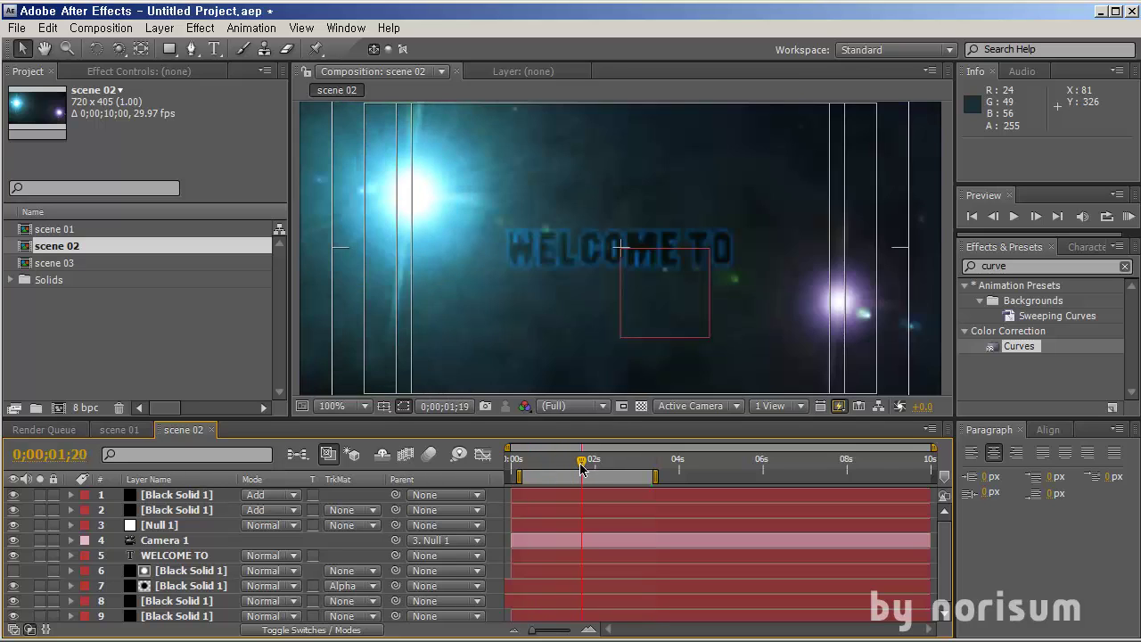
double_click(184, 553)
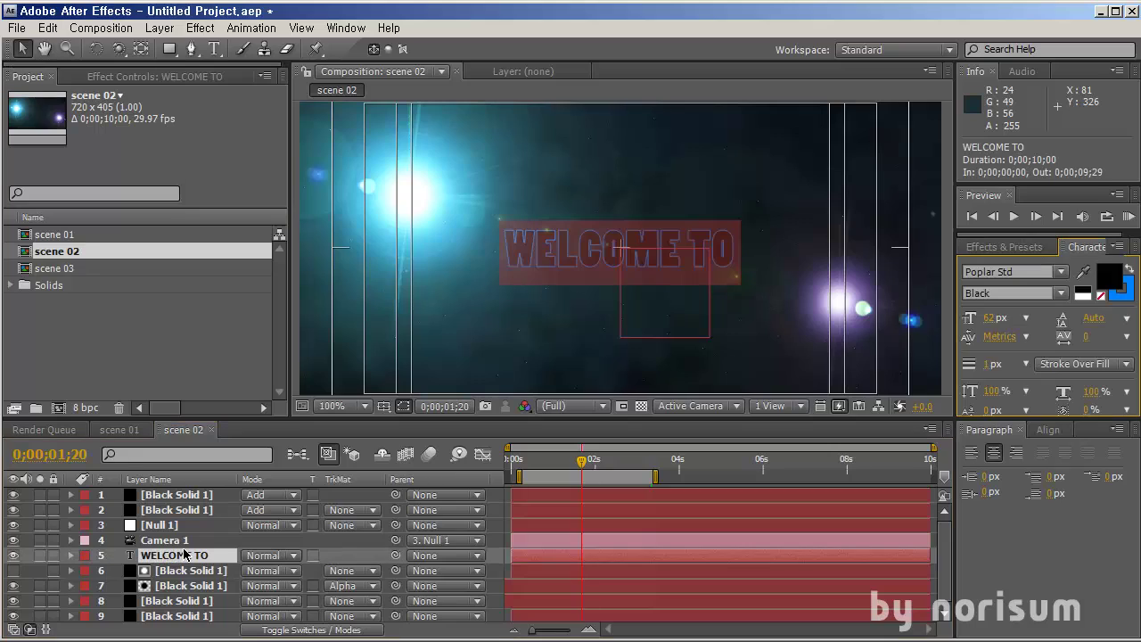
type("To")
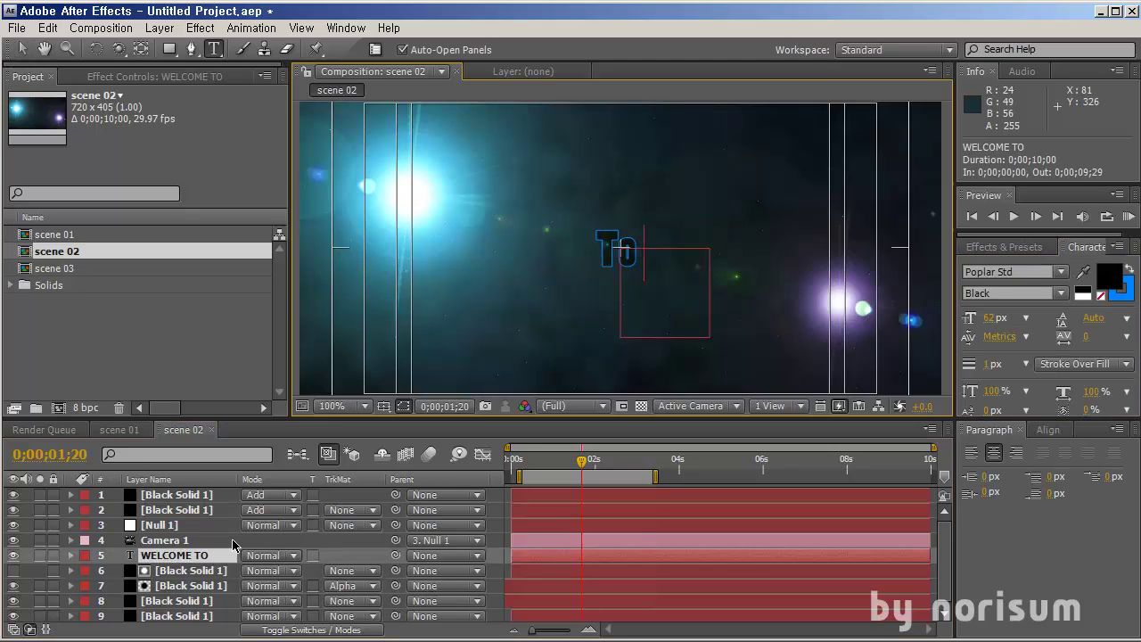
key("BackSpace")
key("BackSpace")
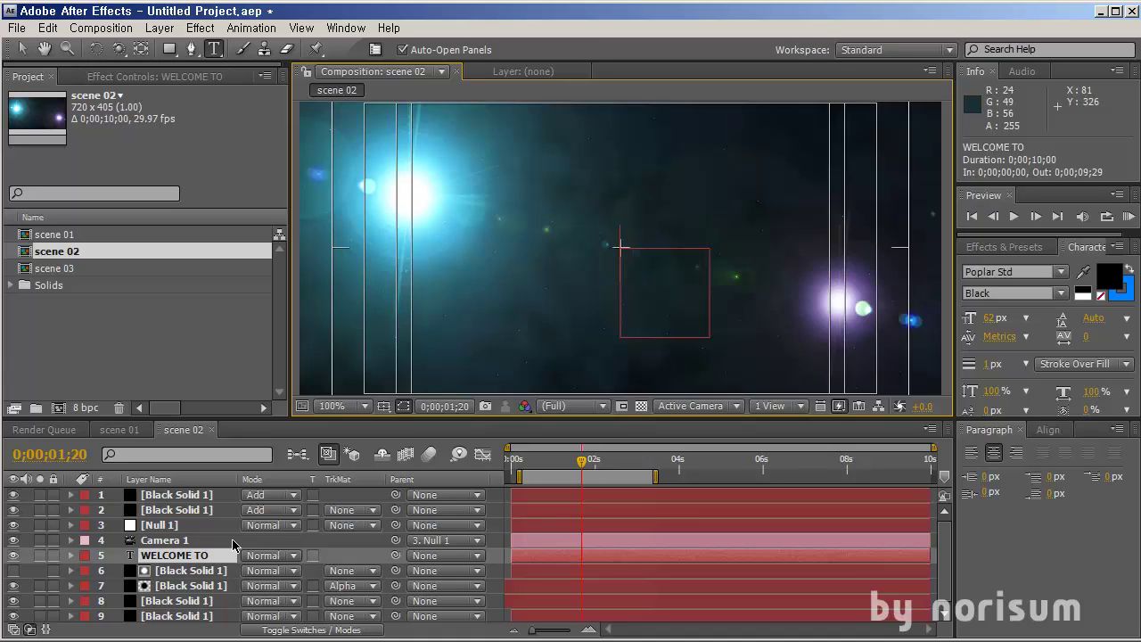
type("Th")
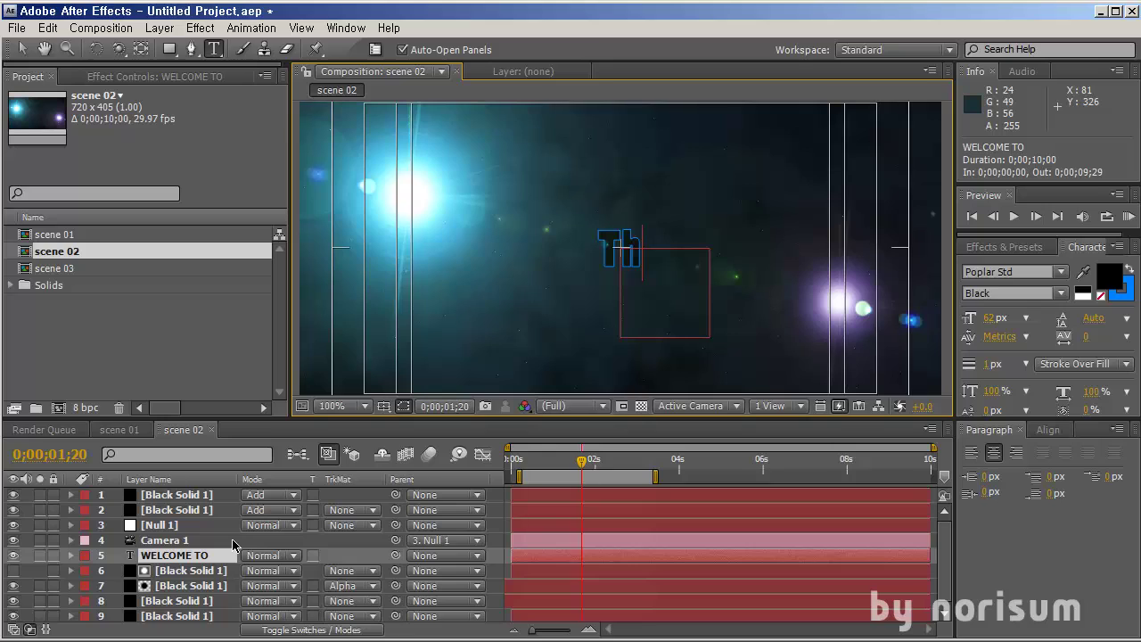
key("BackSpace")
key("BackSpace")
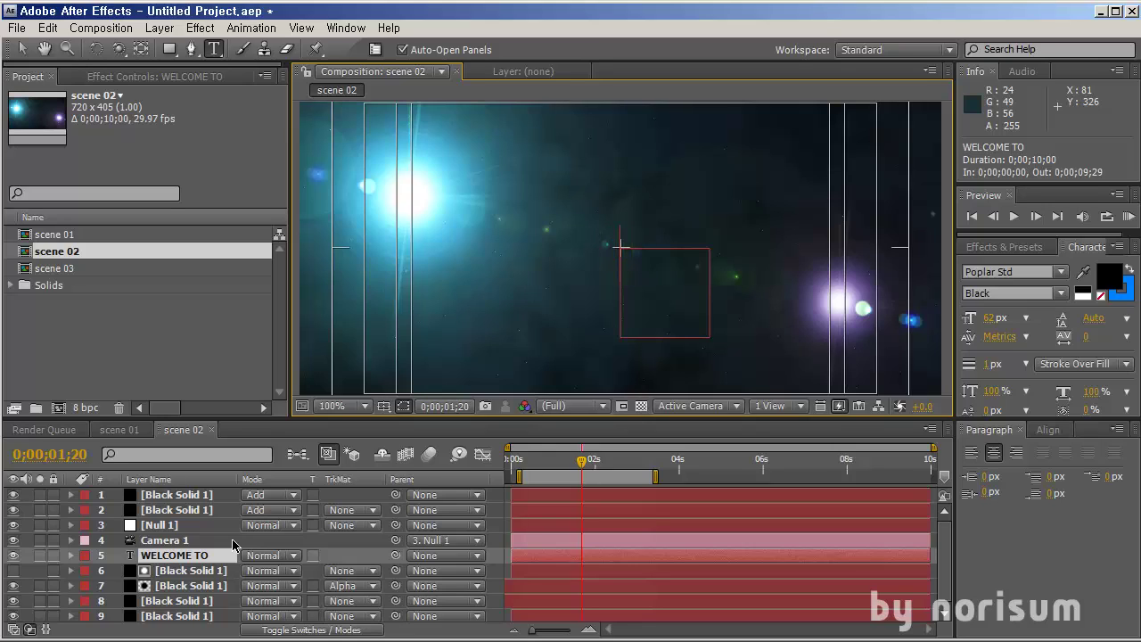
Replace the title text in scene 02 with "to the".
type("to the")
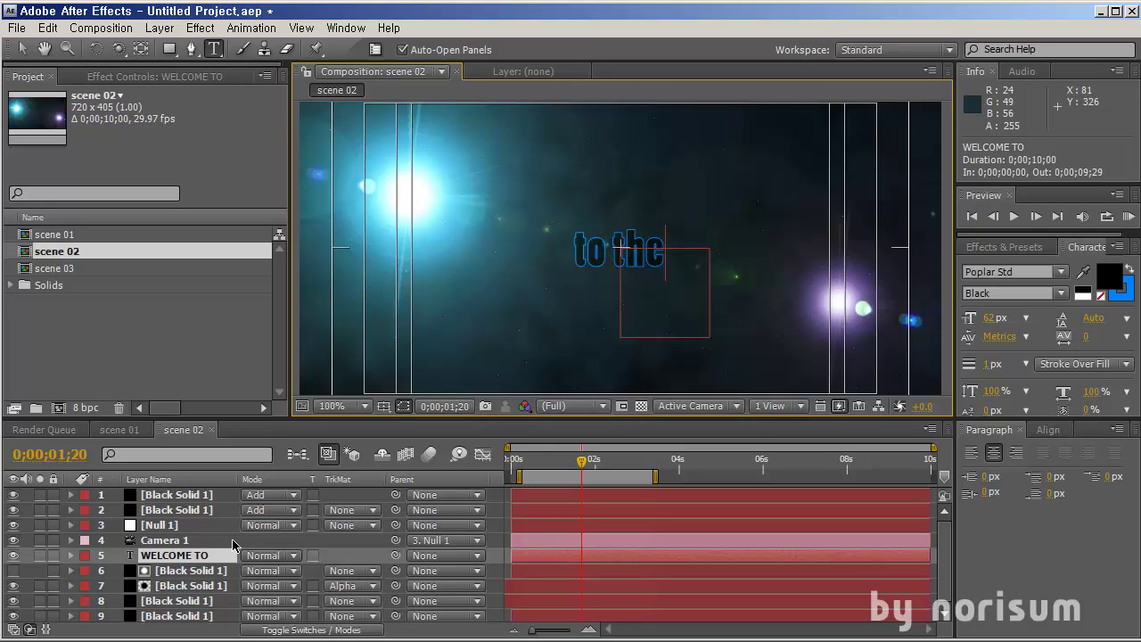
key("KP_Enter")
Shorten the title text in scene 01 to "WELCOME".
left_click(118, 430)
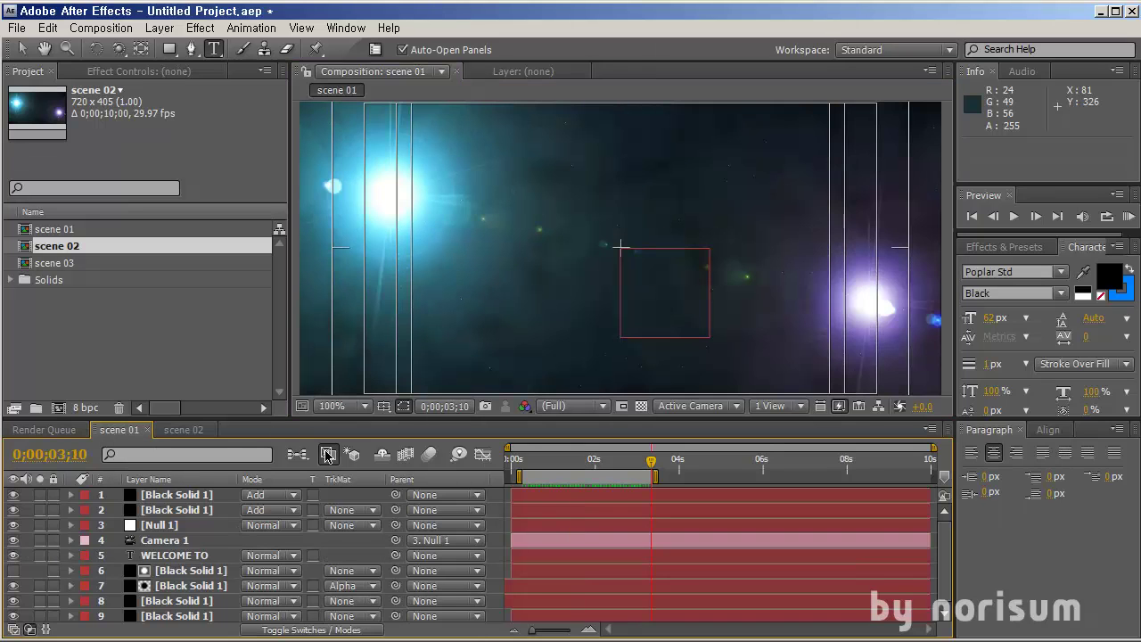
left_click(593, 461)
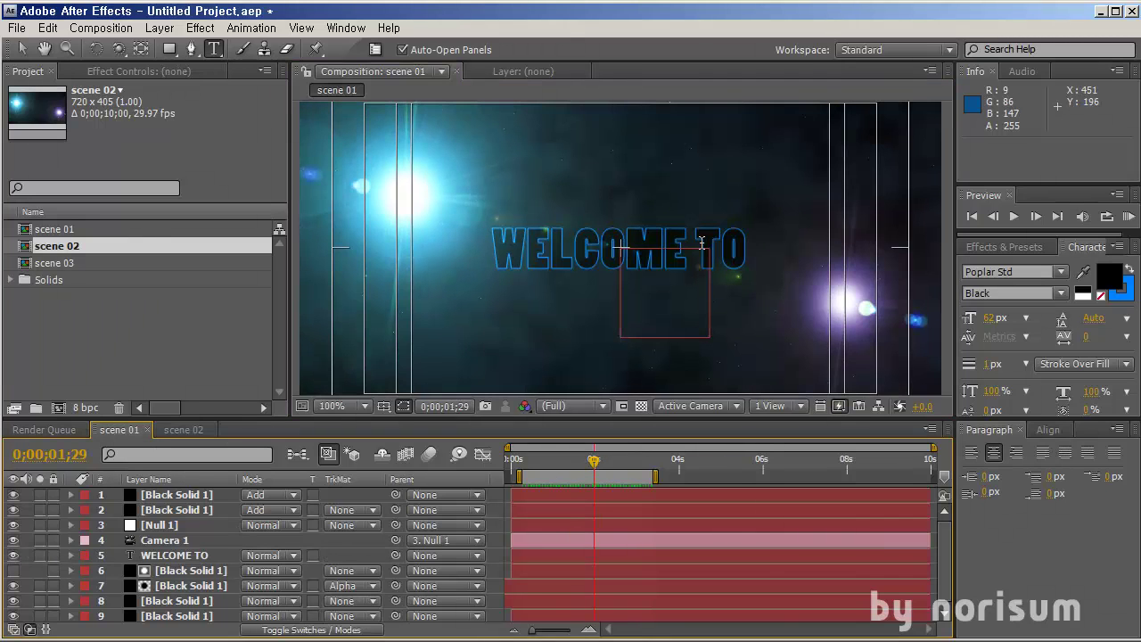
left_click_drag(689, 246, 771, 243)
key("BackSpace")
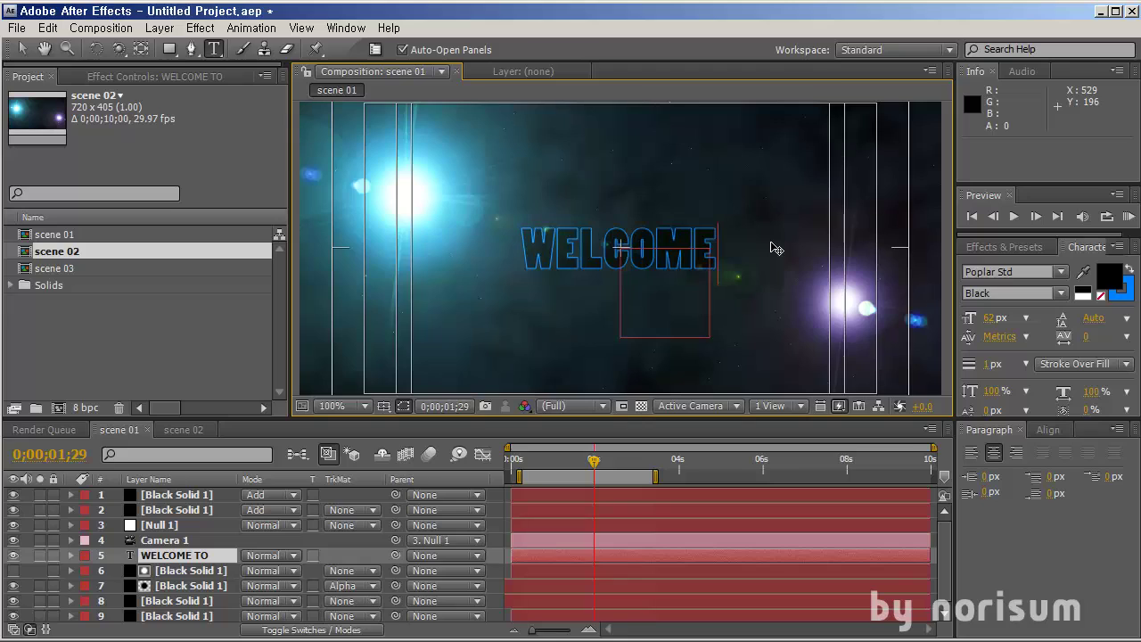
Open scene 03 and replace its title text with "NORISUM".
left_click(191, 430)
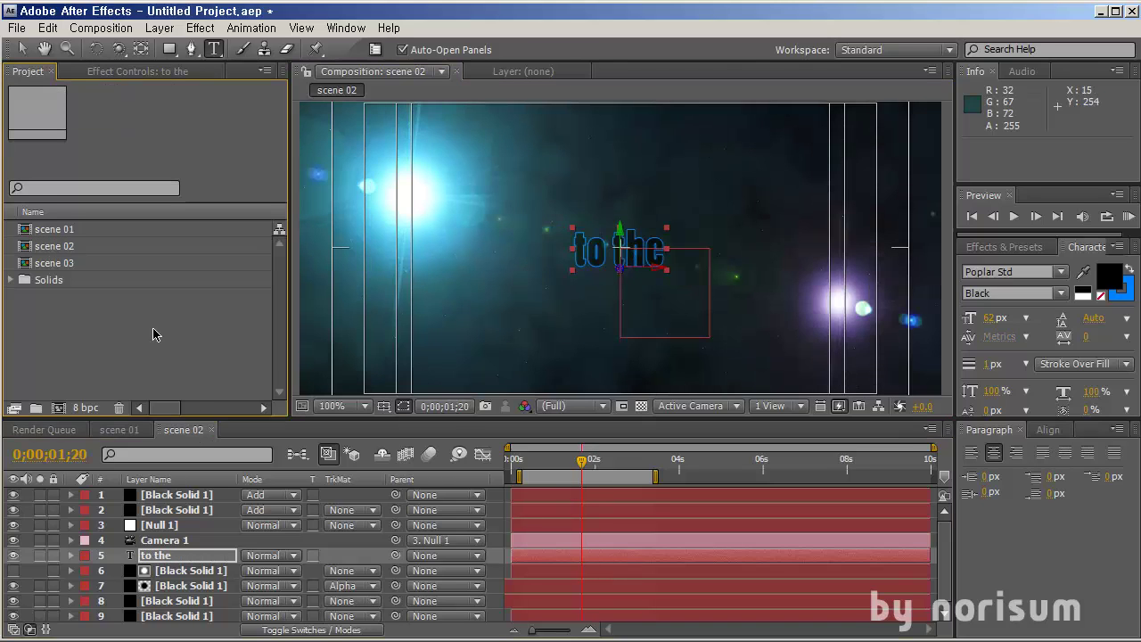
double_click(56, 262)
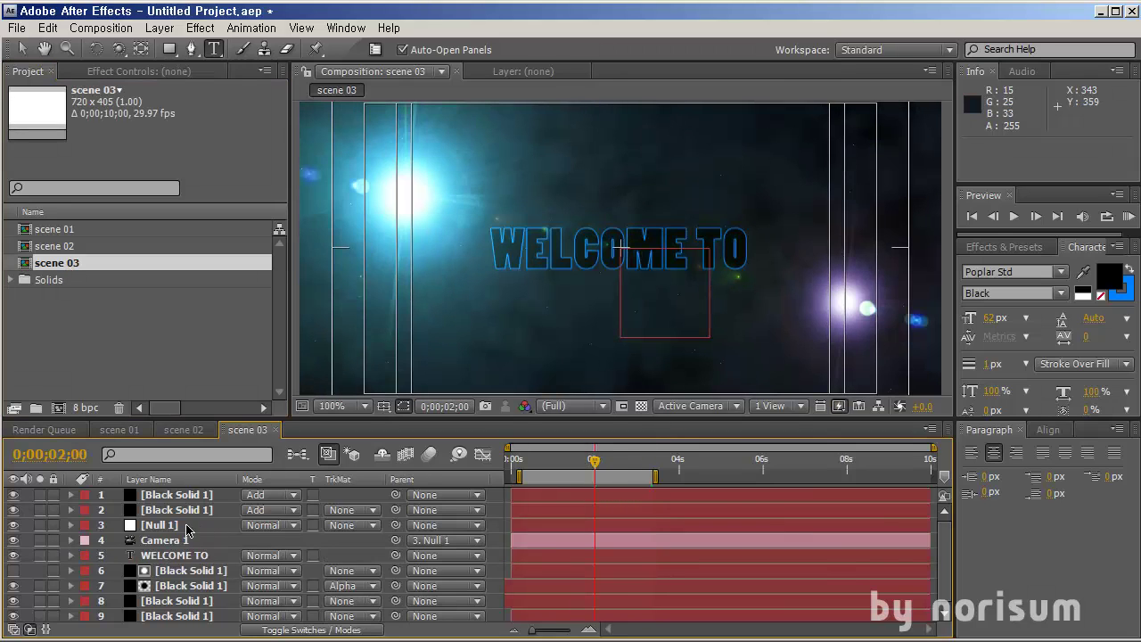
left_click(181, 555)
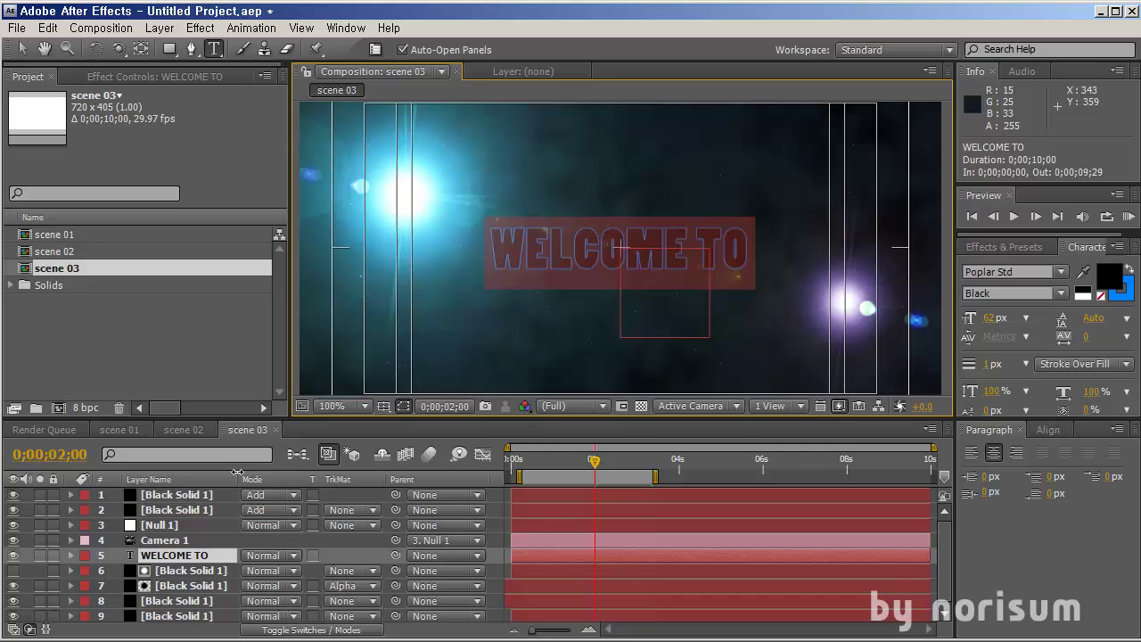
key("BackSpace")
type("No")
key("BackSpace")
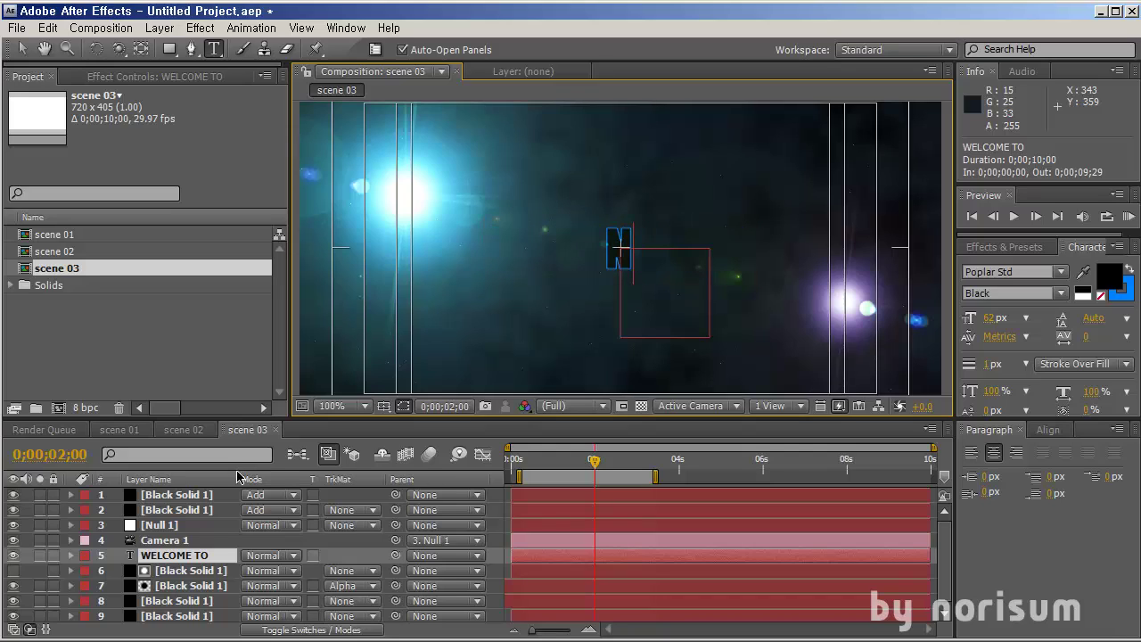
type("ORISUM")
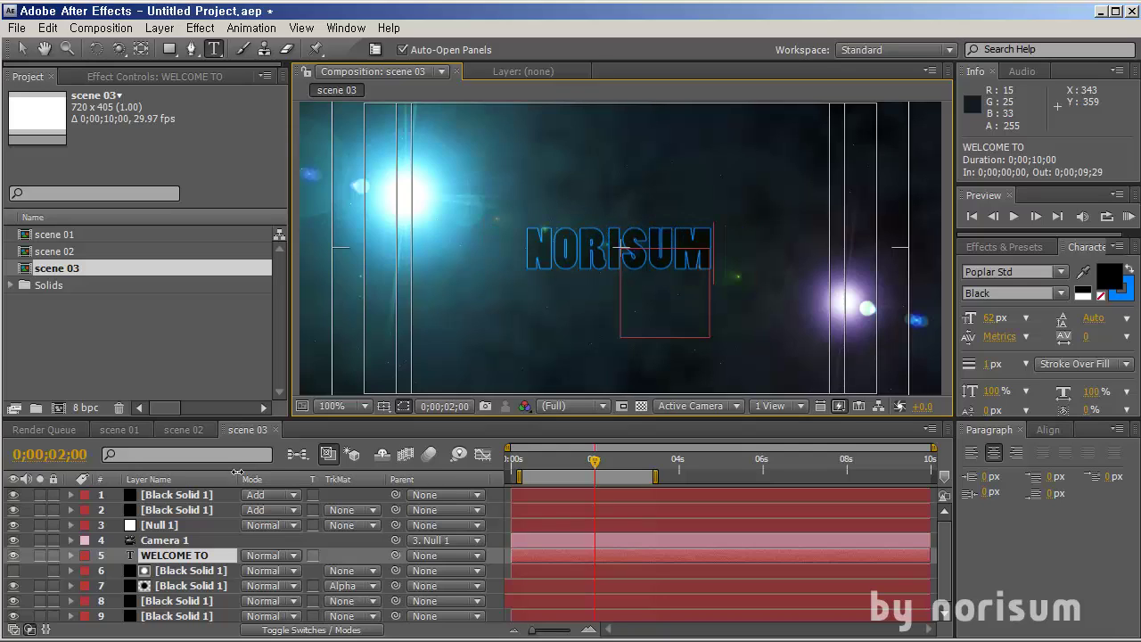
key("KP_Enter")
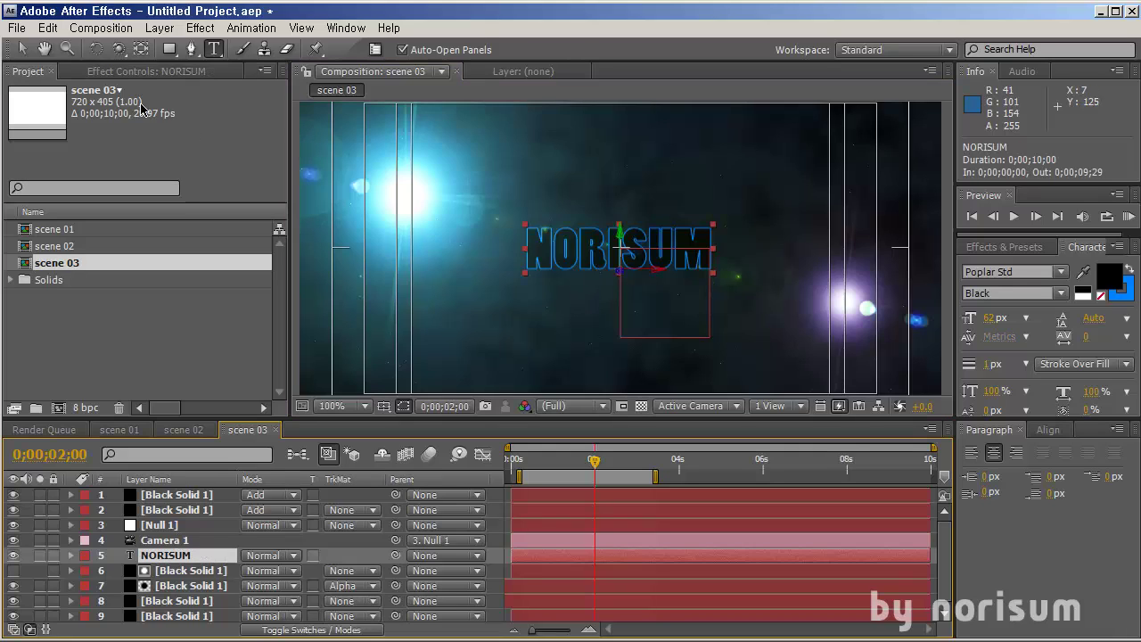
left_click(22, 49)
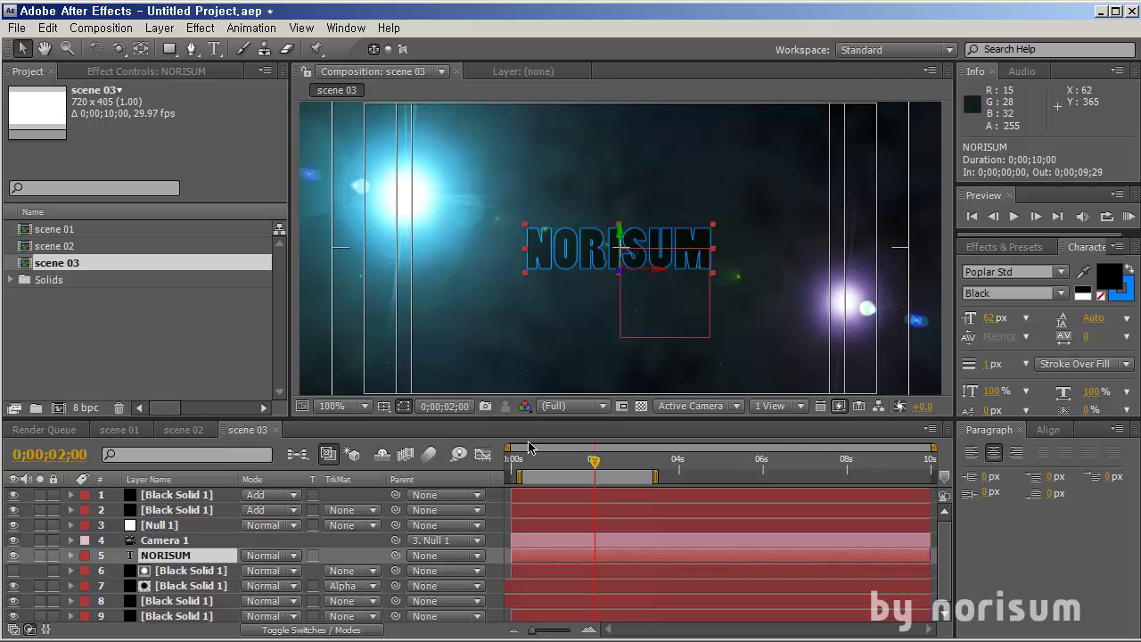
Trim the scene 01 composition to its work area and preview it.
left_click_drag(593, 460, 524, 462)
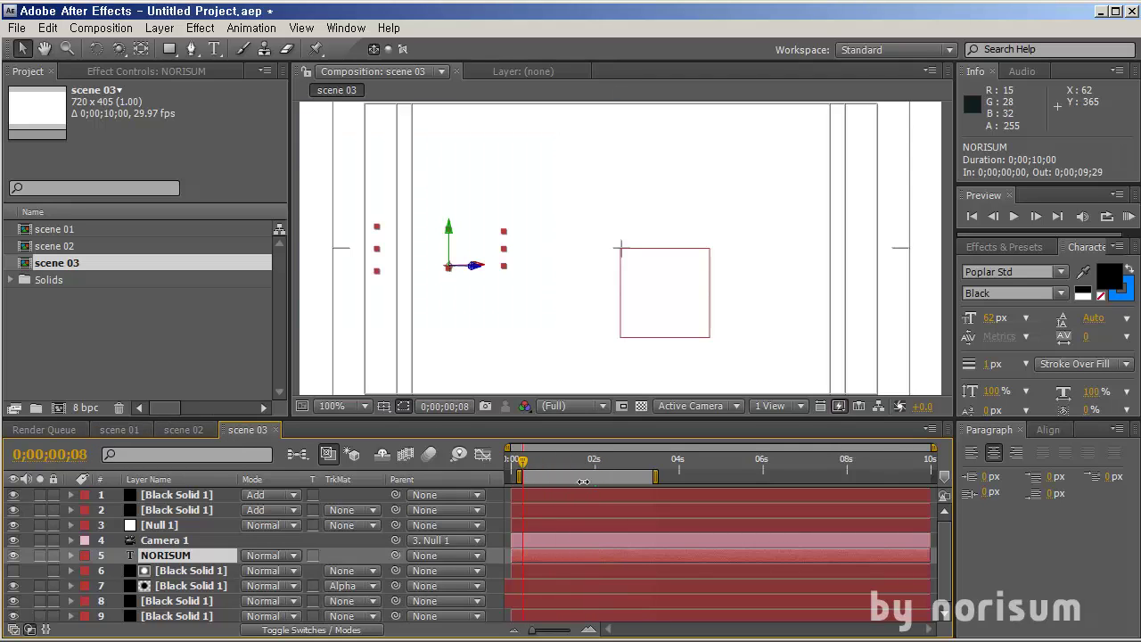
left_click(123, 429)
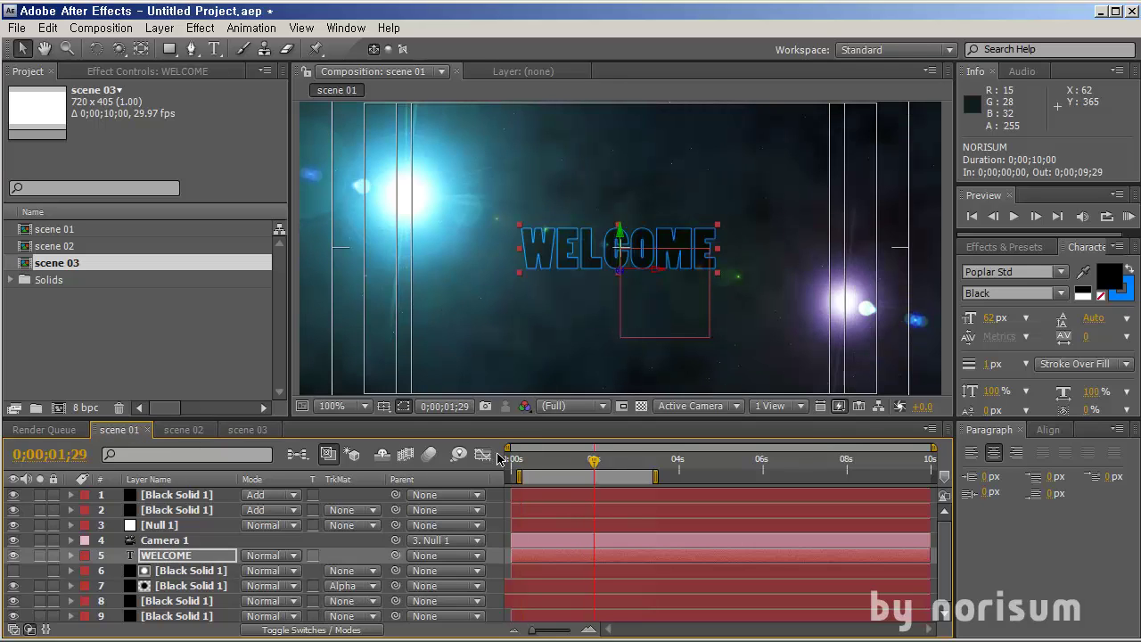
left_click_drag(524, 461, 595, 464)
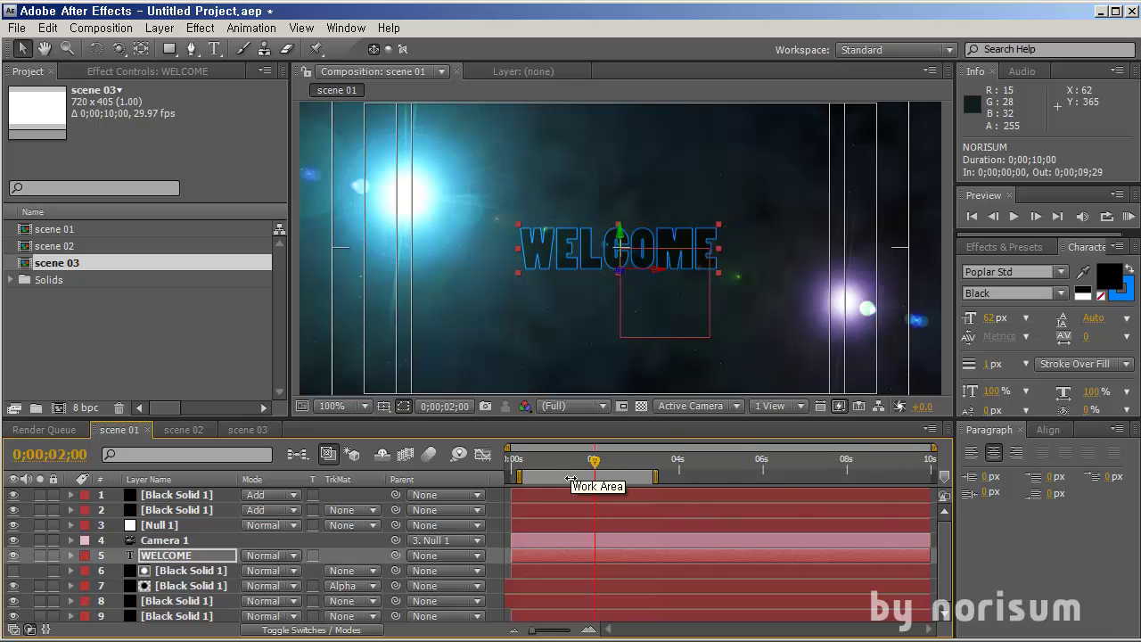
left_click(566, 462)
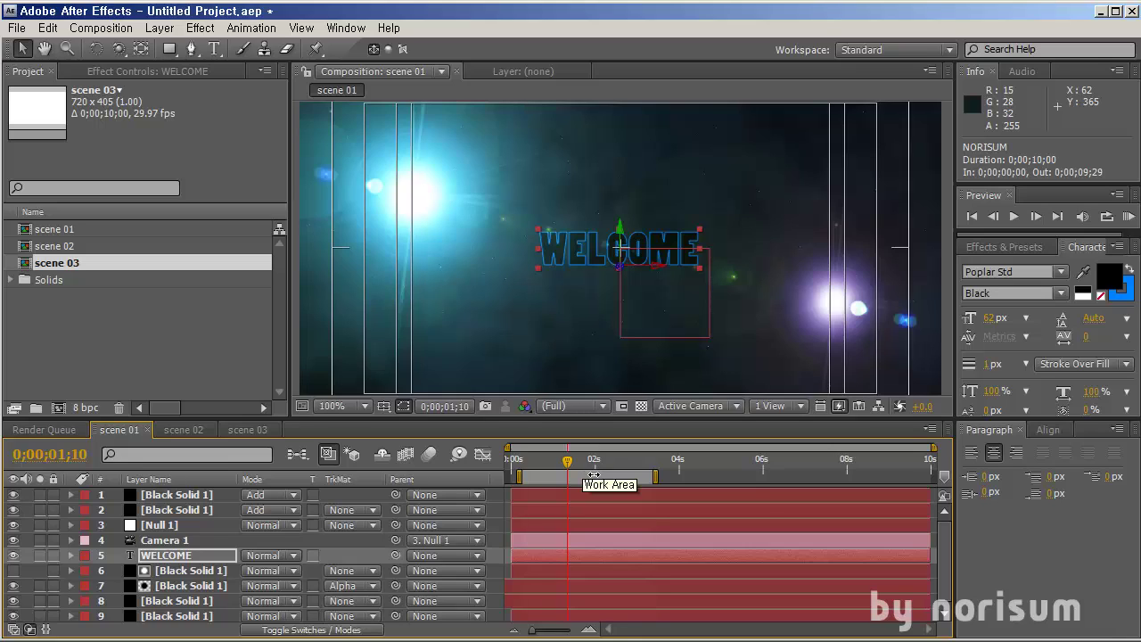
right_click(595, 475)
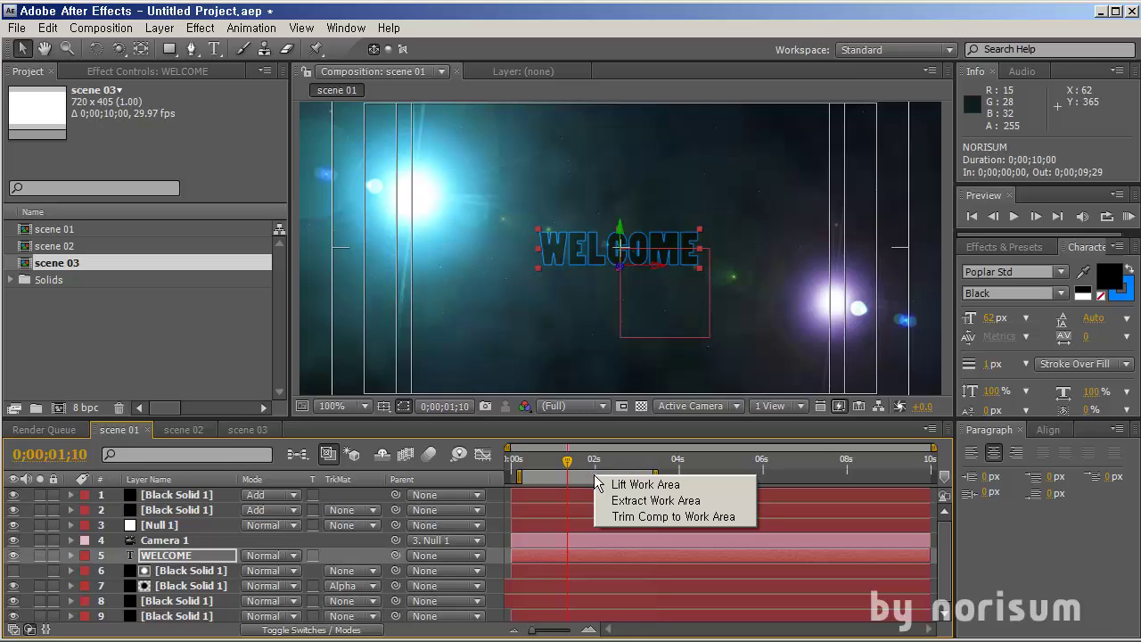
left_click(632, 517)
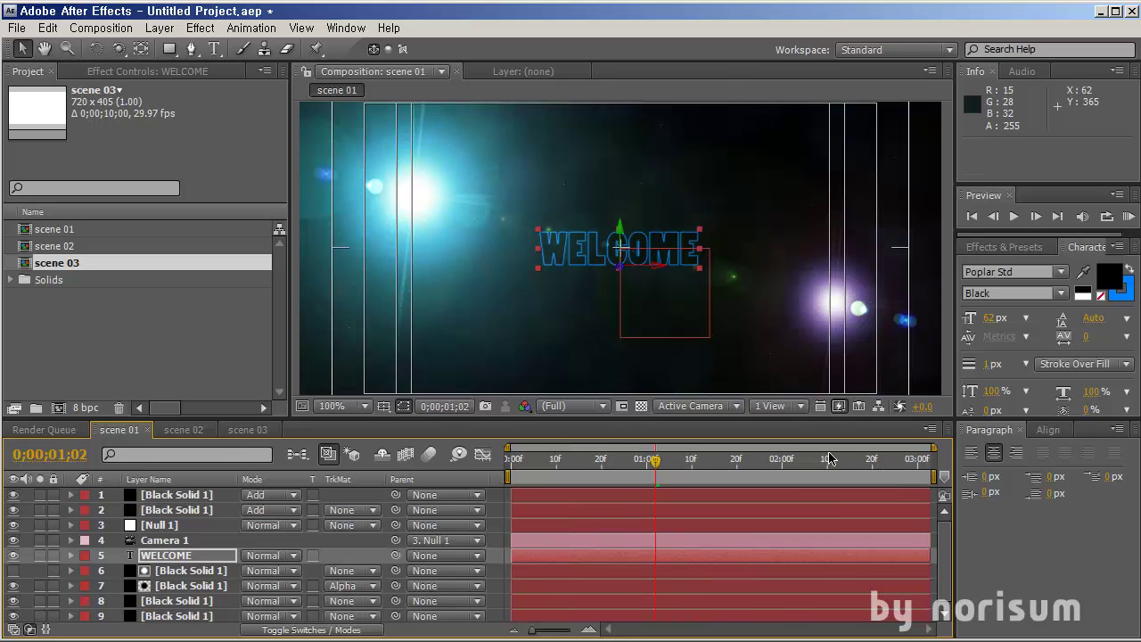
key("KP_0")
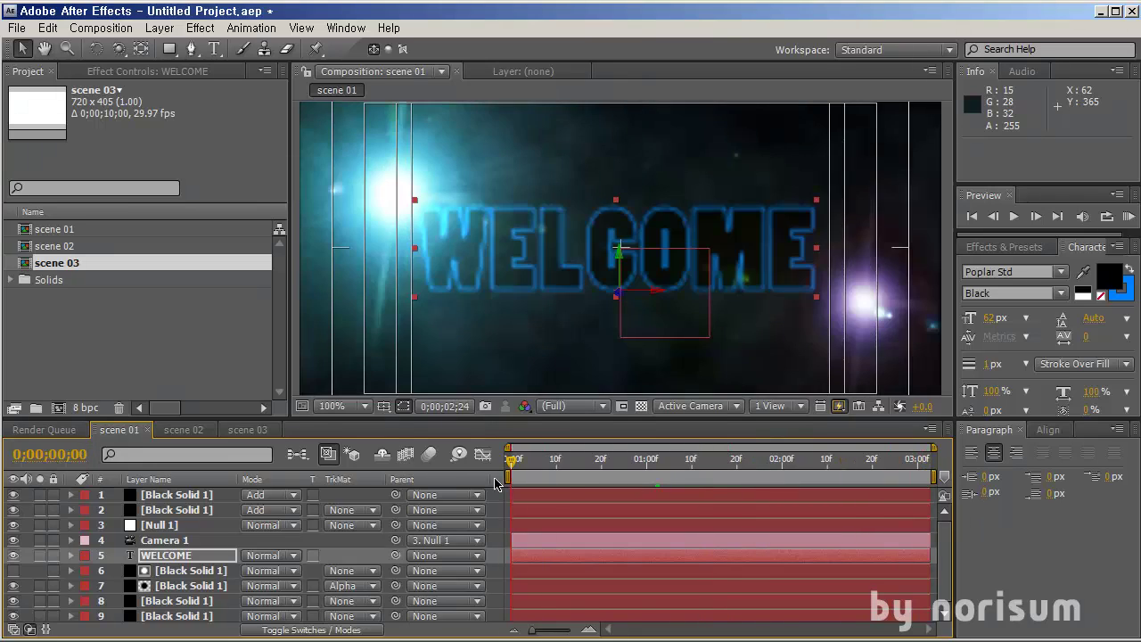
Trim the scene 02 and scene 03 compositions to their work areas.
left_click(183, 430)
right_click(550, 473)
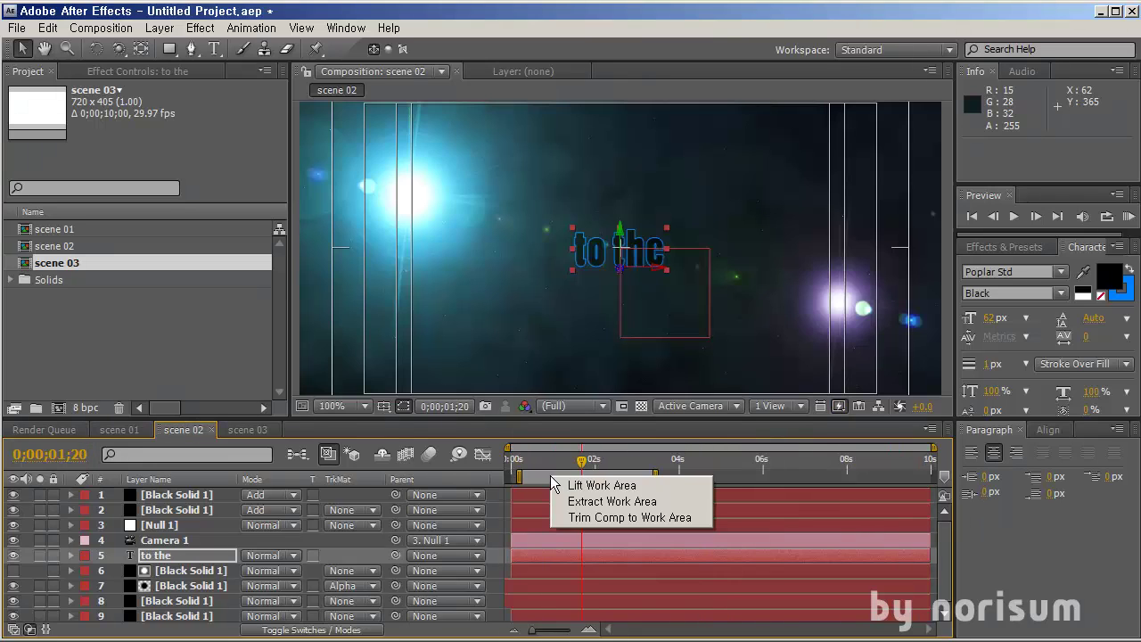
left_click(580, 518)
left_click(242, 432)
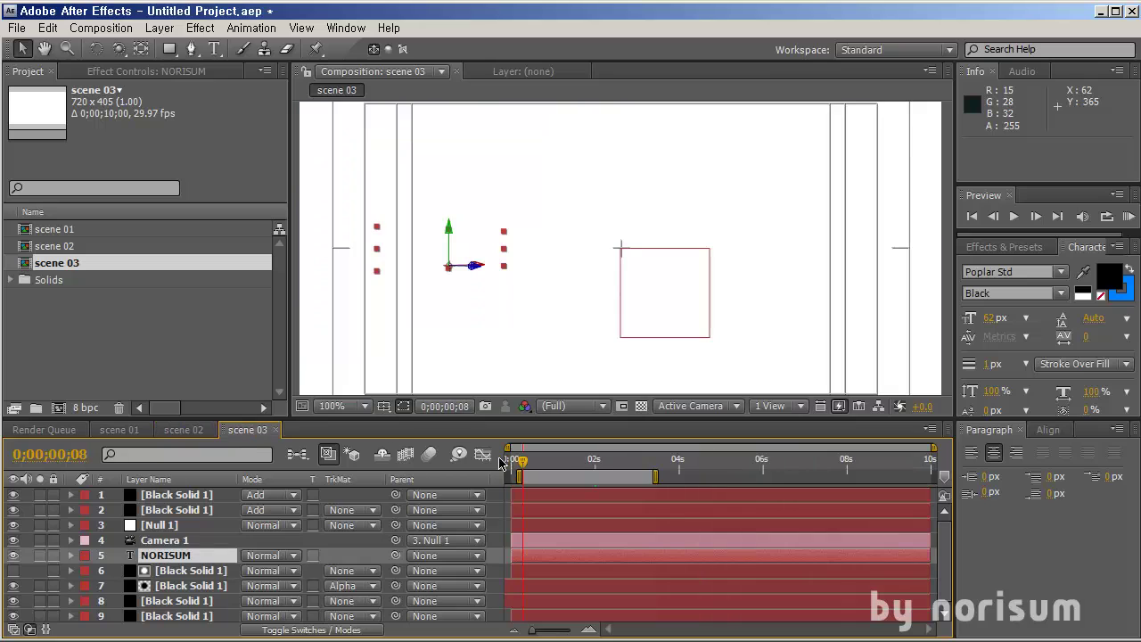
right_click(555, 474)
left_click(588, 518)
left_click_drag(535, 459, 568, 460)
left_click(189, 429)
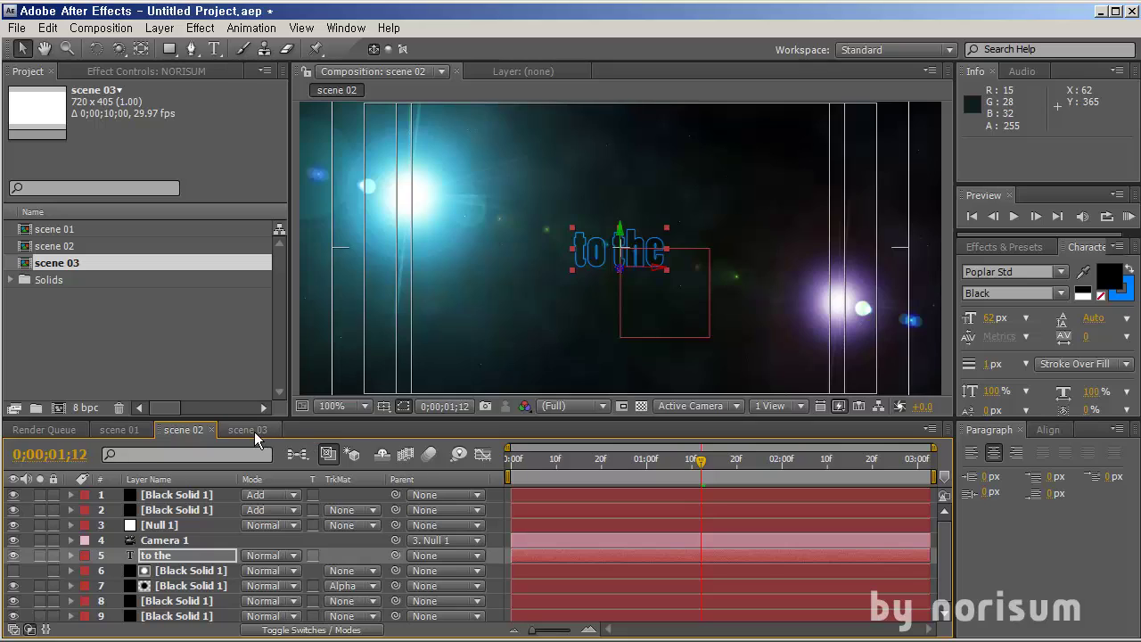
left_click_drag(254, 432, 169, 429)
Create a 720 x 405, 10-second composition with the default name and add scene 01, scene 02 and scene 03 as layers.
left_click(101, 323)
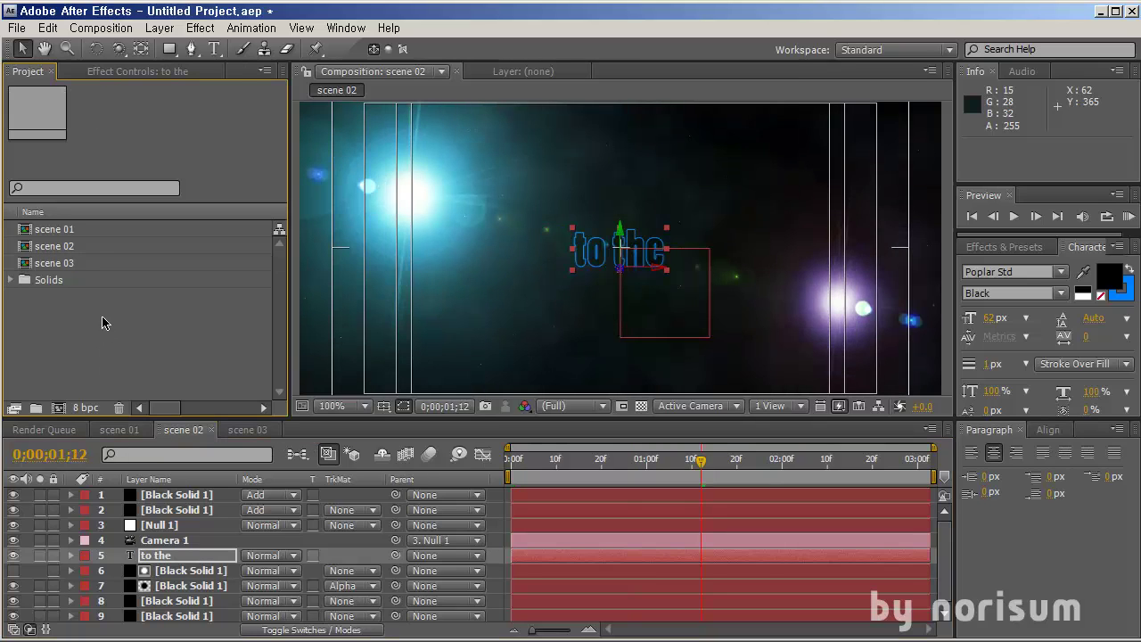
key("ctrl+n")
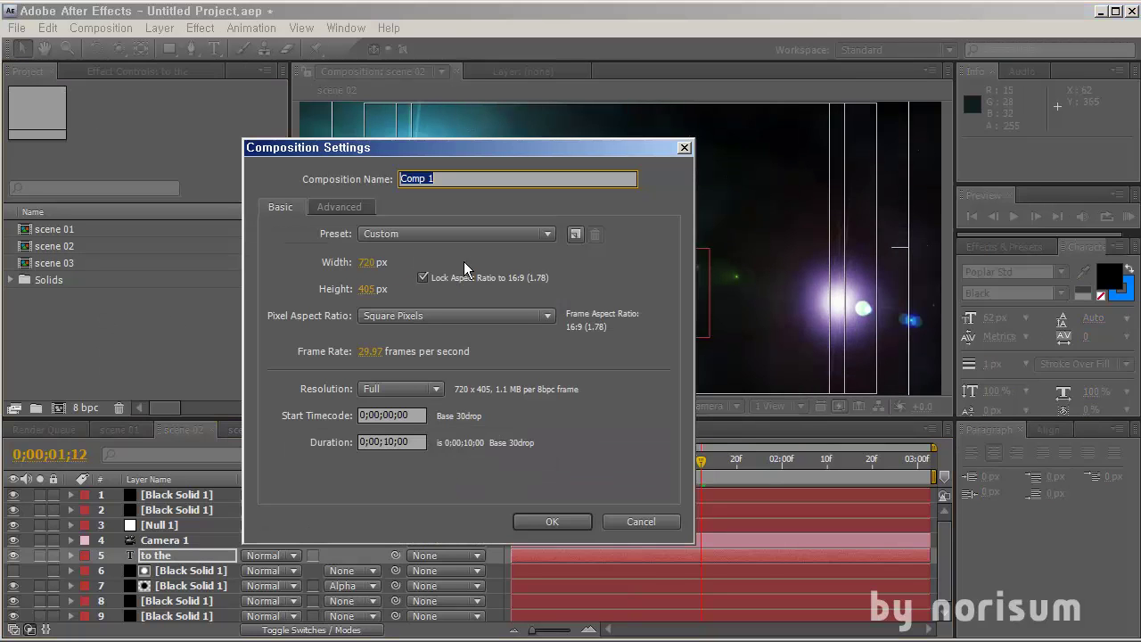
left_click(525, 522)
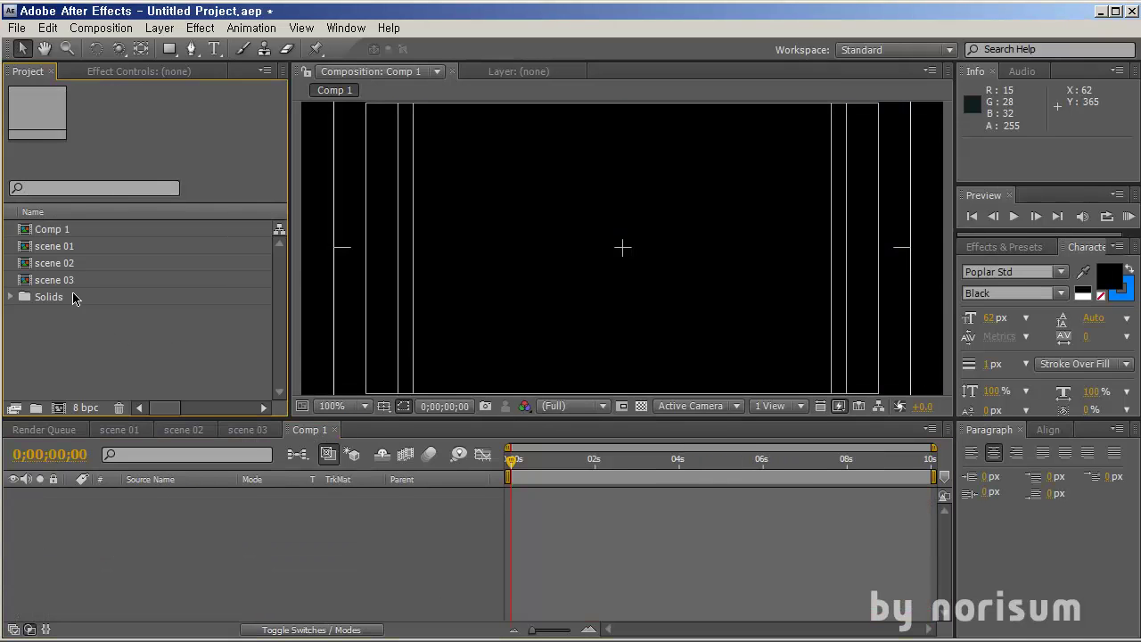
left_click(73, 260)
left_click(75, 247)
left_click(74, 276, "shift")
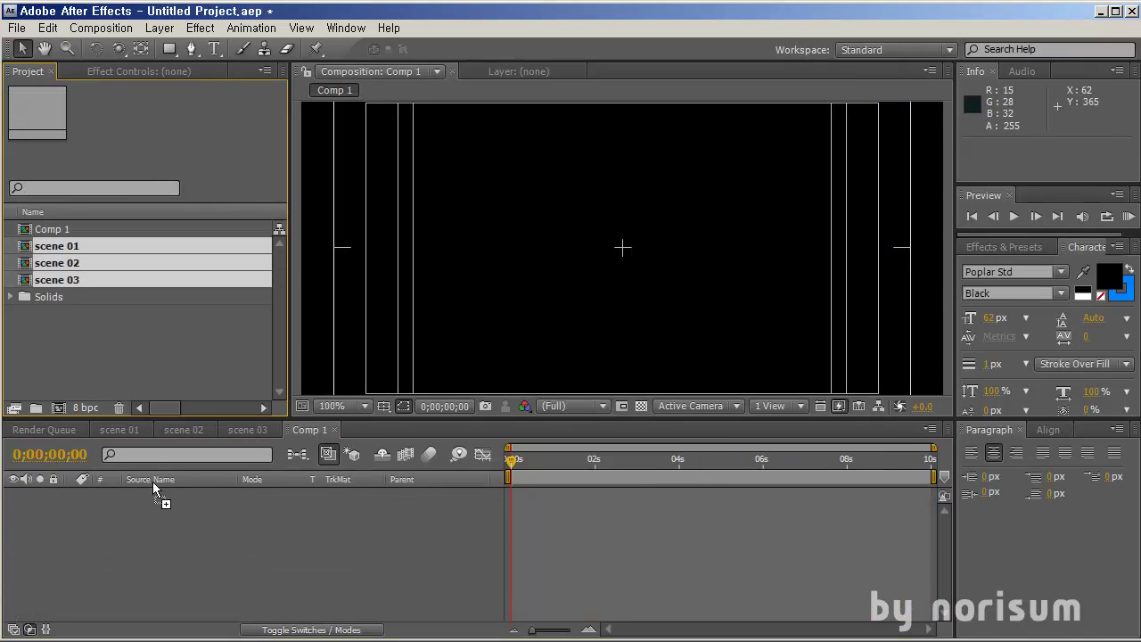
left_click_drag(152, 481, 288, 544)
Sequence the layers end to end, starting scene 02 at 0;00;03;03 and scene 03 directly after it.
left_click_drag(604, 509, 726, 515)
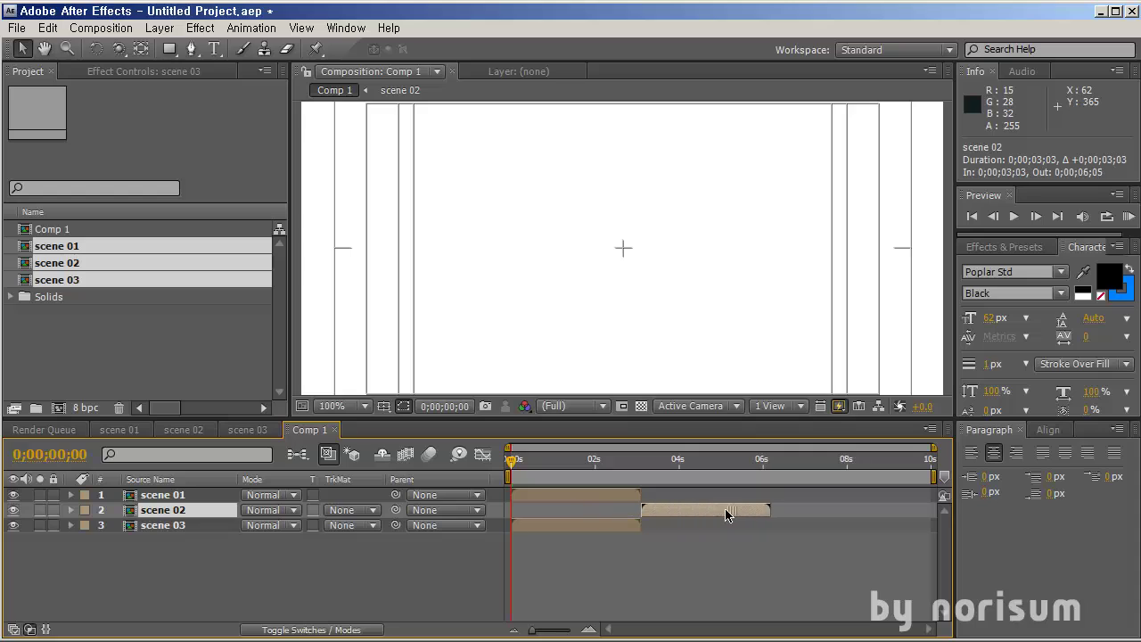
left_click_drag(586, 534, 851, 532)
left_click(710, 571)
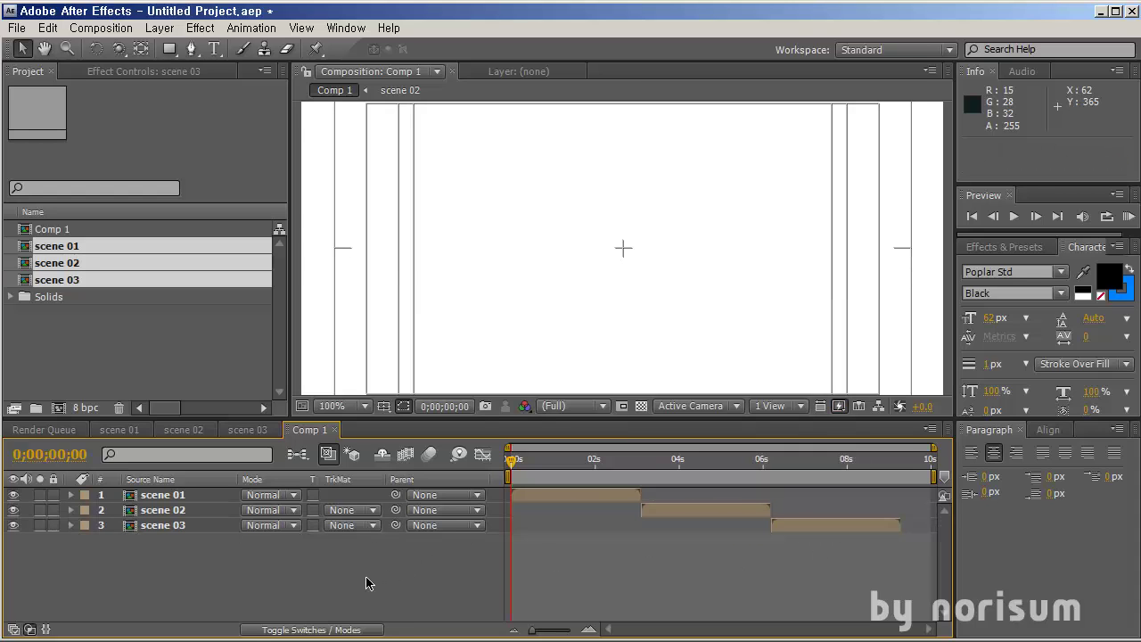
Preview Comp 1 briefly and set its work area end at 0;00;09;08, where scene 03 finishes.
key("space")
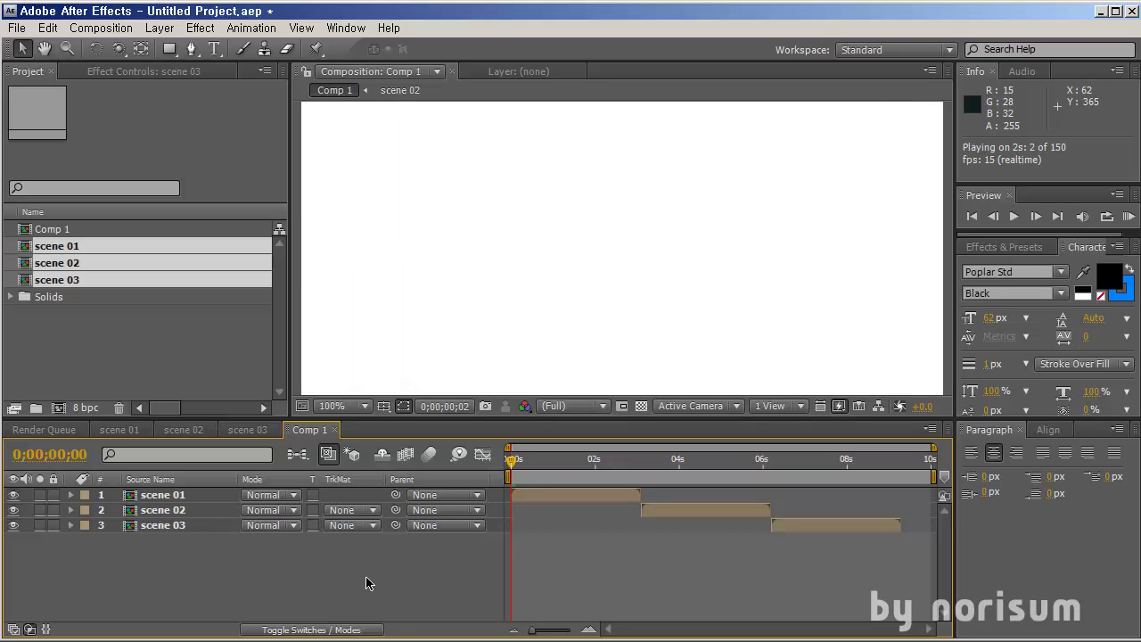
key("space")
left_click(900, 464)
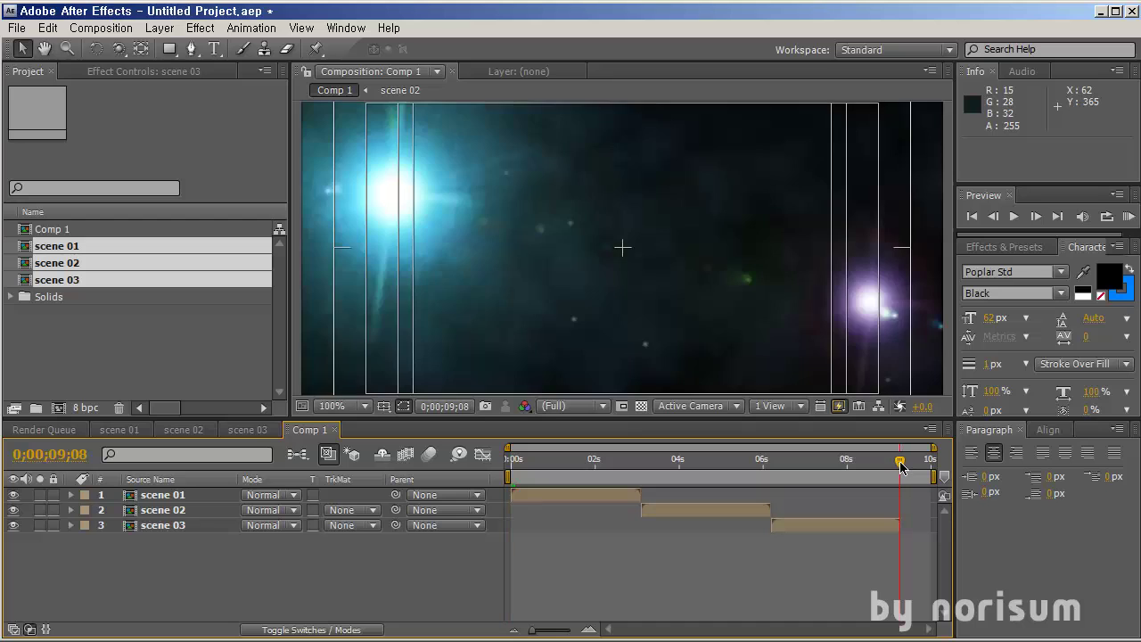
key("n")
Open scene 03 from its layer in Comp 1 and show the keyframed properties of Null 1.
left_click_drag(884, 464, 863, 475)
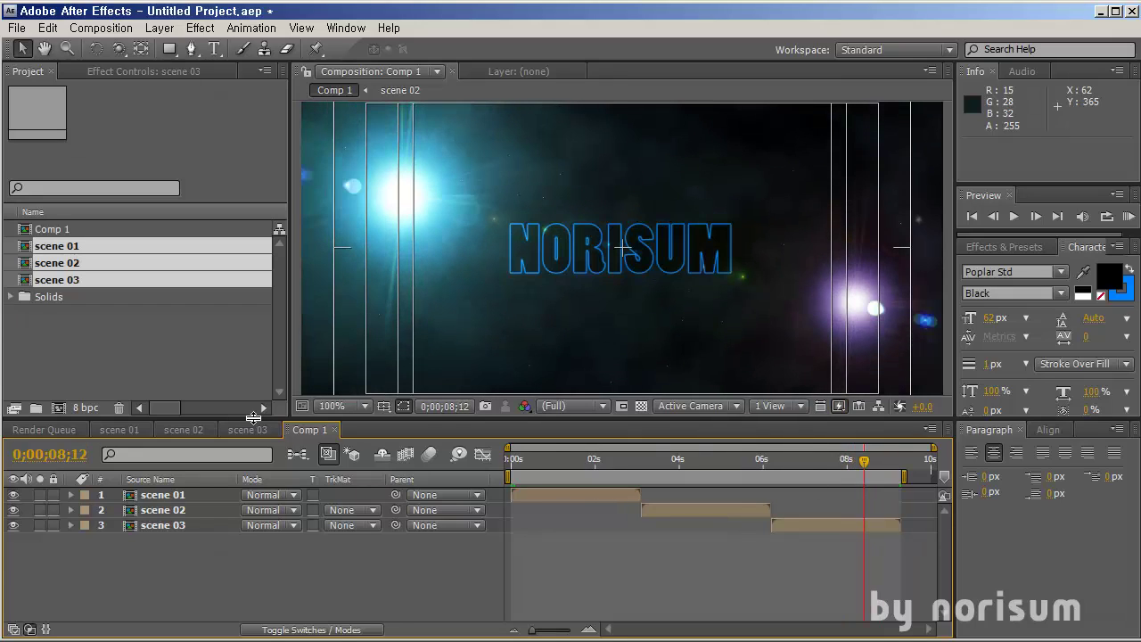
double_click(856, 525)
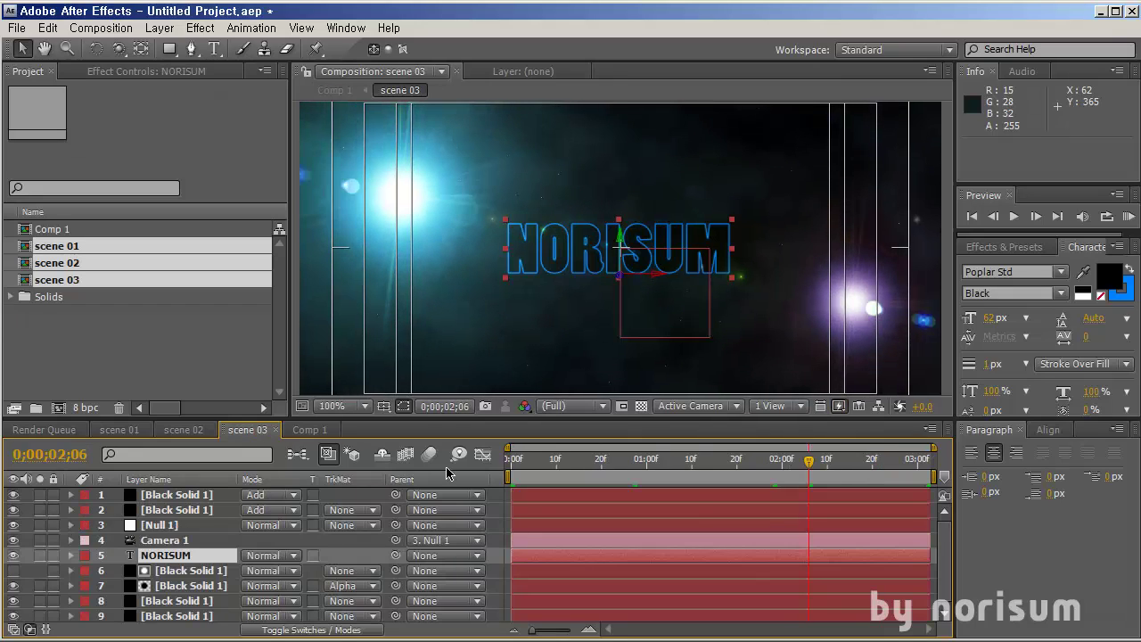
left_click(182, 541)
left_click(787, 524)
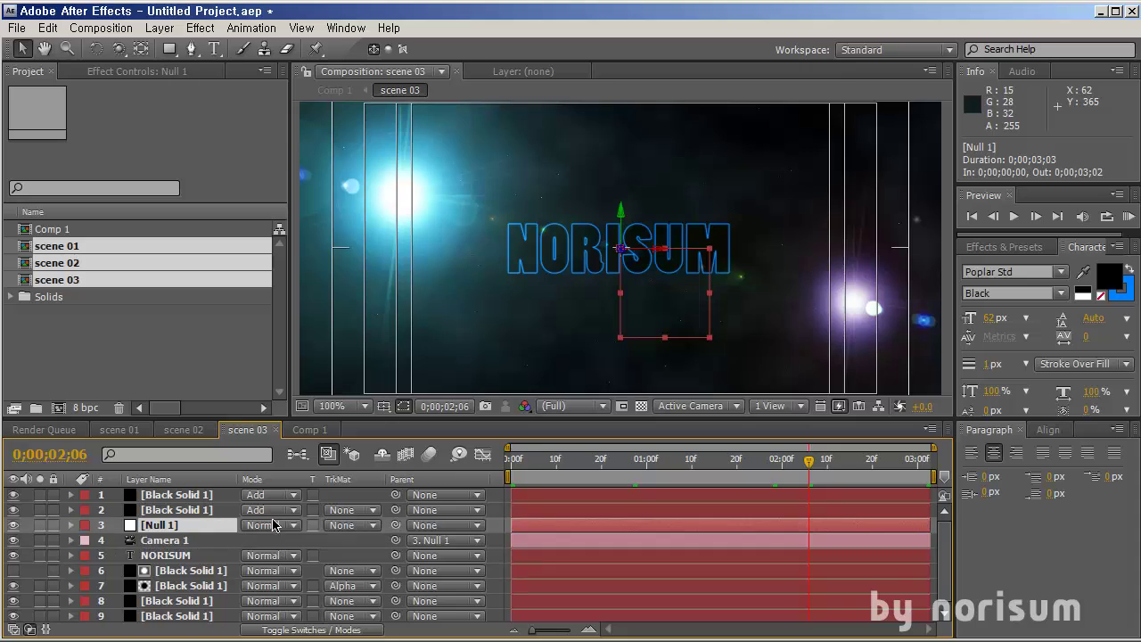
key("u")
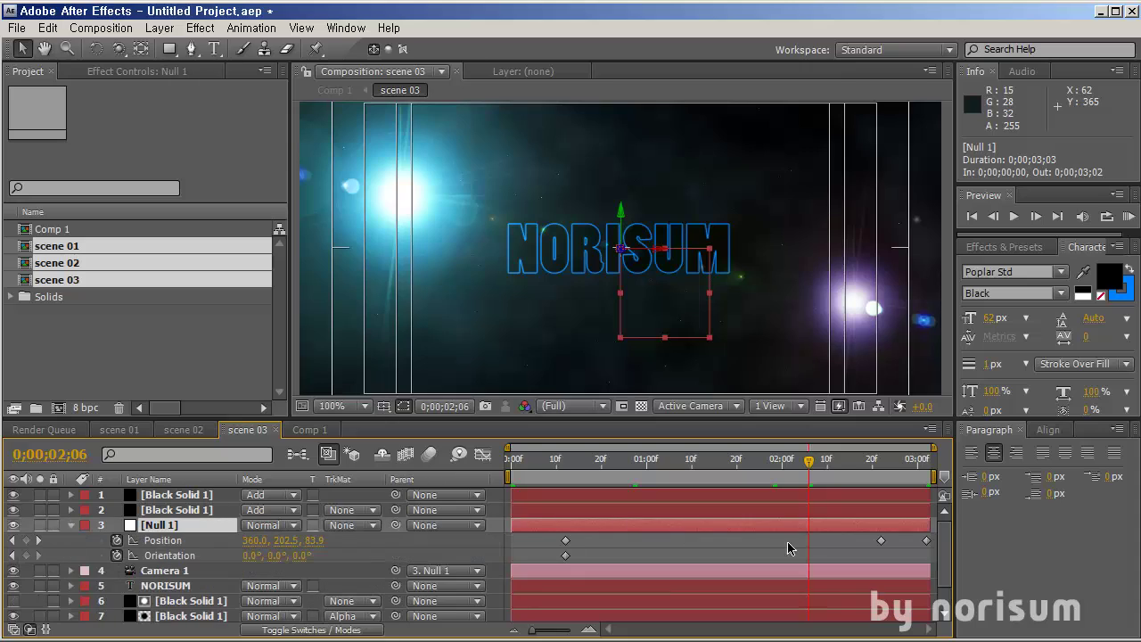
Replace Null 1's last Position keyframe by moving the preceding keyframe to 0;00;03;02, and check the frame there.
left_click(854, 548)
left_click(926, 541)
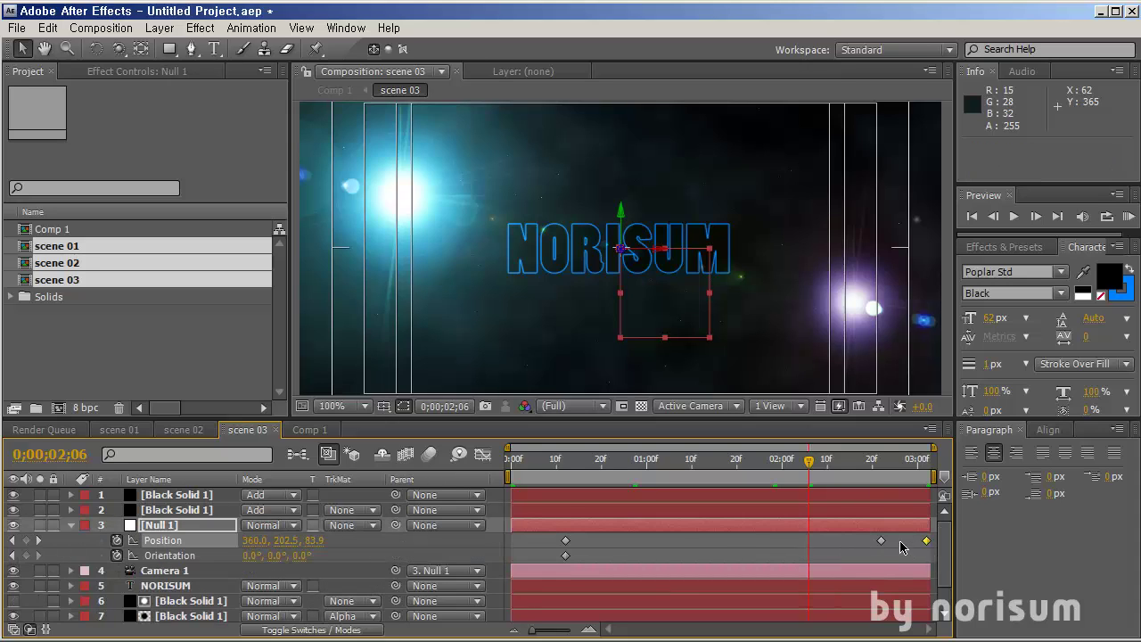
left_click_drag(881, 540, 922, 541)
left_click(886, 547)
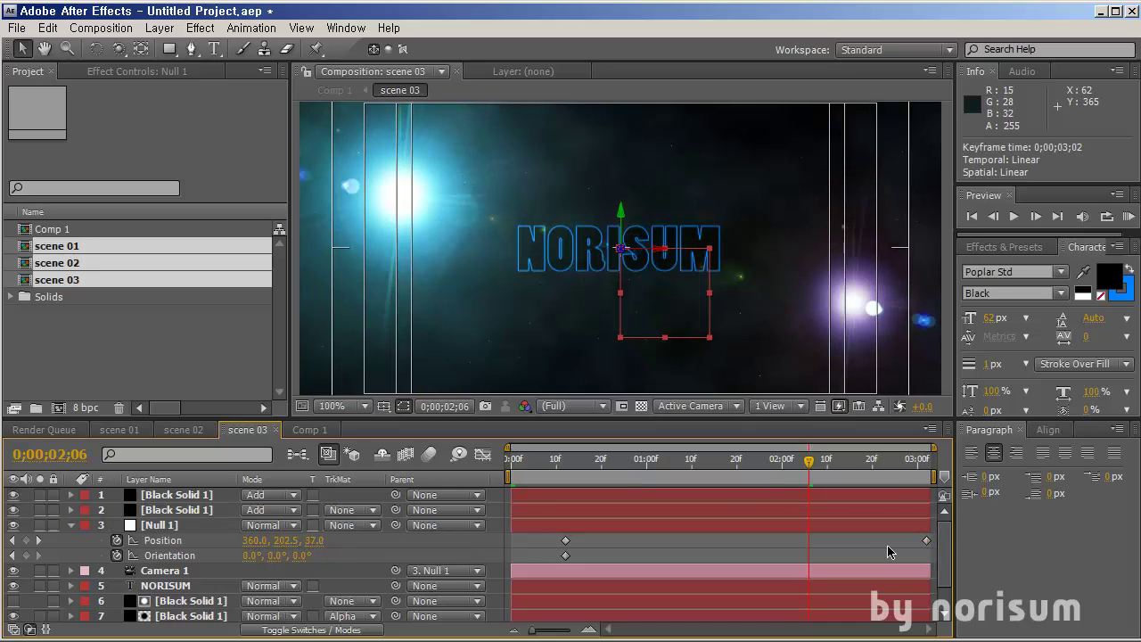
left_click_drag(897, 469, 916, 469)
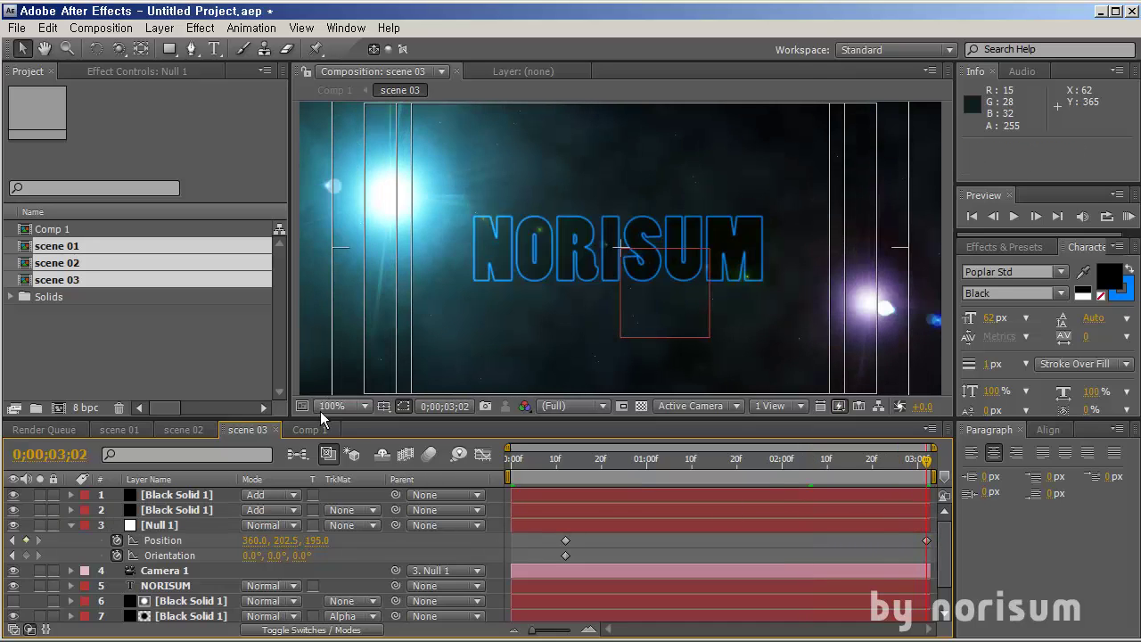
Return to Comp 1, preview the full sequence and check the WELCOME scene around 0;00;02;09.
left_click(305, 430)
key("ctrl+s")
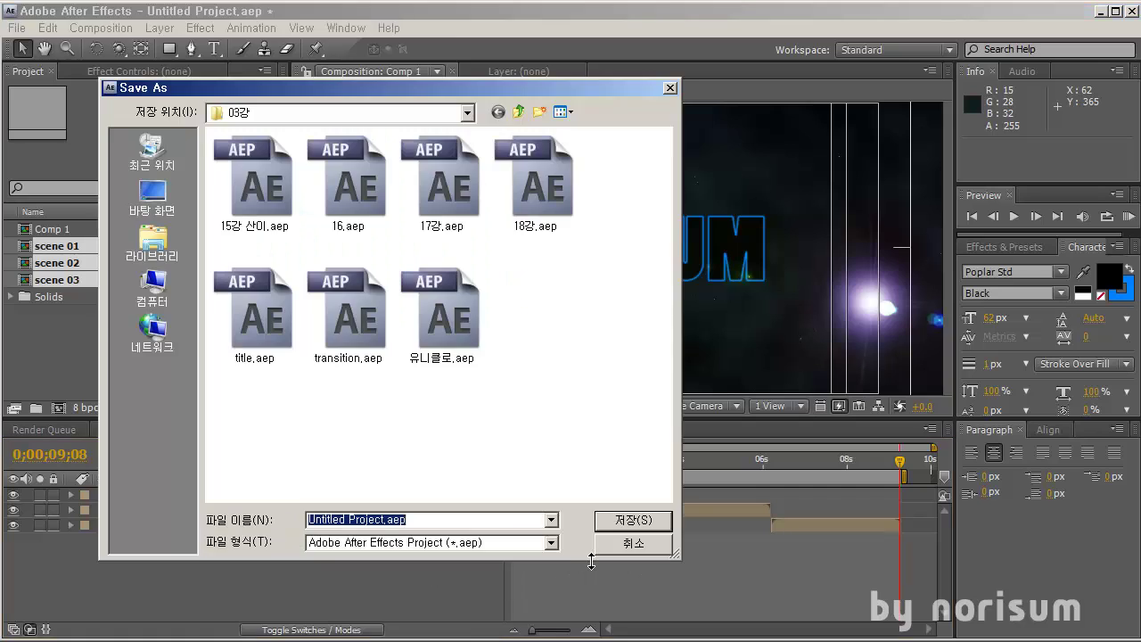
key("Escape")
key("KP_0")
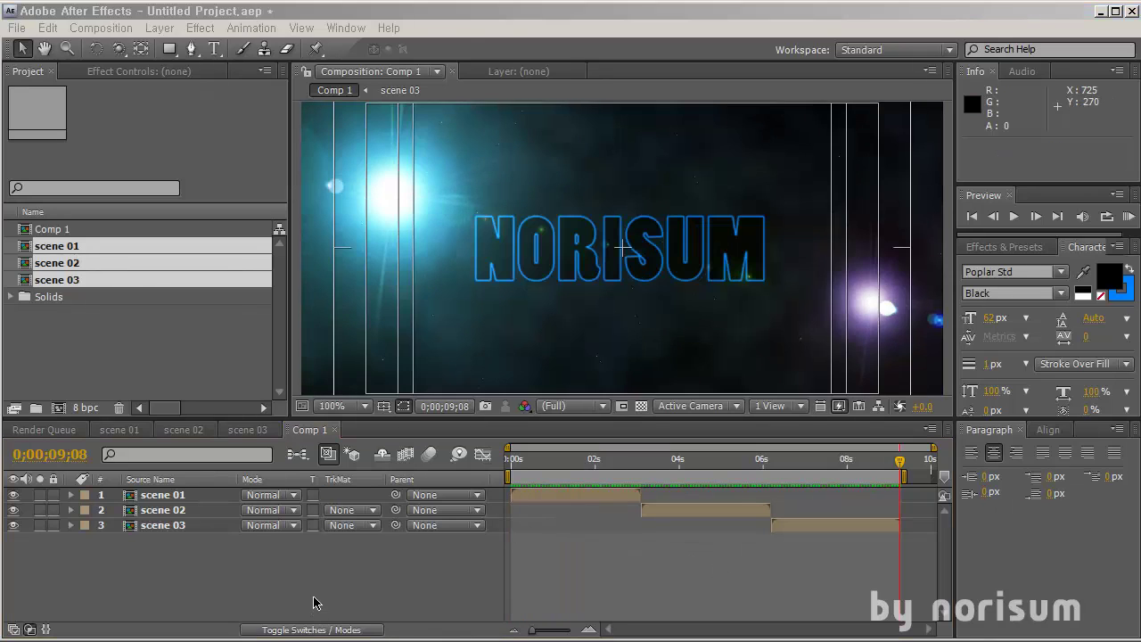
left_click_drag(583, 461, 617, 490)
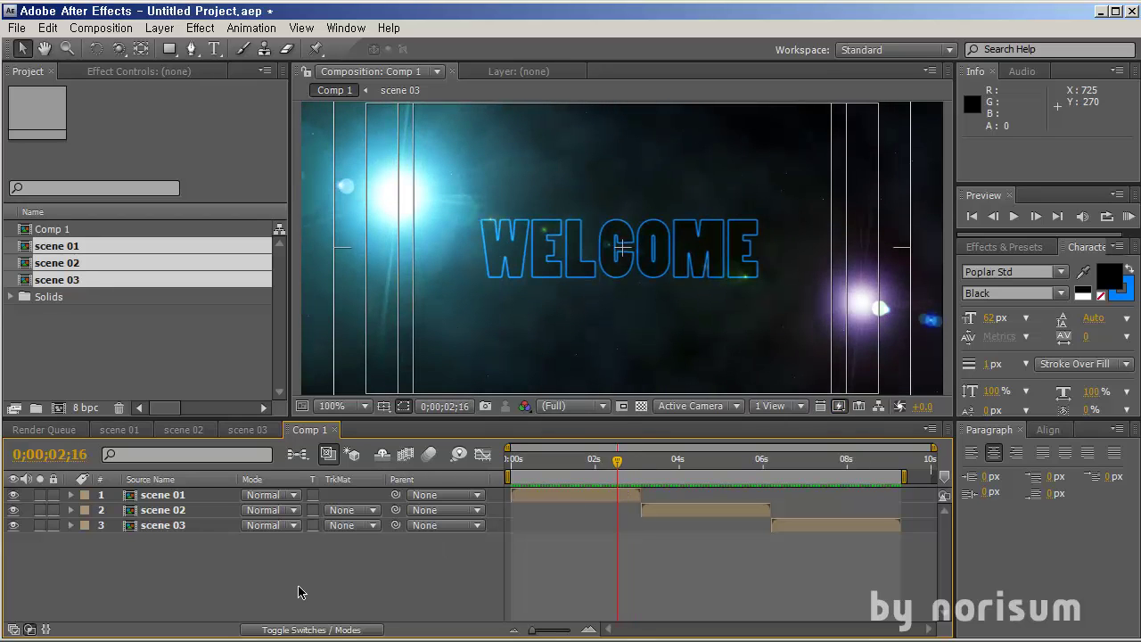
mouse_move(615, 473)
left_mouse_down()
mouse_move(635, 476)
mouse_move(617, 477)
left_mouse_up()
mouse_move(609, 462)
left_mouse_down()
mouse_move(833, 473)
mouse_move(552, 477)
mouse_move(607, 476)
left_mouse_up()
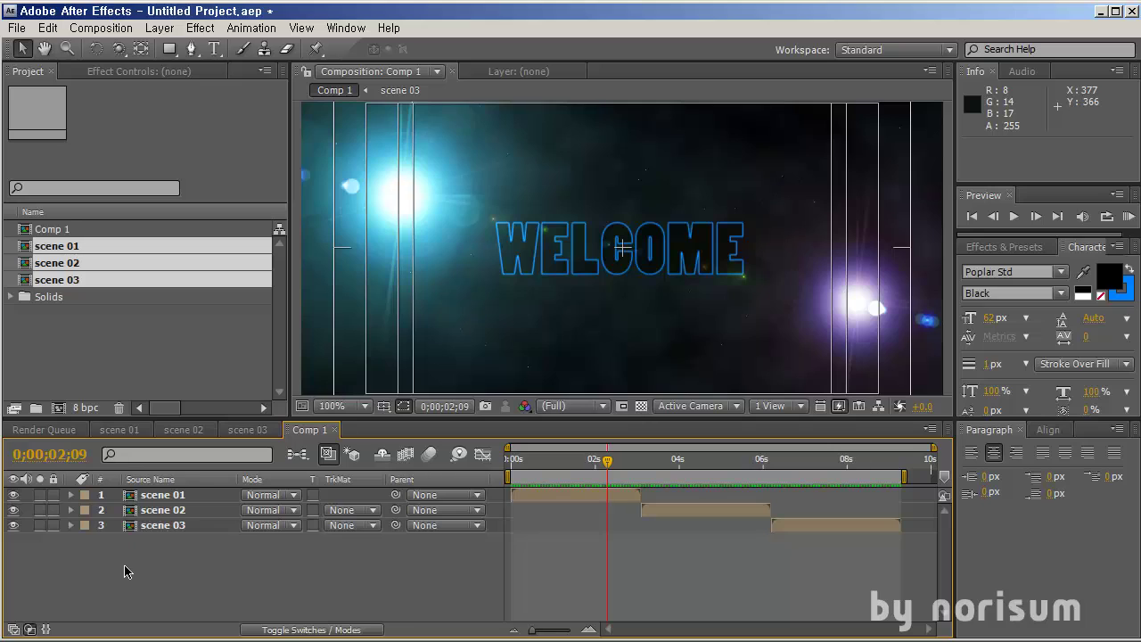
left_click(84, 354)
left_click(160, 28)
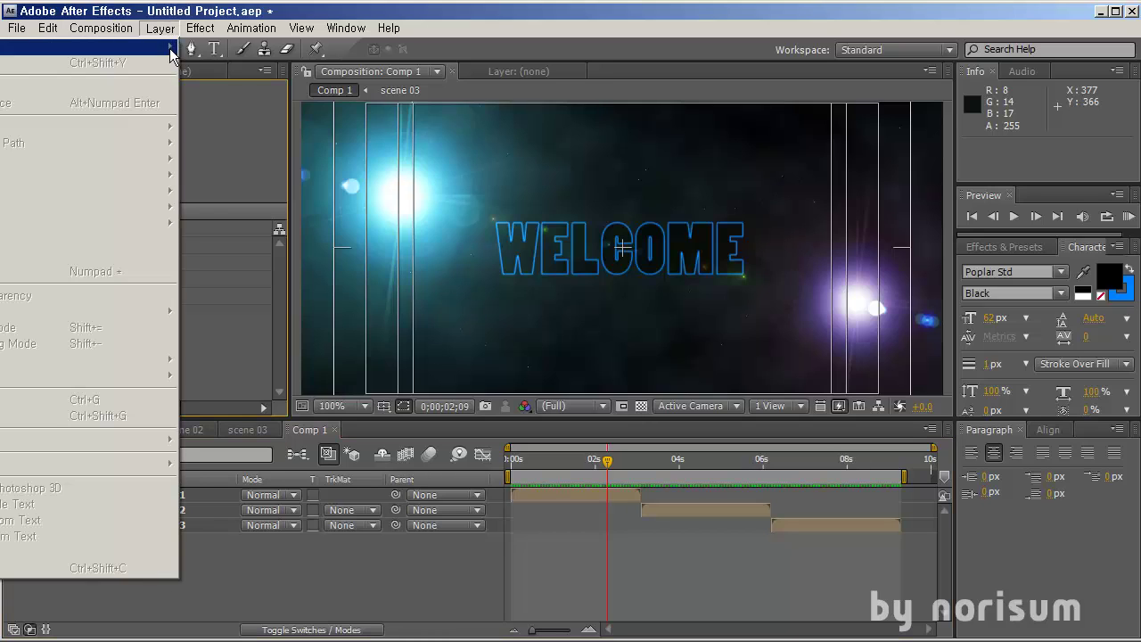
left_click(54, 296)
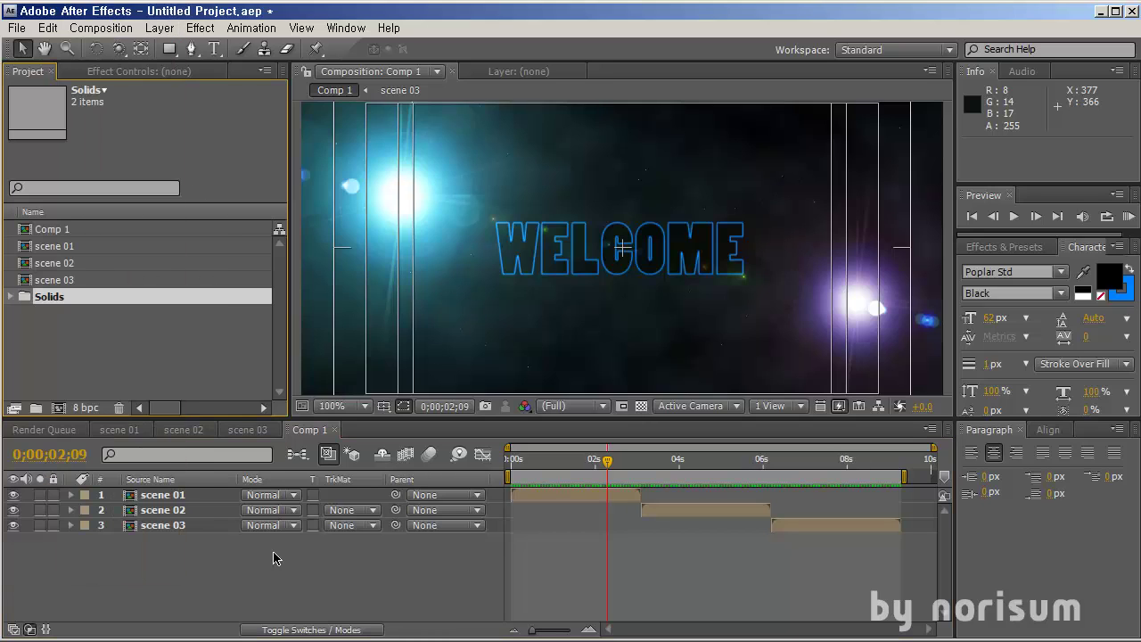
left_click(12, 300)
left_click_drag(98, 319, 191, 492)
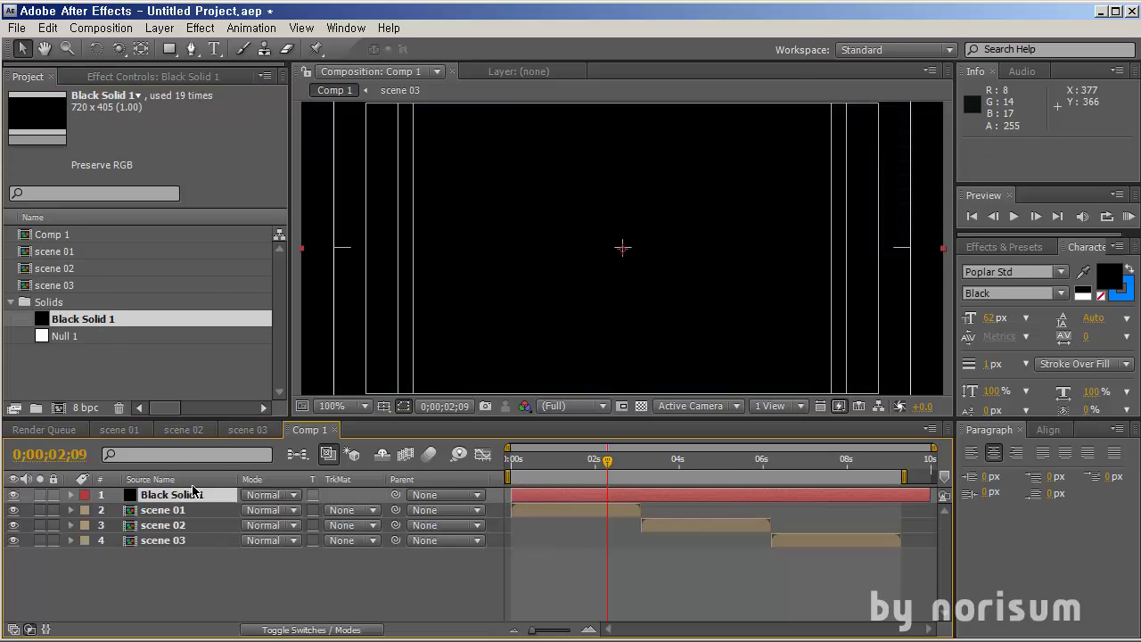
key("ctrl+z")
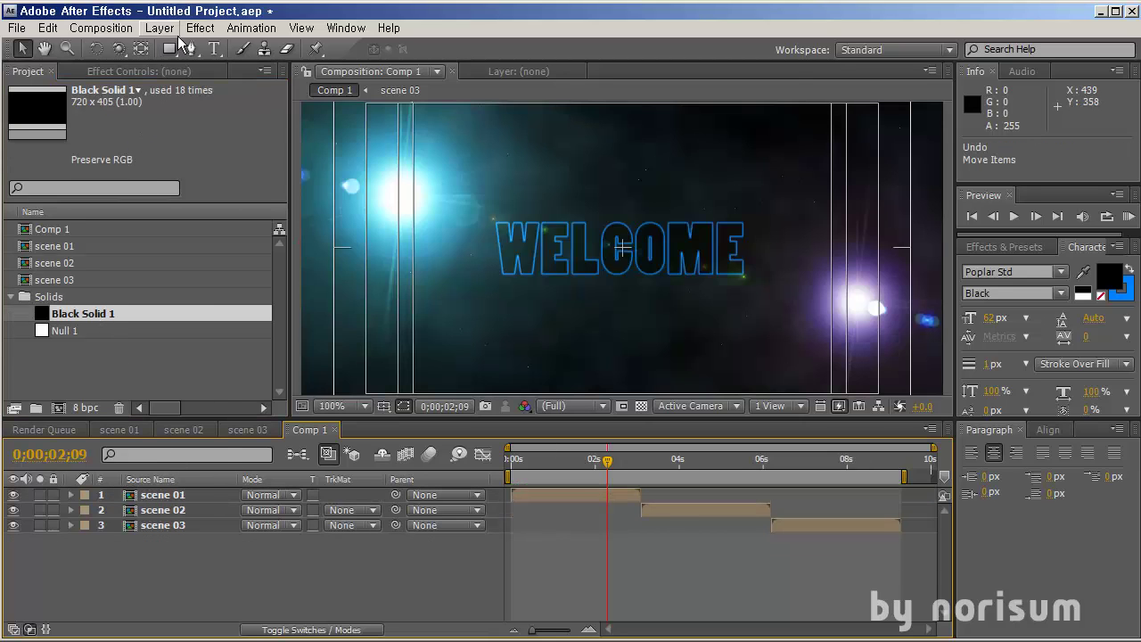
Add an adjustment layer above the three scene layers in Comp 1 and show the layer switches.
left_click(161, 29)
left_click(160, 28)
left_click(160, 28)
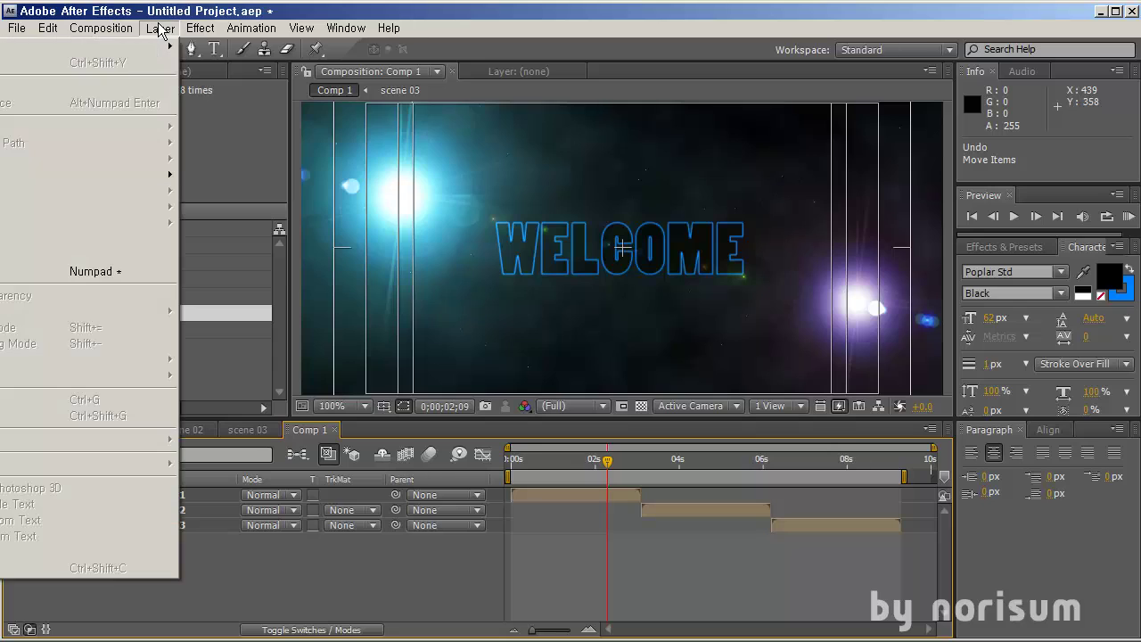
mouse_move(156, 45)
left_click(254, 143)
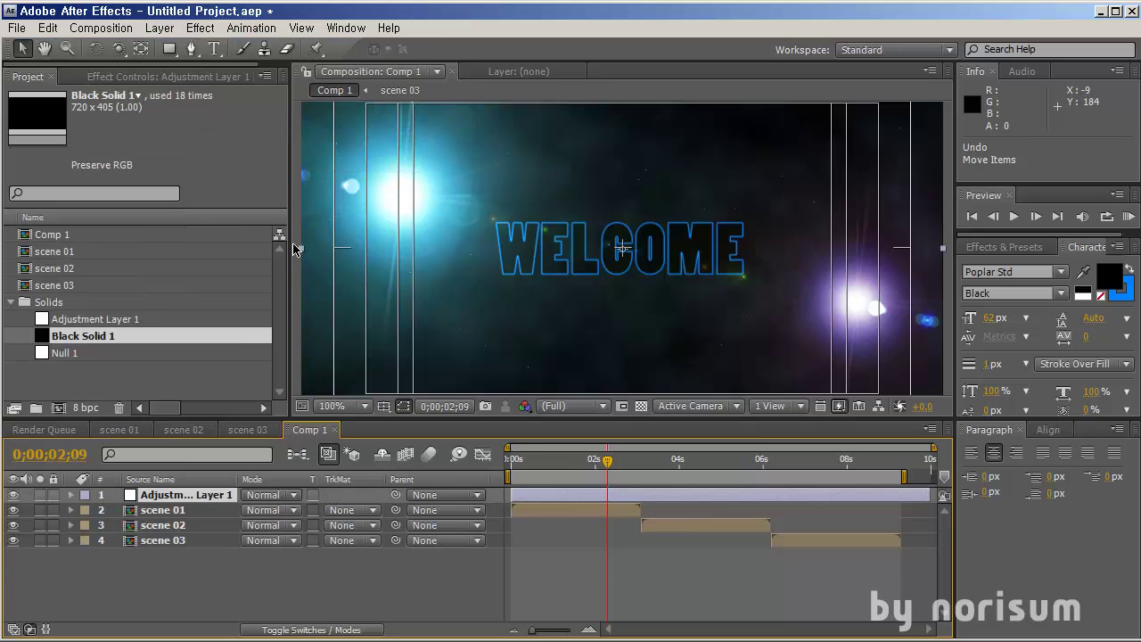
left_click(214, 574)
left_click(189, 495)
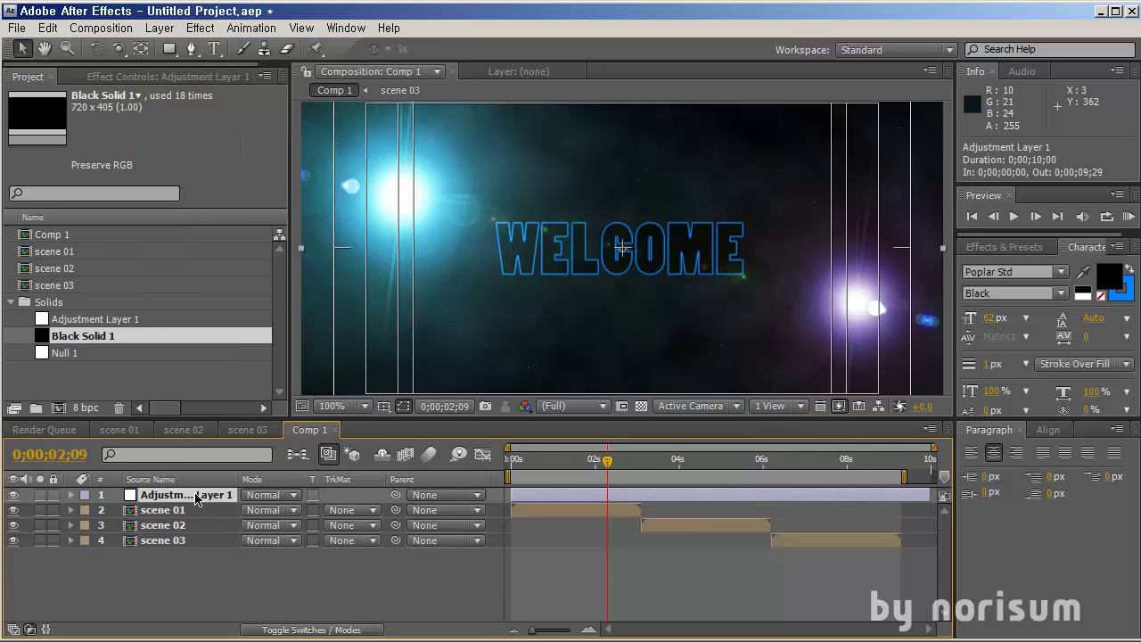
key("F4")
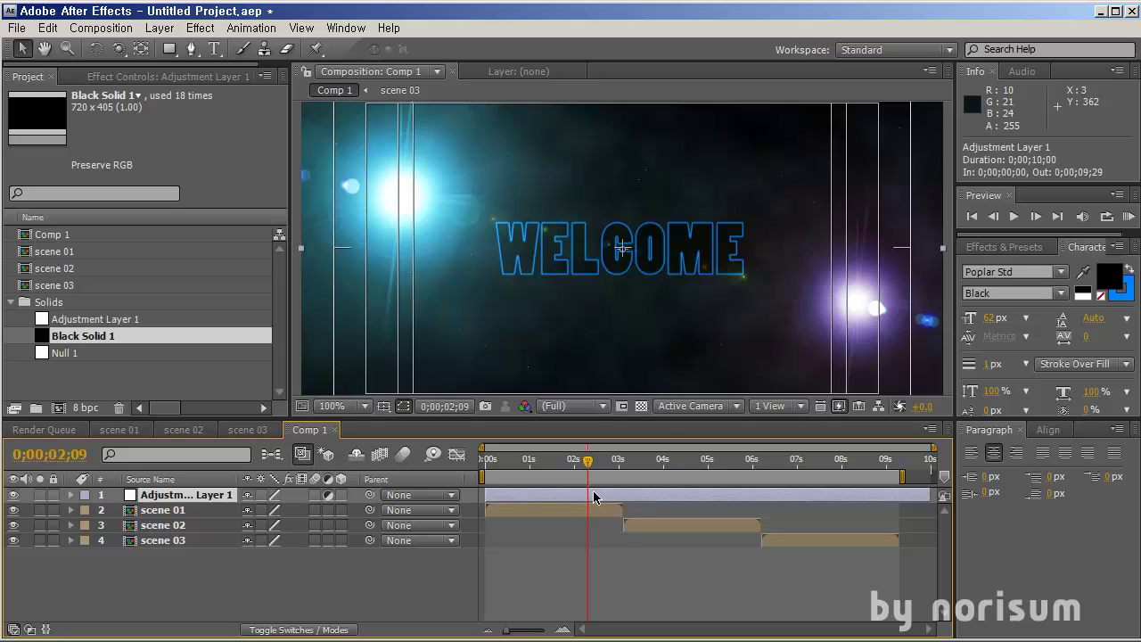
Find the Add Grain effect and apply it to the adjustment layer.
key("ctrl+5")
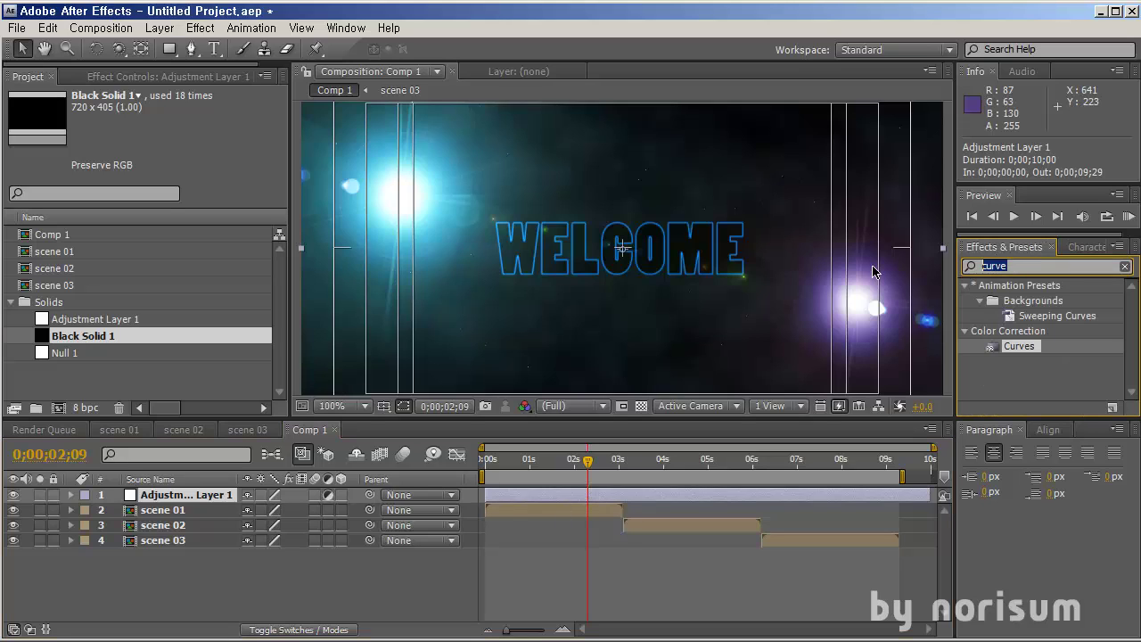
type("add")
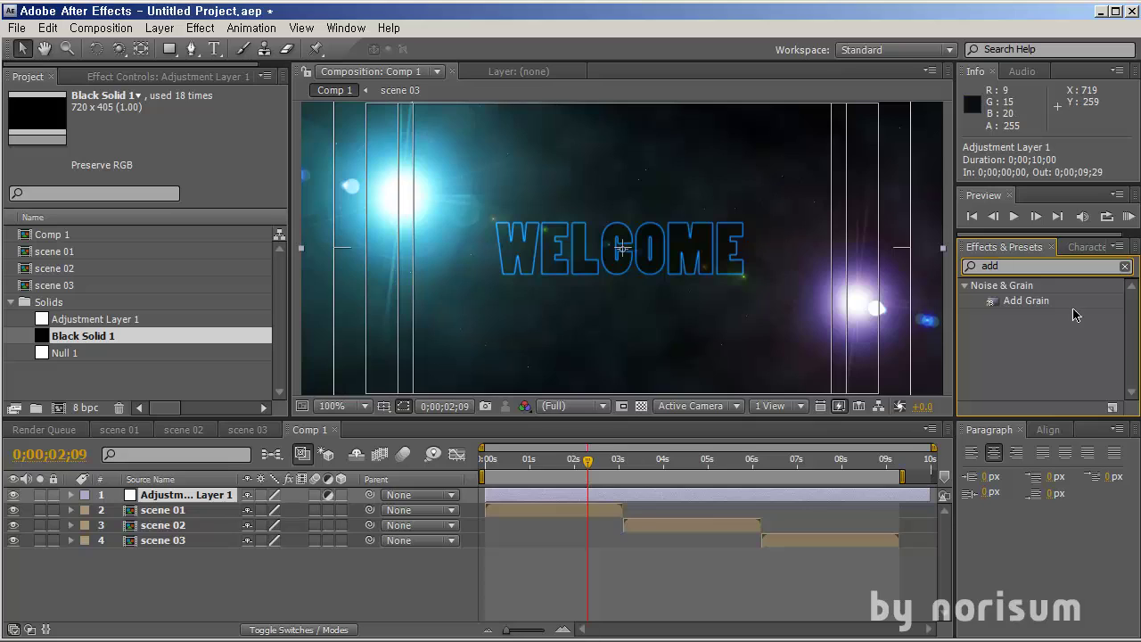
left_click_drag(1038, 307, 797, 495)
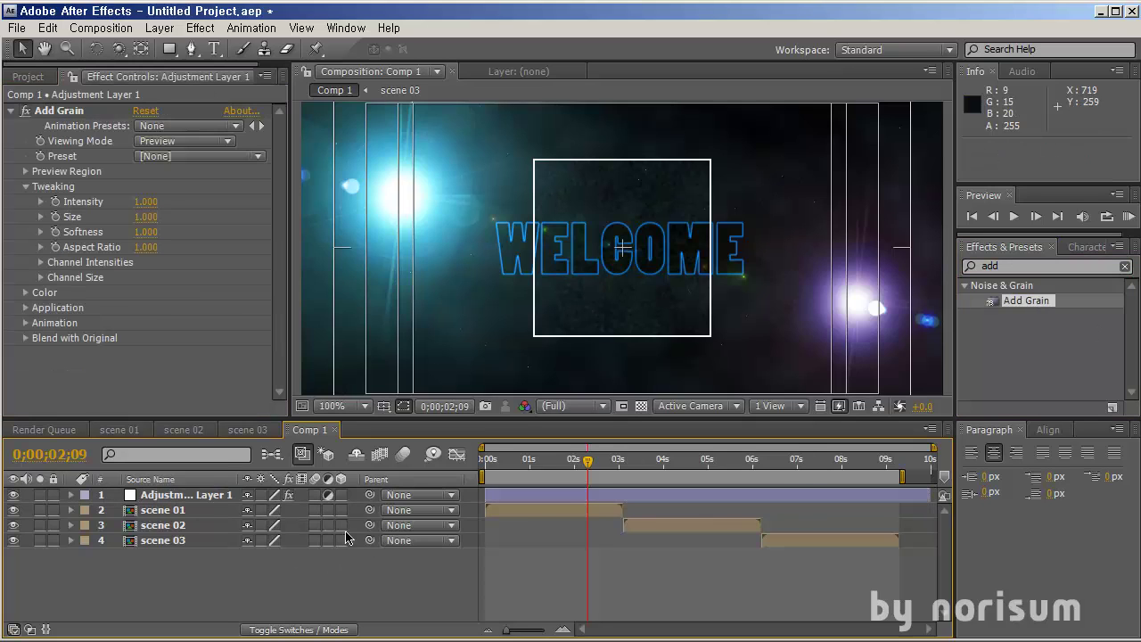
left_click(227, 147)
left_click(147, 360)
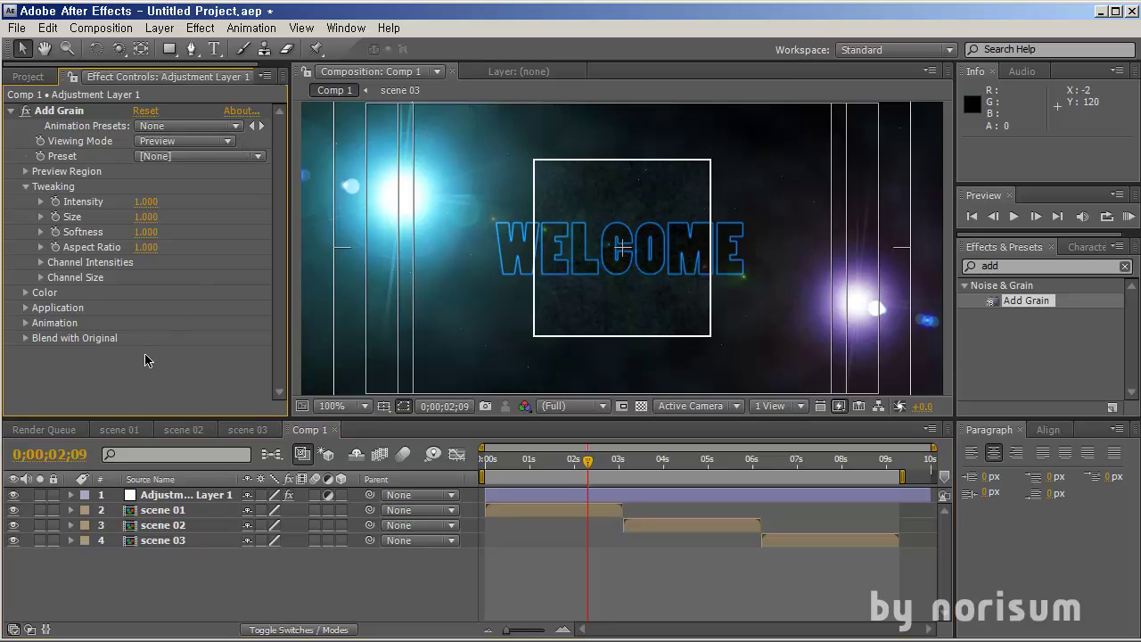
Set the Add Grain intensity to 0.500 and its viewing mode to Final Output, and check the grain across the frame.
left_click_drag(145, 203, 134, 202)
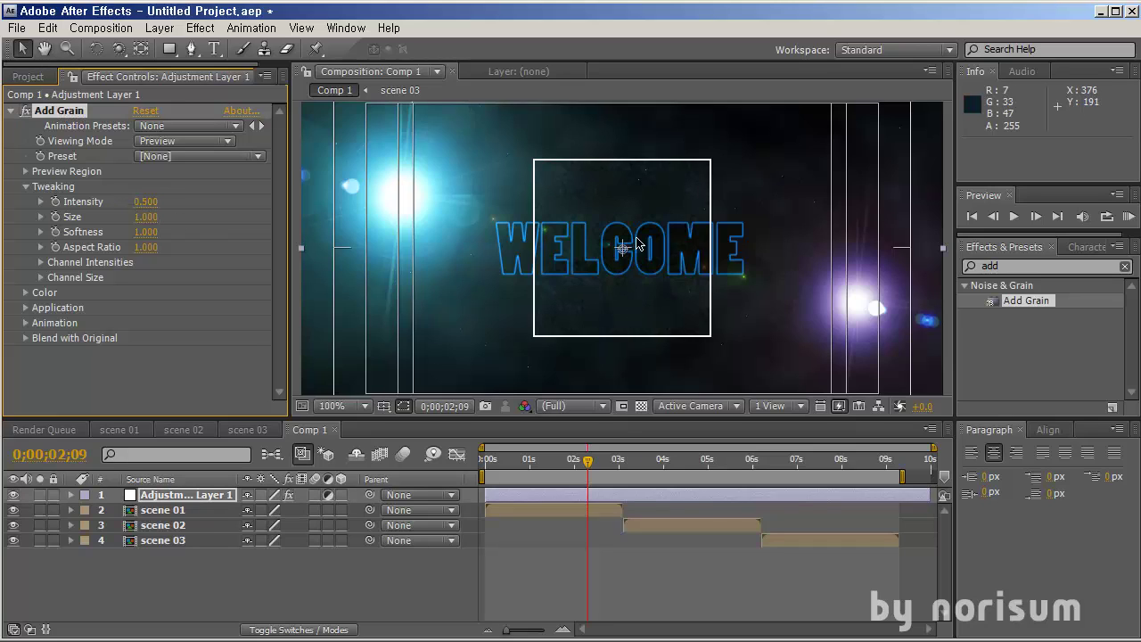
scroll(637, 242, "down", 2)
left_click(157, 143)
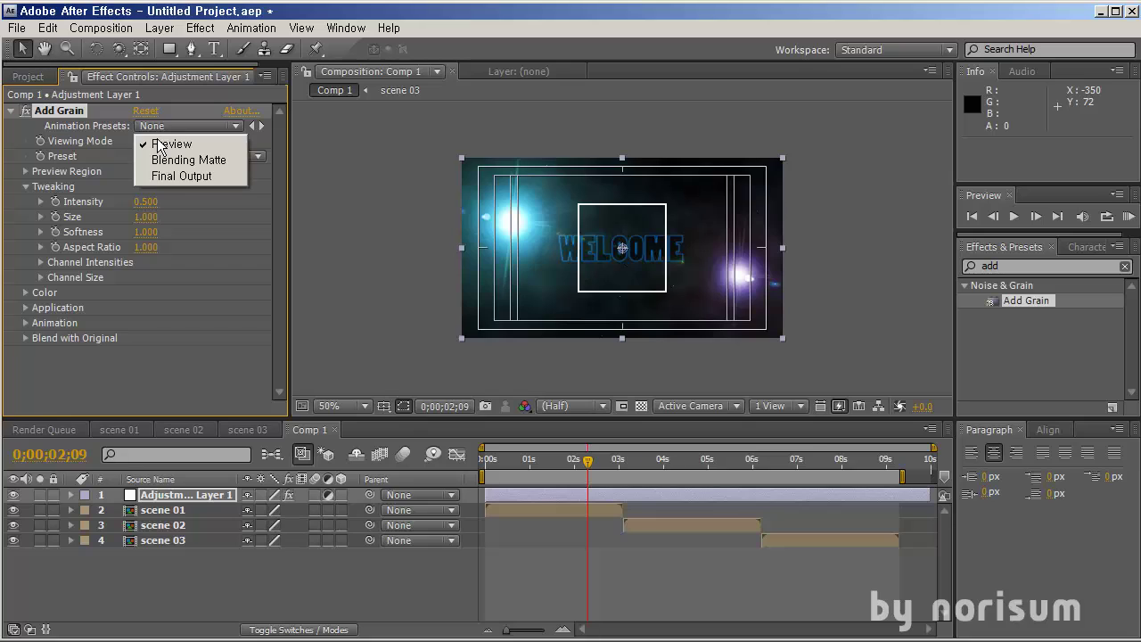
left_click(165, 175)
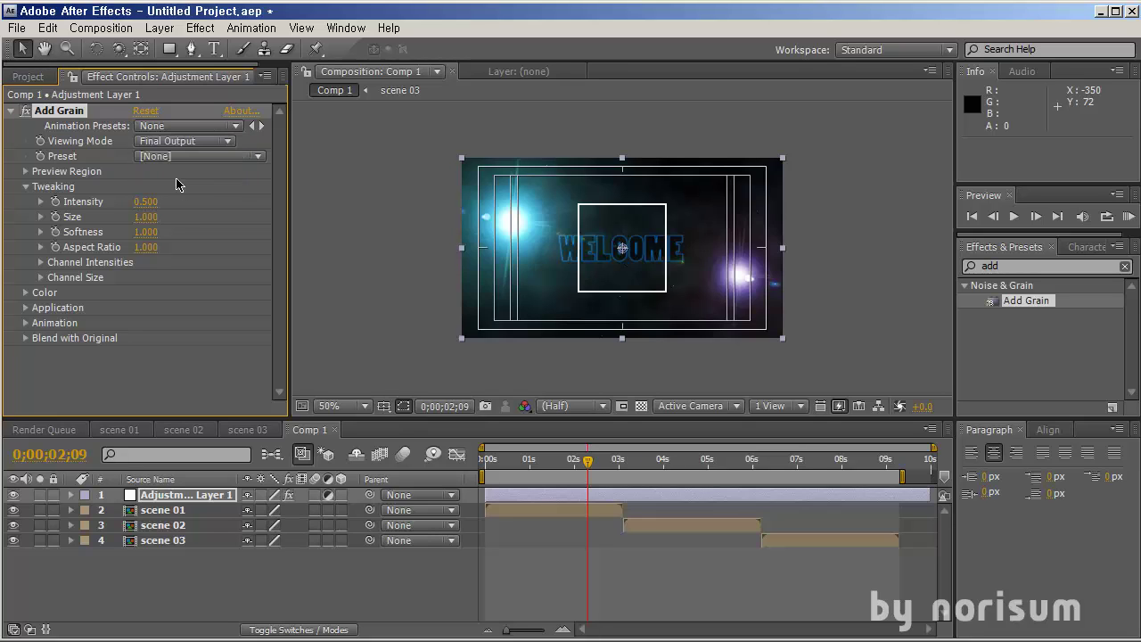
left_click(329, 616)
scroll(612, 248, "up", 2)
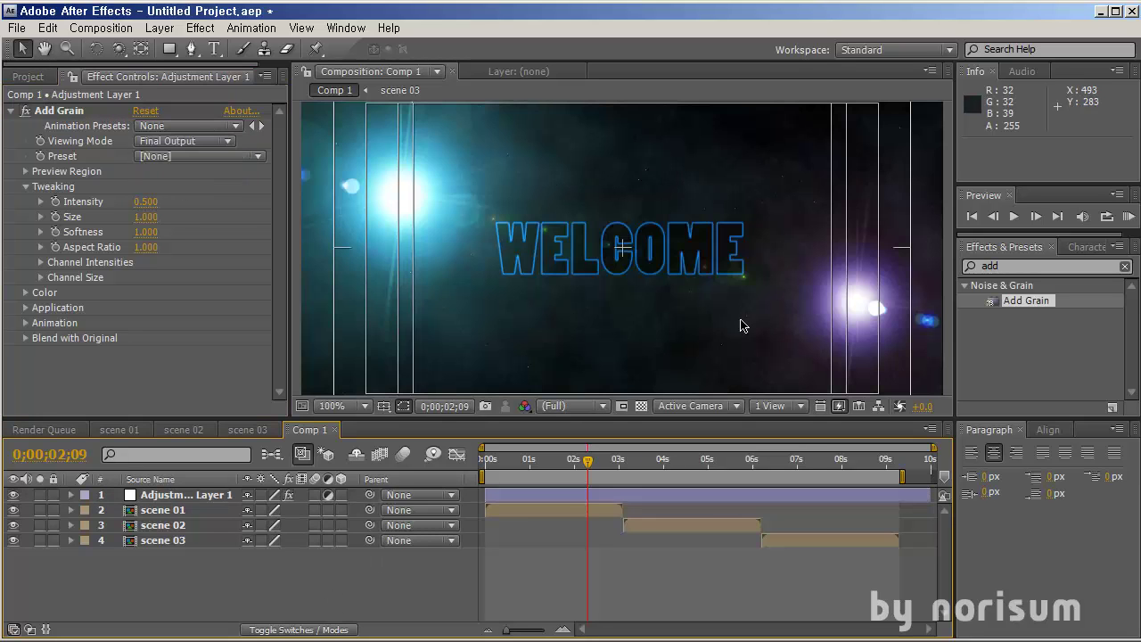
scroll(595, 221, "down", 2)
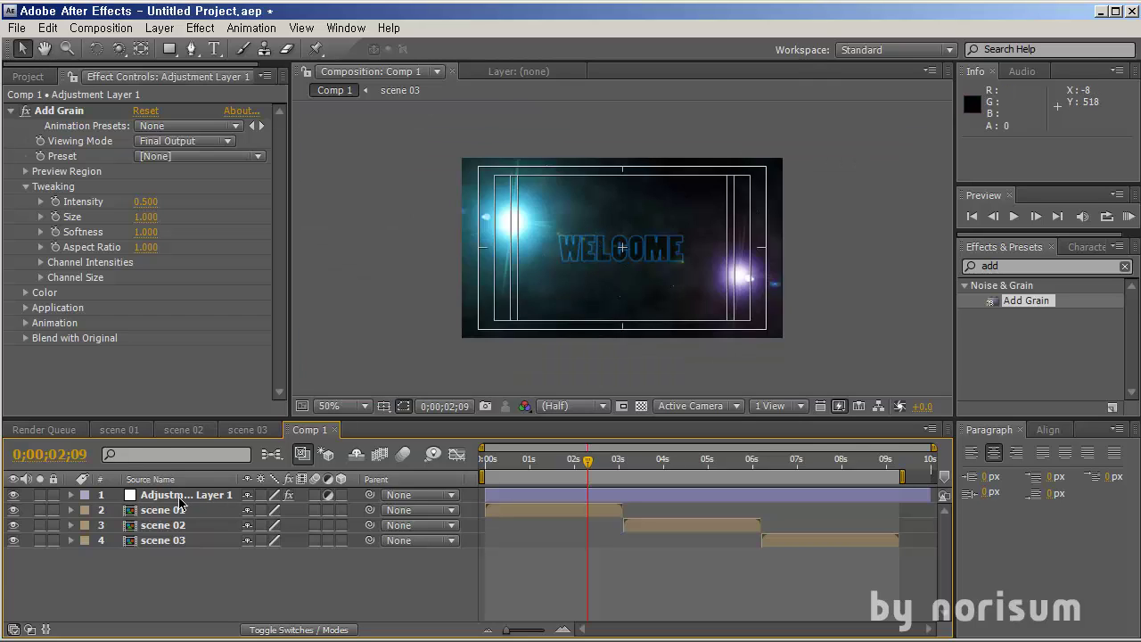